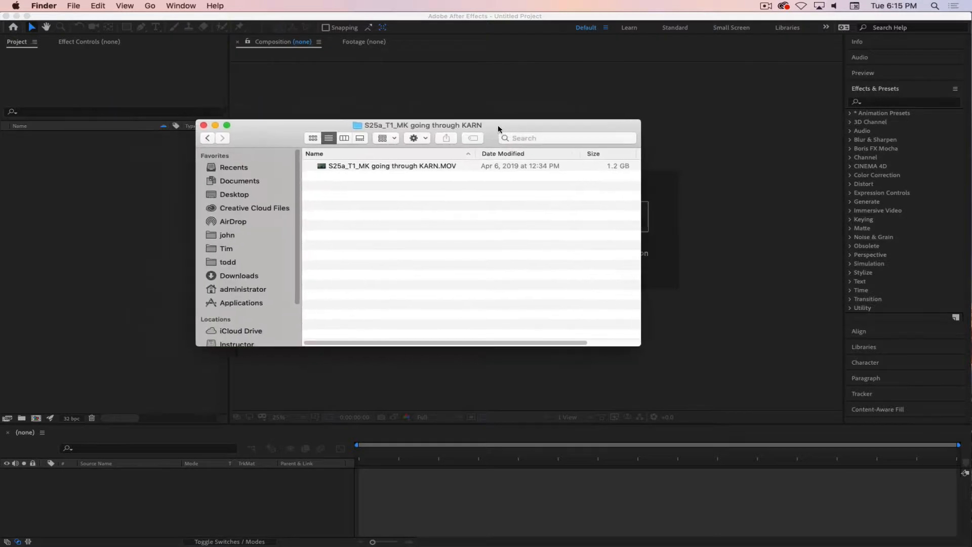
Preview the clip S25a_T1_MK going through KARN.MOV in Finder and import it into the After Effects project.
click(408, 167)
key(space)
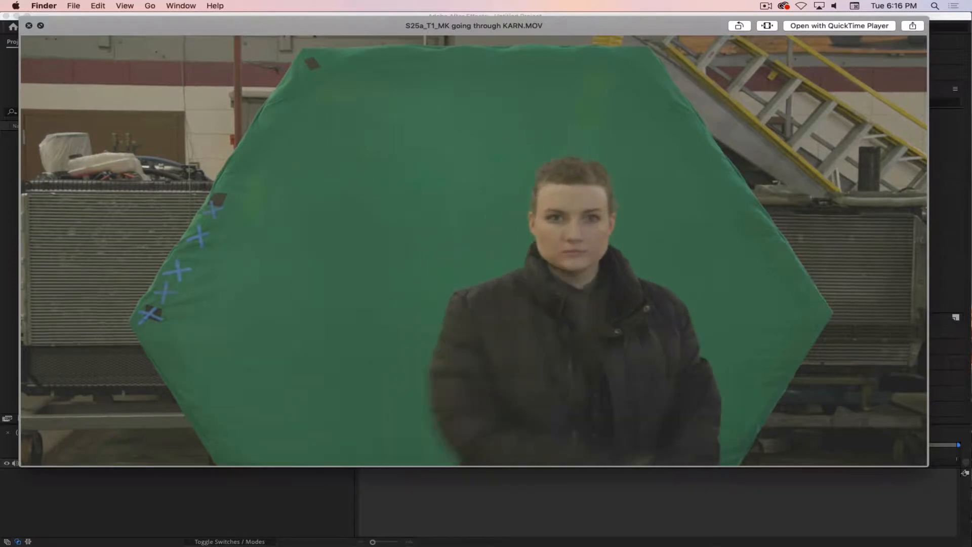
key(space)
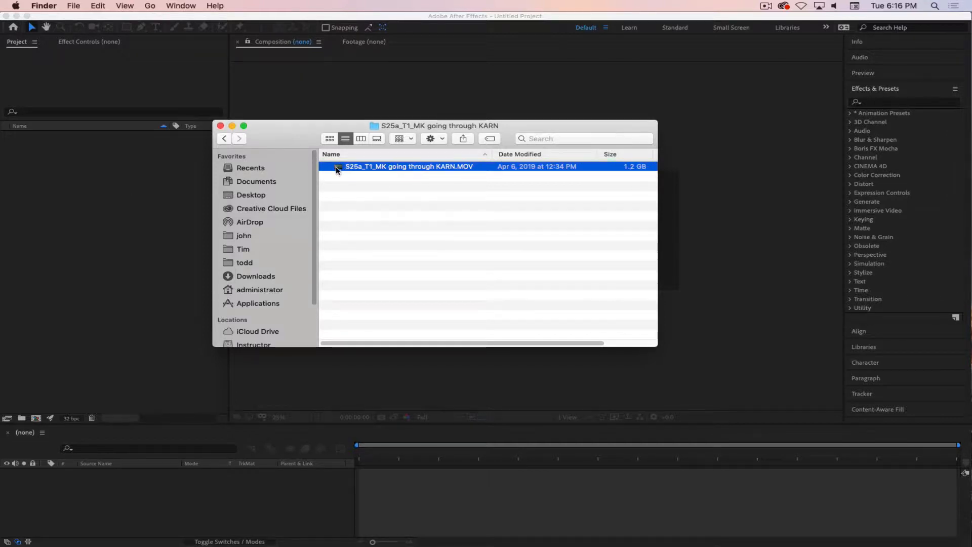
drag(355, 166, 91, 223)
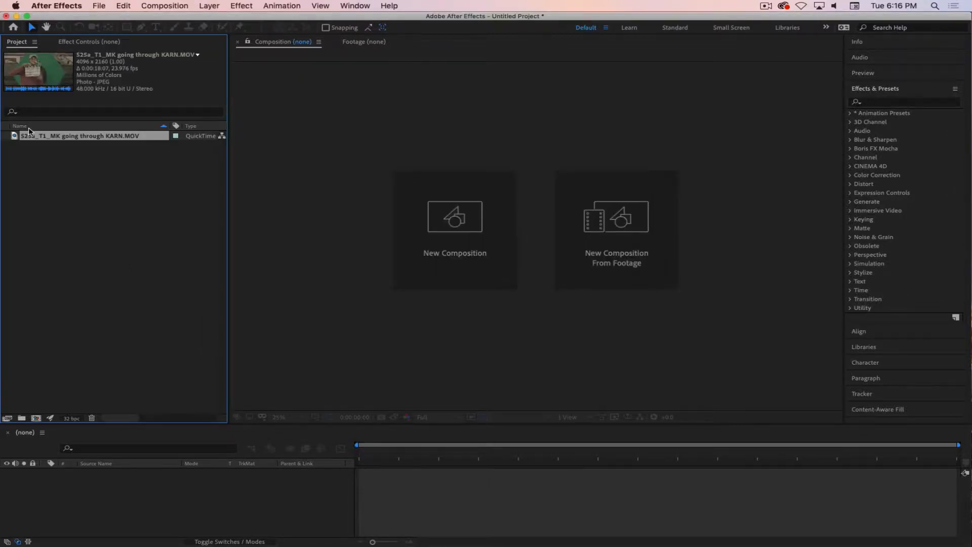
Open the imported clip in the footage viewer and scrub to 4:38:51:18, where the person stands before the green screen.
double_click(14, 136)
drag(369, 394, 445, 395)
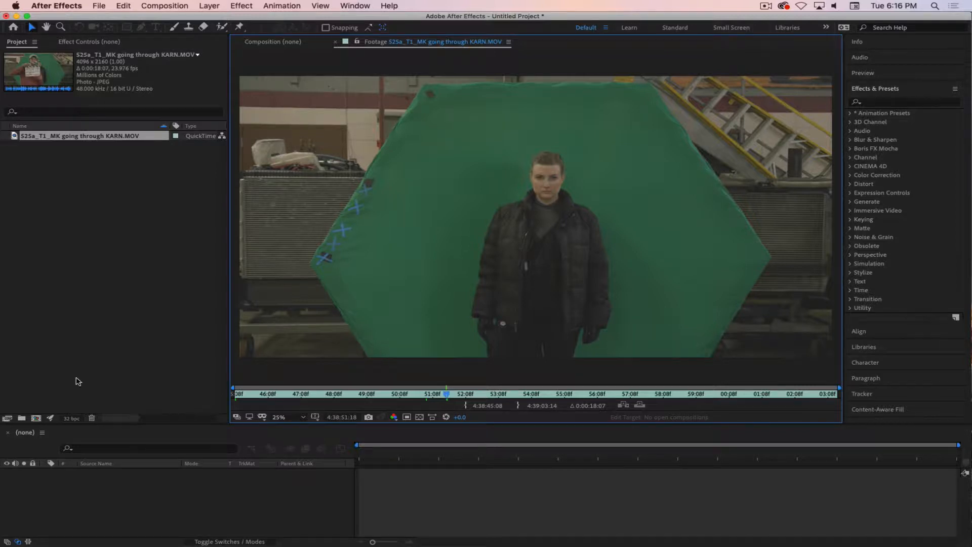
Review the project's color settings, including bit depth and working space, and accept them.
click(81, 329)
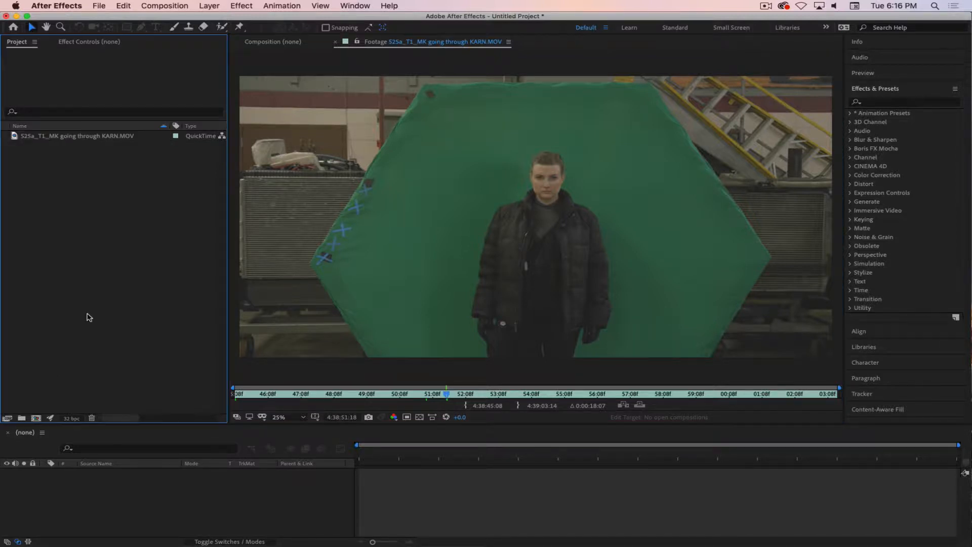
click(74, 420)
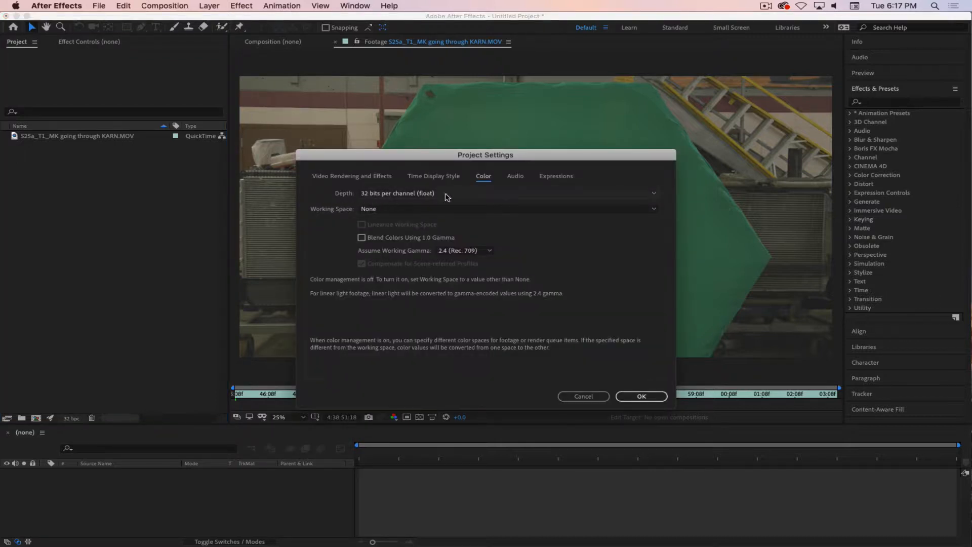
drag(491, 159, 456, 105)
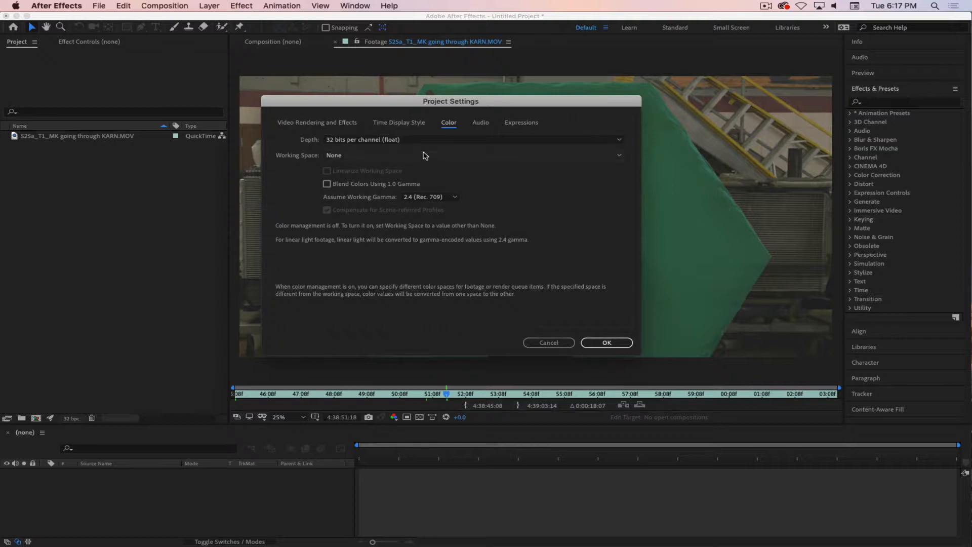
click(609, 343)
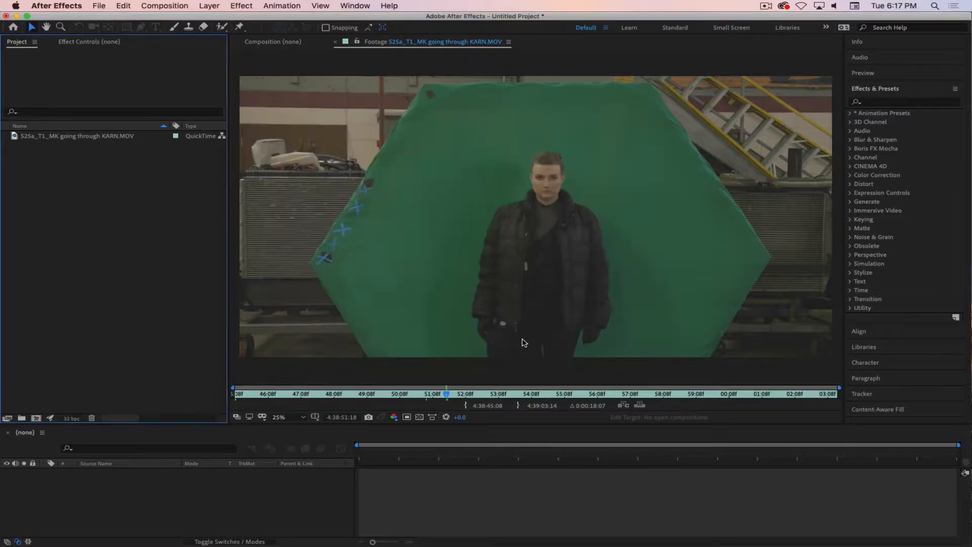
Scrub through the clip in the footage viewer and set its out point at 4:39:02:14, once the person has left the frame.
click(266, 42)
click(42, 137)
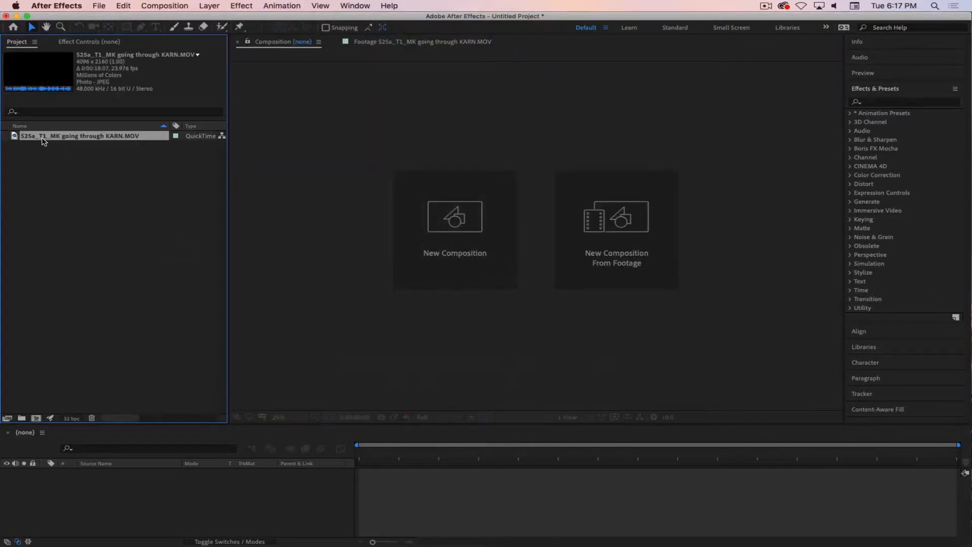
double_click(17, 137)
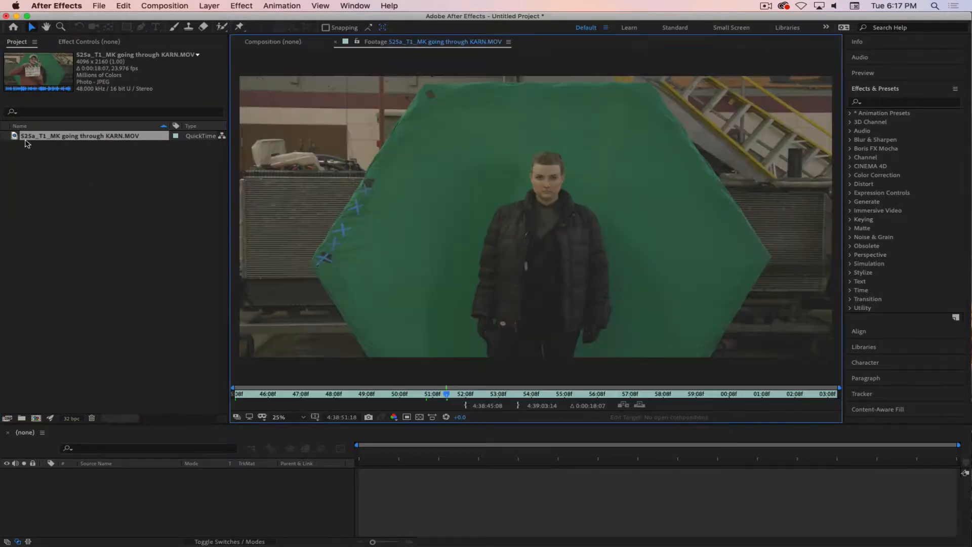
click(276, 394)
drag(281, 398, 654, 405)
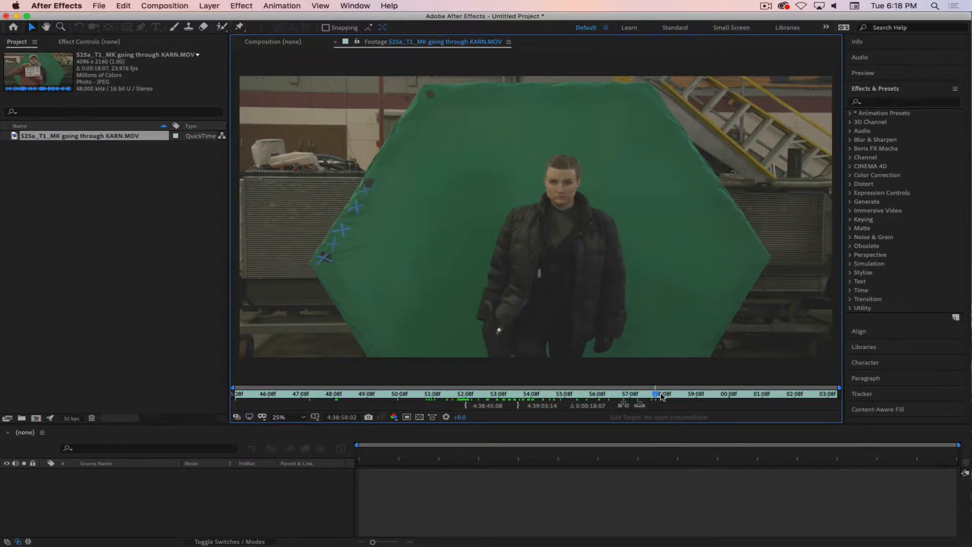
drag(655, 394, 732, 401)
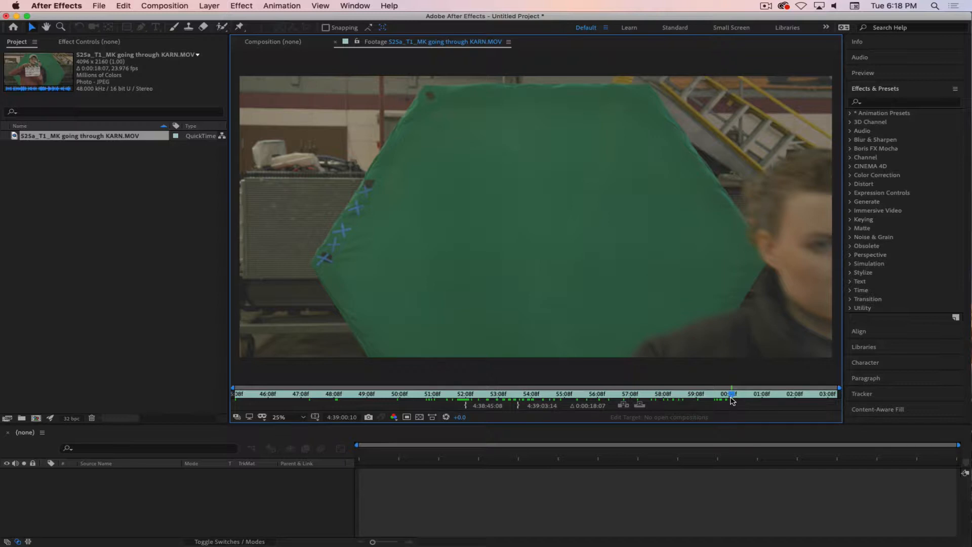
drag(731, 400, 803, 400)
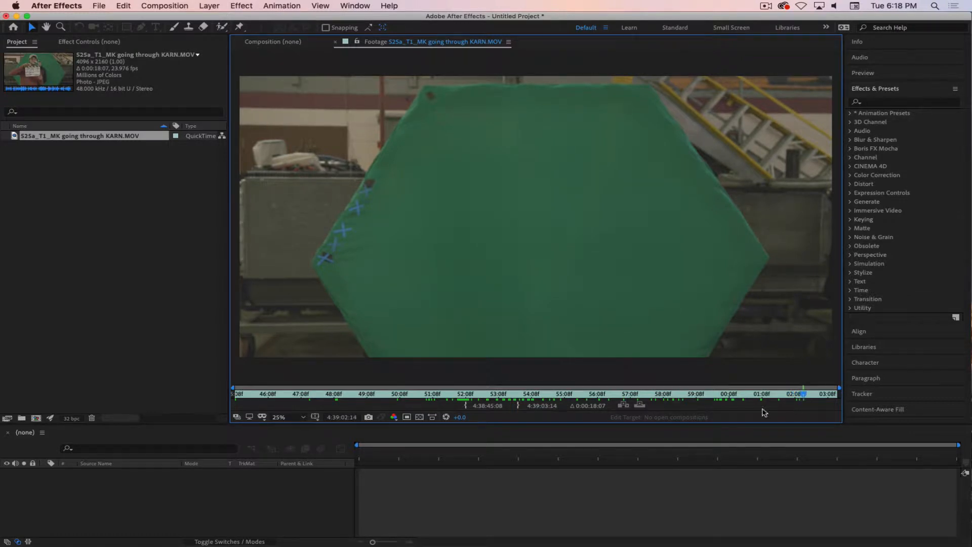
click(517, 406)
Set the clip's in point at 4:38:52:08, where the person stands facing the camera.
drag(803, 395, 465, 406)
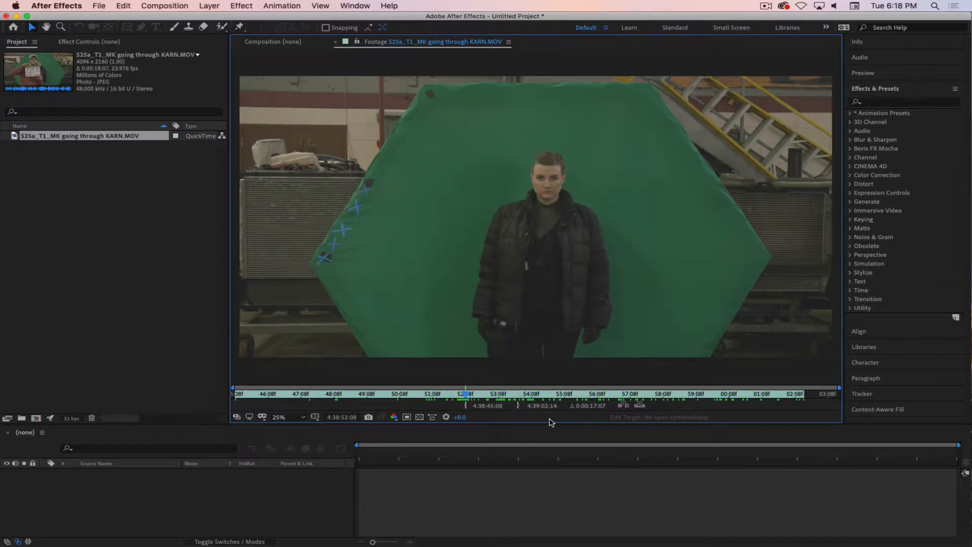
click(465, 405)
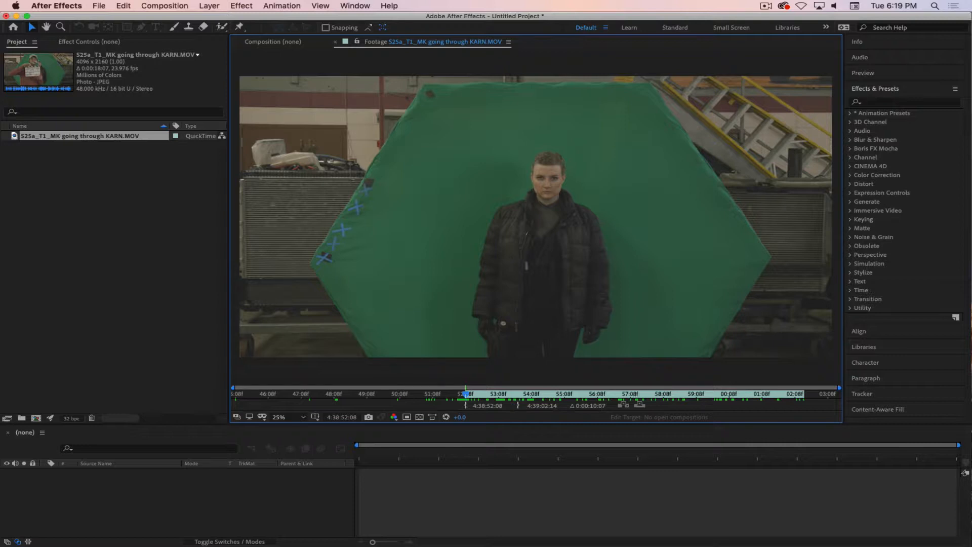
click(103, 227)
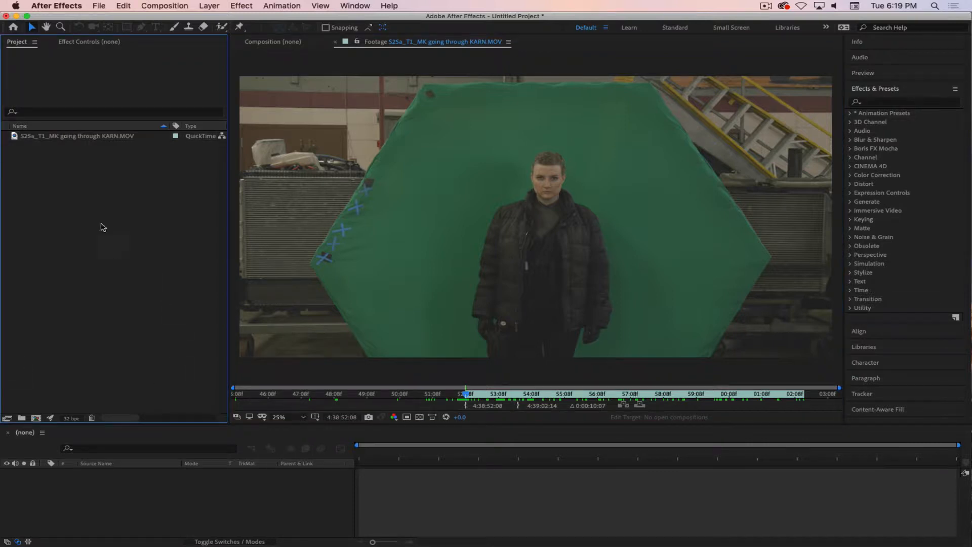
Create a new composition from the trimmed KARN clip.
click(67, 142)
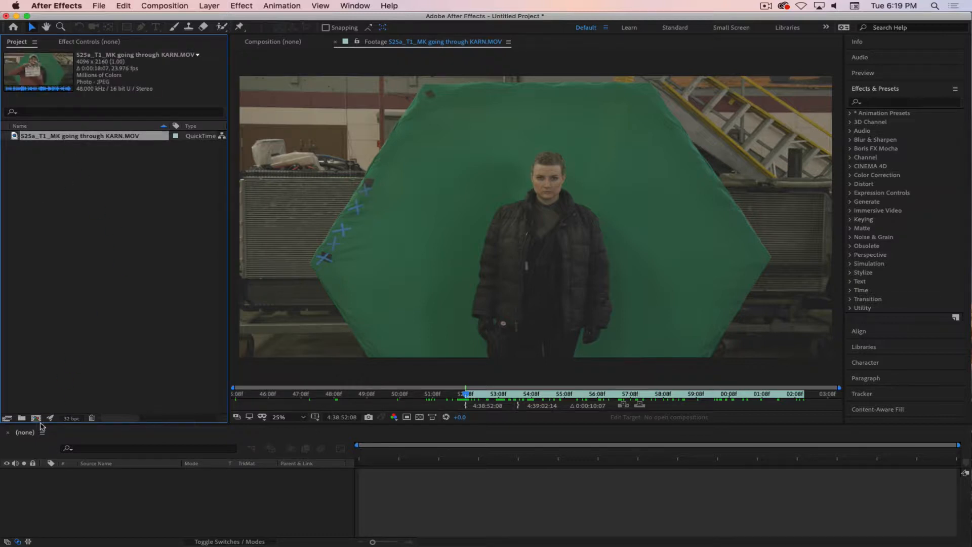
click(36, 419)
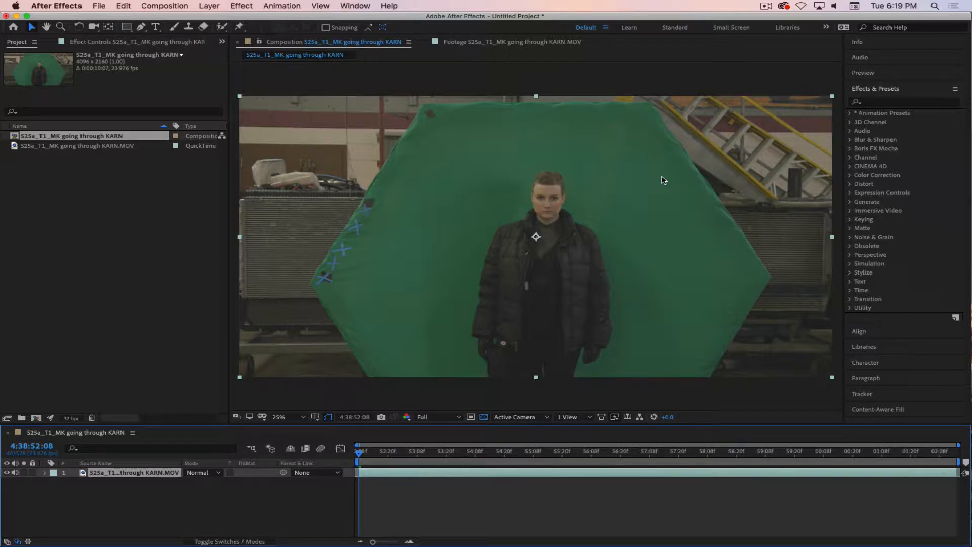
click(138, 493)
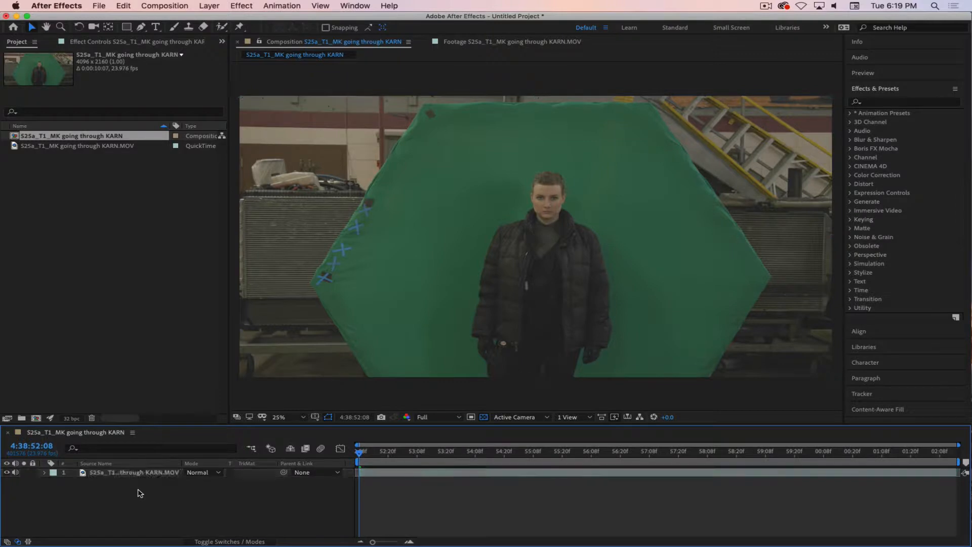
Rename the composition's footage layer to Orig.
click(131, 476)
key(Return)
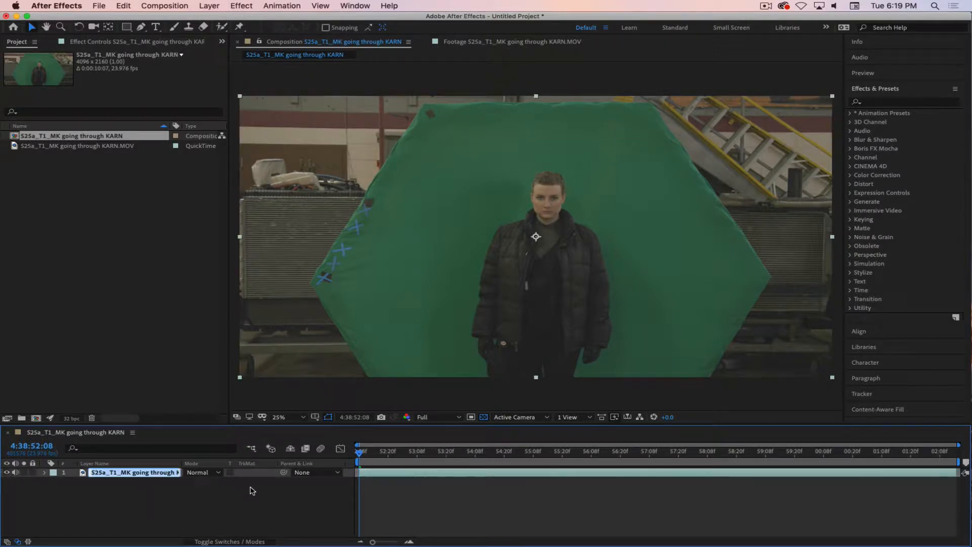
text(Orig)
key(Return)
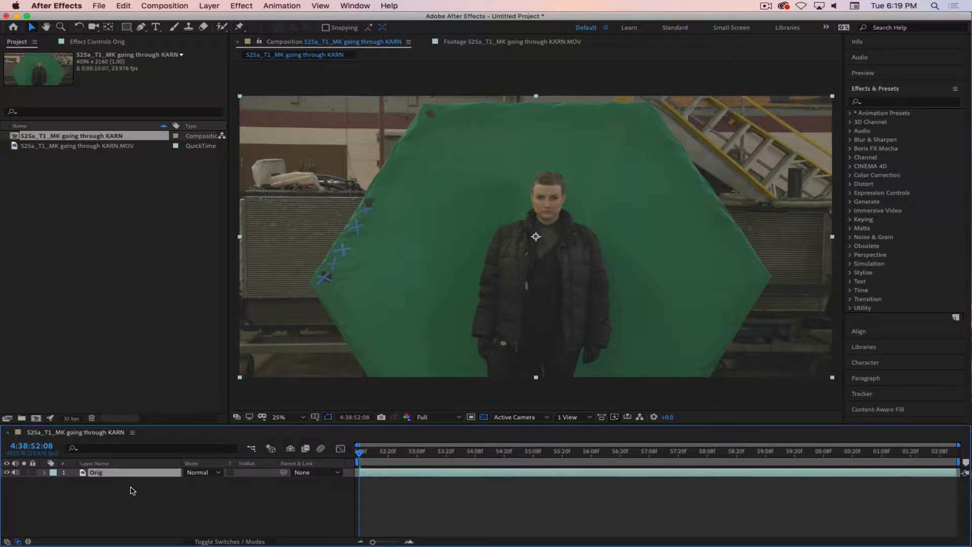
Duplicate the Orig layer and name the copy Key Matte.
key(super+d)
key(Return)
text(Ke)
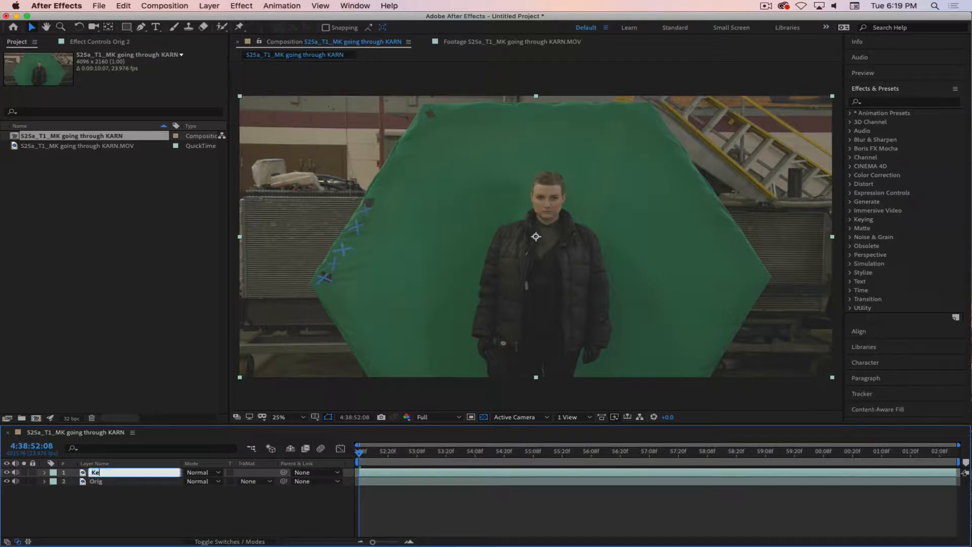
text(y Matte)
key(Return)
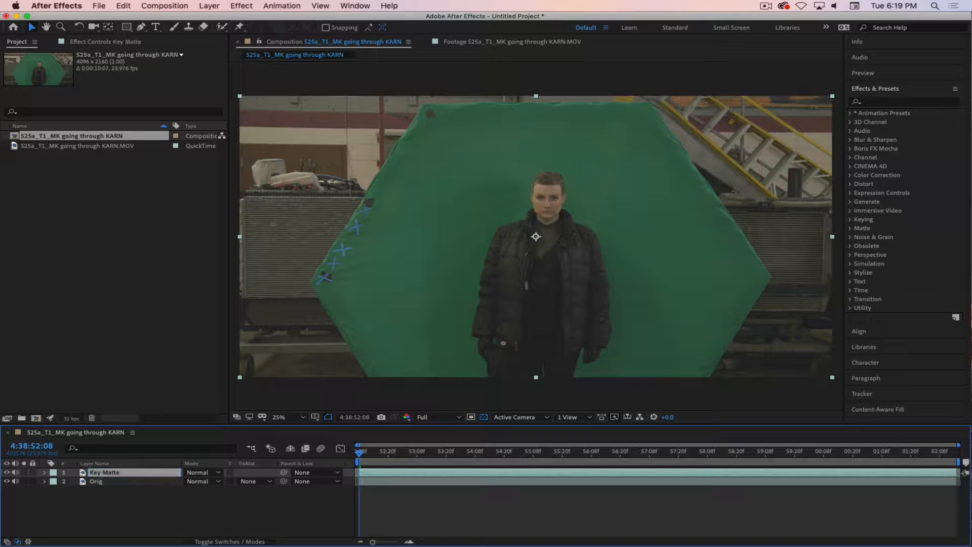
click(143, 503)
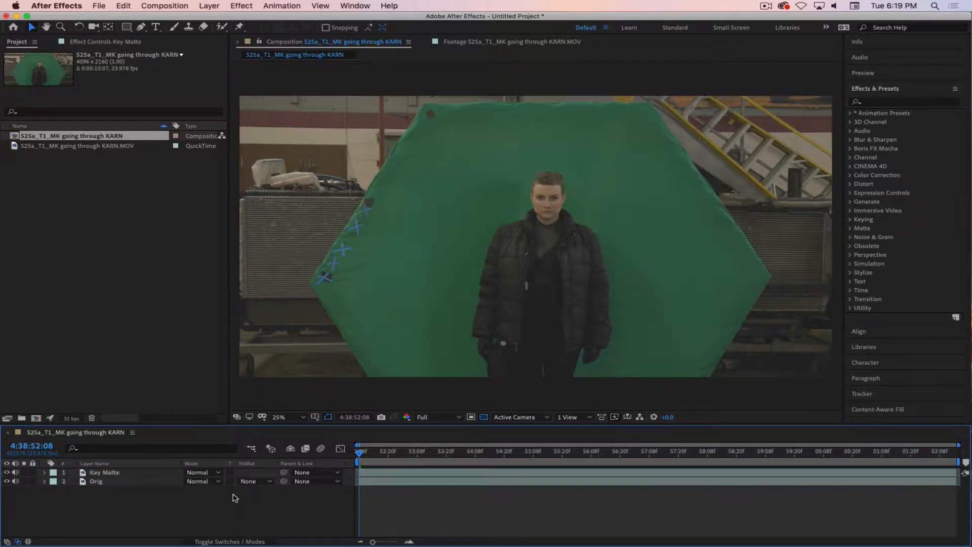
Select the Key Matte layer and search the available effects for "Key".
click(127, 475)
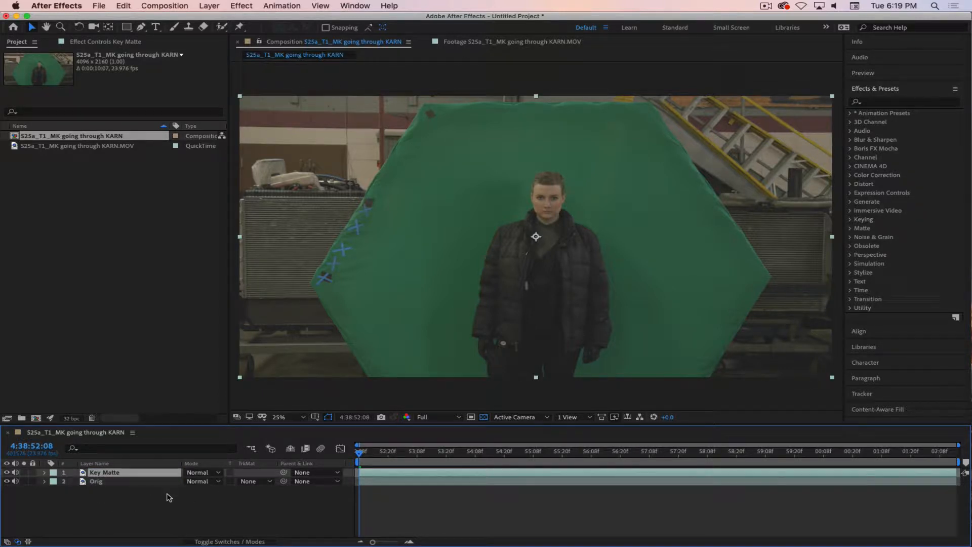
click(133, 482)
click(138, 473)
click(889, 102)
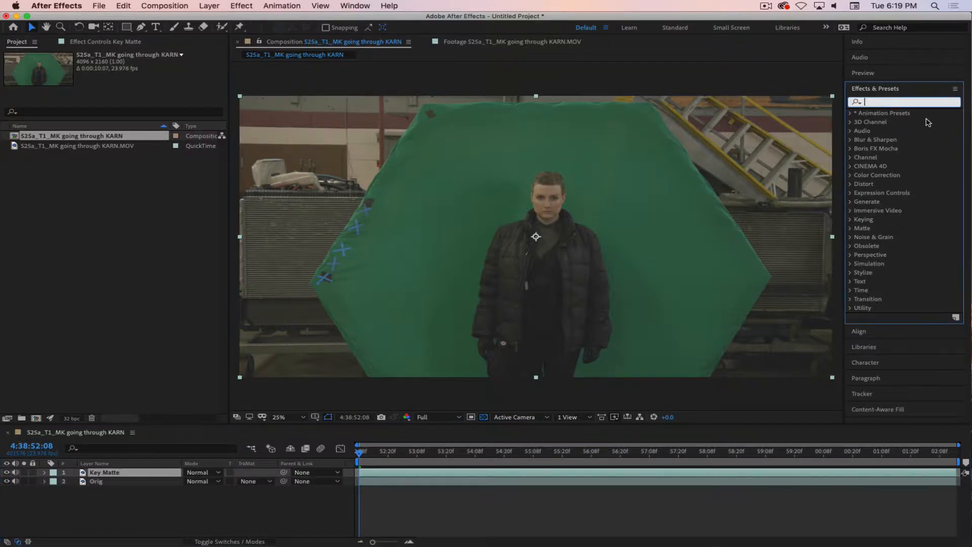
text(Key Light)
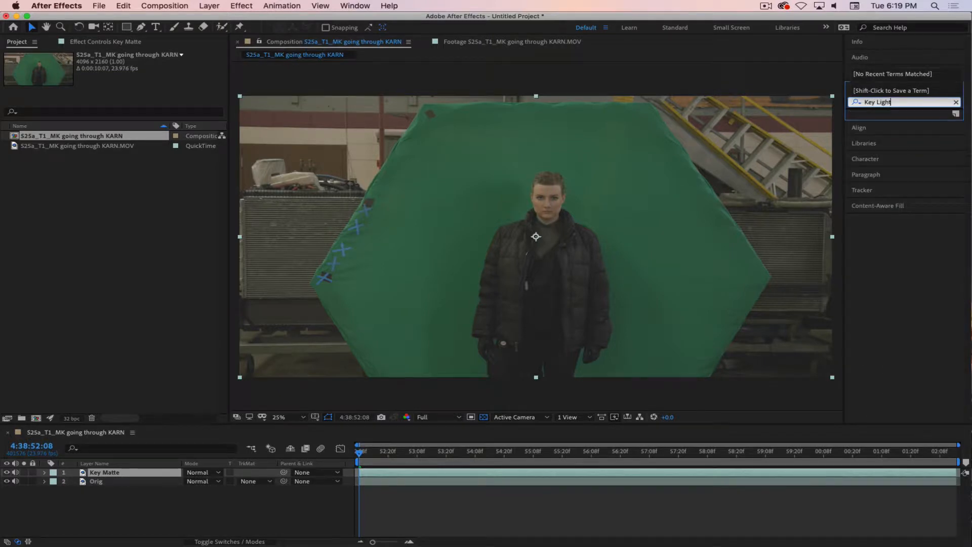
key(BackSpace)
key(BackSpace)
key(BackSpace)
key(BackSpace)
key(BackSpace)
key(BackSpace)
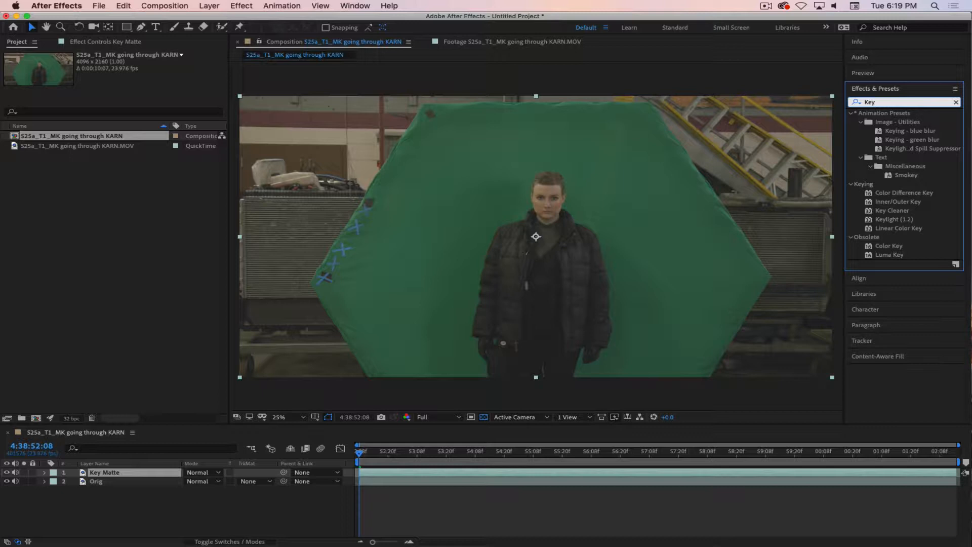
click(765, 5)
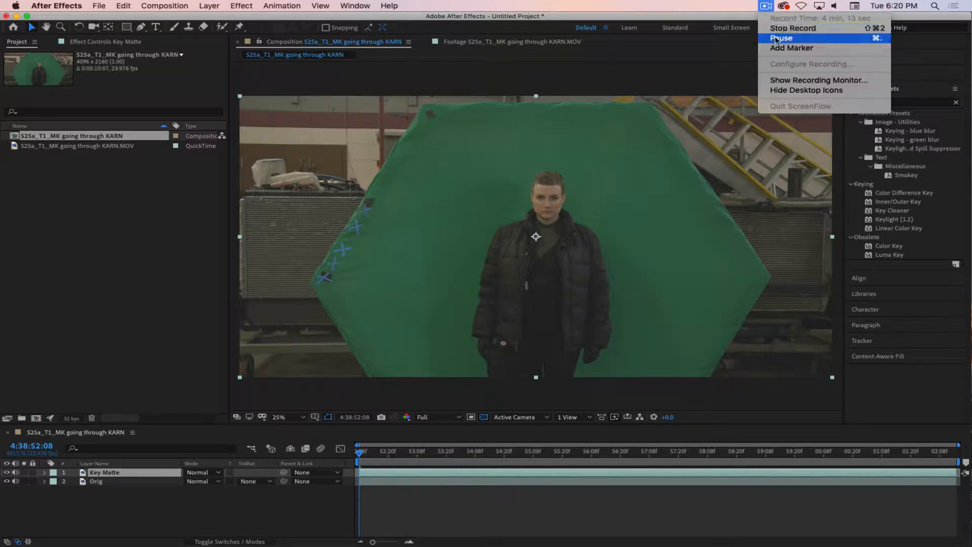
click(780, 34)
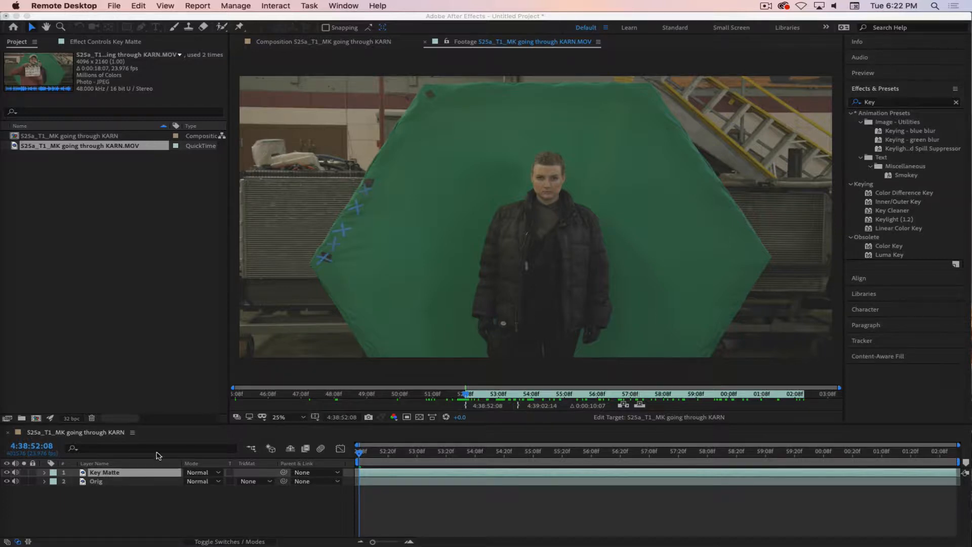
Apply the Keylight (1.2) effect to the Key Matte layer.
click(150, 476)
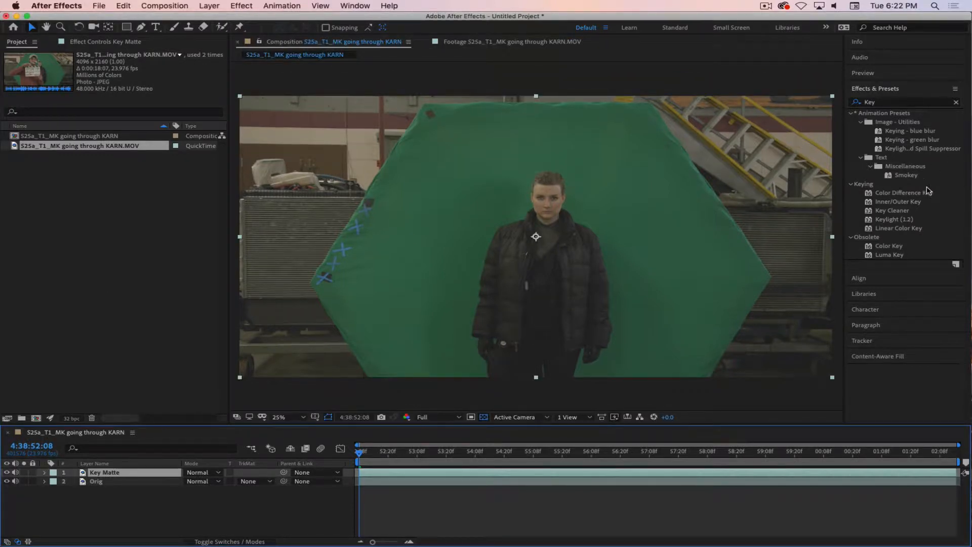
click(894, 220)
drag(893, 220, 132, 473)
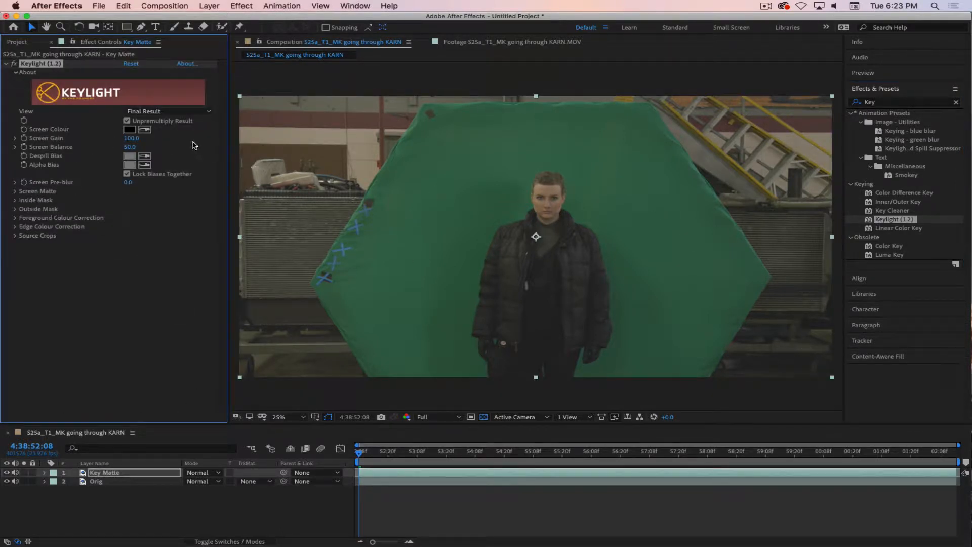
Sample the green backdrop beside the person's head as Keylight's Screen Colour and show the Screen Matte view.
click(145, 129)
click(596, 190)
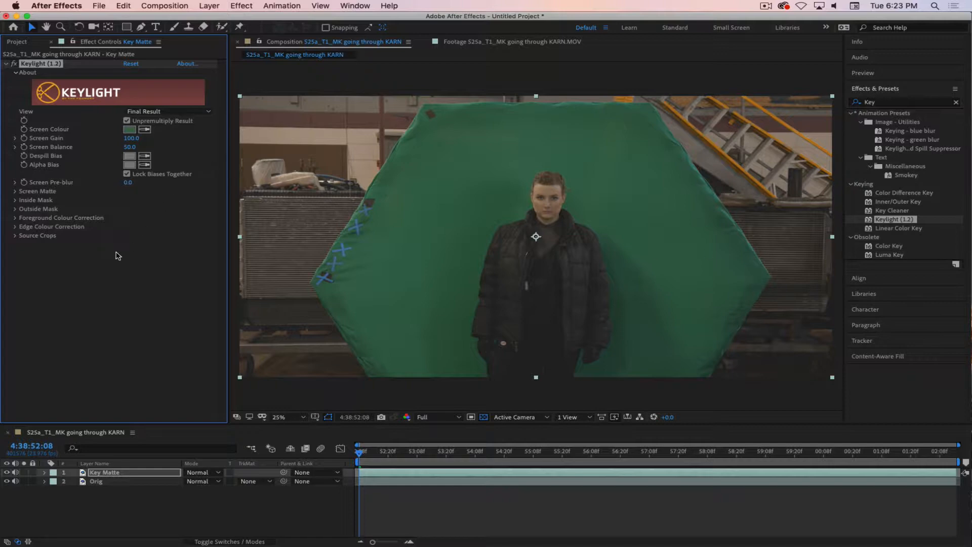
click(175, 112)
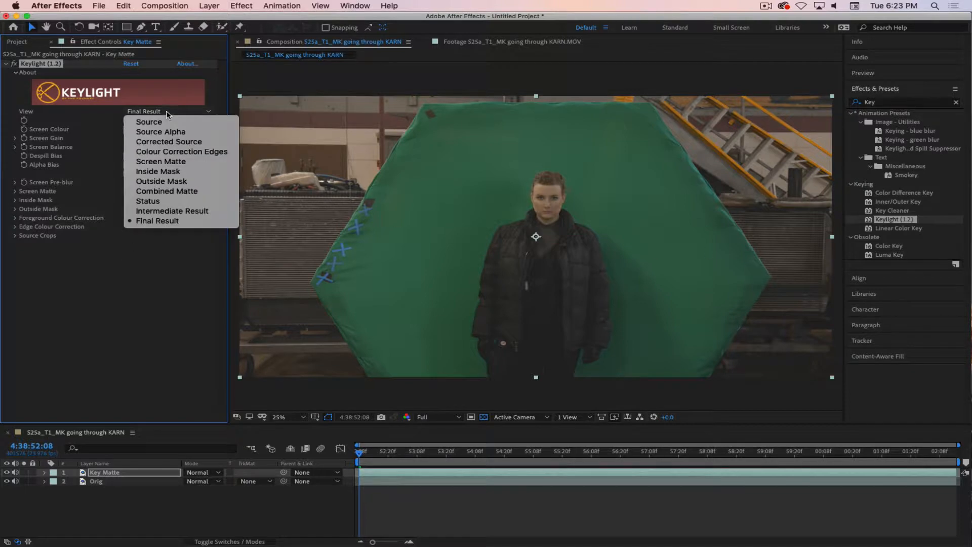
click(161, 162)
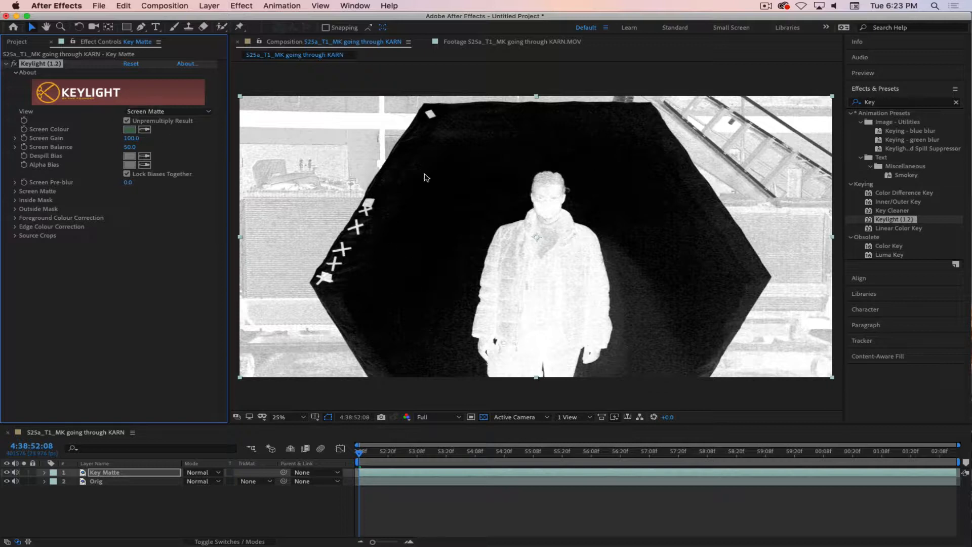
Pre-compose the Key Matte layer as Key Matte Comp, moving all attributes into the new composition.
click(136, 473)
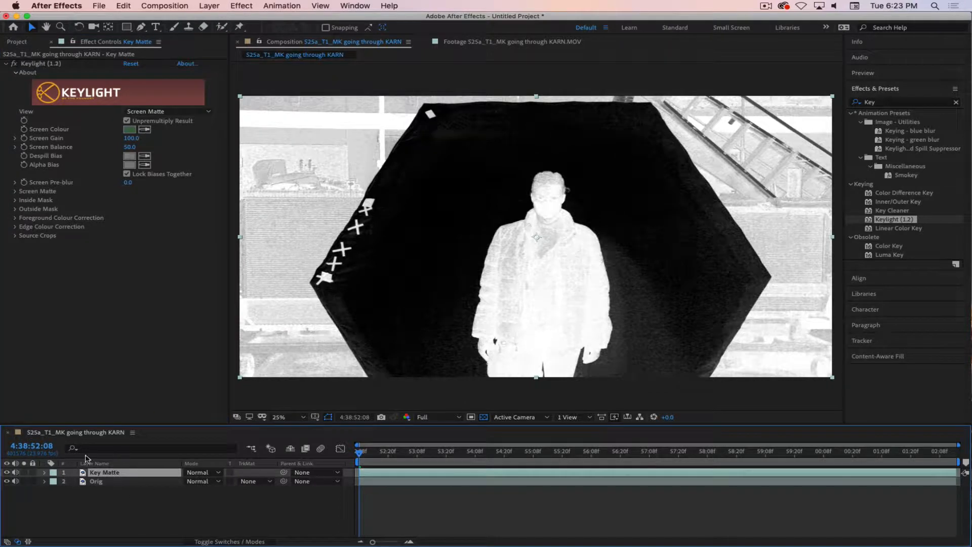
right_click(133, 474)
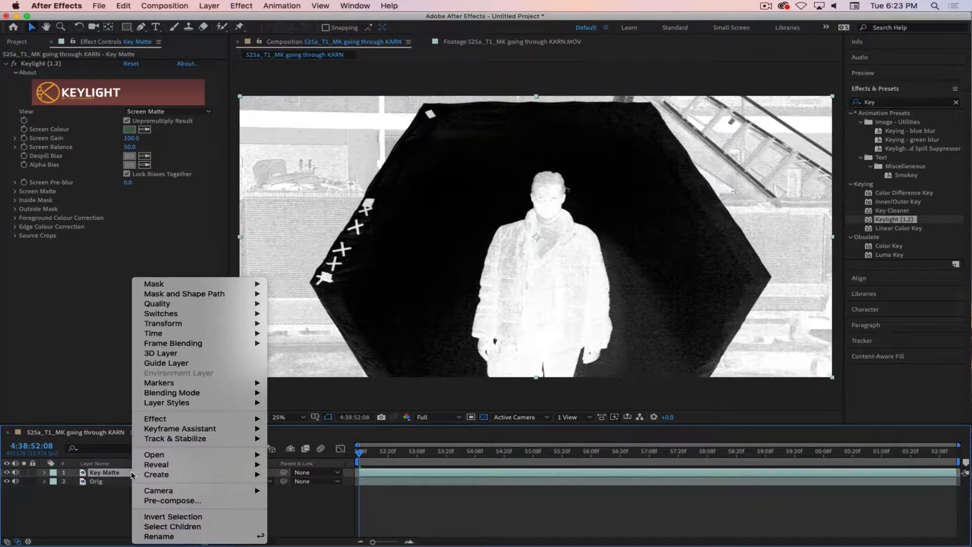
click(157, 496)
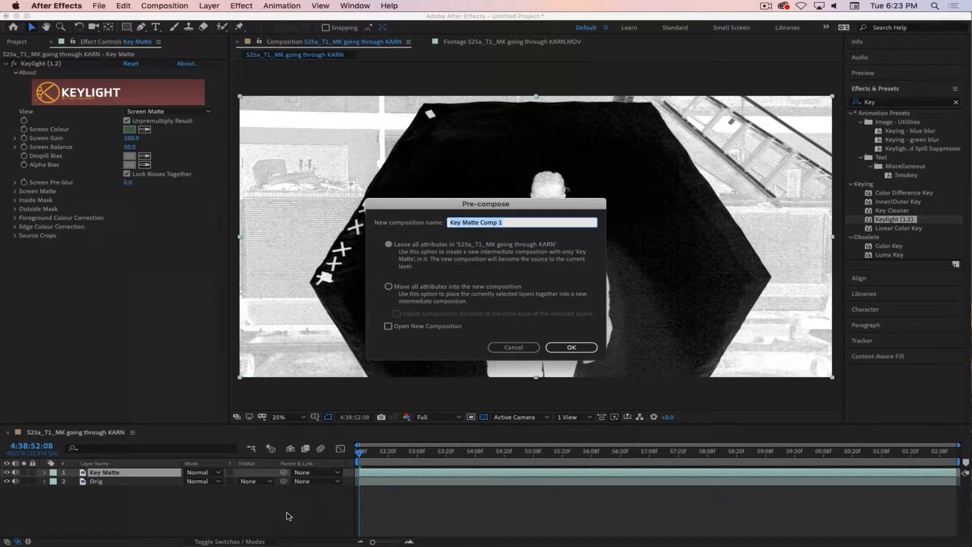
key(Right)
key(BackSpace)
key(BackSpace)
key(BackSpace)
key(BackSpace)
text(mp)
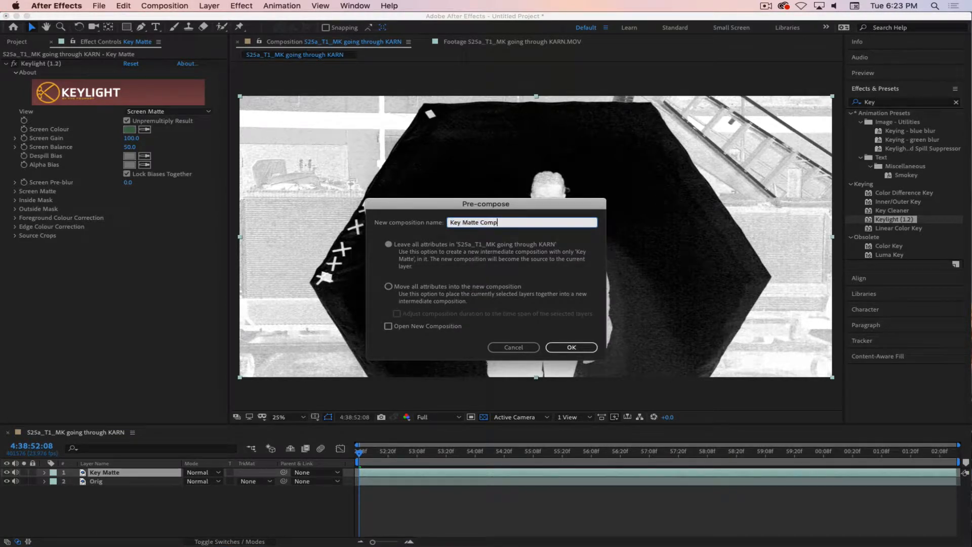
click(388, 287)
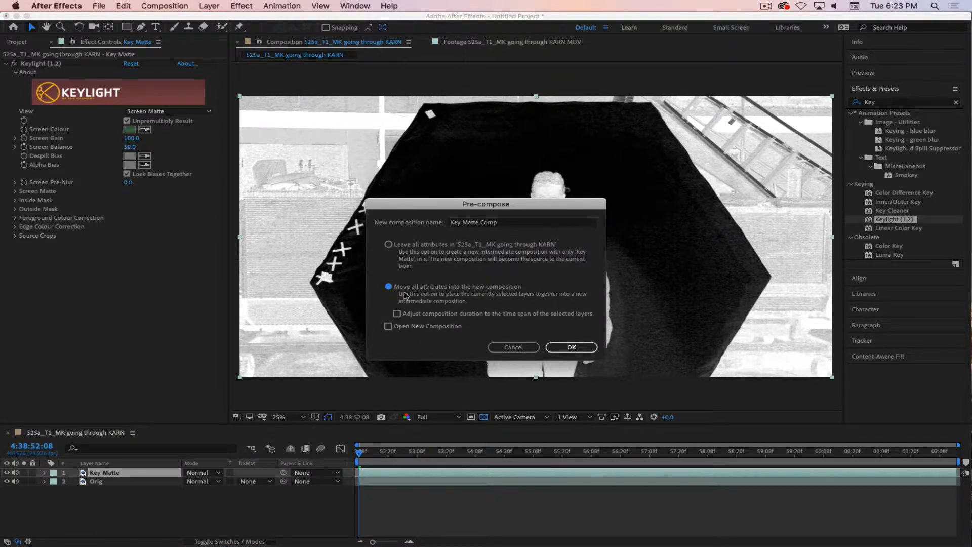
click(569, 349)
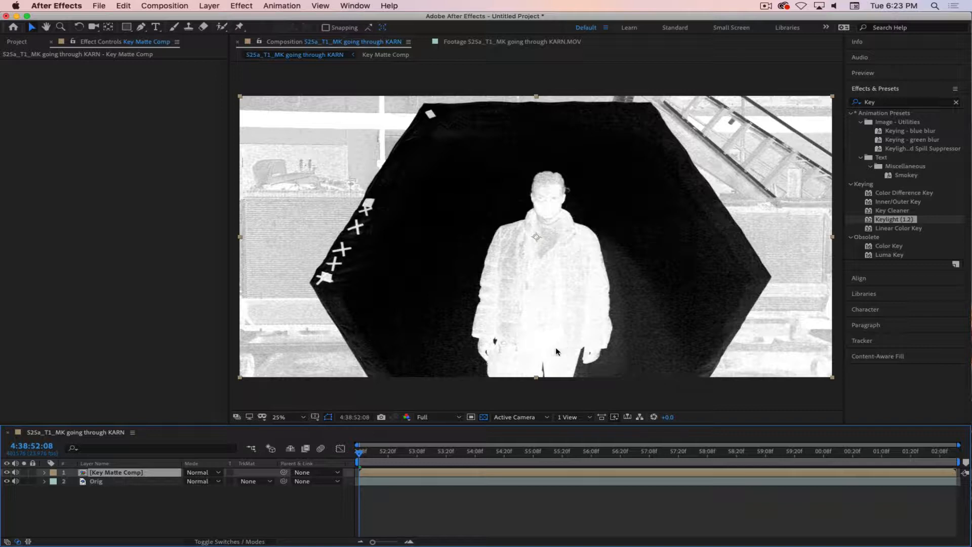
Open Key Matte Comp and reveal the Screen Matte settings of Keylight on its Key Matte layer.
double_click(81, 471)
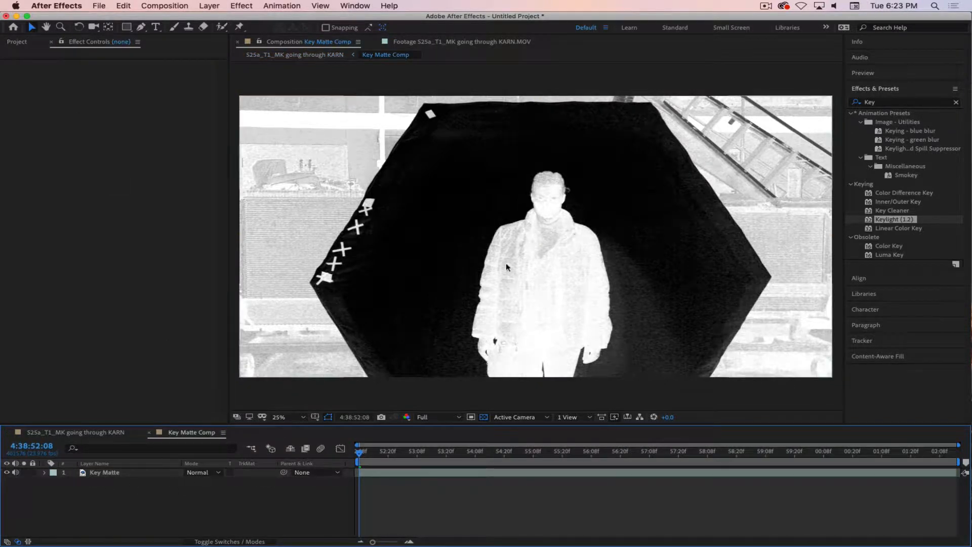
drag(475, 221, 114, 472)
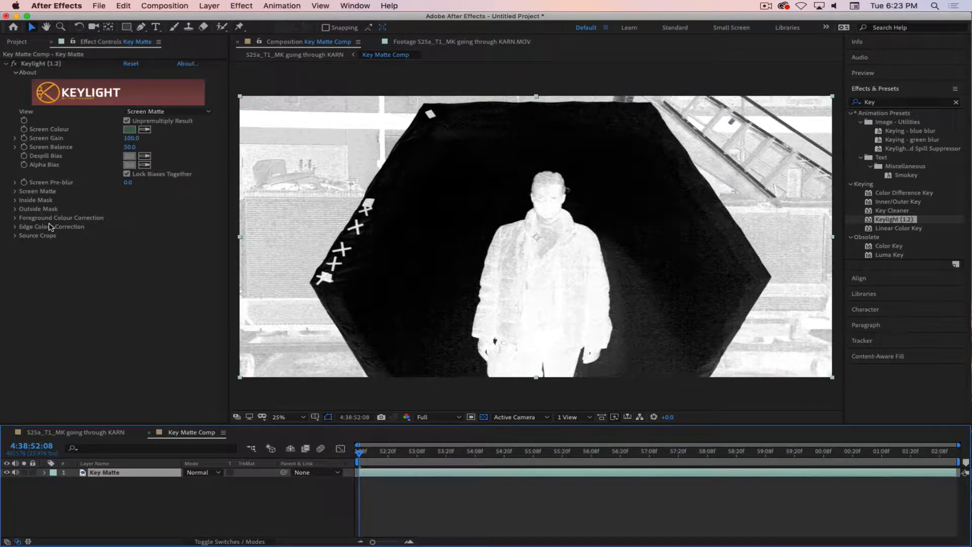
click(16, 190)
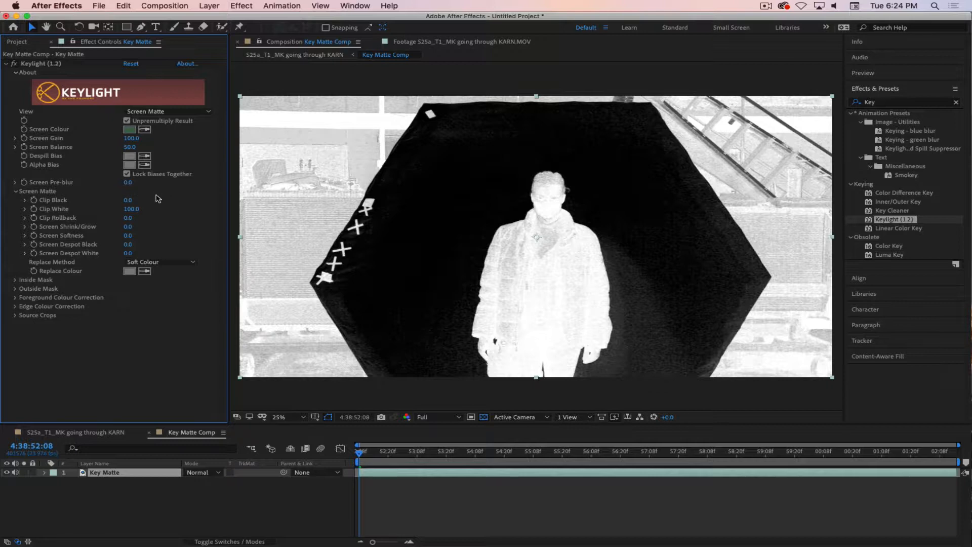
Set Keylight's Clip Black to 15 and Clip White to 85 for the screen matte.
click(128, 199)
text(15)
key(Return)
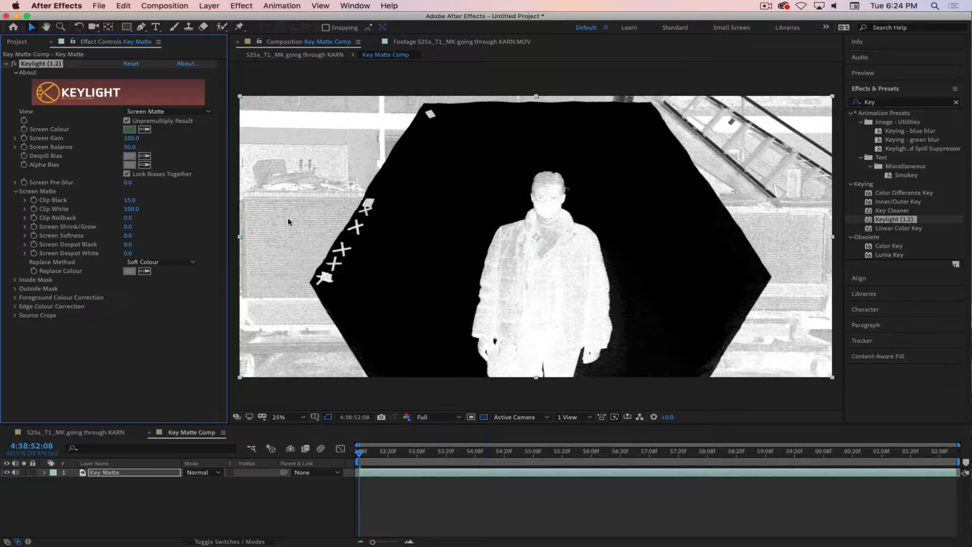
click(133, 209)
text(85)
key(Return)
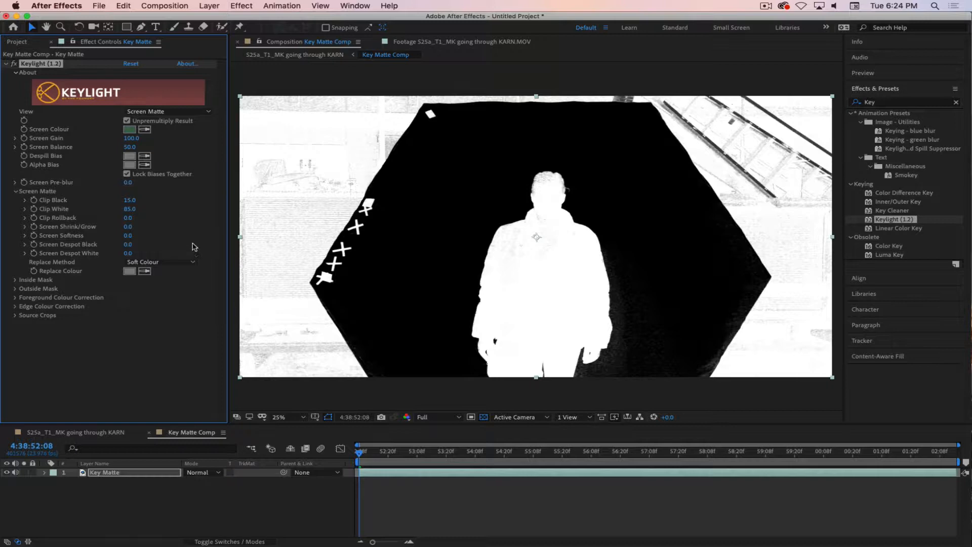
Set the Replace Method of Keylight's screen matte to Source.
click(170, 262)
click(165, 286)
click(171, 262)
click(187, 229)
Raise Keylight's Clip Black to 25 to clean up the grey areas in the backdrop.
click(129, 200)
key(Up)
key(Up)
key(Up)
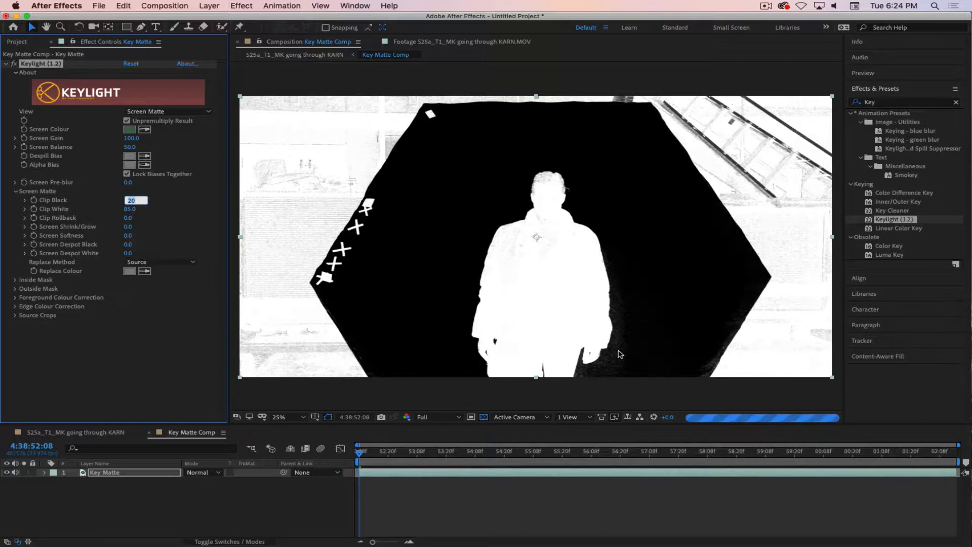
text(2)
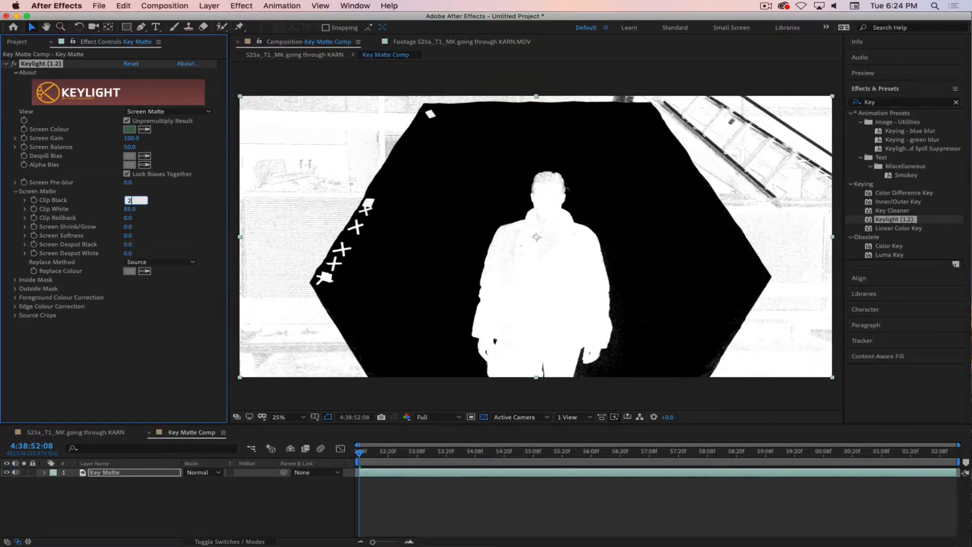
key(Return)
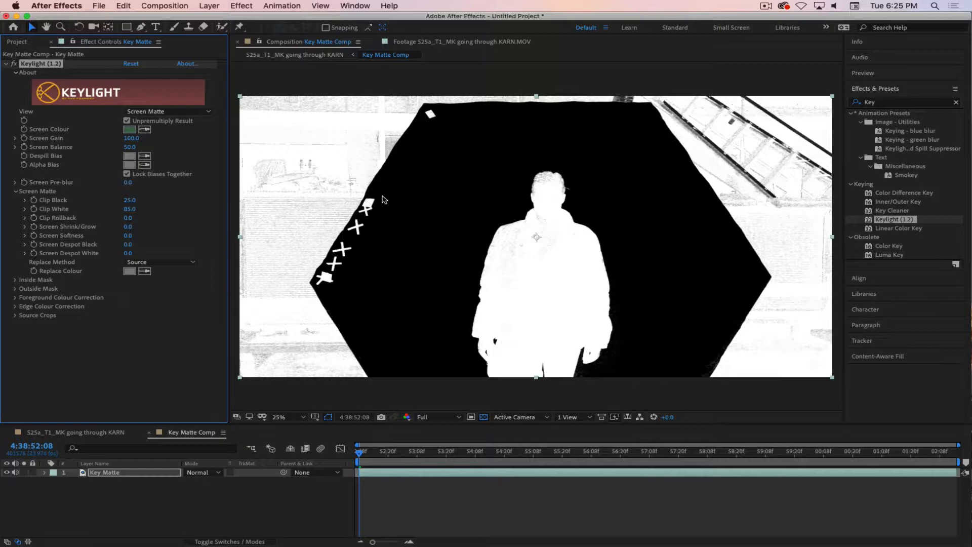
Reduce the preview resolution to Half and scrub through the clip to 4:38:59:15 to check the matte.
drag(359, 452, 387, 457)
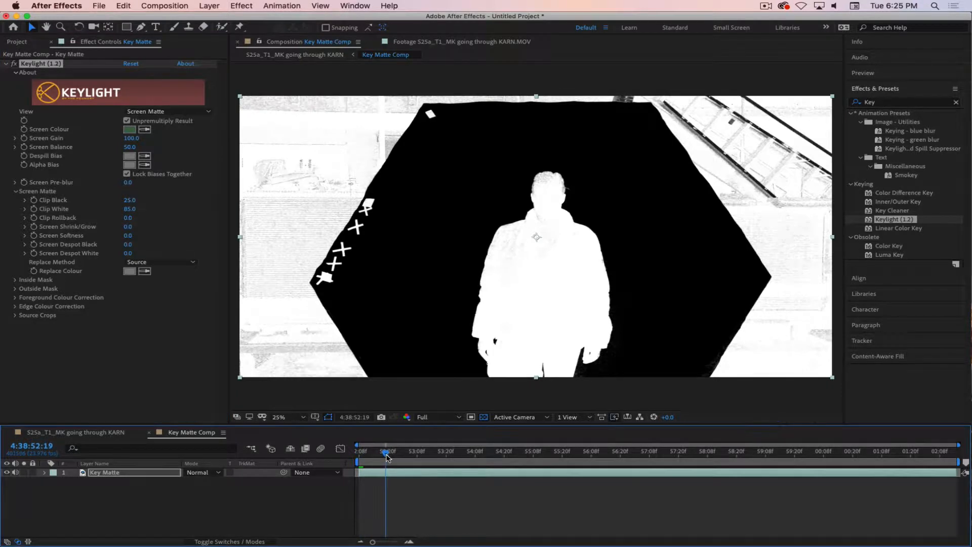
click(450, 417)
click(430, 460)
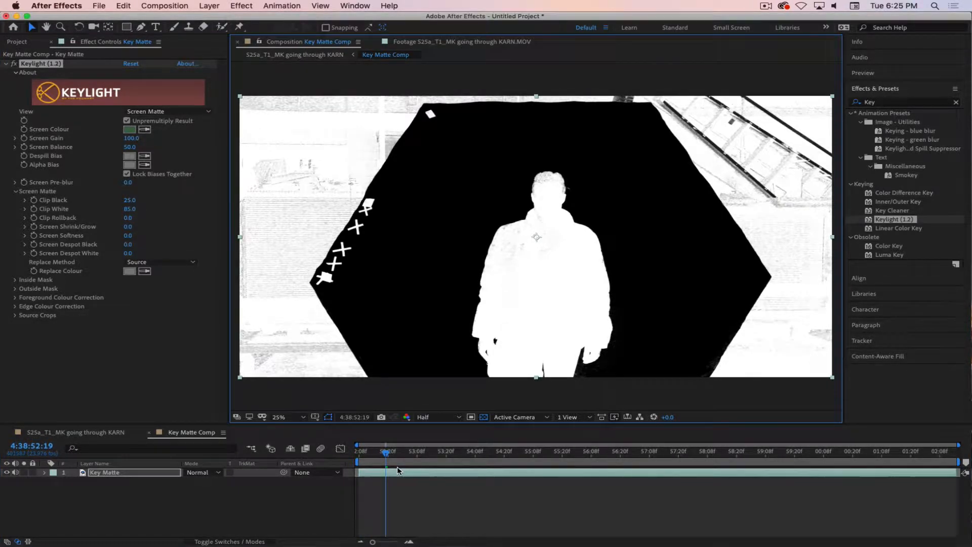
drag(386, 452, 779, 468)
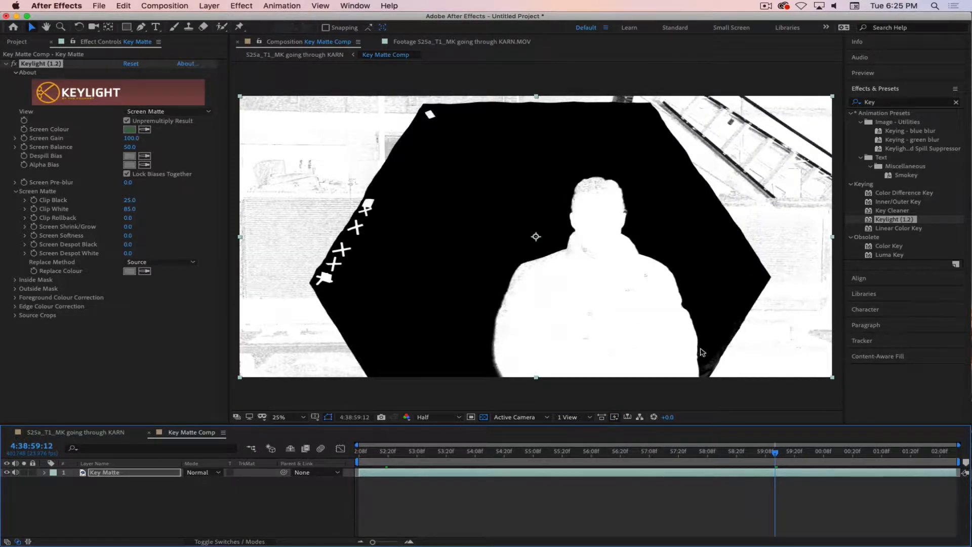
mouse_move(782, 455)
mouse_down()
mouse_move(805, 455)
mouse_move(782, 454)
mouse_up()
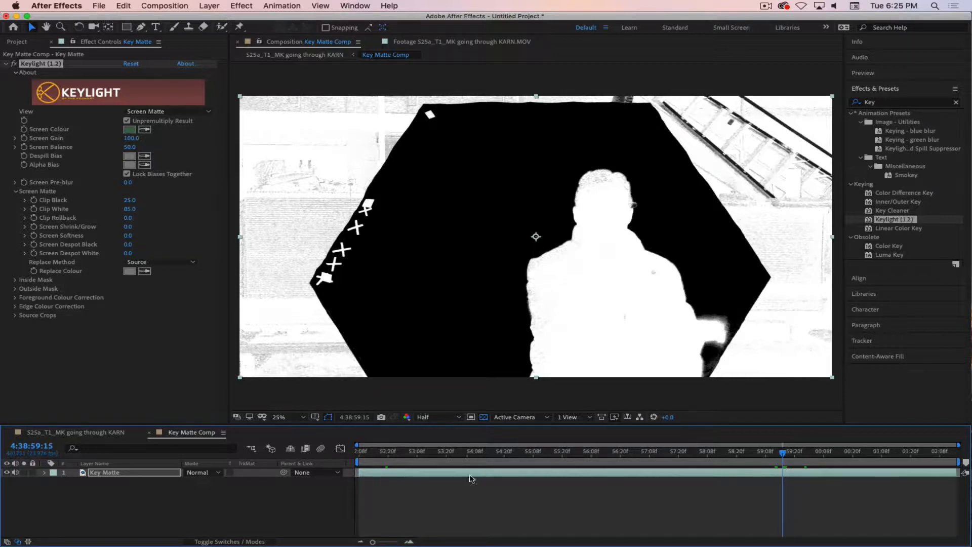
Create a white 4096 x 2160 px solid named Outter Garbage Matte and lower its opacity to 60%.
click(274, 503)
click(207, 6)
mouse_move(215, 18)
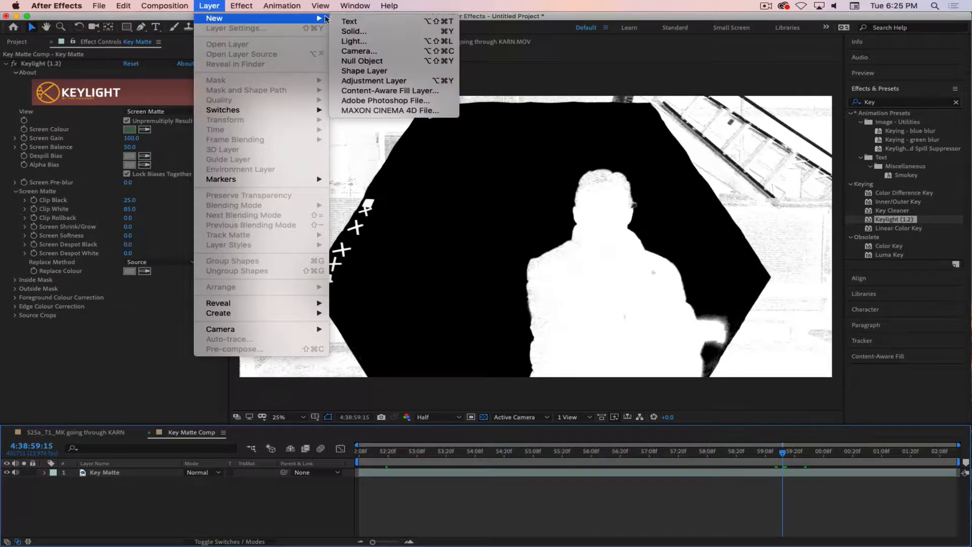
click(345, 30)
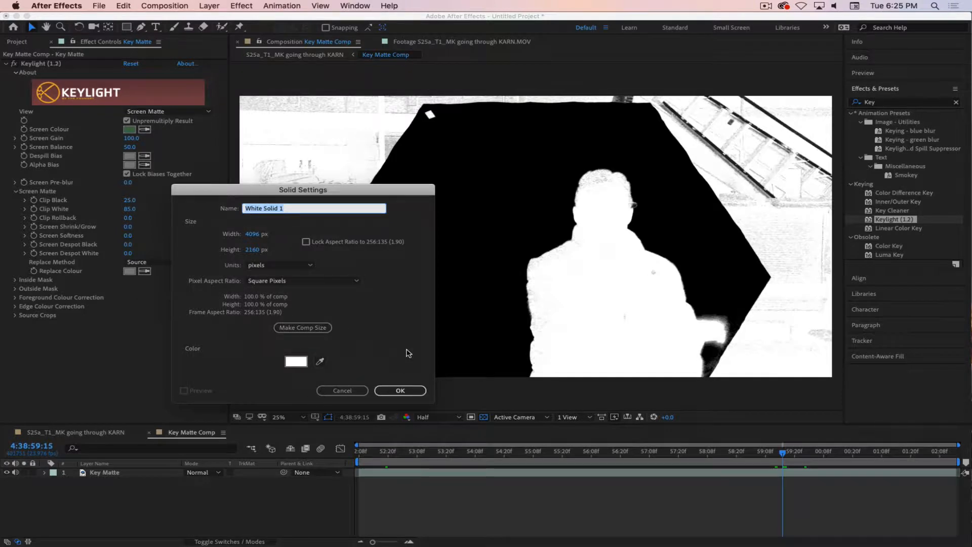
text(W)
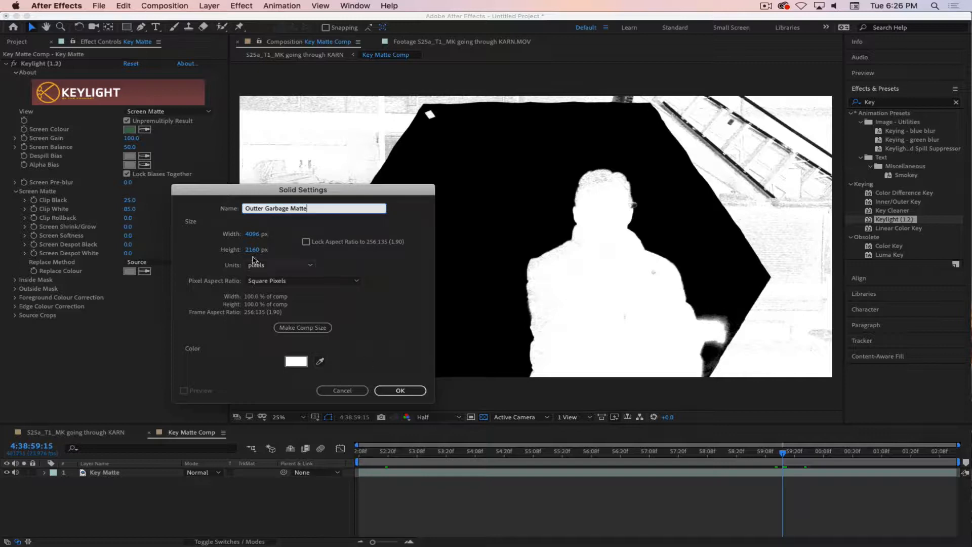
click(295, 361)
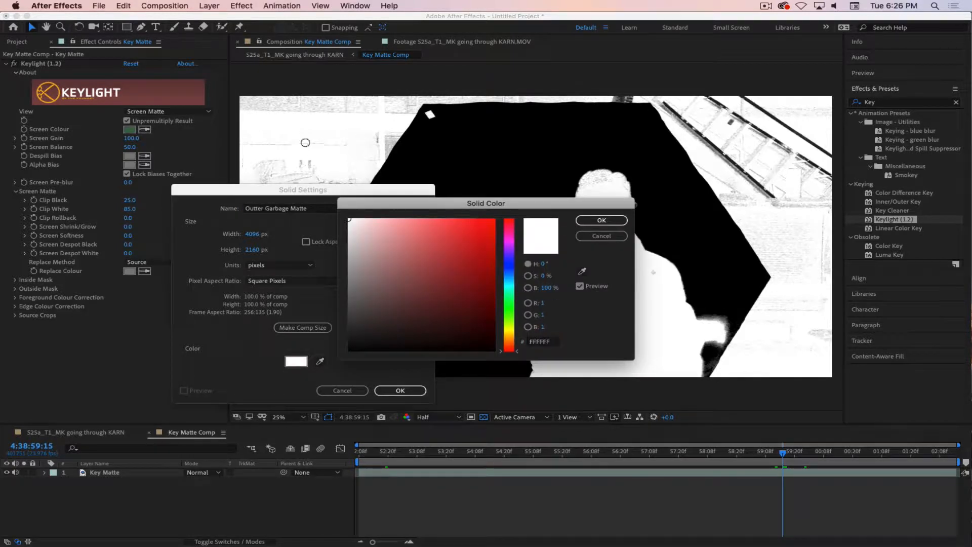
click(605, 221)
click(400, 391)
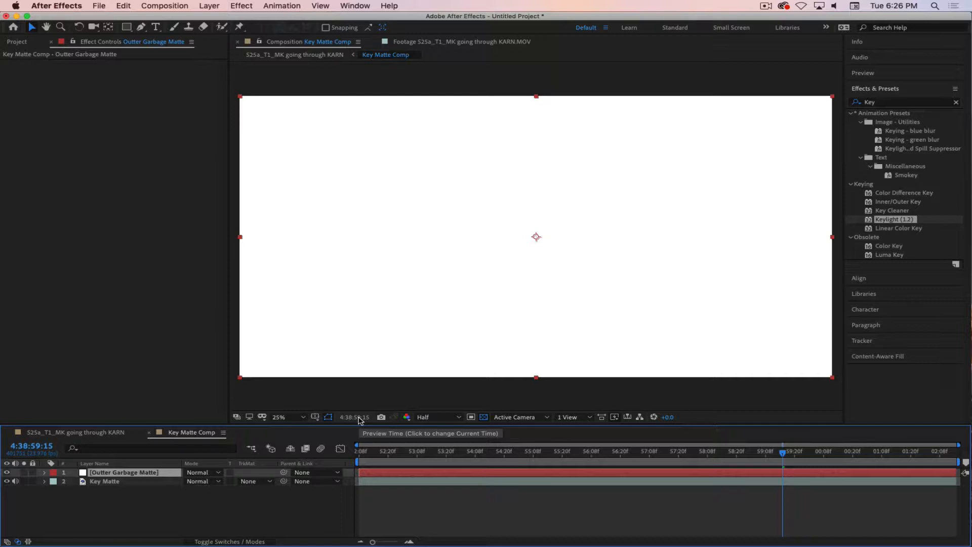
key(t)
drag(186, 482, 172, 483)
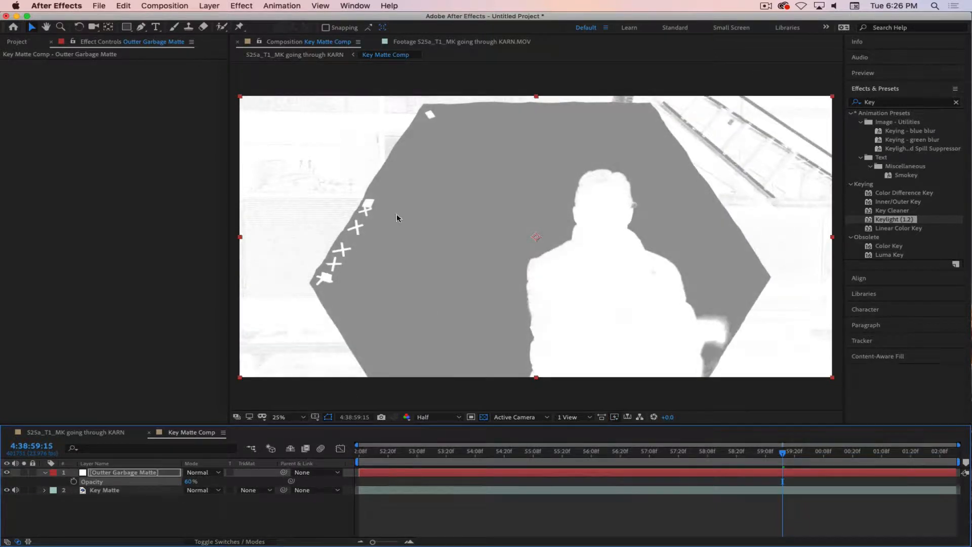
Draw a closed six-point Pen mask on the Outter Garbage Matte layer along the edges of the hexagonal backdrop.
click(141, 27)
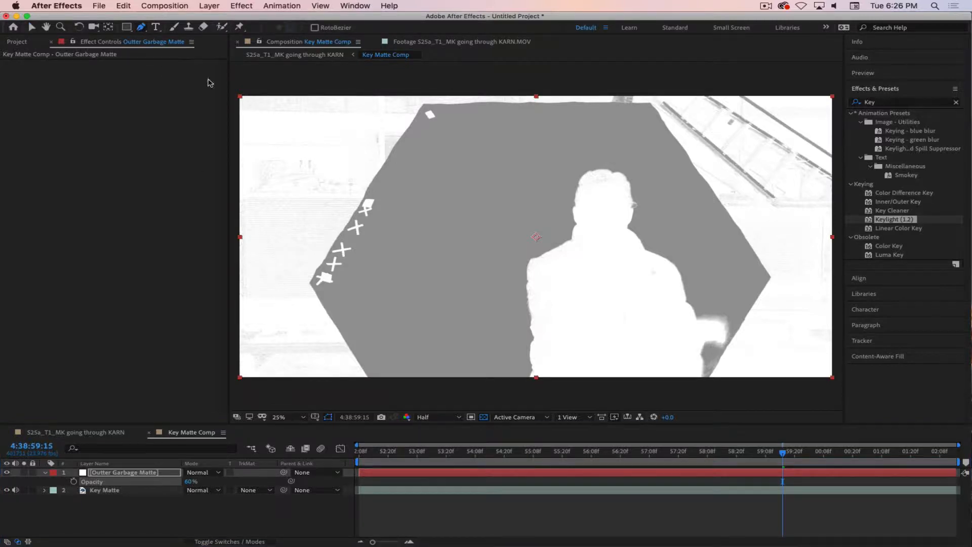
click(370, 379)
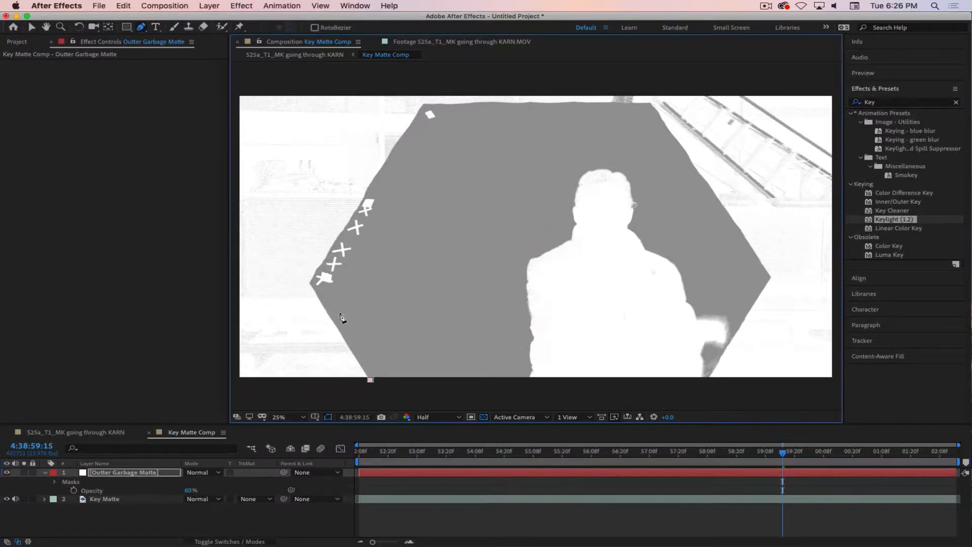
click(309, 282)
click(424, 104)
click(651, 103)
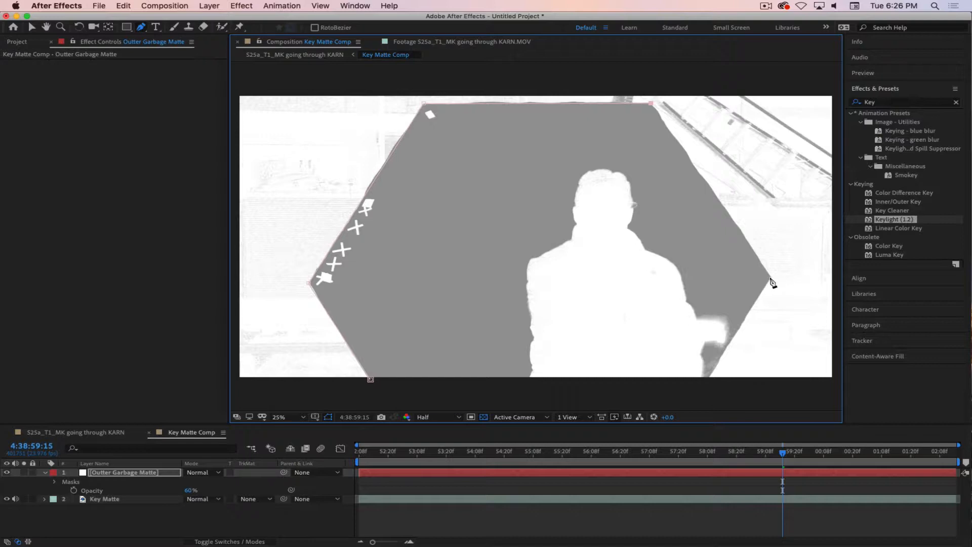
click(770, 278)
click(708, 378)
drag(708, 378, 690, 408)
click(371, 381)
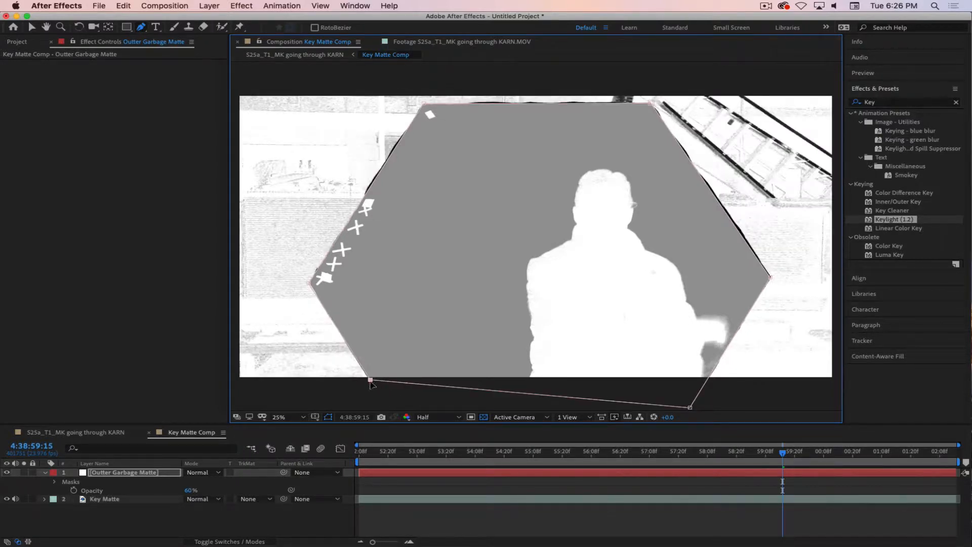
Adjust the mask's corner points to fit just inside the backdrop, with the lower-left corner extended below the frame.
drag(370, 379, 384, 403)
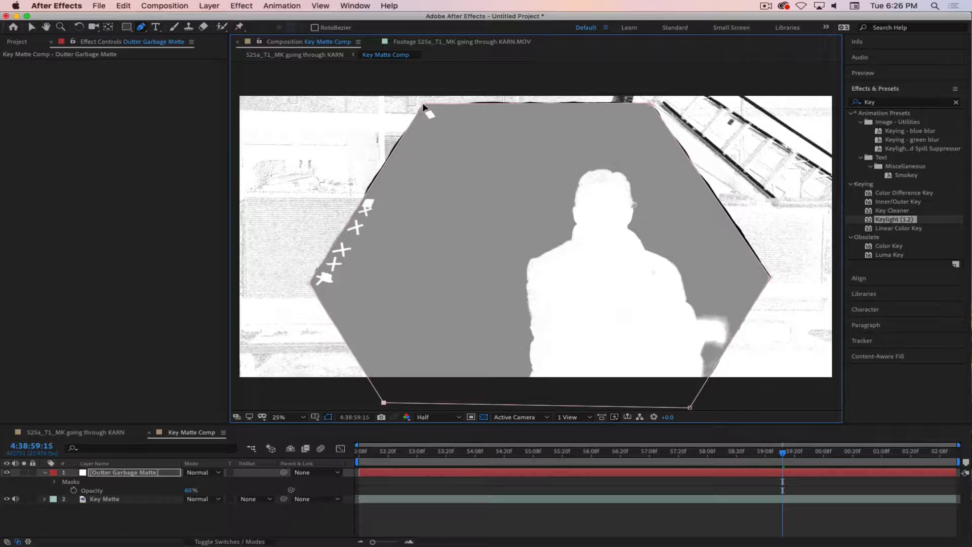
drag(423, 103, 421, 101)
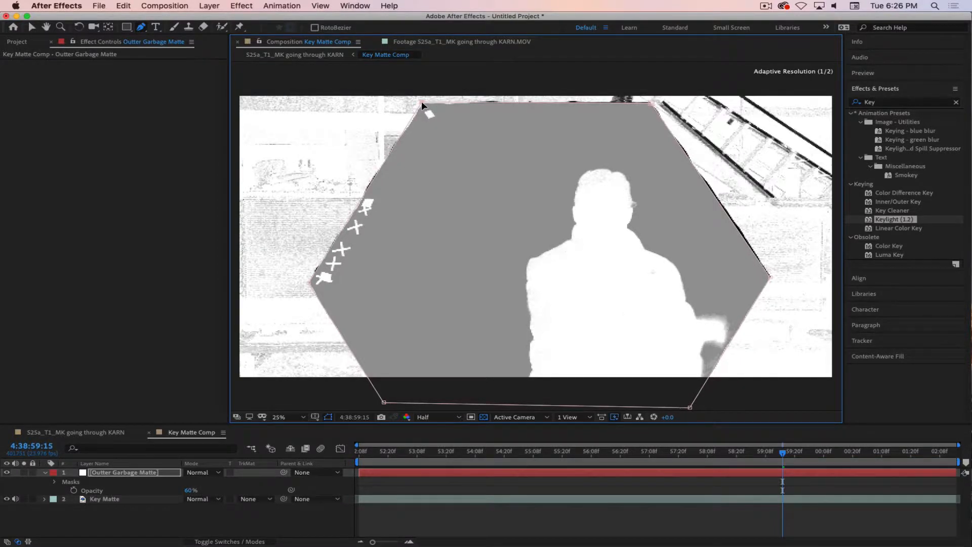
drag(309, 283, 309, 282)
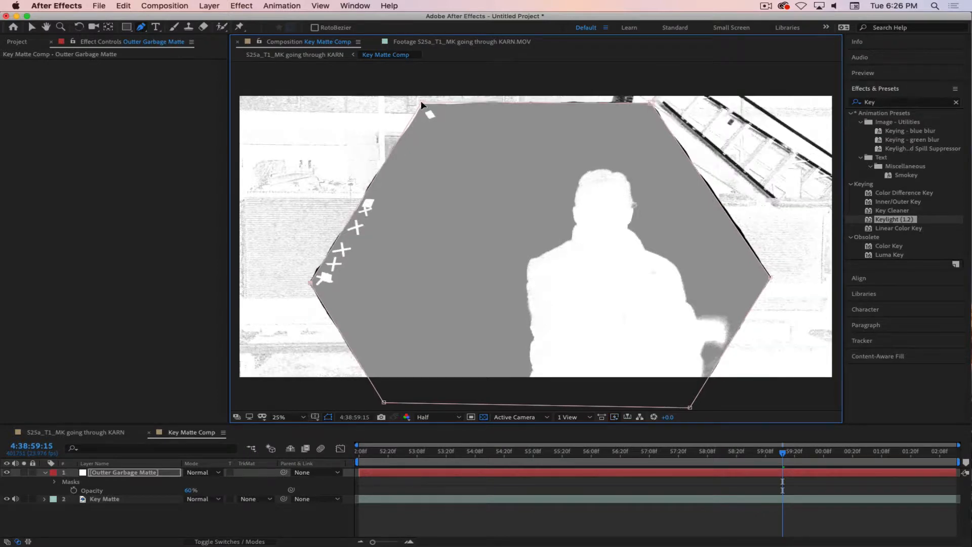
drag(421, 102, 423, 105)
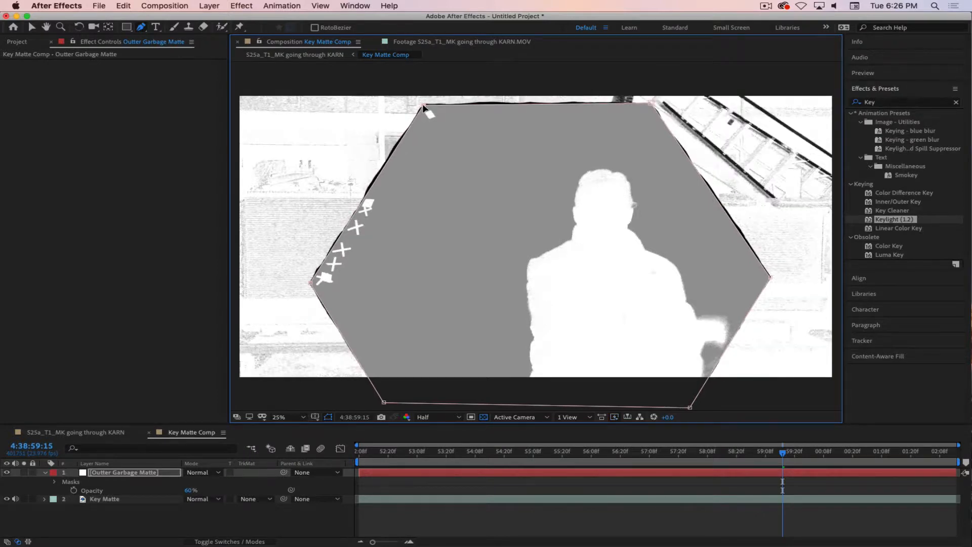
drag(650, 102, 651, 105)
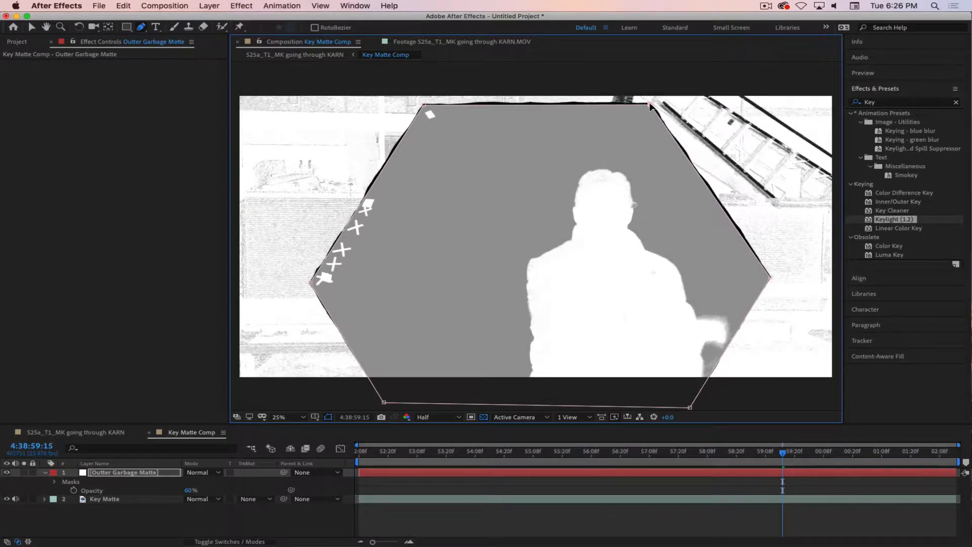
drag(770, 278, 769, 277)
click(690, 407)
drag(690, 408, 688, 407)
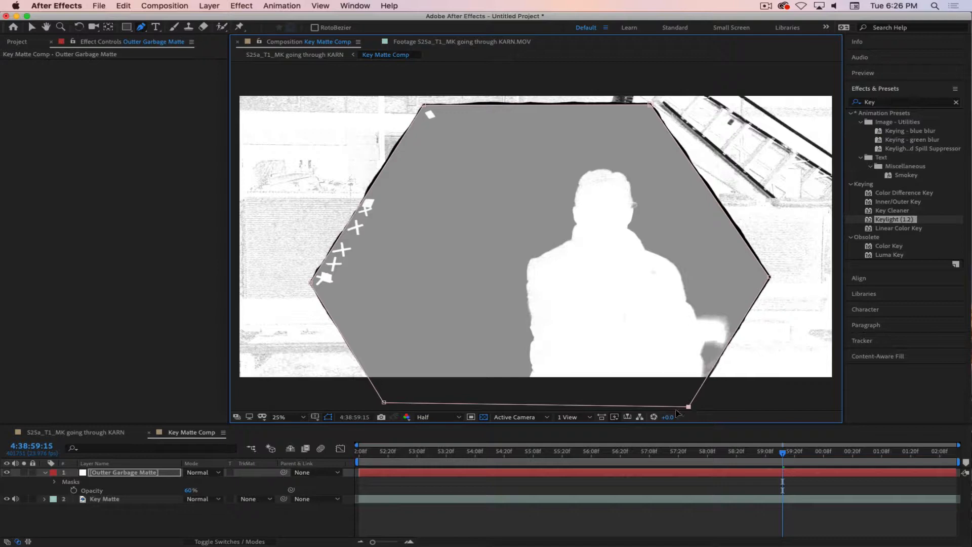
drag(384, 403, 385, 402)
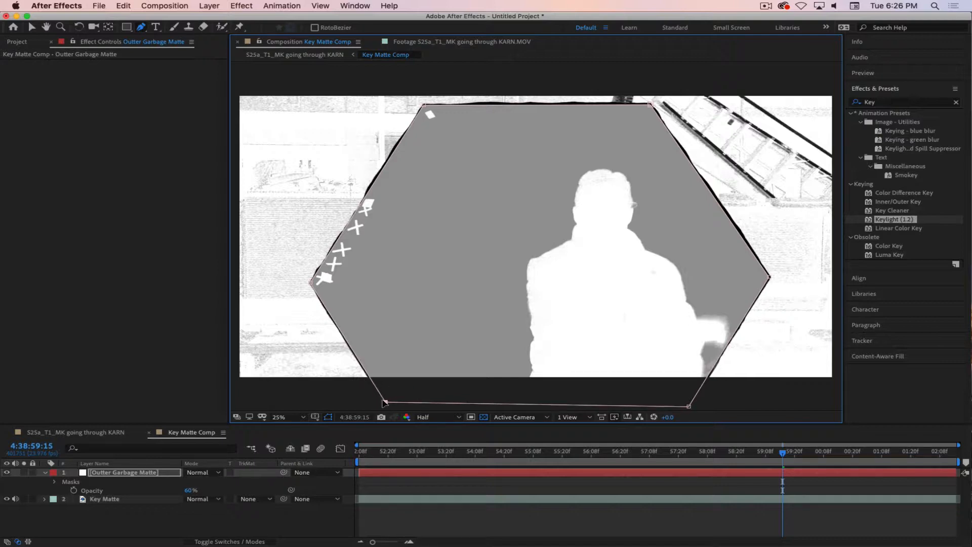
Restore the Outter Garbage Matte layer's opacity to 100% and invert its mask so the solid covers everything outside the hexagon.
drag(311, 283, 311, 283)
click(125, 475)
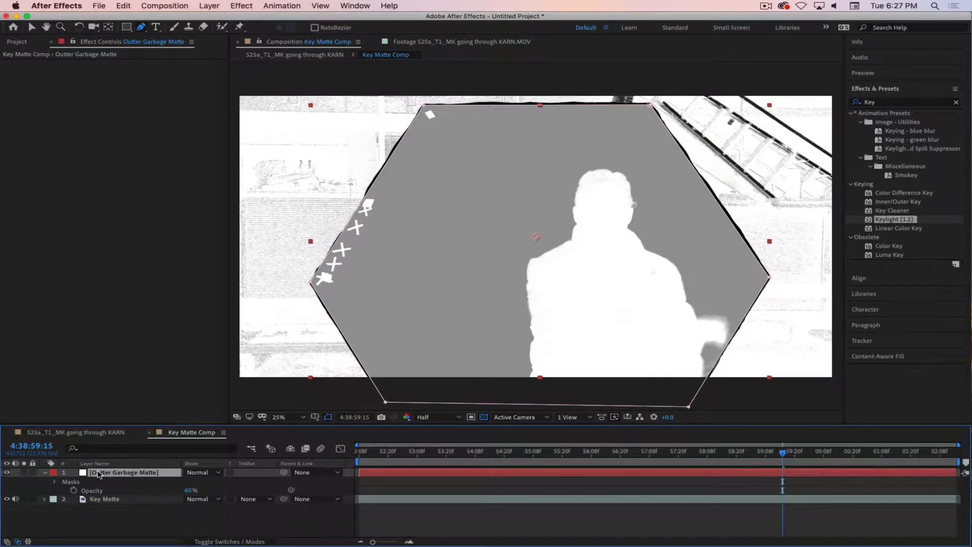
drag(192, 490, 374, 486)
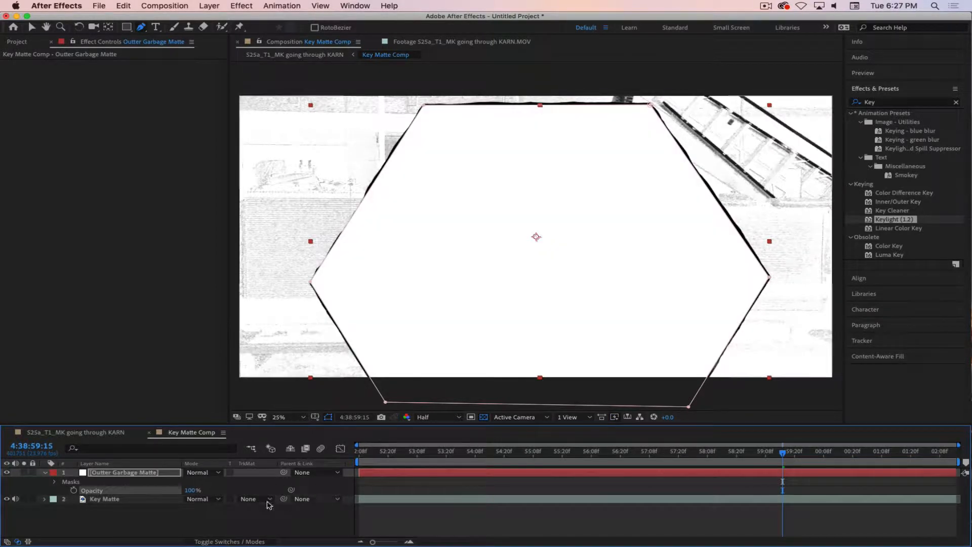
click(152, 474)
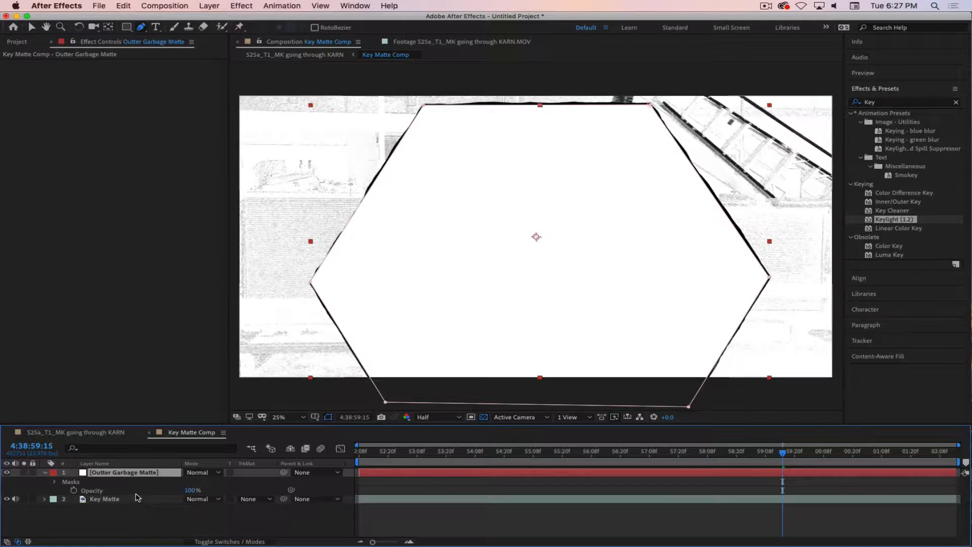
key(m)
click(229, 481)
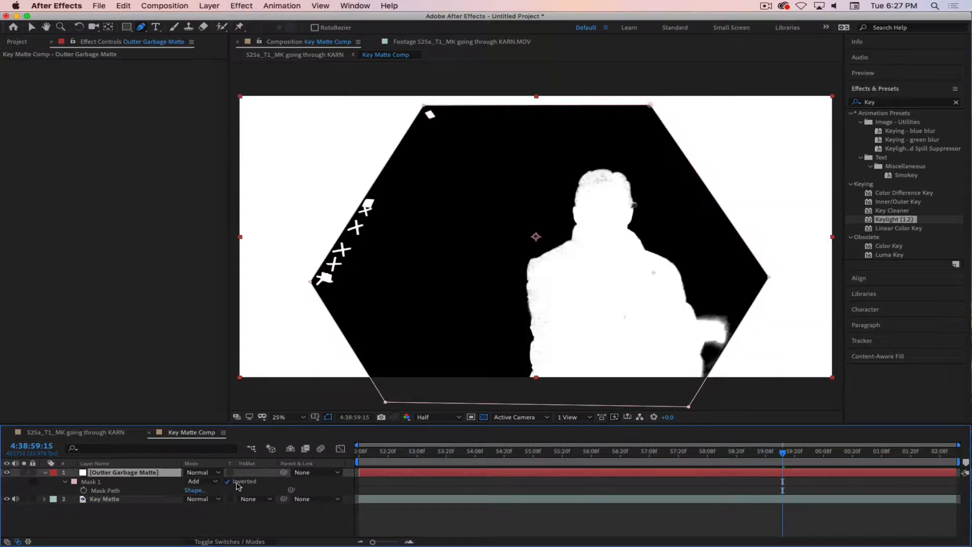
click(205, 515)
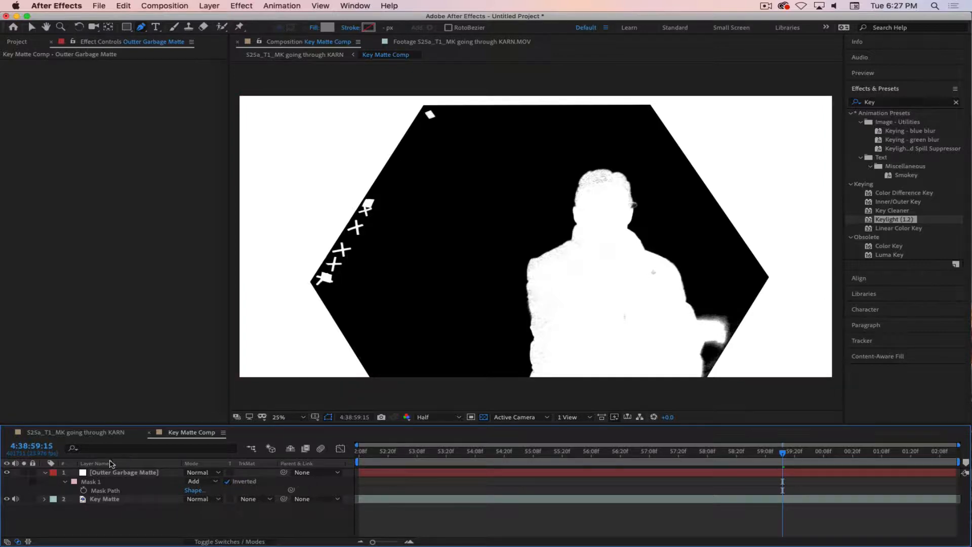
In the S25a_T1_MK going through KARN comp, set the Orig layer's track matte to Luma Matte using Key Matte Comp.
click(75, 433)
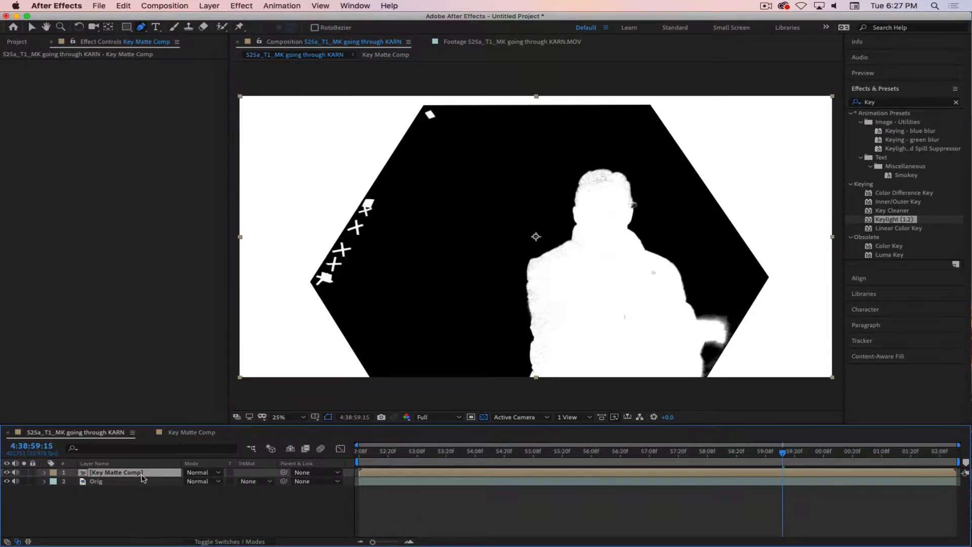
click(111, 482)
click(248, 481)
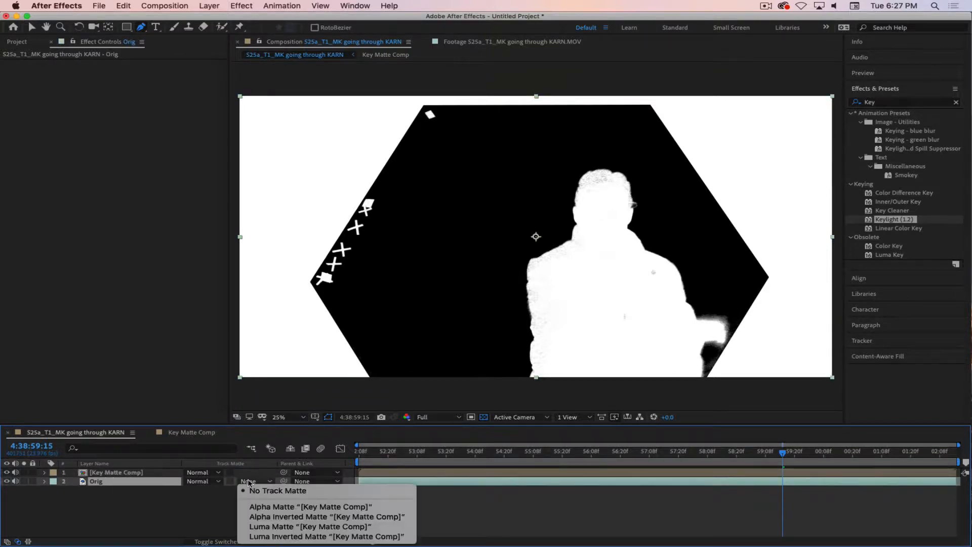
key(Return)
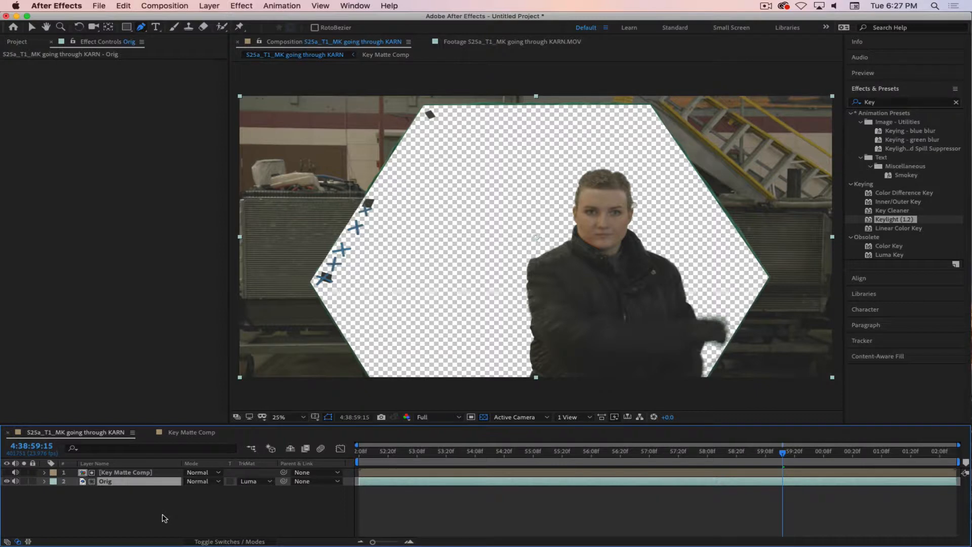
Find the Advanced Spill Suppressor effect and apply it to the Orig layer.
click(890, 103)
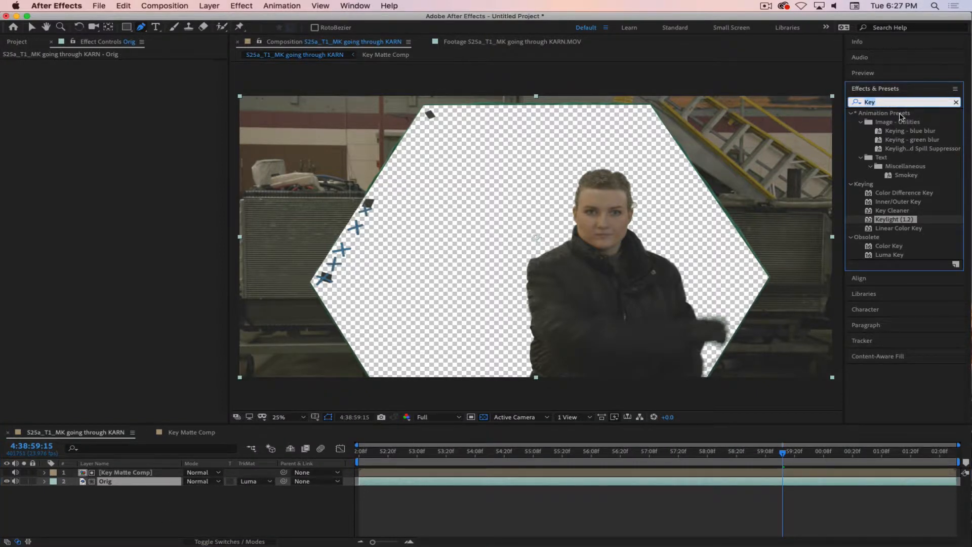
text(Adv)
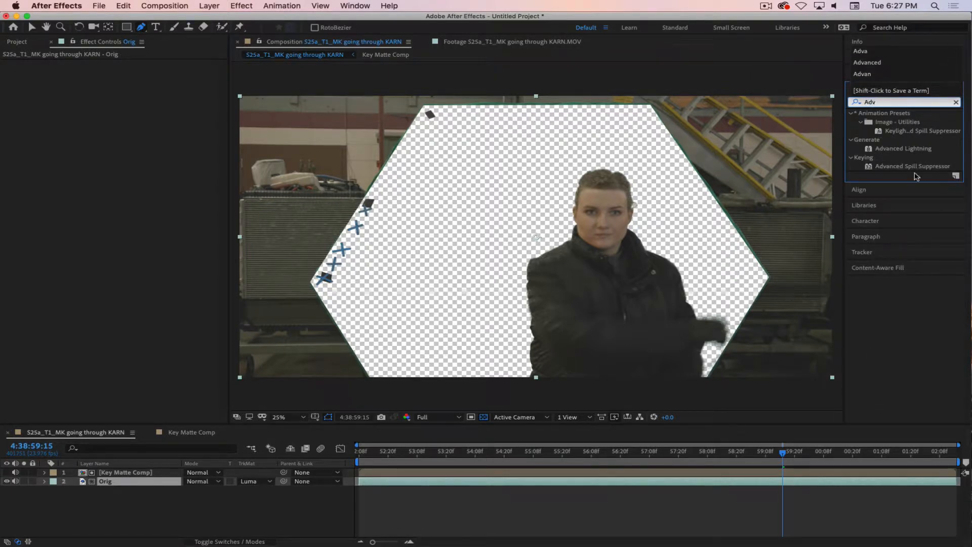
drag(871, 168, 114, 481)
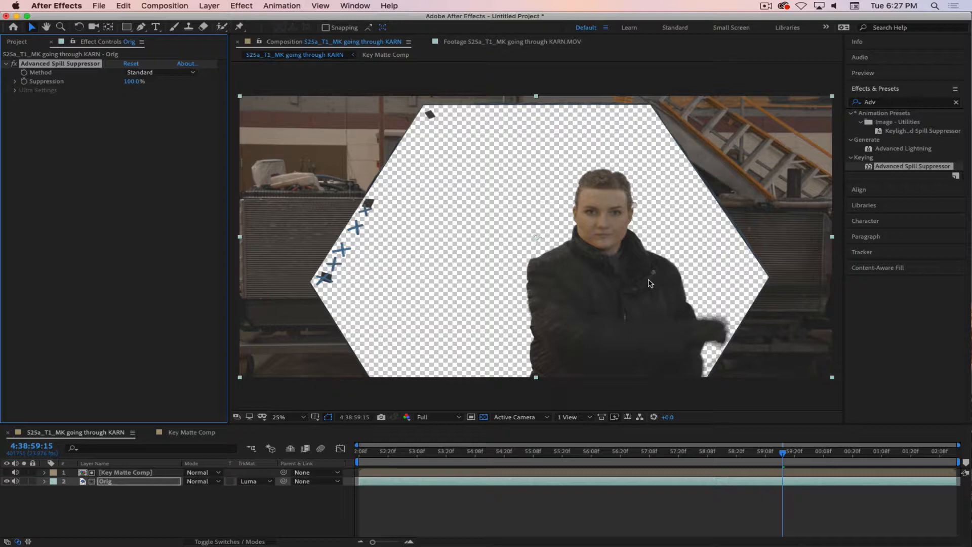
Inspect the garbage matte from 4:38:59:15 to 4:38:59:22 in Key Matte Comp and compare it with the keyed result in the main comp.
click(133, 474)
click(203, 433)
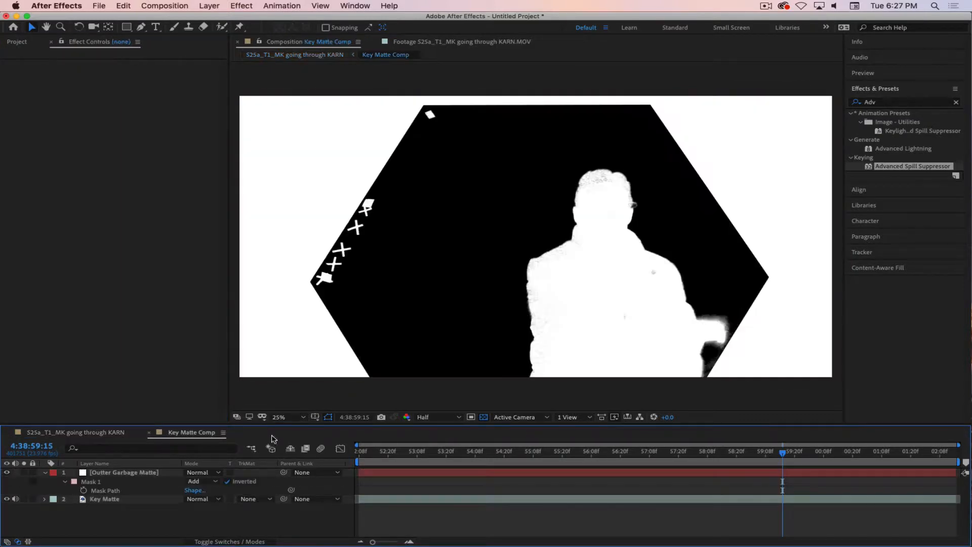
click(770, 473)
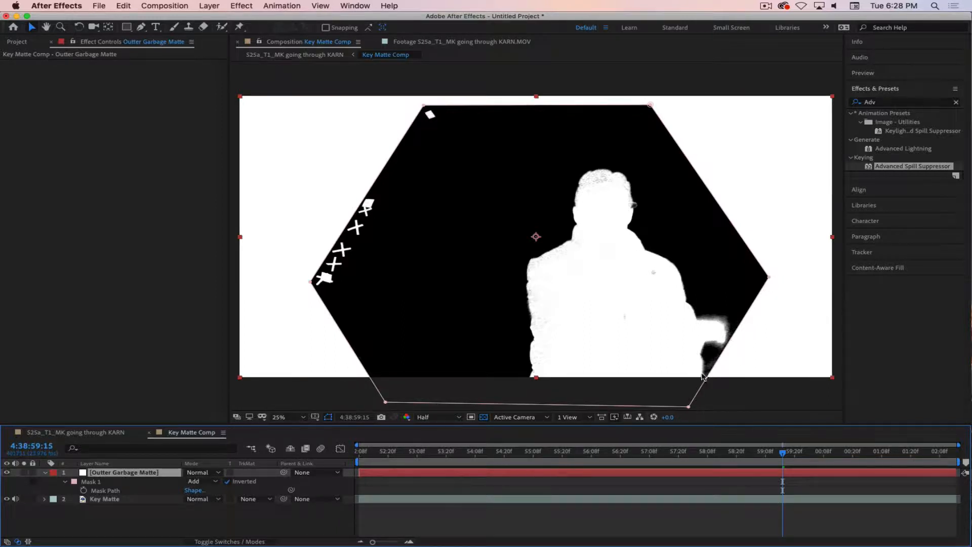
mouse_move(783, 452)
mouse_down()
mouse_move(849, 455)
mouse_move(785, 458)
mouse_up()
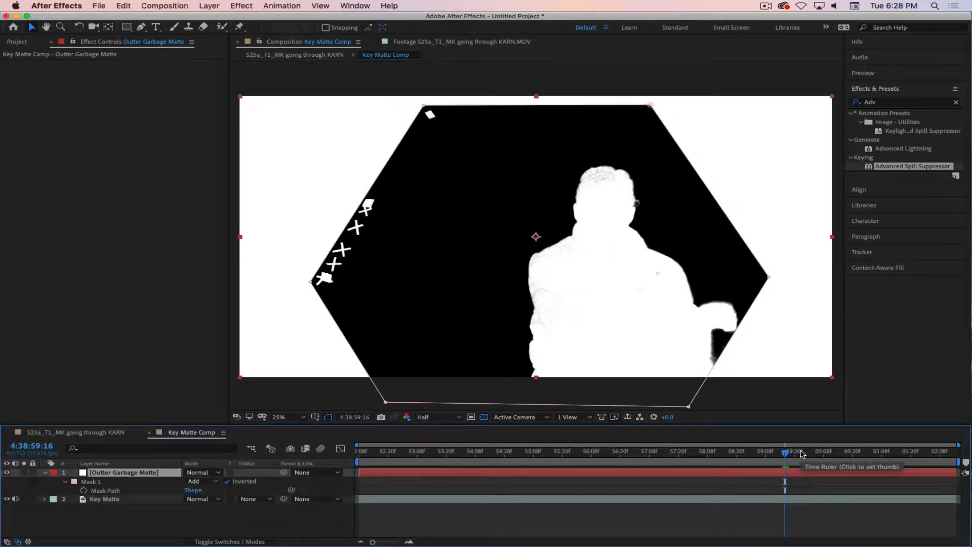
drag(785, 455, 799, 455)
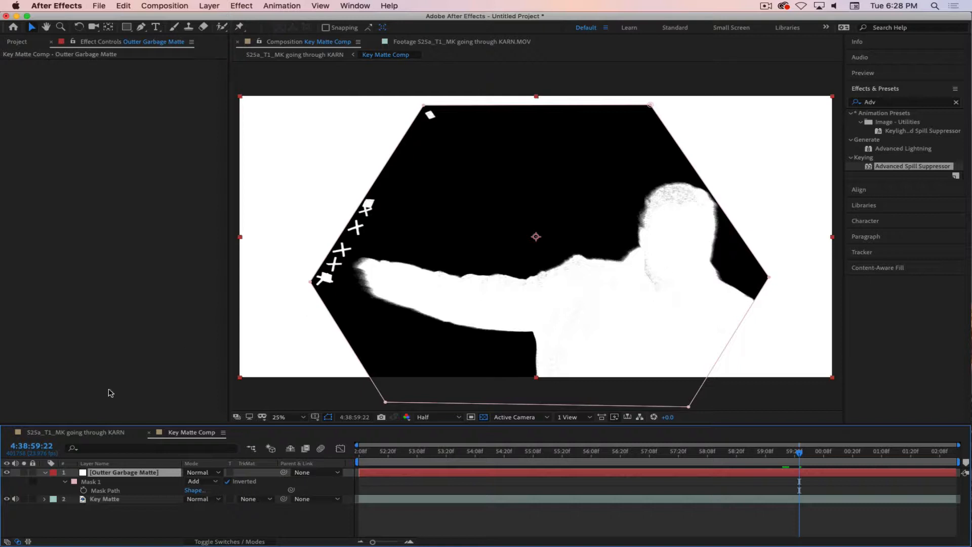
click(79, 432)
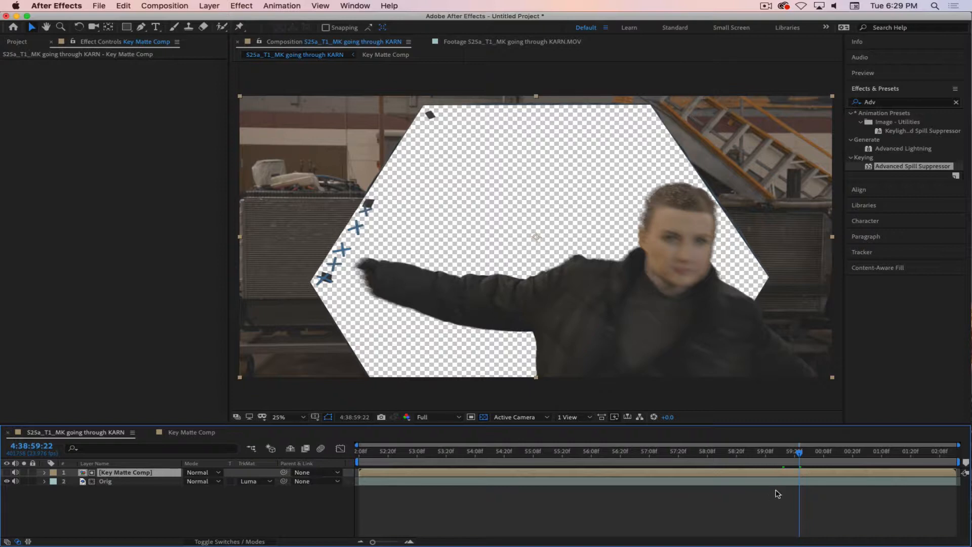
click(169, 434)
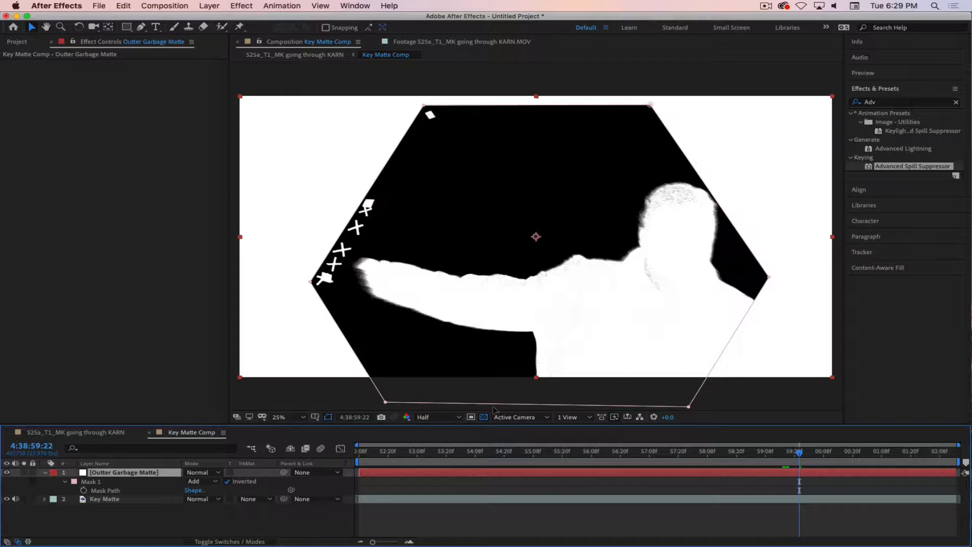
drag(800, 452, 783, 455)
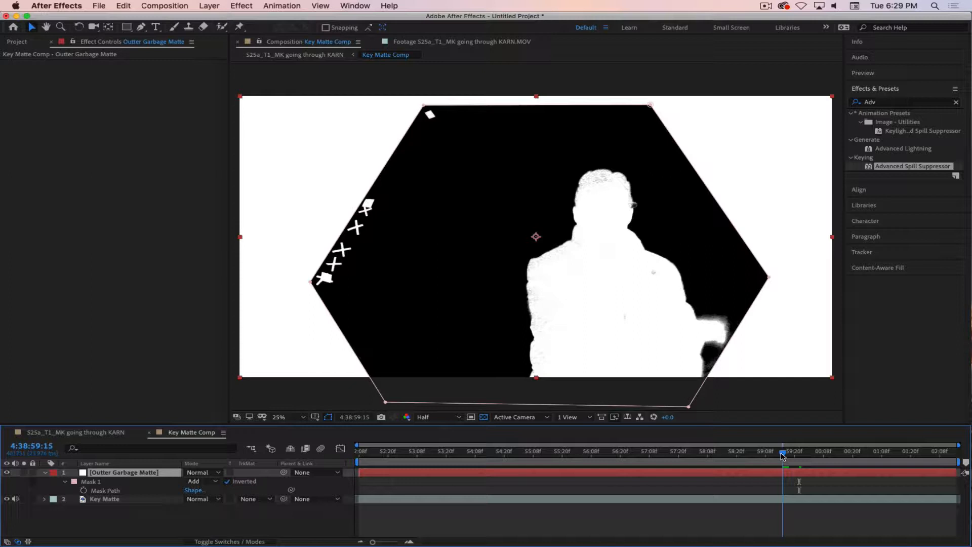
Collapse the Outter Garbage Matte layer and create a black 4096 x 2160 px solid named Track Marker Matte.
click(150, 529)
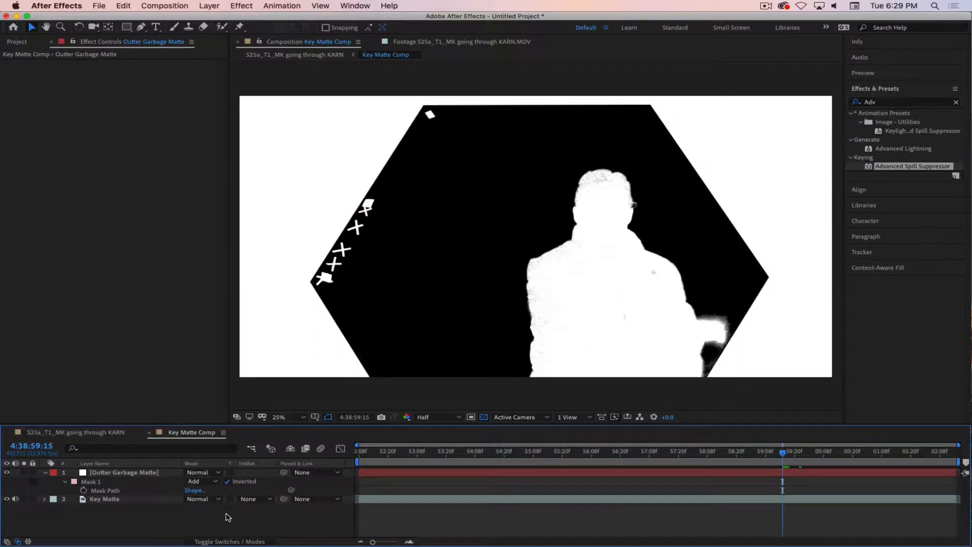
click(45, 472)
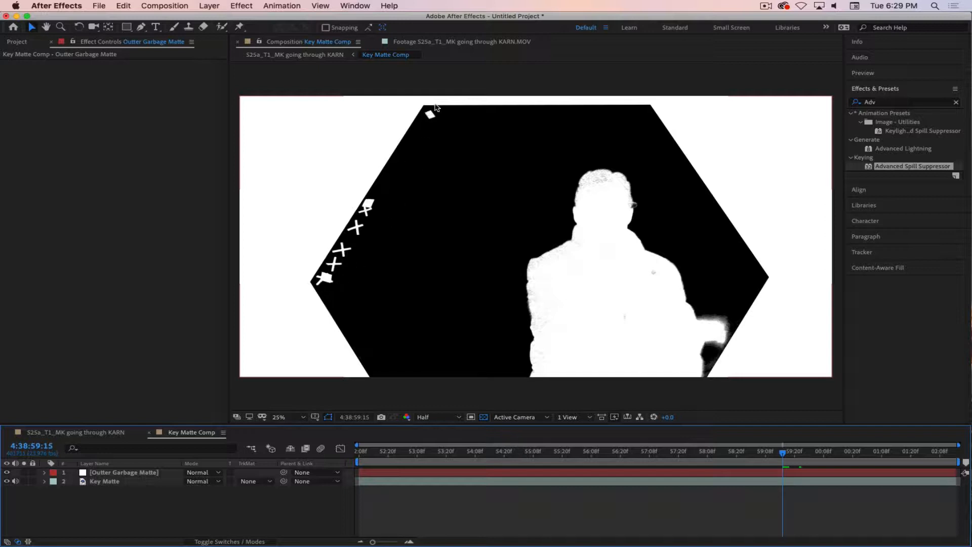
click(209, 6)
mouse_move(214, 19)
click(337, 31)
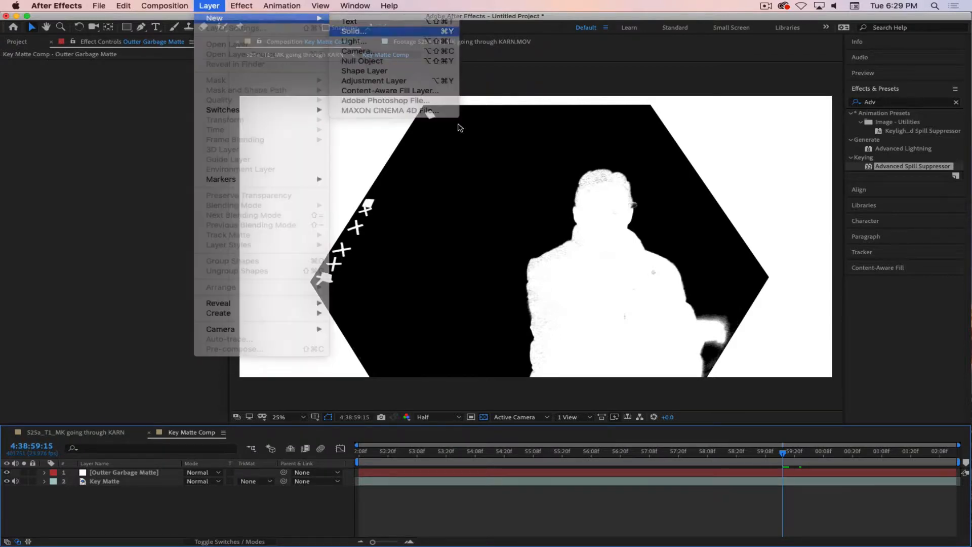
text(Track Marker Matte)
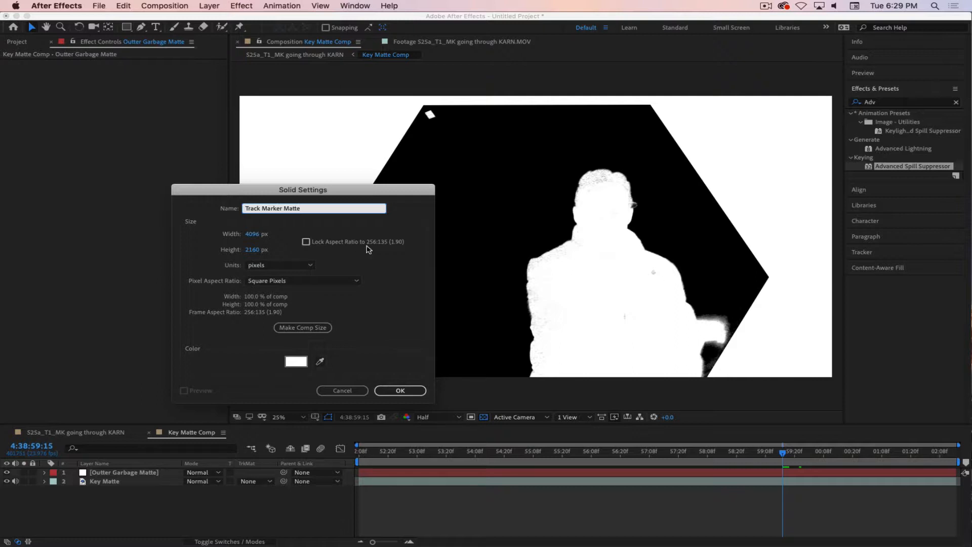
click(296, 361)
drag(373, 294, 243, 410)
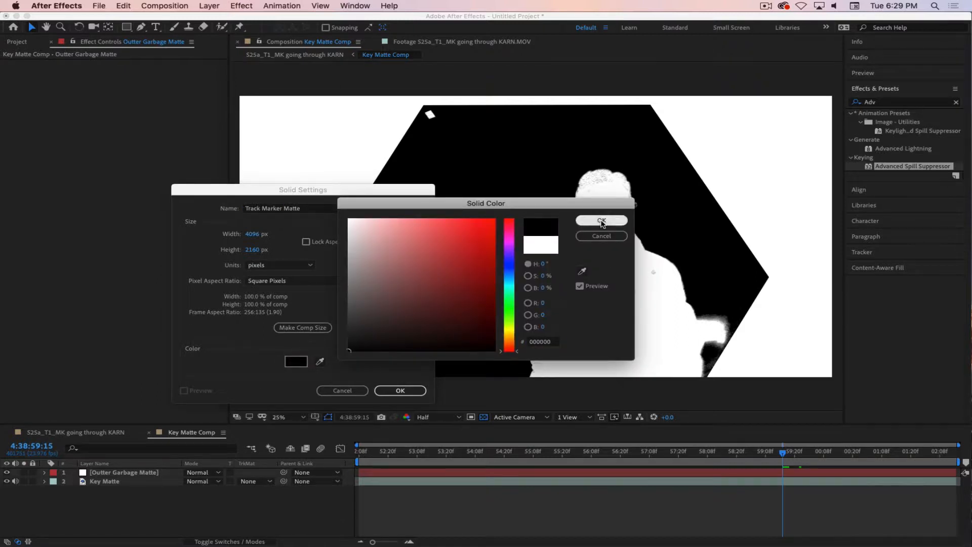
click(602, 220)
click(398, 395)
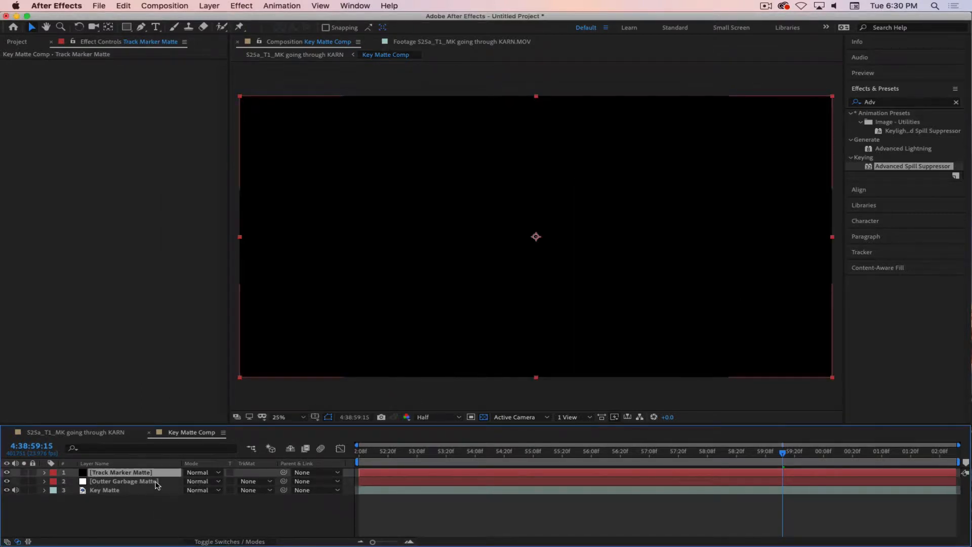
Lower the Track Marker Matte's opacity to 56% and draw a closed Pen mask around the tracking markers along the hexagon's upper-left edge.
key(t)
drag(190, 481, 168, 483)
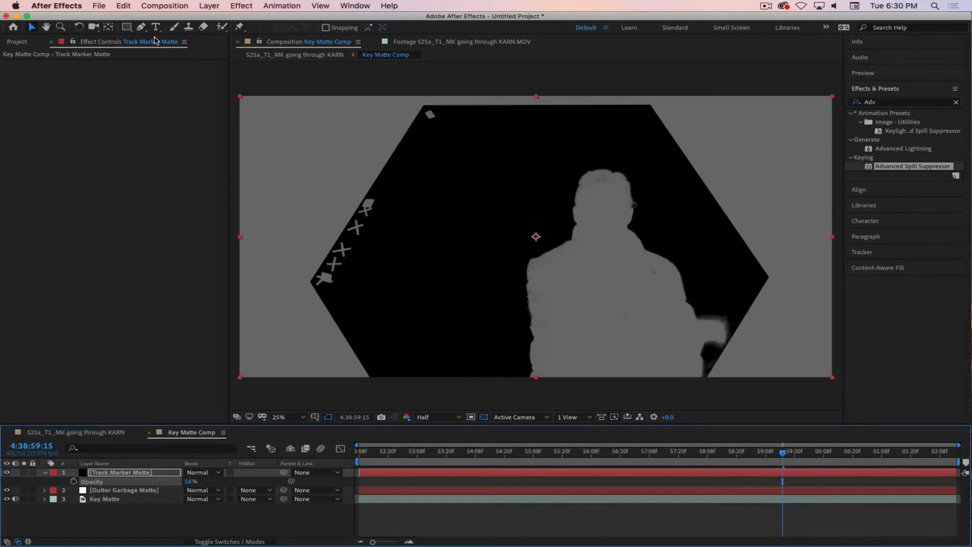
click(142, 27)
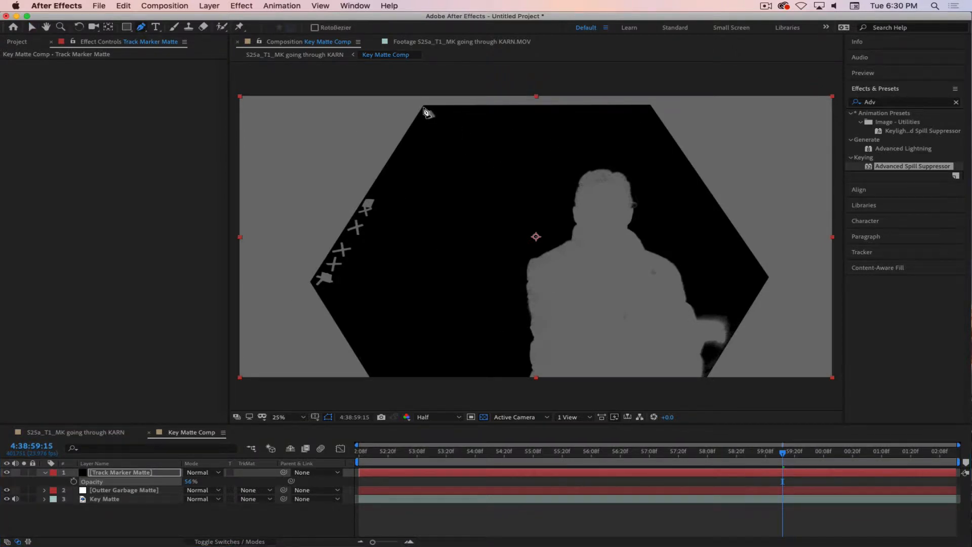
click(423, 107)
click(444, 108)
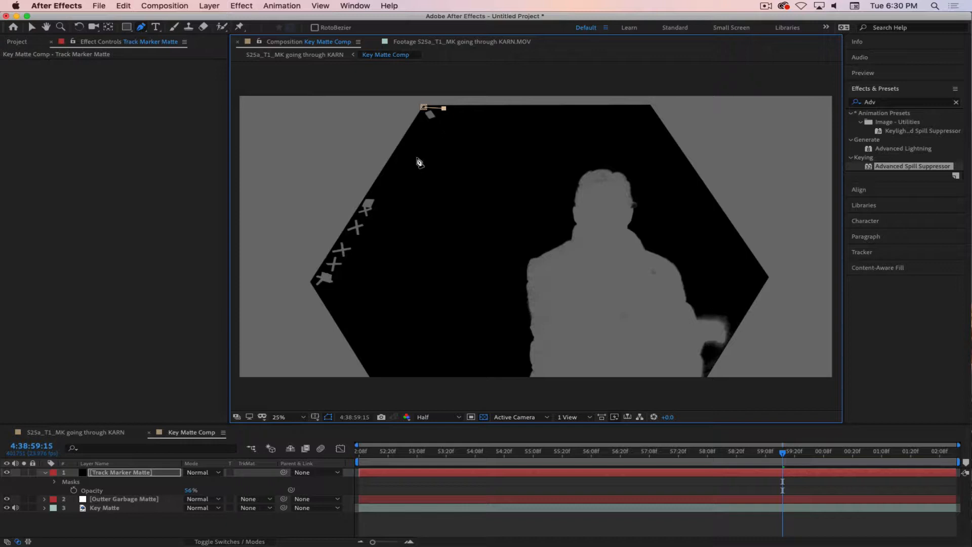
click(330, 292)
click(316, 287)
click(423, 107)
Restore the Track Marker Matte's opacity to 100% and check the keyed result in the S25a_T1_MK going through KARN comp.
drag(190, 490, 387, 489)
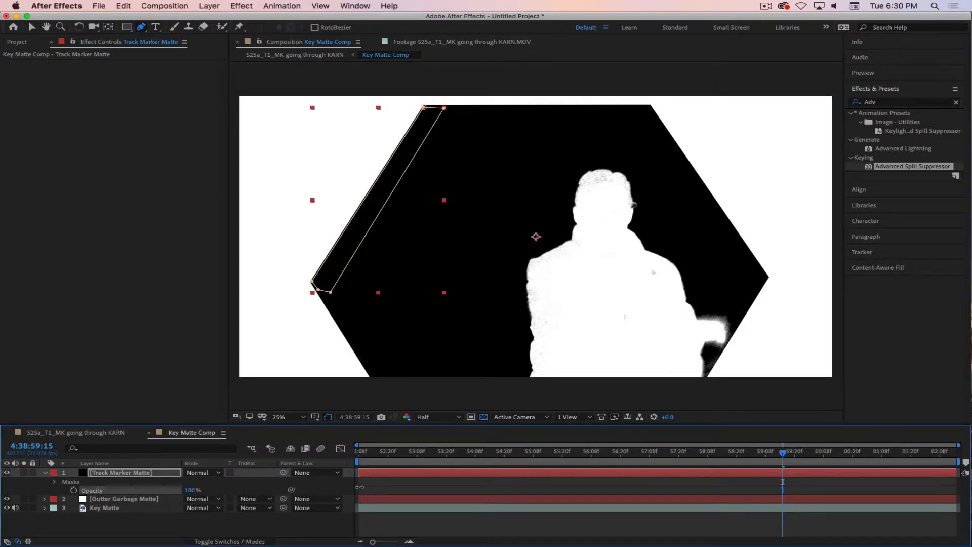
click(201, 526)
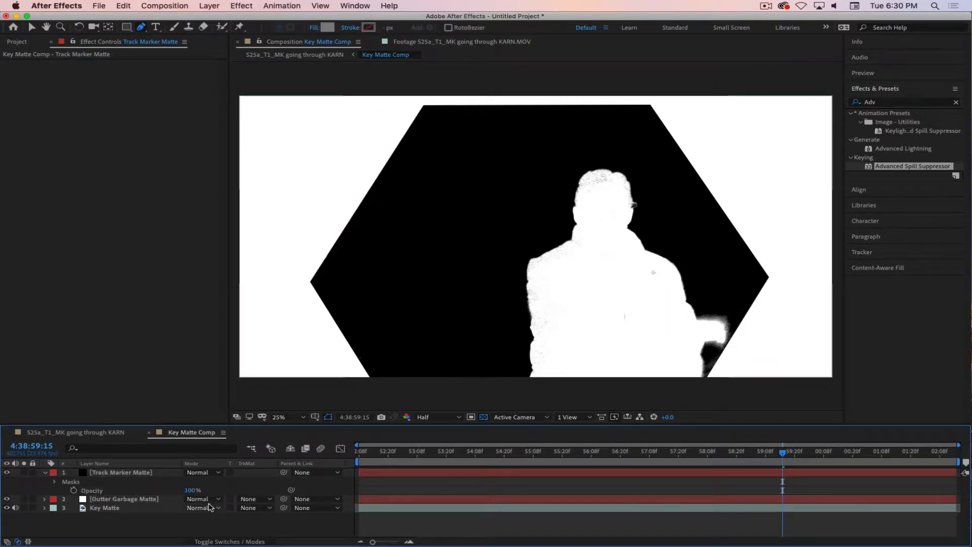
click(99, 433)
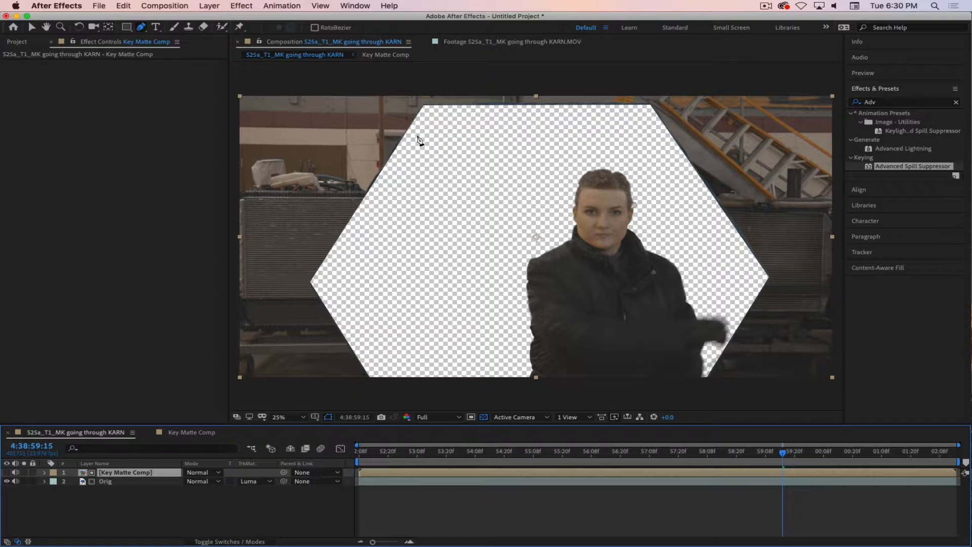
click(203, 433)
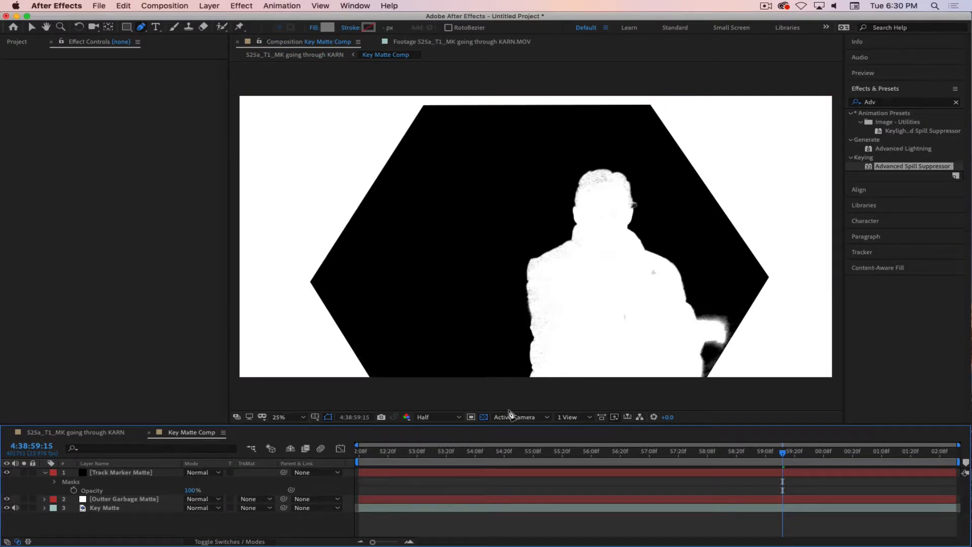
Return to the clip's start at 4:38:52:08 in Key Matte Comp and select the Key Matte layer to show its Keylight settings.
drag(784, 457, 359, 447)
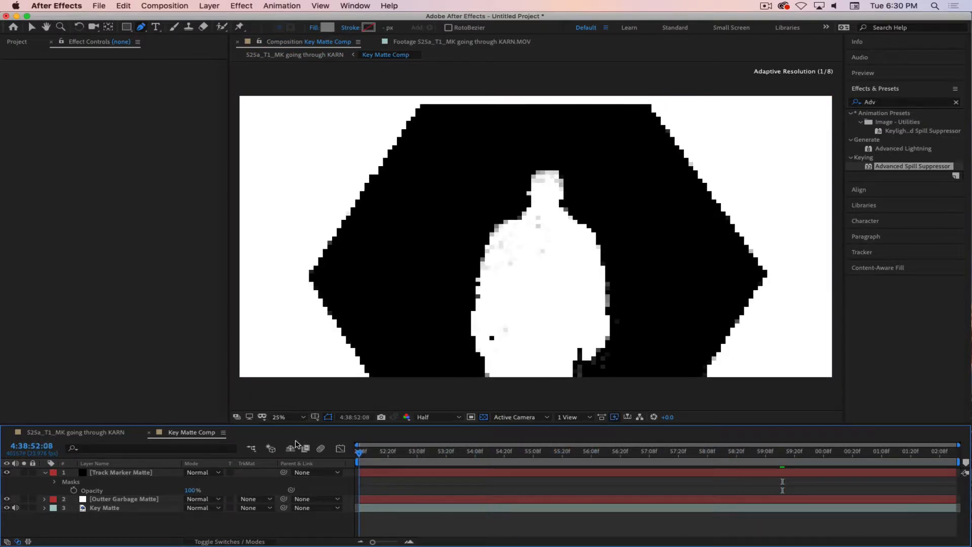
click(80, 473)
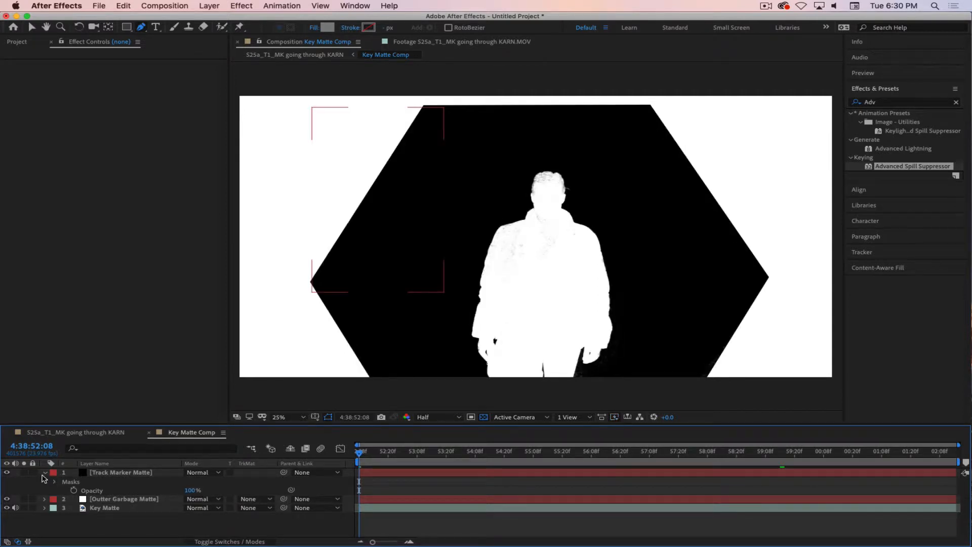
click(45, 472)
click(114, 519)
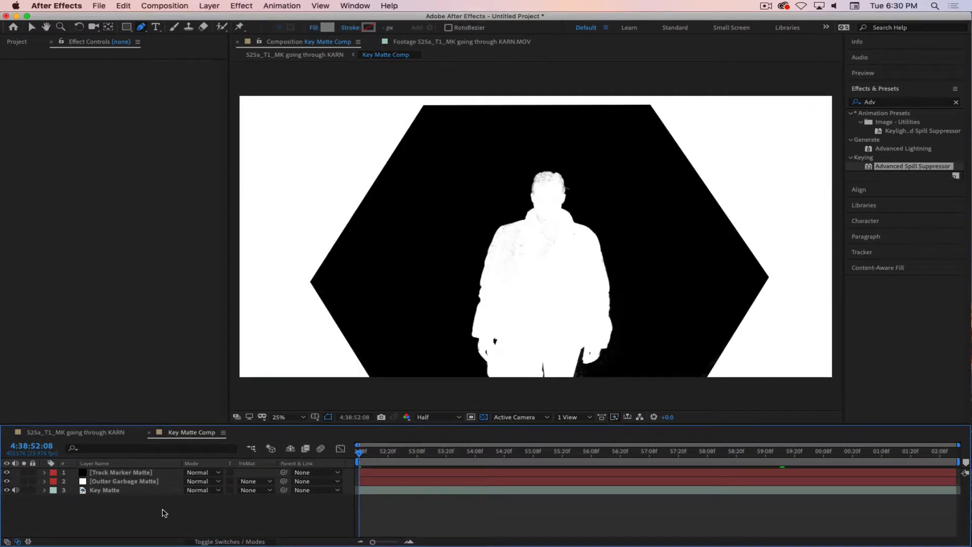
click(131, 494)
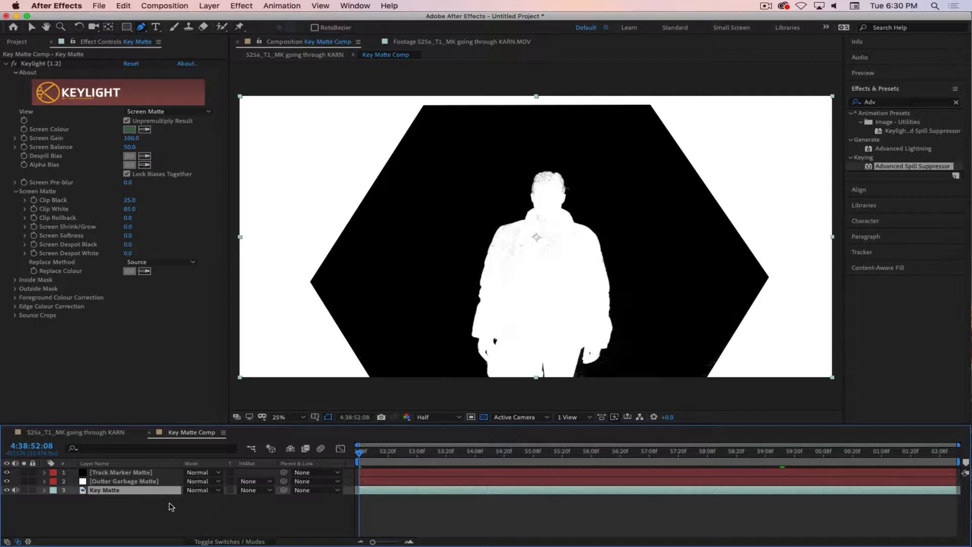
Duplicate the Key Matte layer and rename the copy as a Mocha Interior Matte that includes the actress's first name.
key(cmd+d)
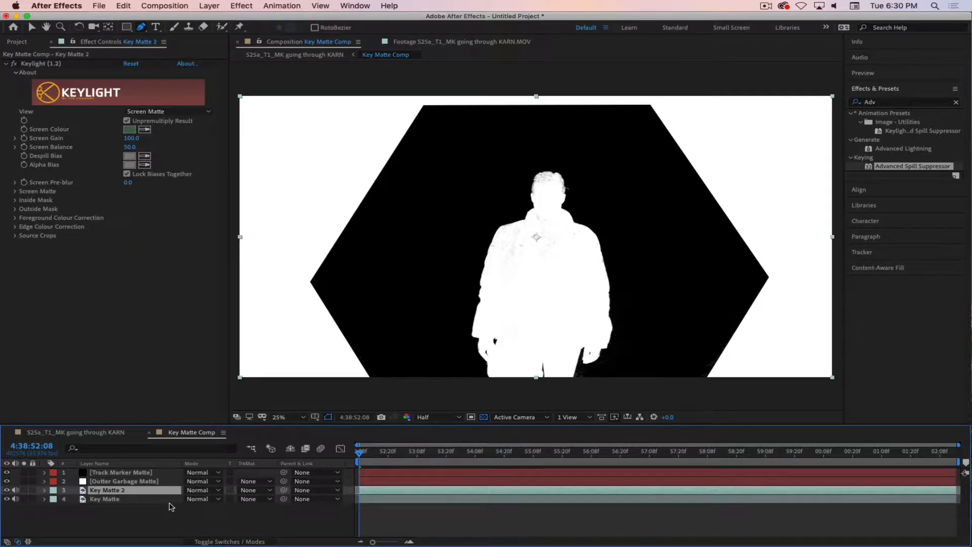
key(Return)
text(Mocha Meredith)
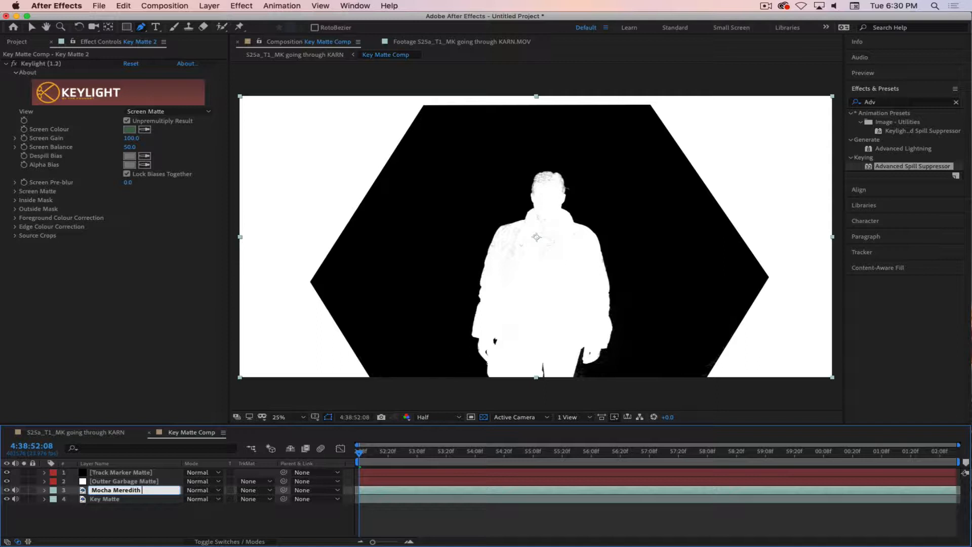
text(Interior MAtte)
key(BackSpace)
key(BackSpace)
key(BackSpace)
key(BackSpace)
text(atte)
key(Return)
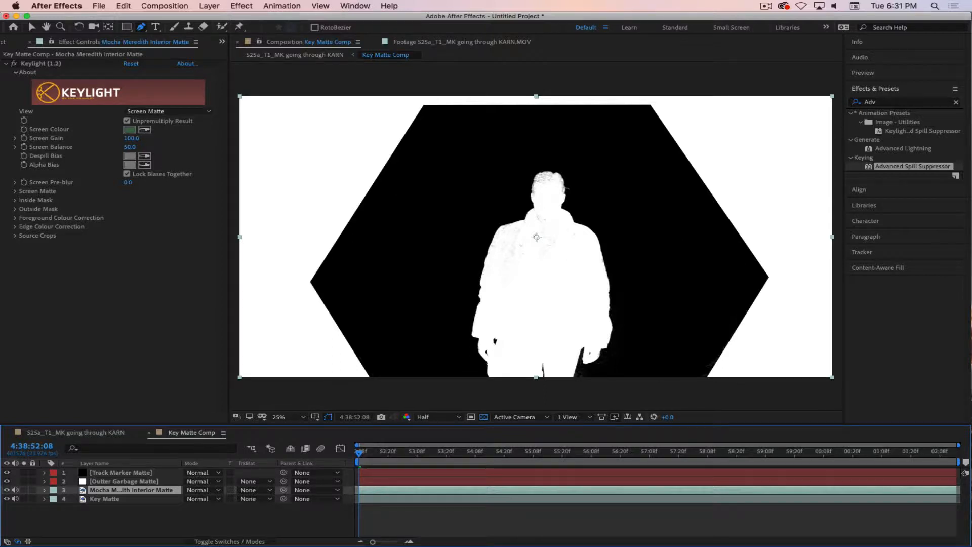
Move the Mocha interior matte layer above the Track Marker Matte, mute its audio and delete its Keylight effect.
drag(142, 486, 137, 471)
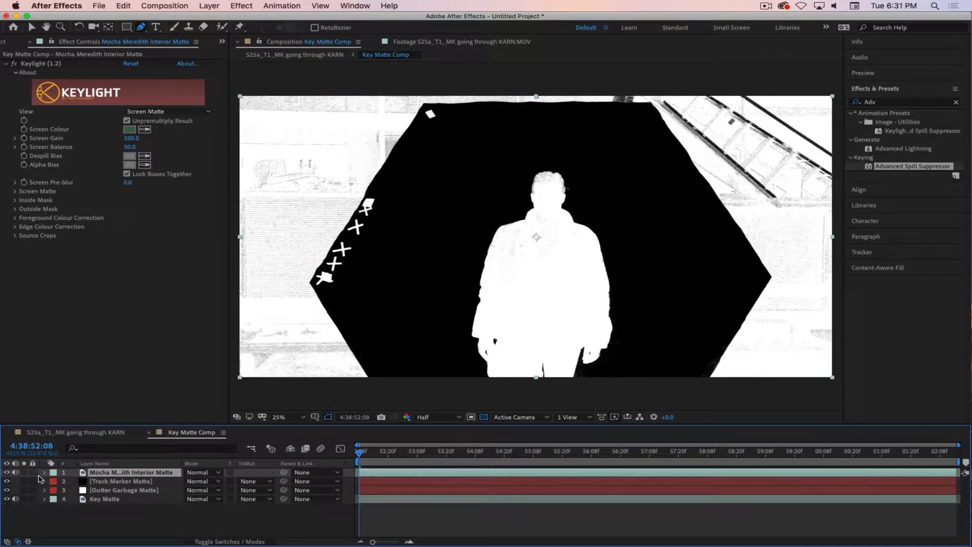
click(16, 472)
click(35, 64)
key(Delete)
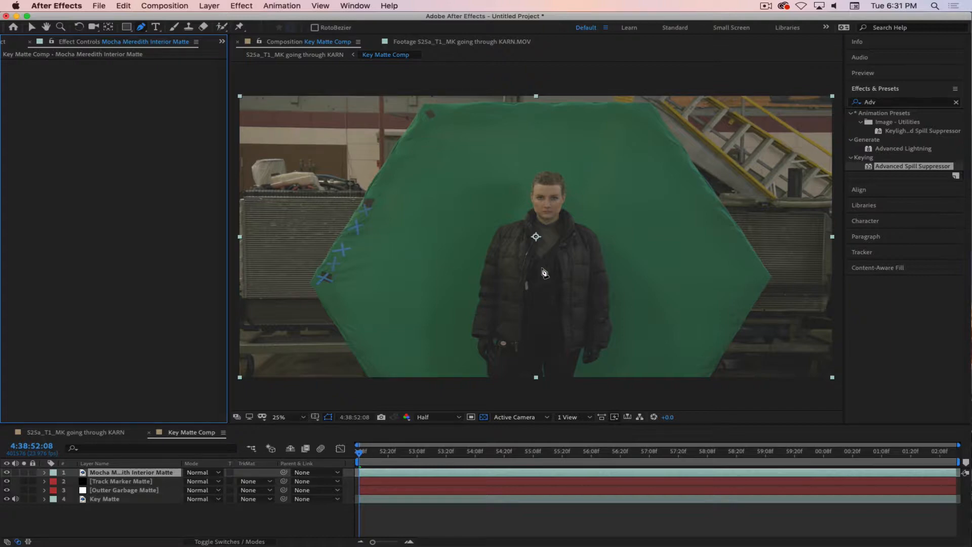
click(766, 7)
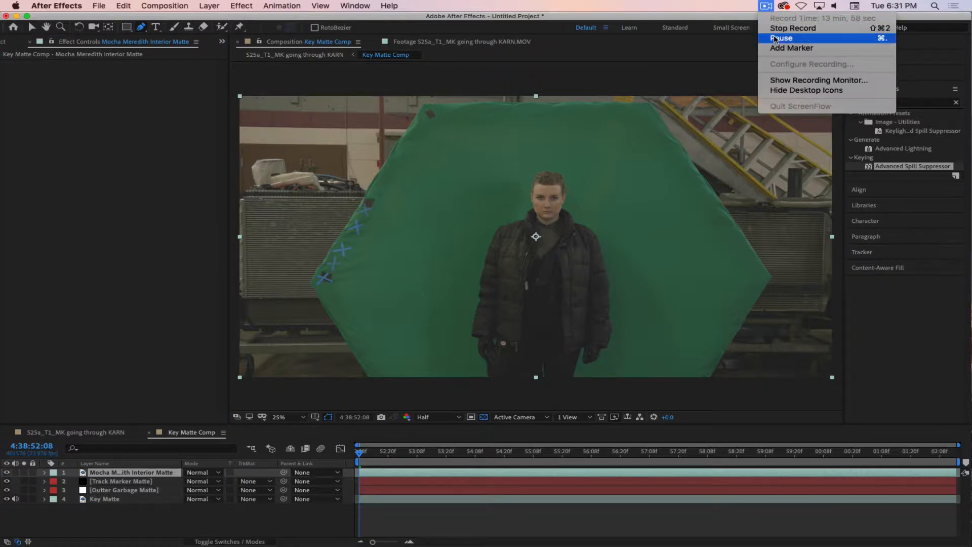
click(776, 37)
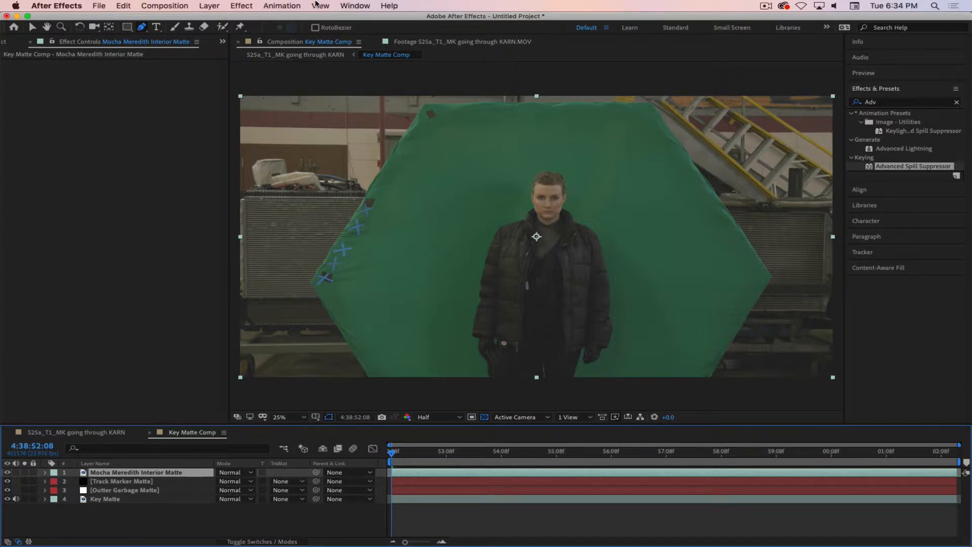
Apply Track in Boris FX Mocha to the interior matte layer and set the composition's preview resolution to Full.
click(285, 6)
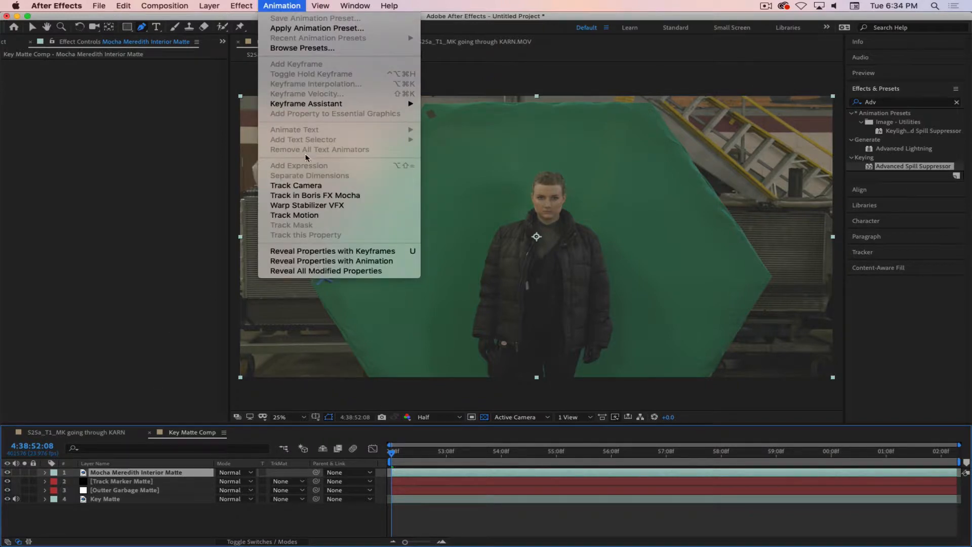
click(350, 196)
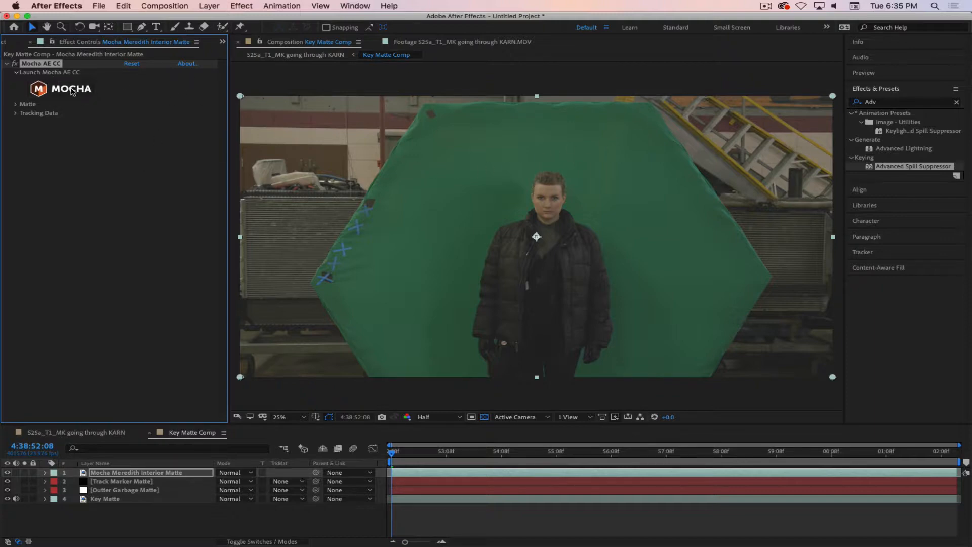
click(72, 90)
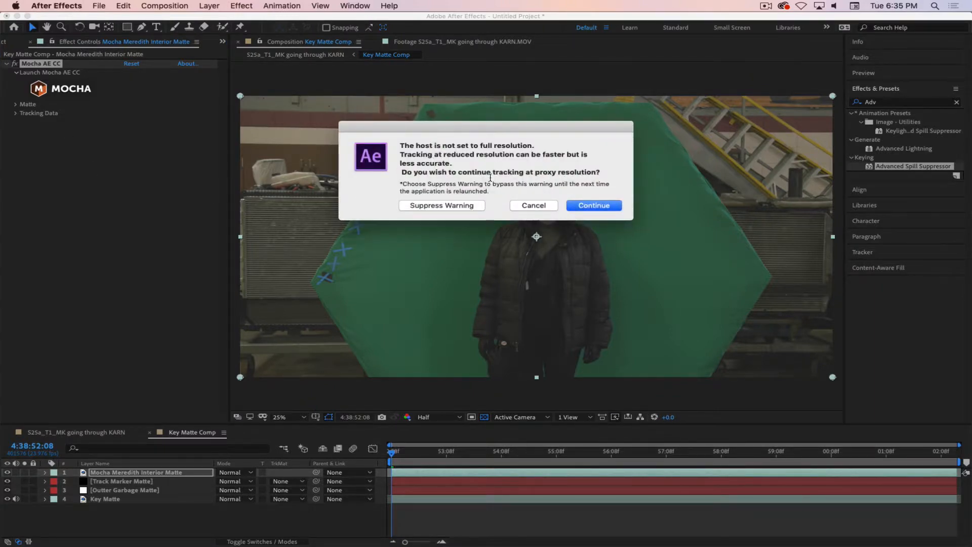
click(534, 205)
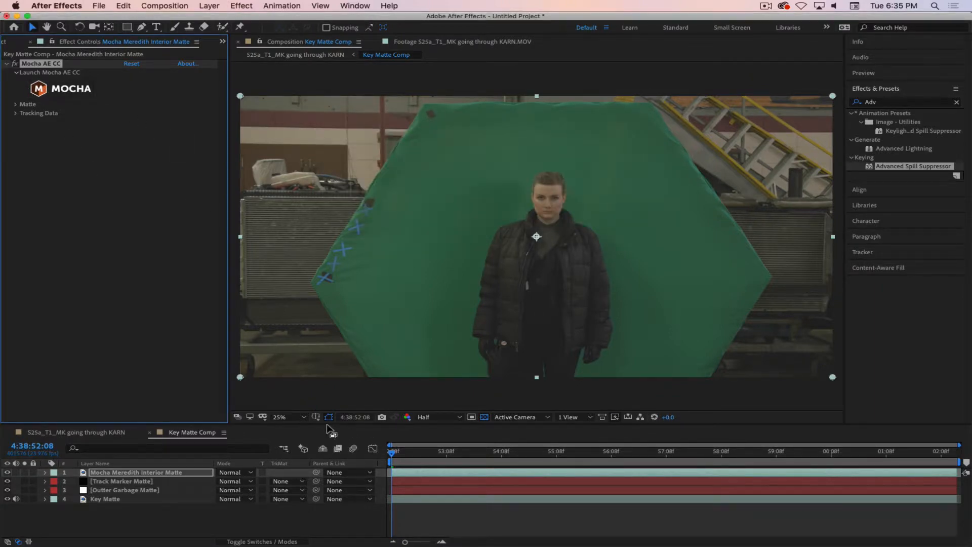
click(433, 421)
click(435, 441)
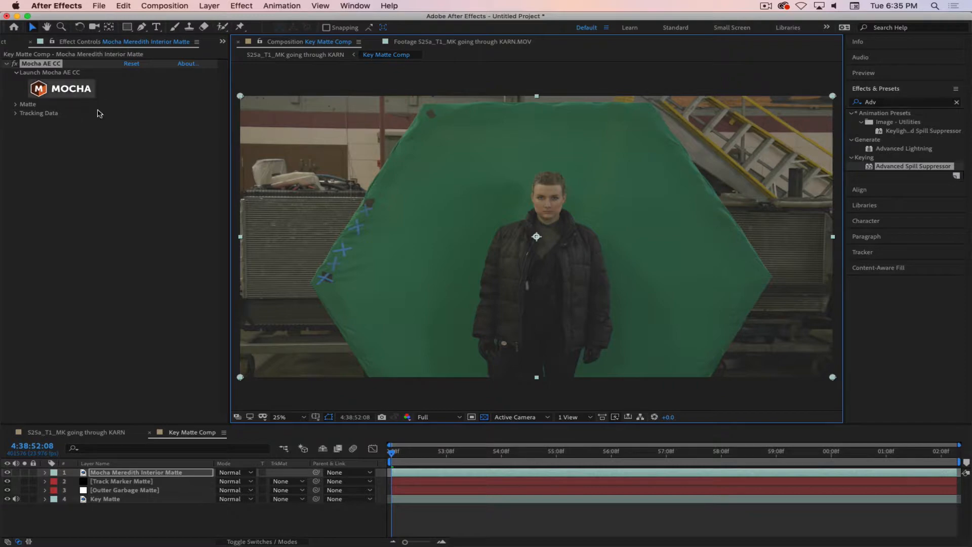
Launch the Mocha AE CC plugin and start it with the welcome screen turned off for next time.
click(70, 236)
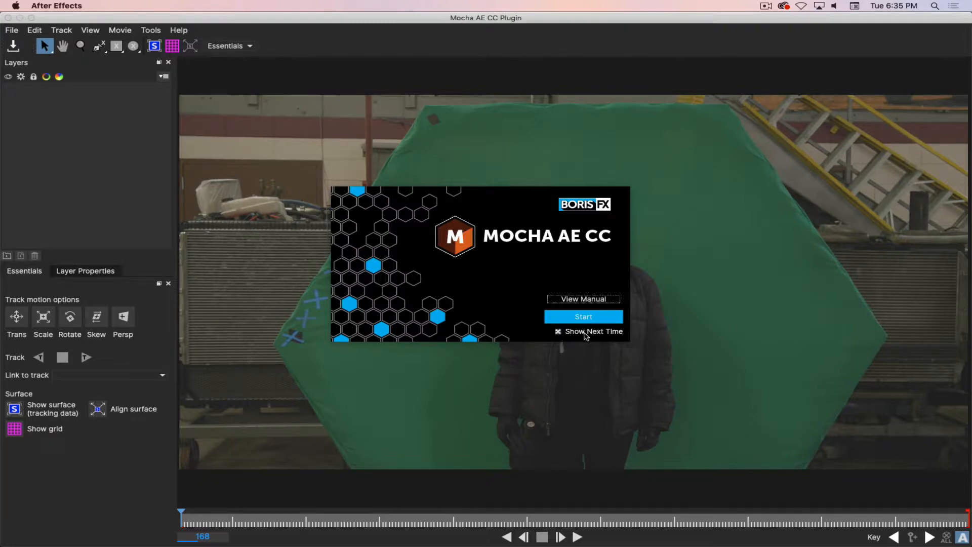
click(558, 333)
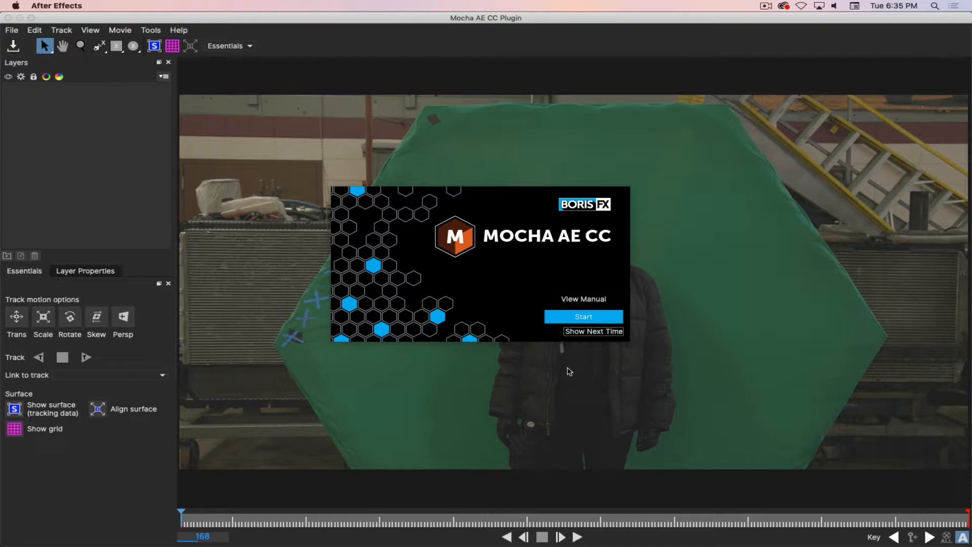
click(588, 317)
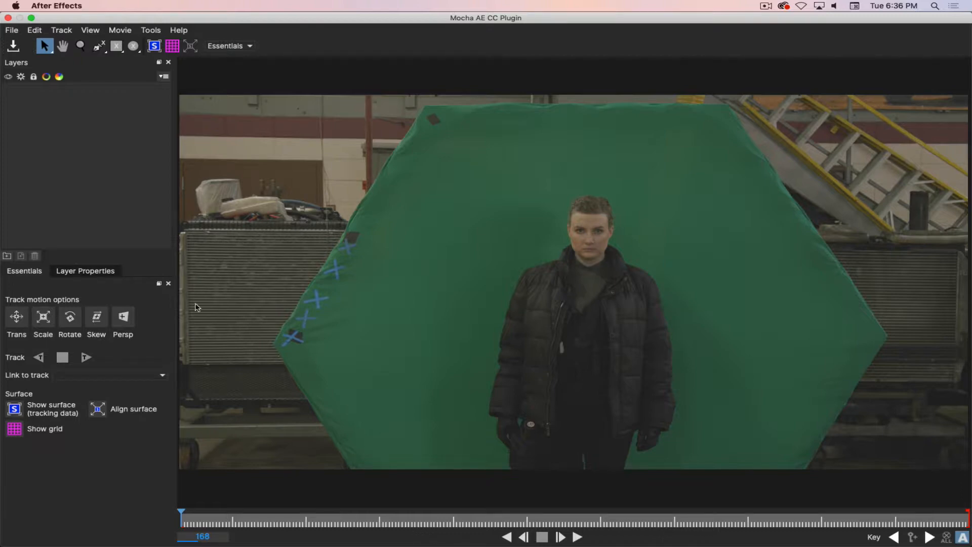
key(super+Tab)
key(super+shift+Tab)
key(super+Tab)
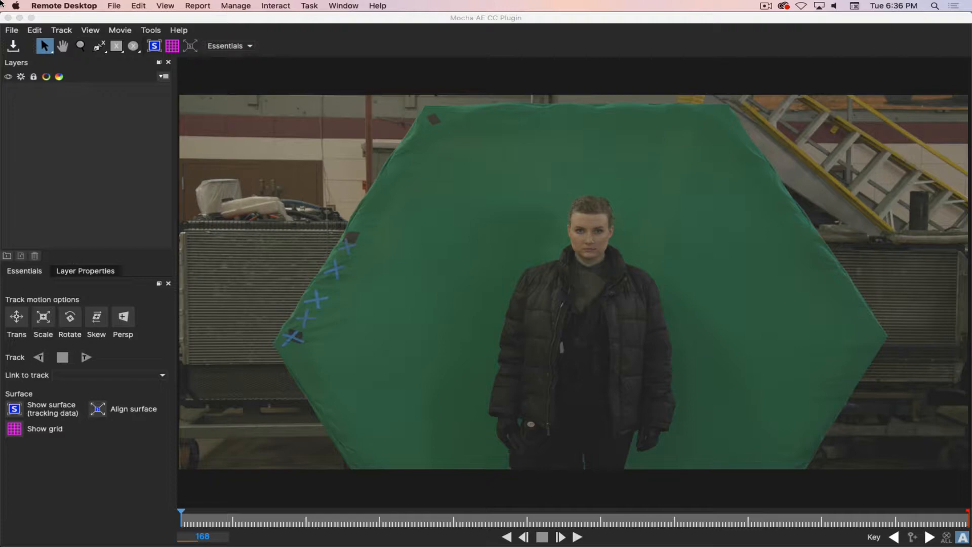
click(768, 6)
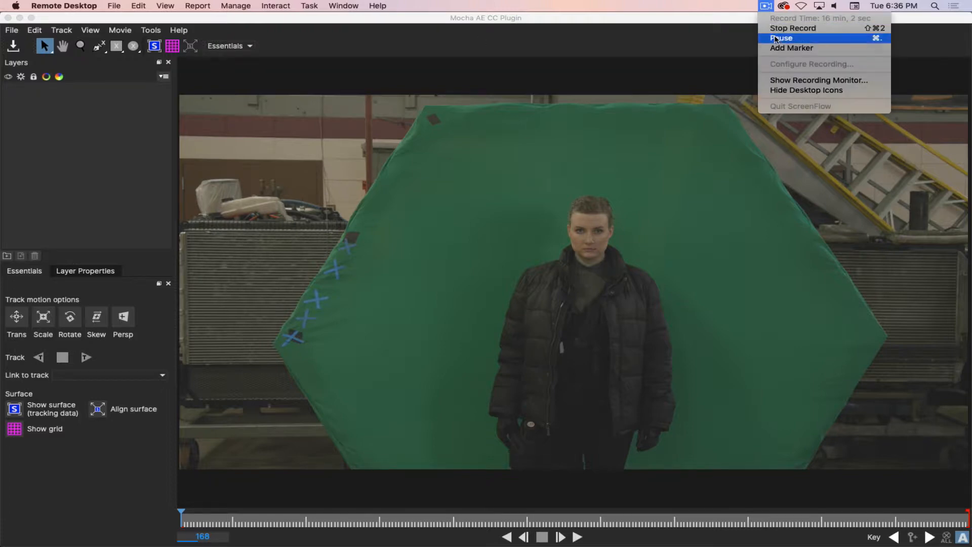
click(780, 38)
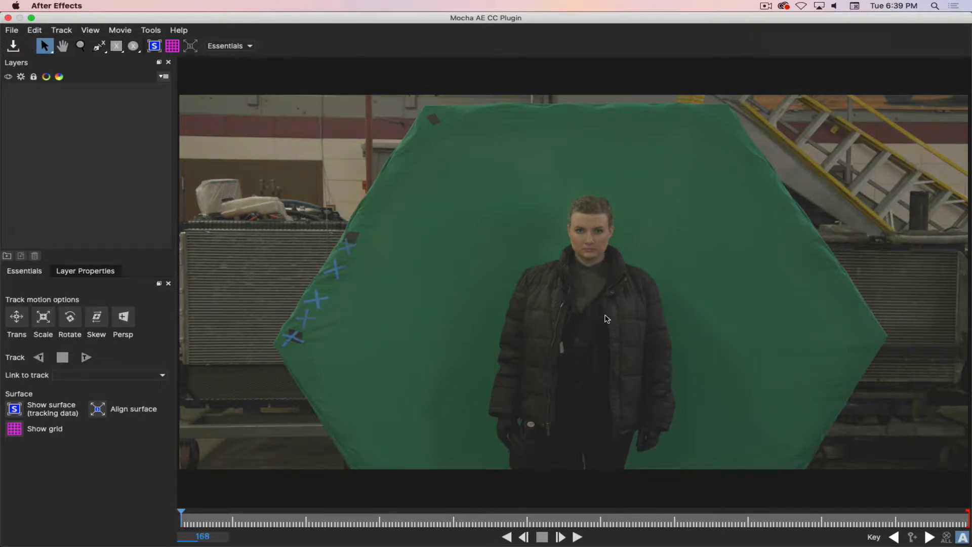
Start a new X-Spline layer with the first point placed under the woman's chin at frame 168.
key(z)
key(z)
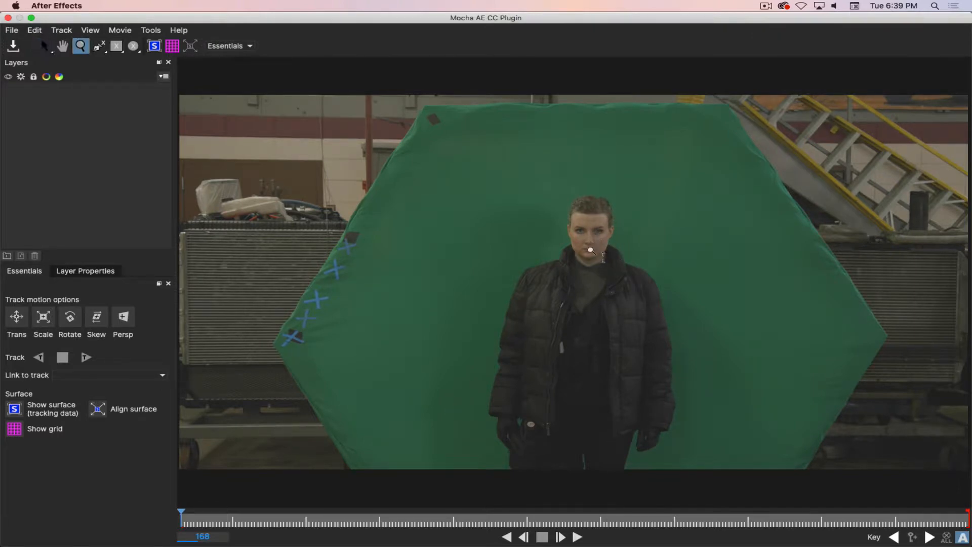
drag(591, 250, 599, 144)
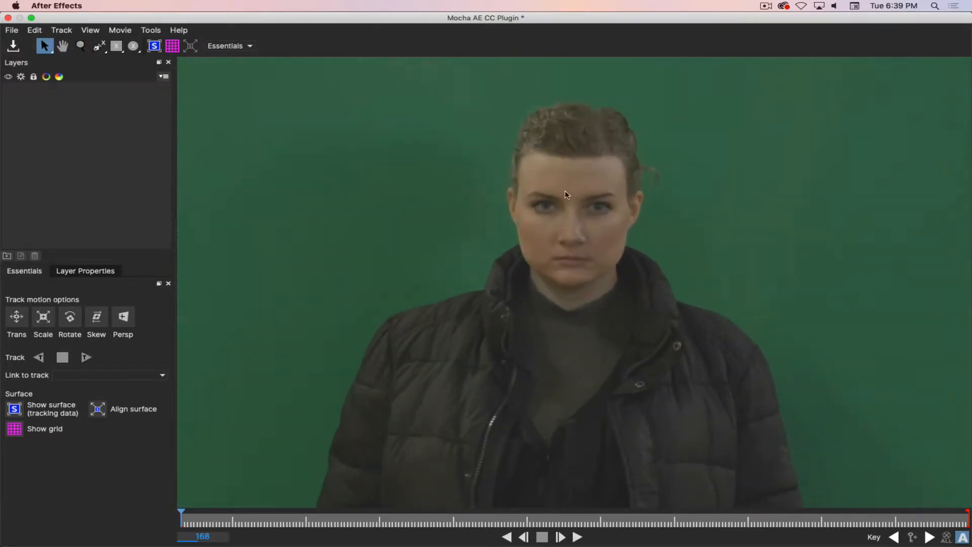
key(z)
drag(566, 193, 559, 168)
key(z)
mouse_move(566, 221)
mouse_down()
mouse_move(563, 192)
mouse_move(571, 223)
mouse_up()
key(x)
key(z)
drag(585, 272, 581, 332)
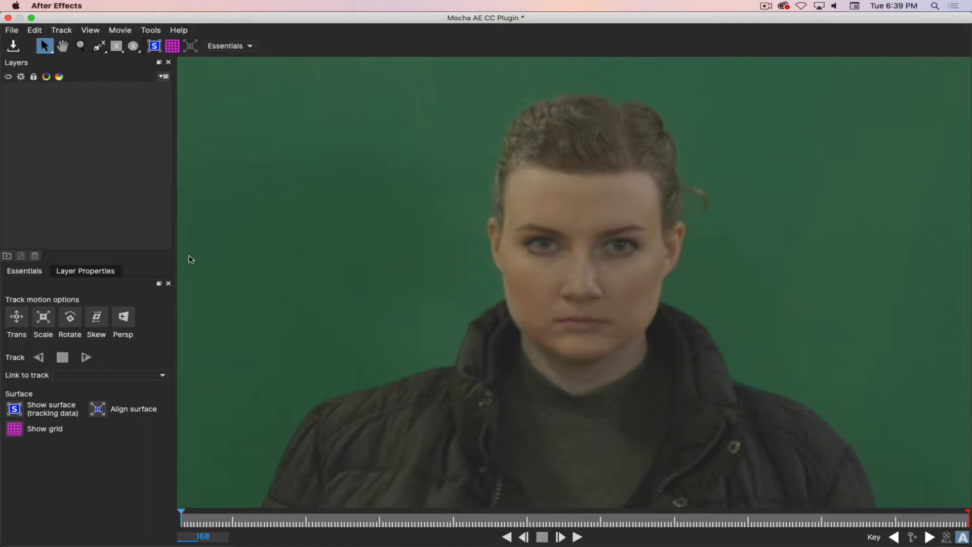
click(99, 48)
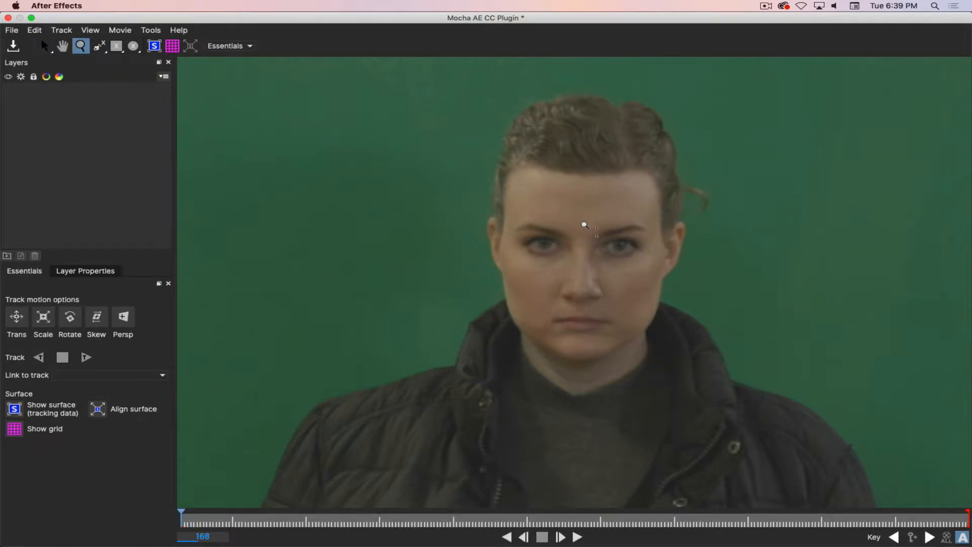
key(z)
drag(585, 212, 556, 243)
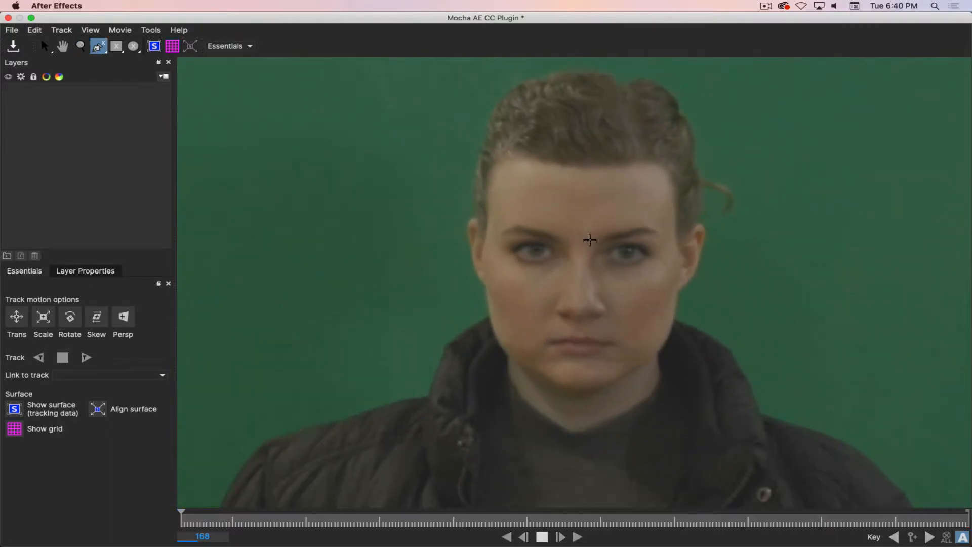
key(x)
key(super+l)
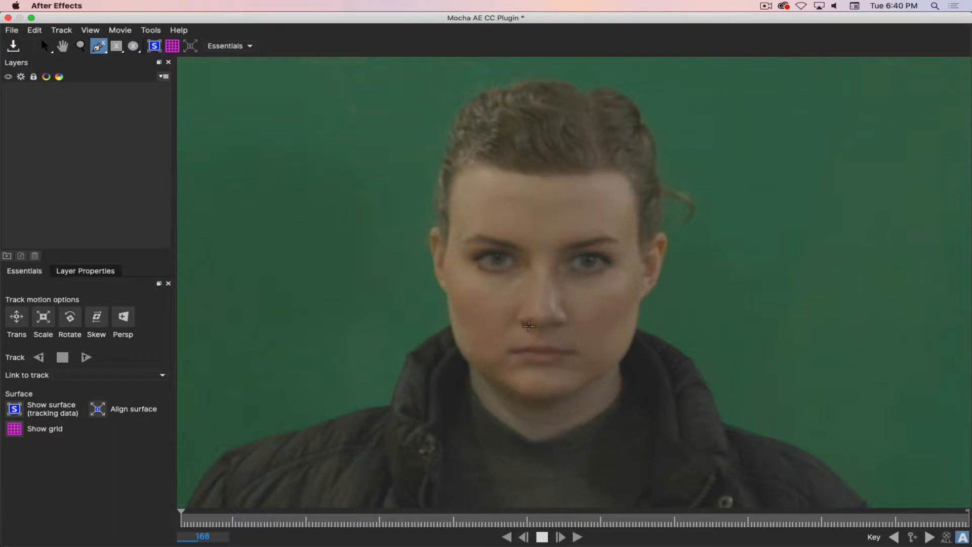
click(545, 399)
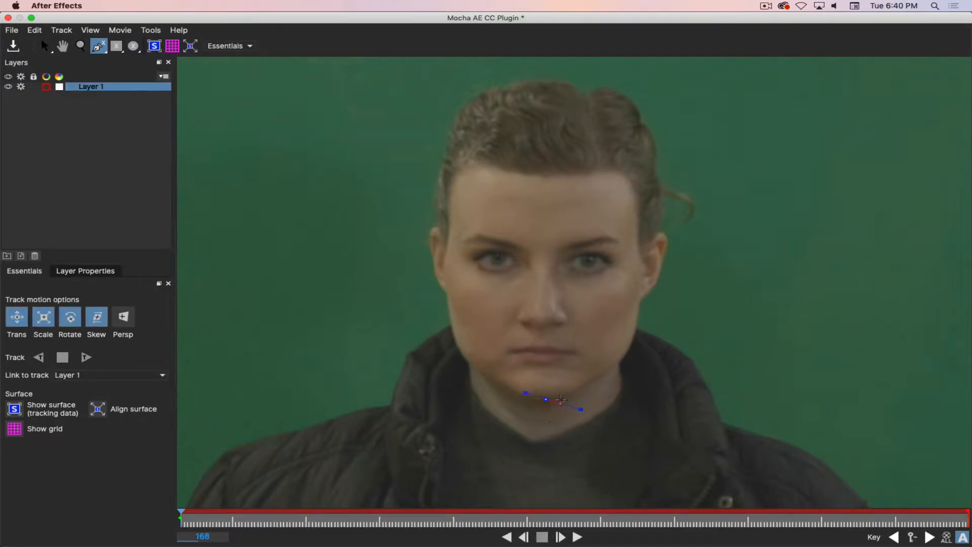
key(z)
drag(585, 367, 568, 260)
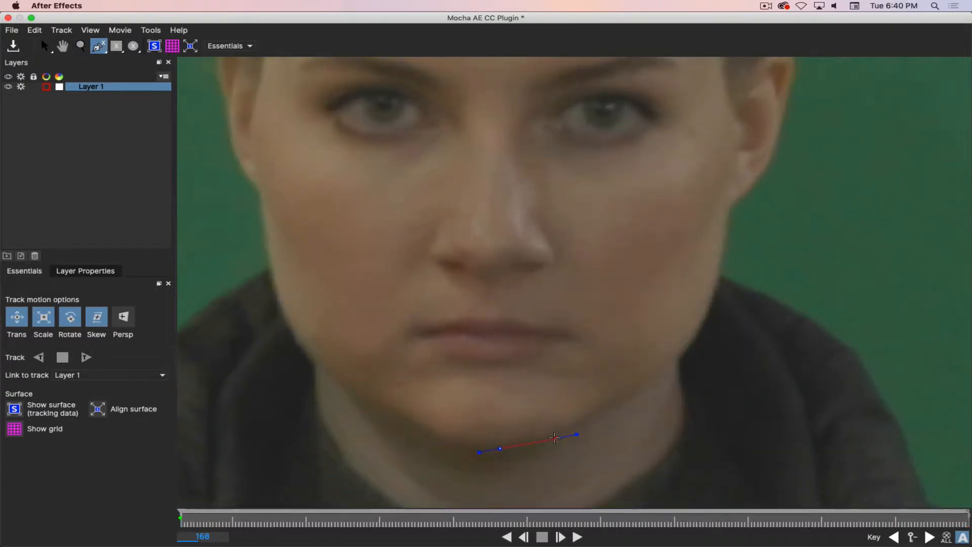
Trace the X-Spline from the chin along the image-right jawline and cheek up to the ear.
click(555, 438)
click(624, 400)
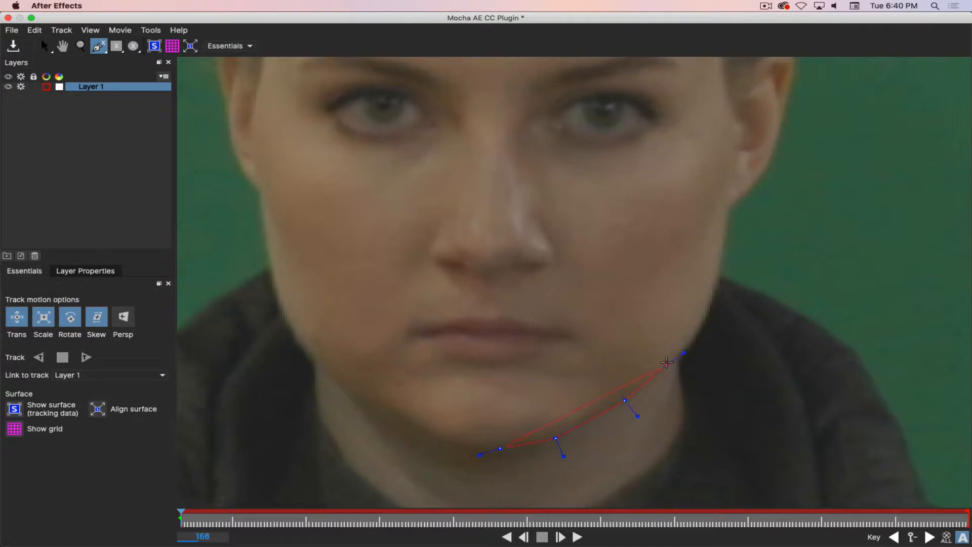
click(673, 360)
click(707, 314)
click(719, 268)
click(725, 227)
click(729, 210)
click(740, 183)
click(739, 151)
Continue the X-Spline past the image-right ear and temple, and along the forehead hairline to the image-left side.
key(x)
drag(646, 187, 630, 455)
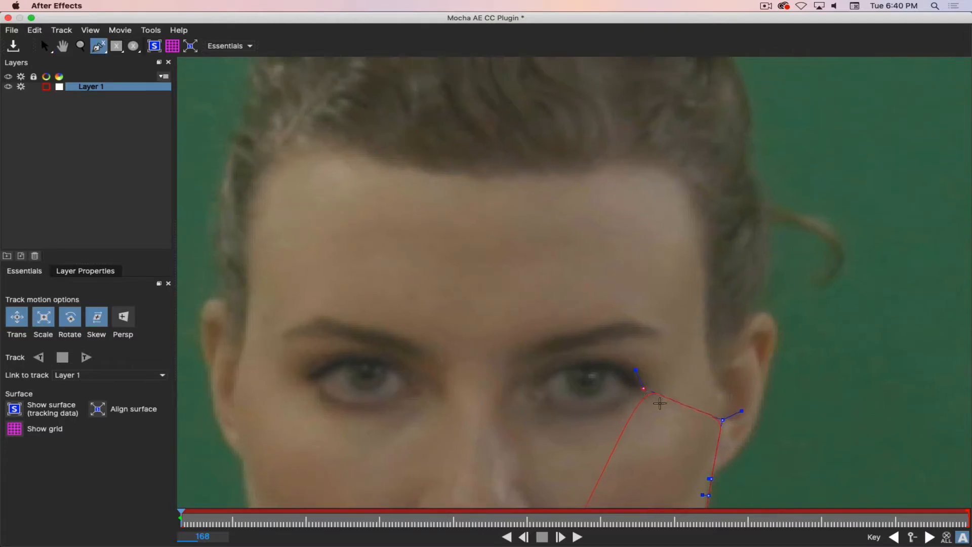
click(725, 395)
click(709, 366)
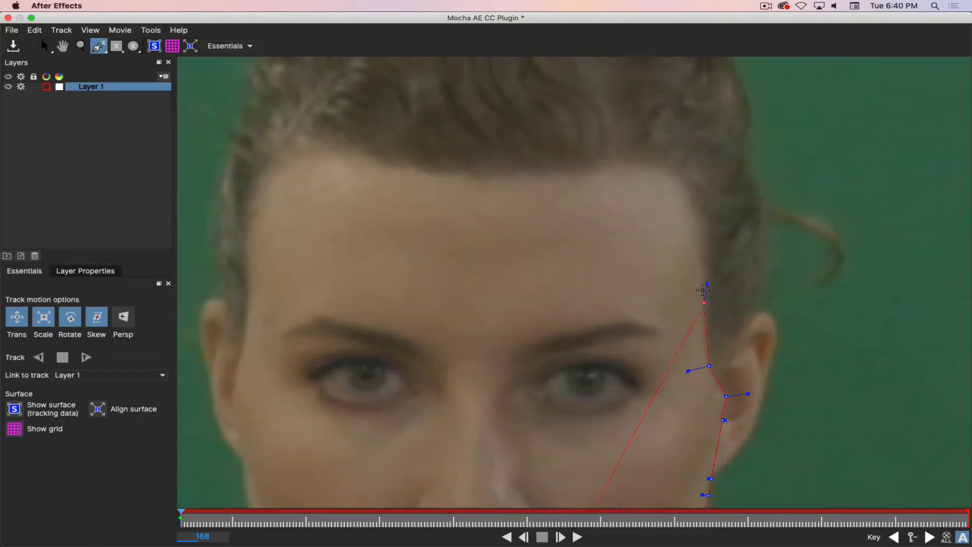
click(707, 253)
click(702, 210)
click(684, 174)
click(643, 155)
click(565, 171)
click(495, 177)
click(417, 168)
click(329, 143)
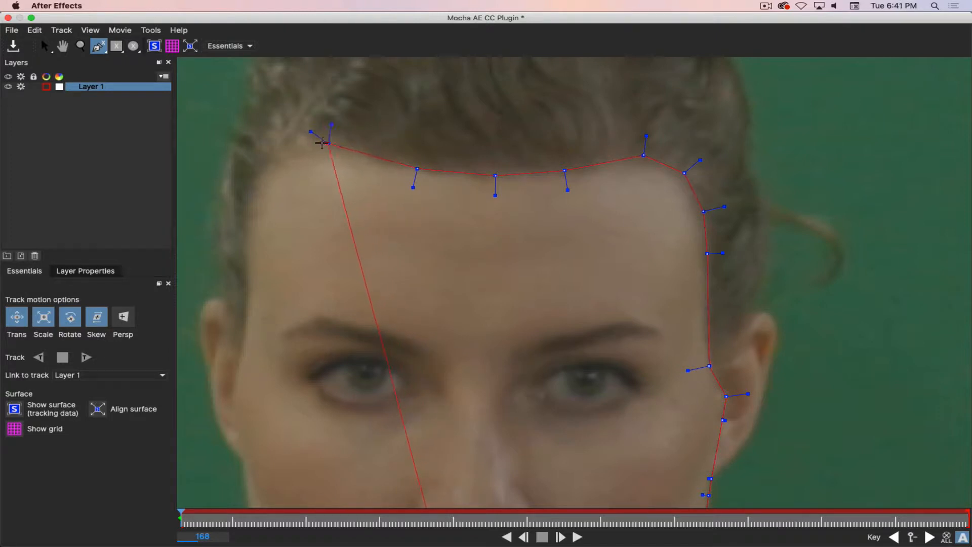
Trace the X-Spline down the image-left temple, cheek and jaw and close it at the chin to outline the face.
click(266, 165)
click(244, 195)
click(246, 303)
click(241, 367)
click(233, 399)
key(x)
drag(302, 426, 329, 173)
click(269, 198)
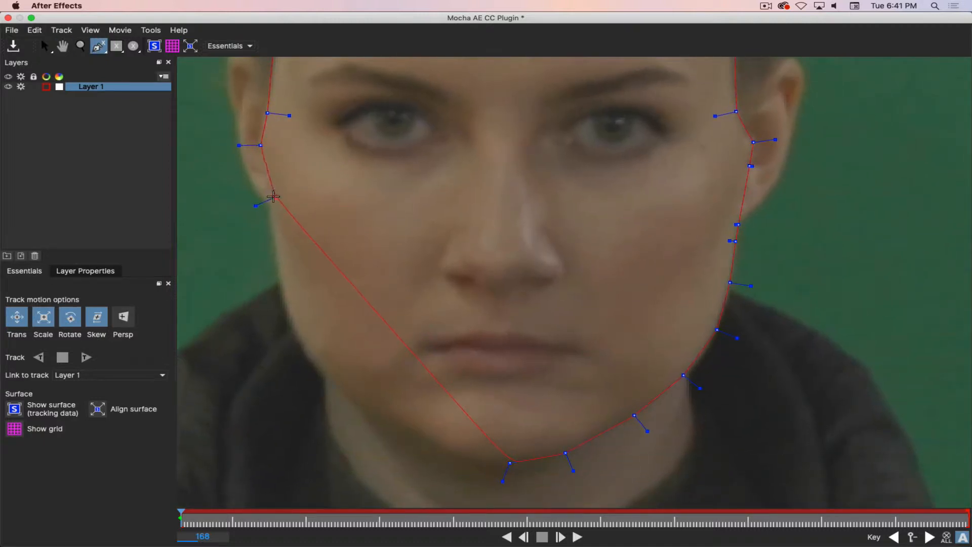
click(280, 284)
click(292, 329)
click(322, 375)
click(405, 434)
right_click(463, 411)
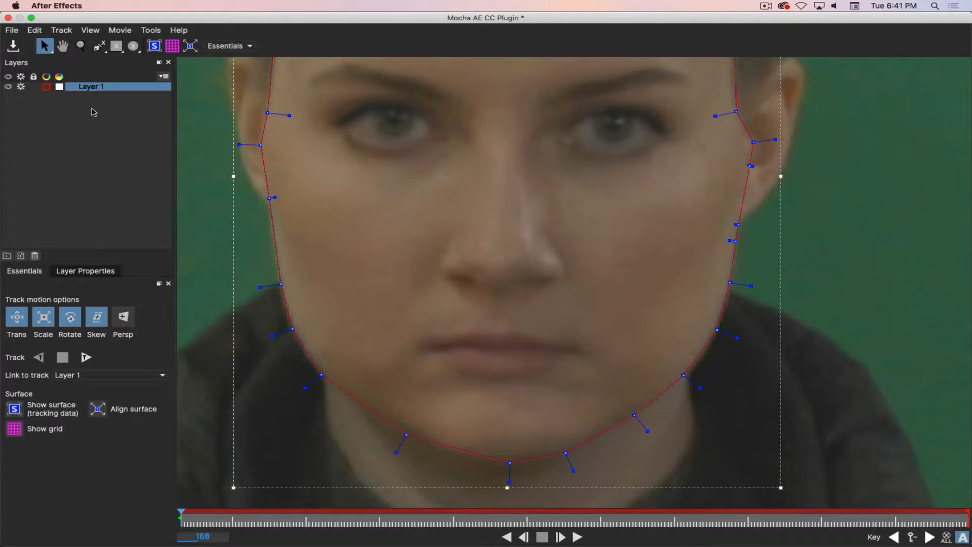
Rename Layer 1 with the actress's first name followed by Face.
double_click(91, 87)
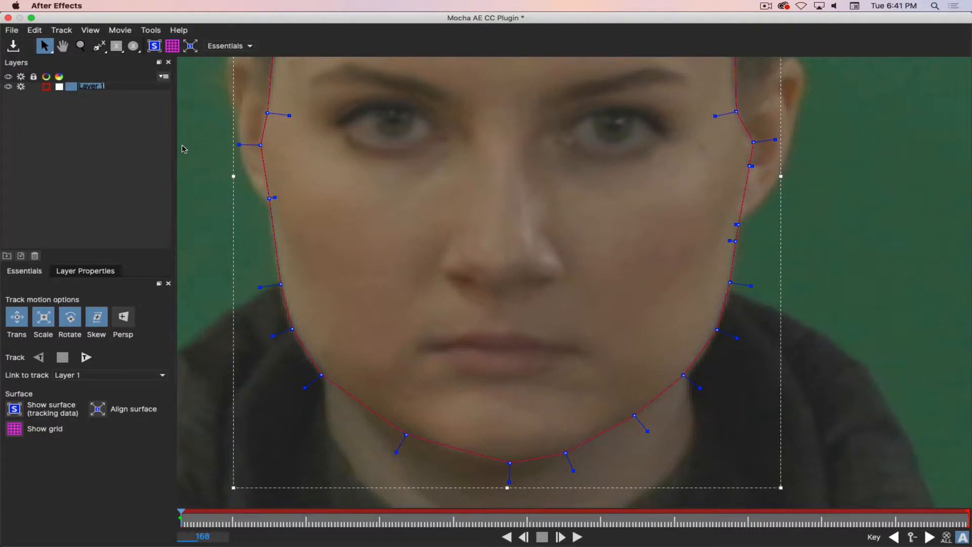
text(Meredith Face)
key(Return)
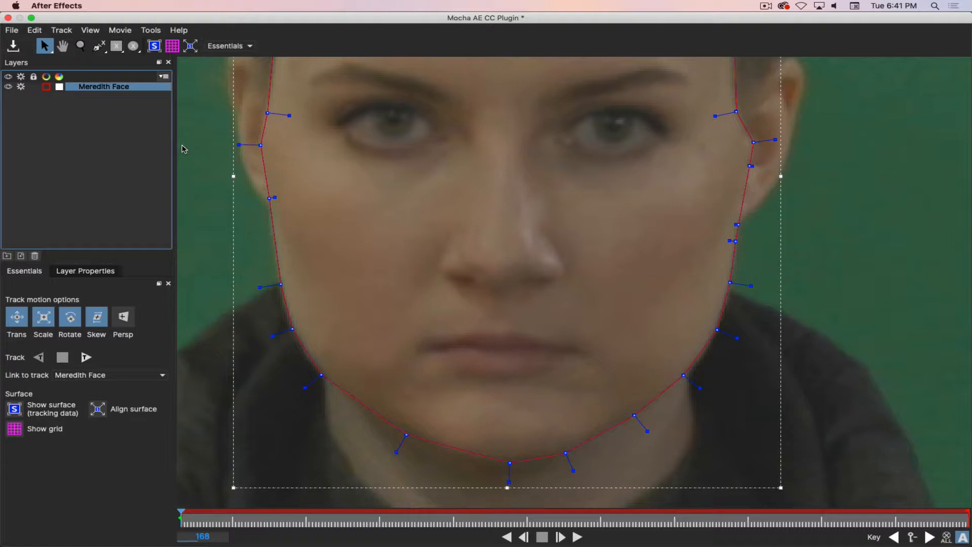
Adjust the curve handles of the two X-Spline points along the image-left lower jaw to fit the face outline.
click(304, 388)
drag(304, 387, 305, 386)
drag(396, 452, 397, 450)
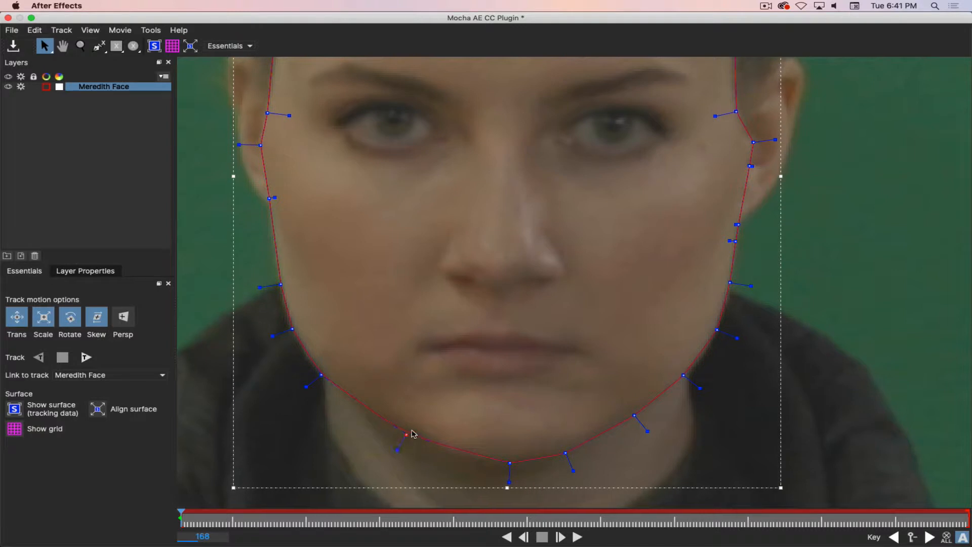
Reposition the X-Spline points along the bottom of the chin to fit the chin line more closely.
click(508, 481)
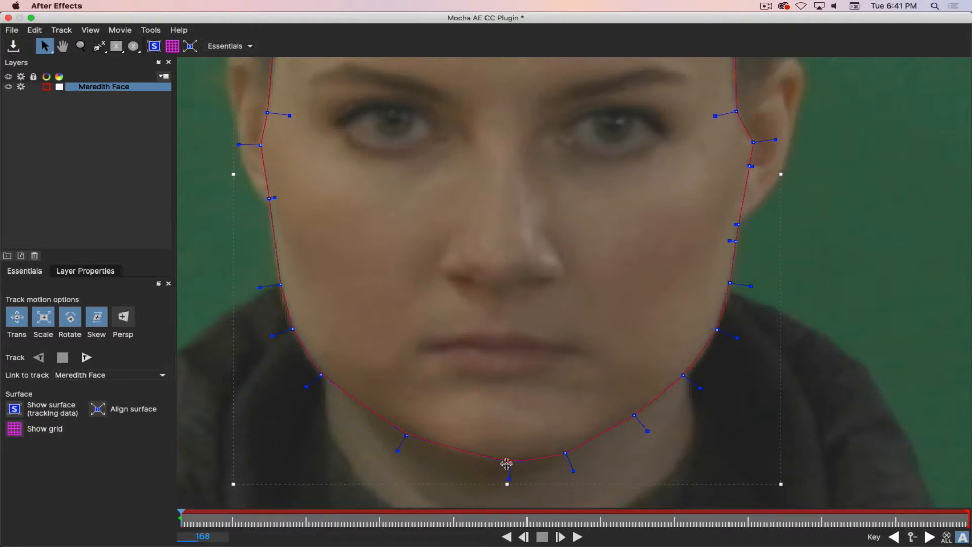
drag(506, 463, 498, 465)
drag(573, 472, 561, 457)
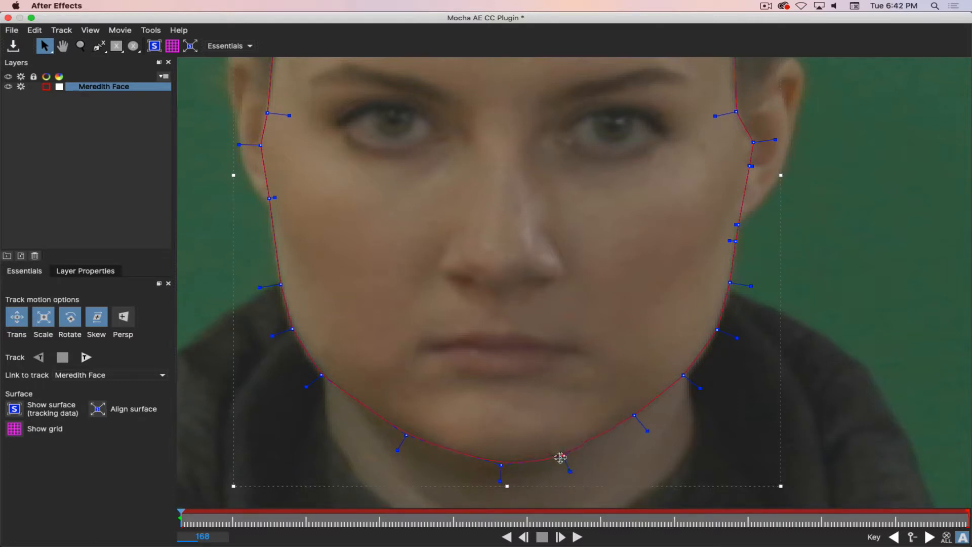
click(634, 415)
Select all X-Spline points and shorten their handles together slightly to round the whole face outline.
drag(609, 169, 610, 375)
drag(715, 323, 714, 323)
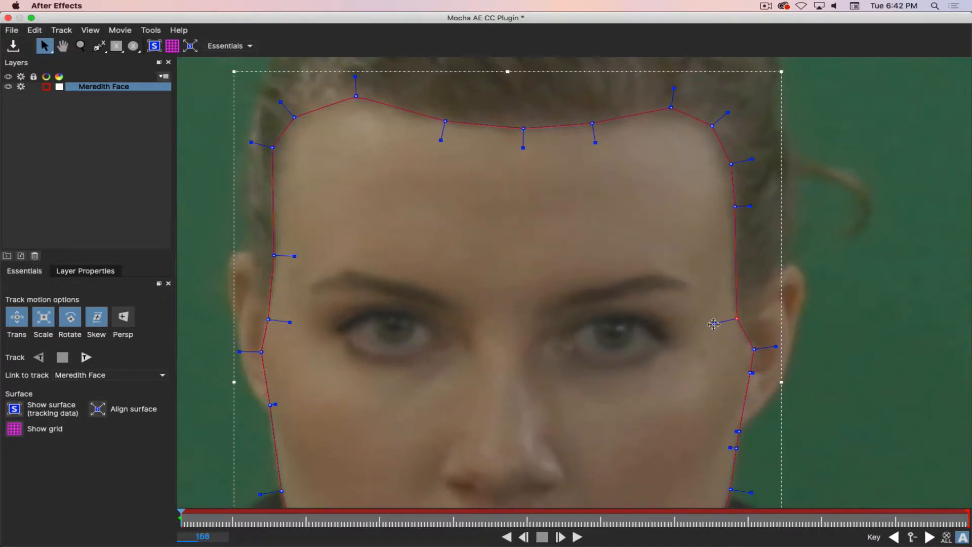
key(super+a)
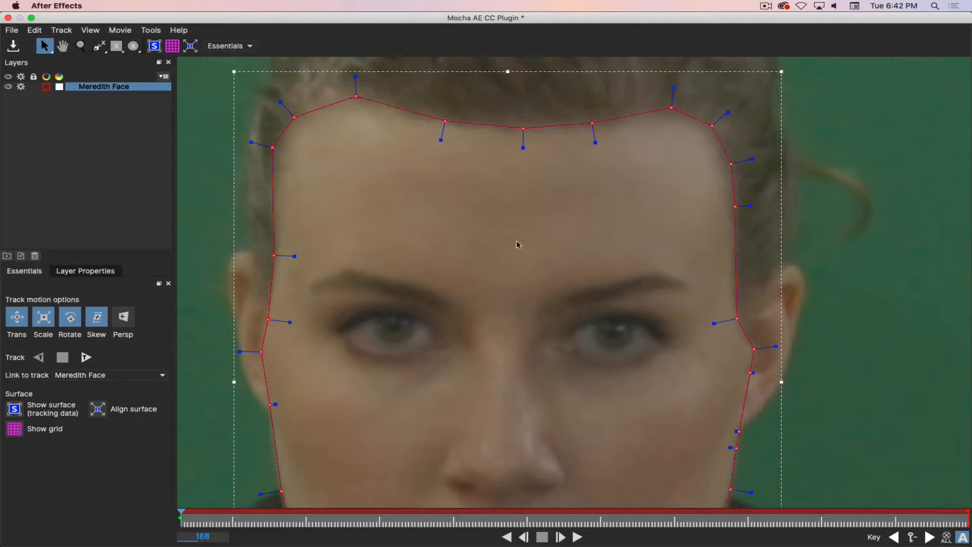
drag(523, 148, 523, 144)
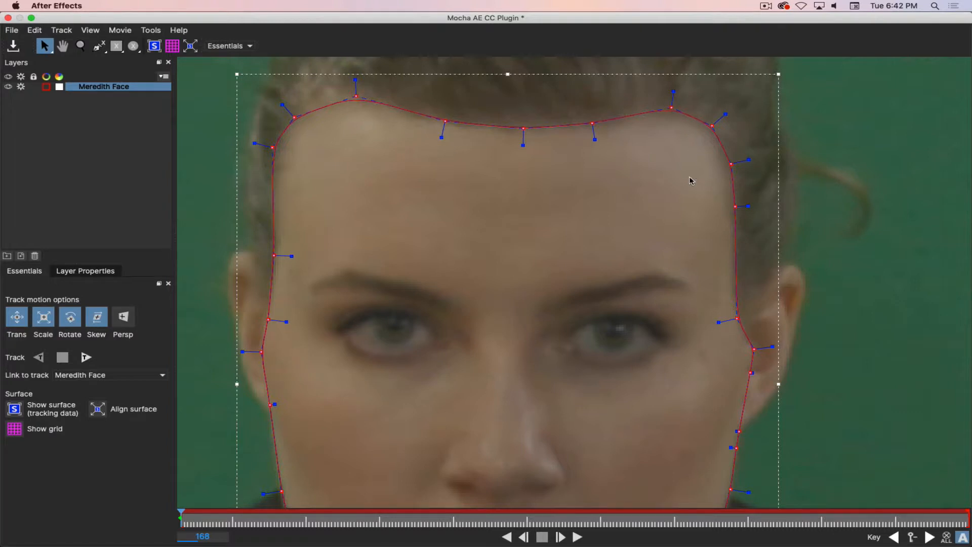
click(383, 281)
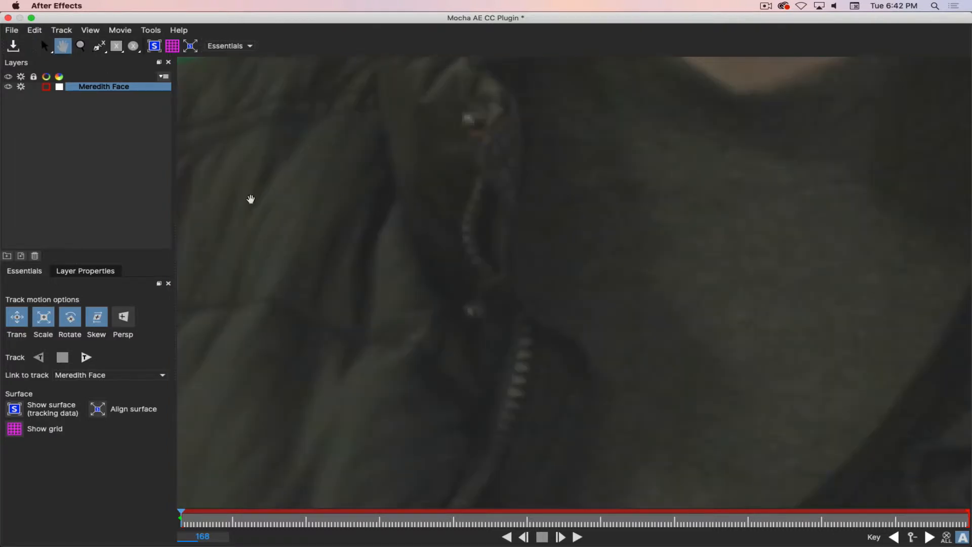
Examine how the complete outline fits the face from forehead to chin on frame 168.
key(Right)
key(Right)
key(Left)
key(Left)
drag(601, 142, 592, 402)
drag(697, 119, 434, 400)
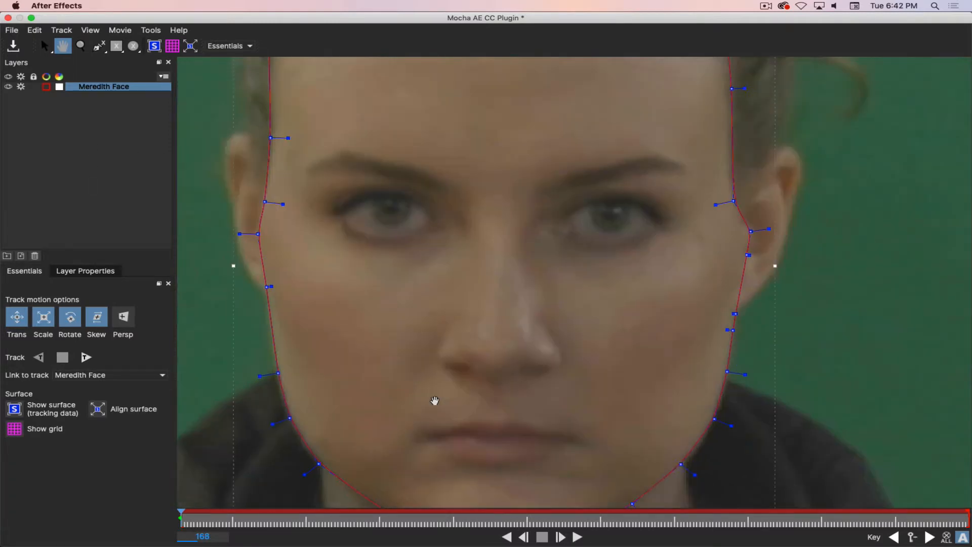
key(z)
drag(458, 275, 464, 382)
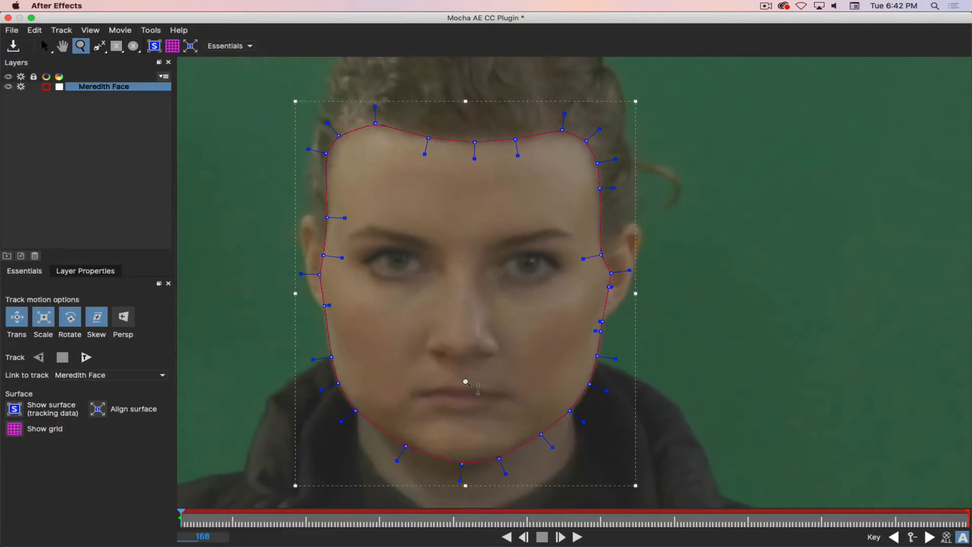
key(x)
Track the face layer forward from frame 168 with translation, scale, rotation and skew.
click(110, 141)
click(98, 46)
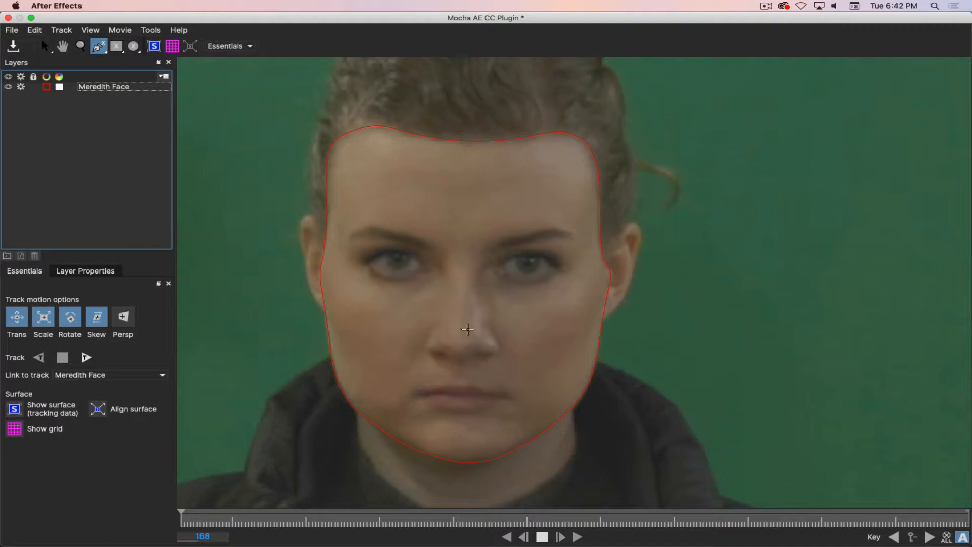
key(x)
drag(461, 336, 534, 426)
key(z)
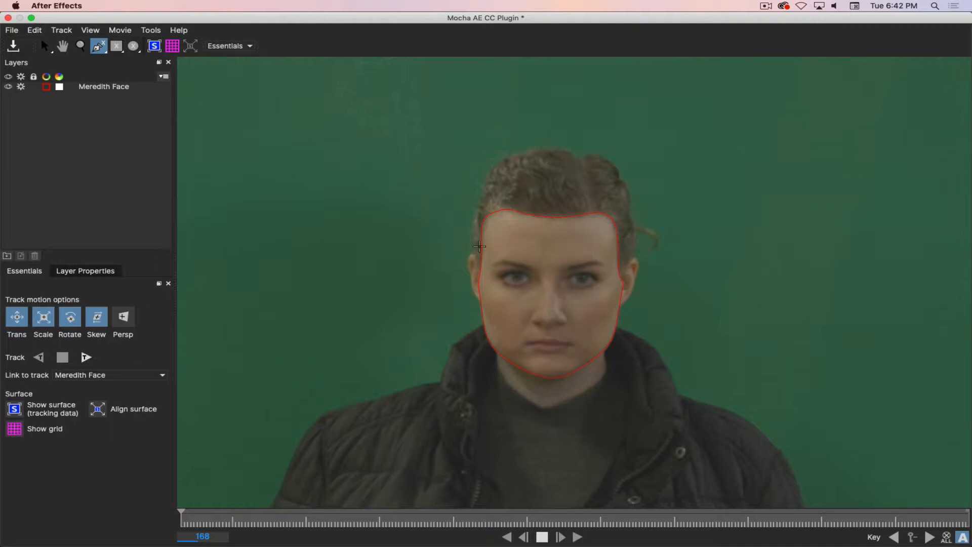
click(103, 88)
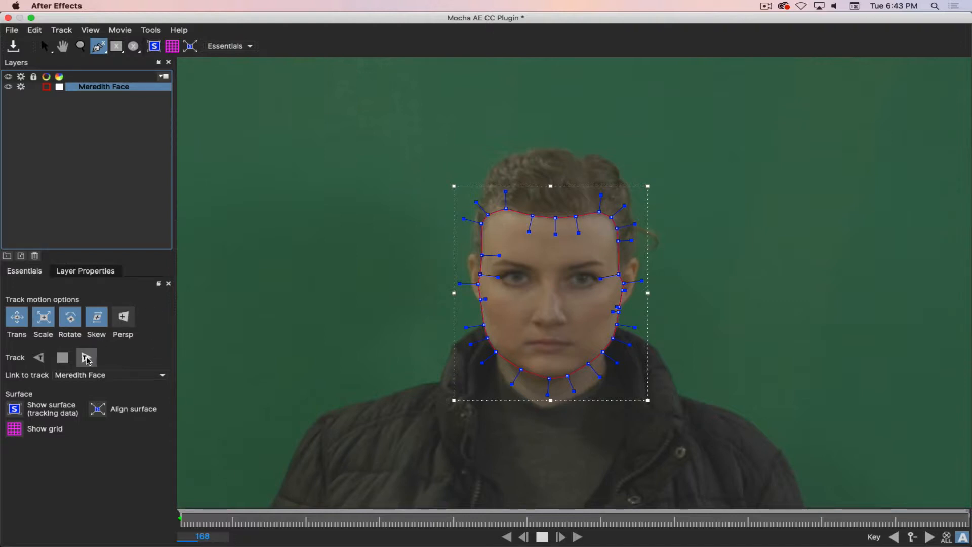
click(86, 357)
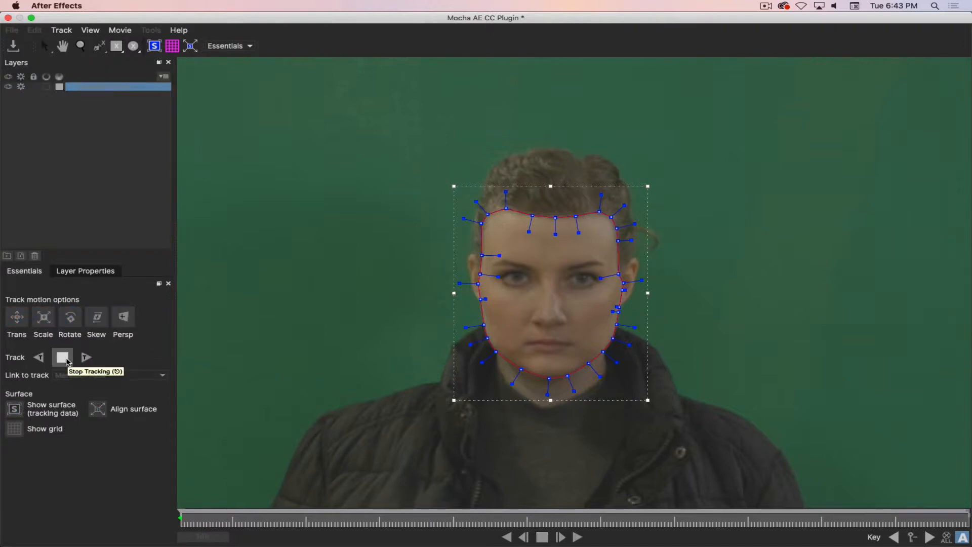
click(66, 359)
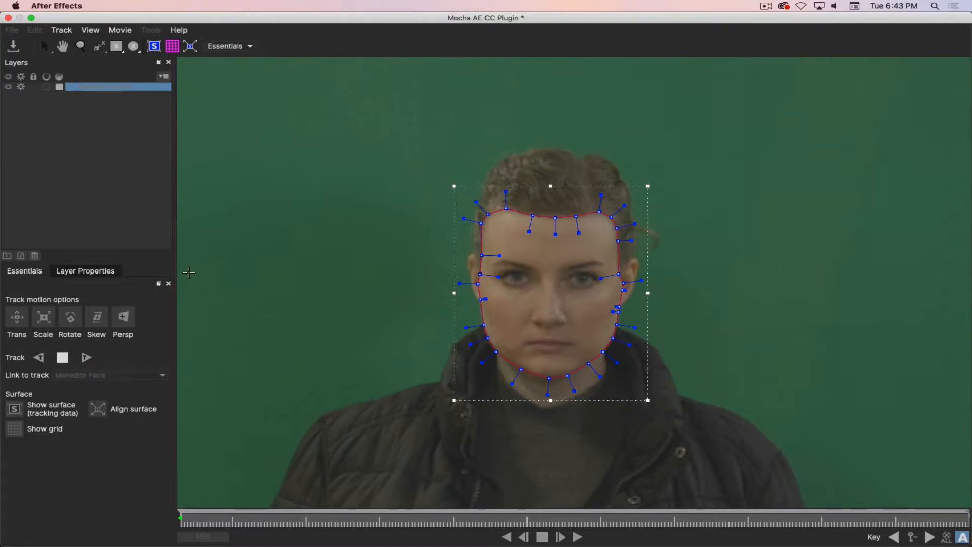
click(765, 8)
click(782, 37)
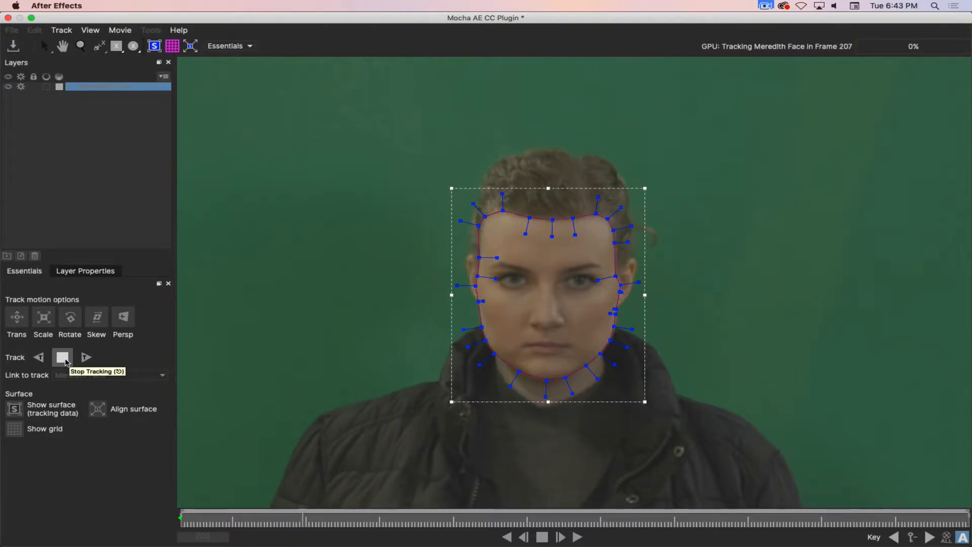
Resume tracking the face layer forward from frame 291.
click(765, 6)
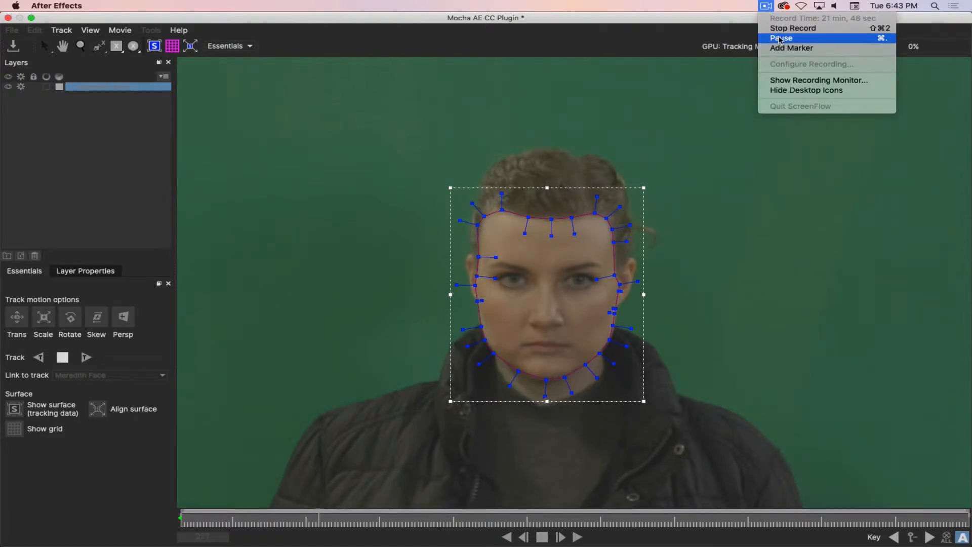
click(781, 38)
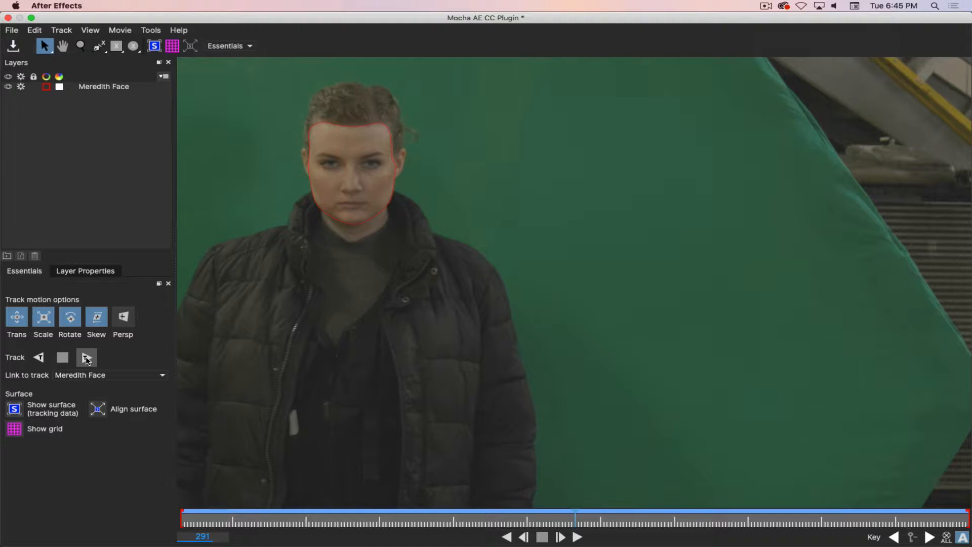
click(86, 359)
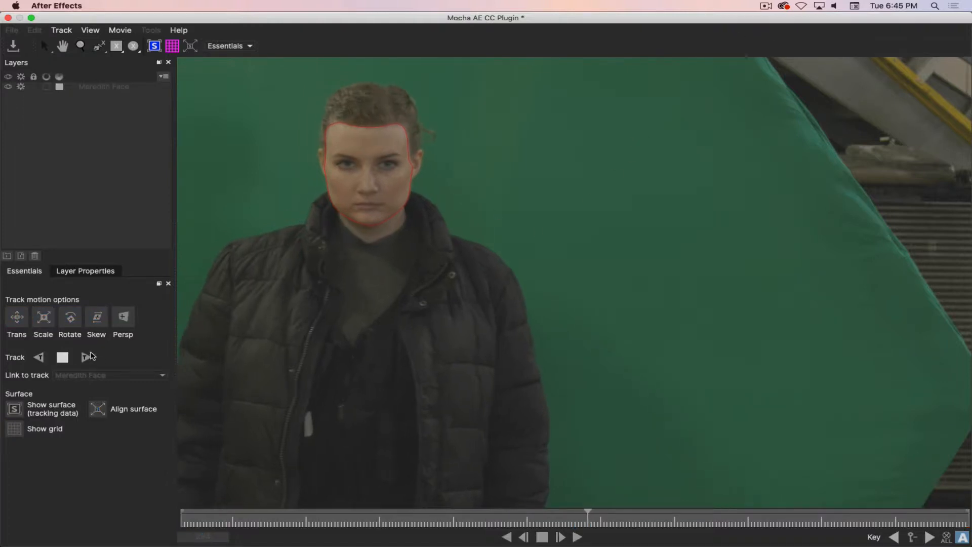
click(774, 7)
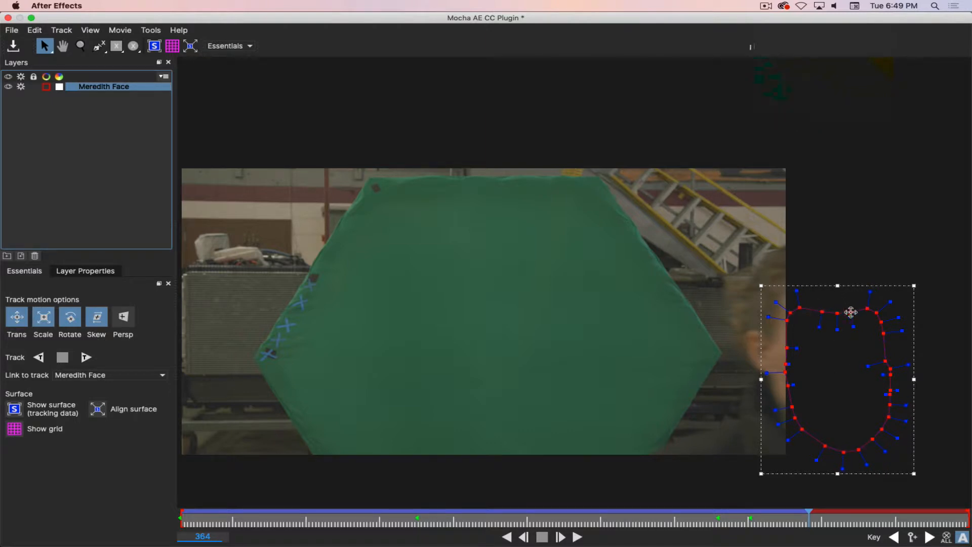
Shift the whole face outline on frame 364 back over the face leaving the image-right edge.
drag(848, 311, 833, 305)
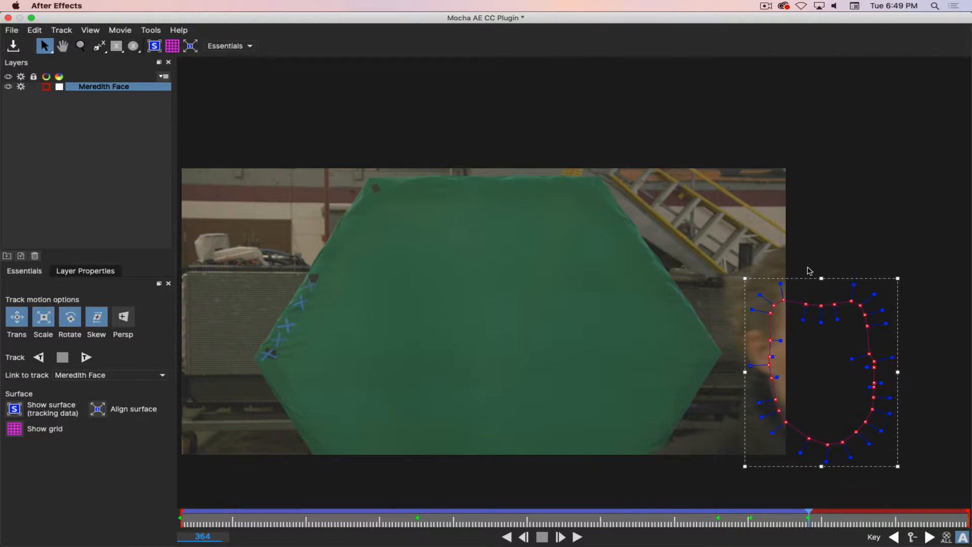
click(809, 272)
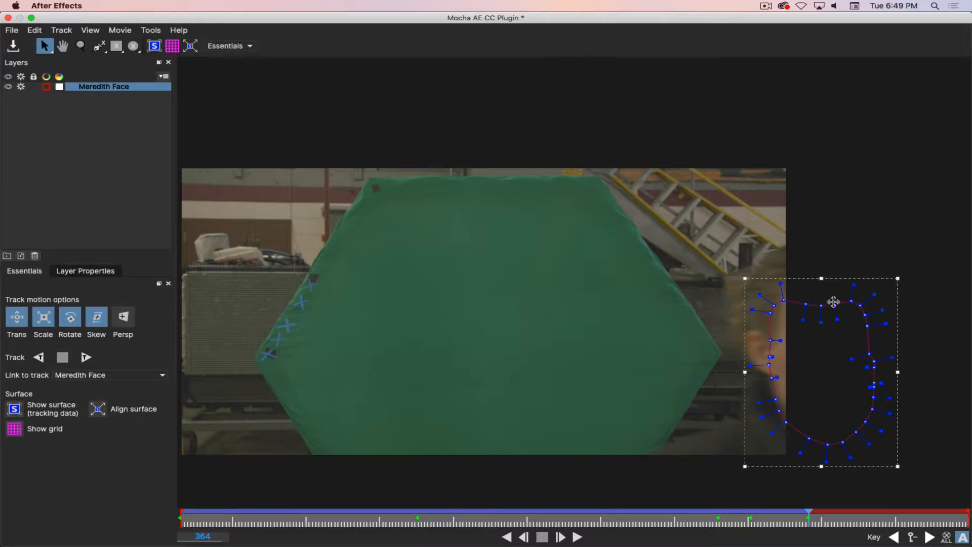
Examine closely how the face outline sits over the partly visible face on frame 364.
key(z)
drag(829, 338, 804, 246)
drag(780, 309, 782, 223)
drag(811, 349, 825, 288)
key(x)
drag(801, 331, 645, 173)
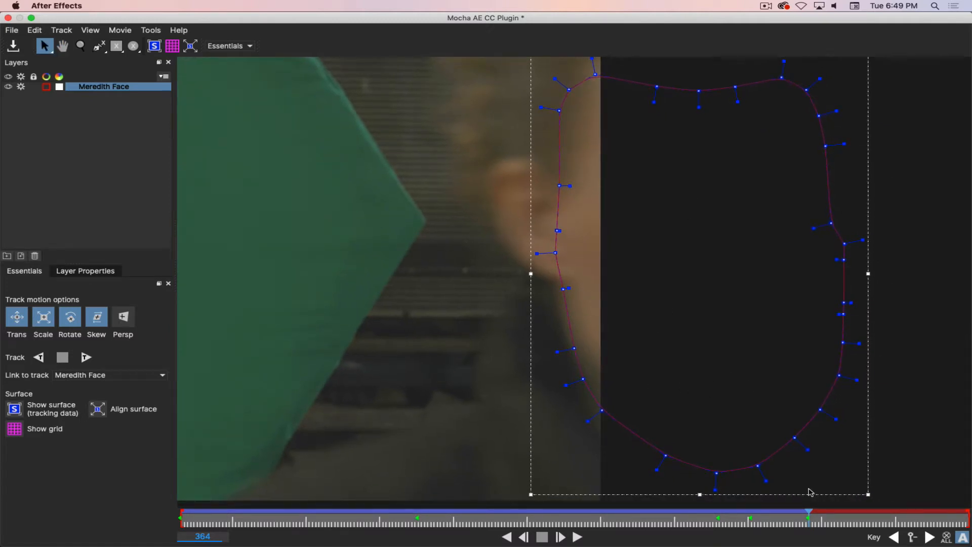
key(z)
drag(334, 212, 330, 274)
key(x)
drag(303, 215, 491, 258)
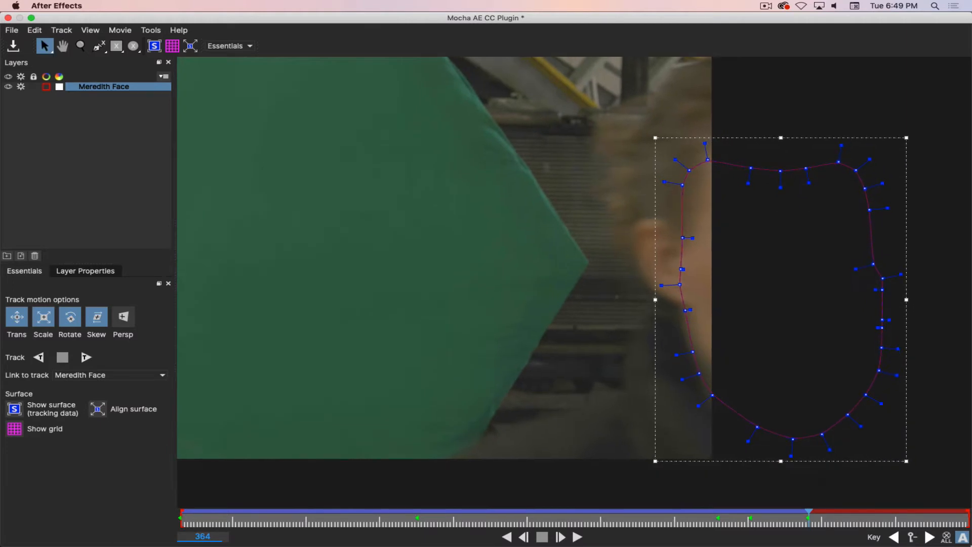
mouse_move(958, 545)
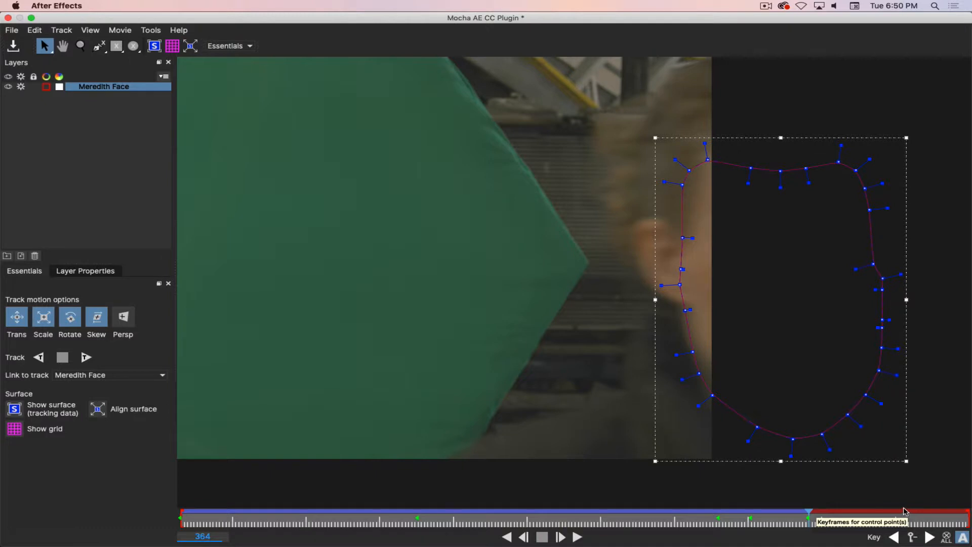
Compare frames 364 and 365, and move the entire face outline on frame 365 toward image-right to follow the exiting face.
click(814, 513)
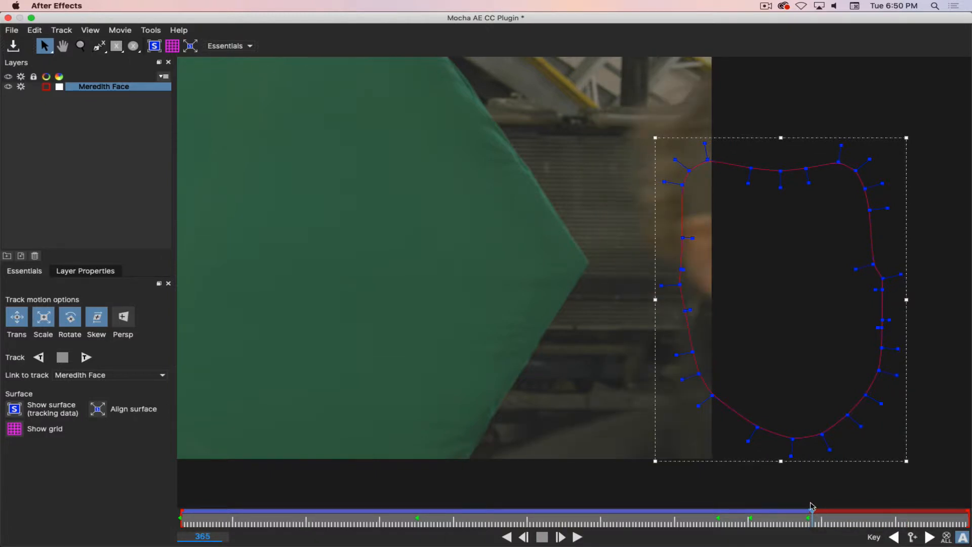
key(Left)
key(Right)
key(Left)
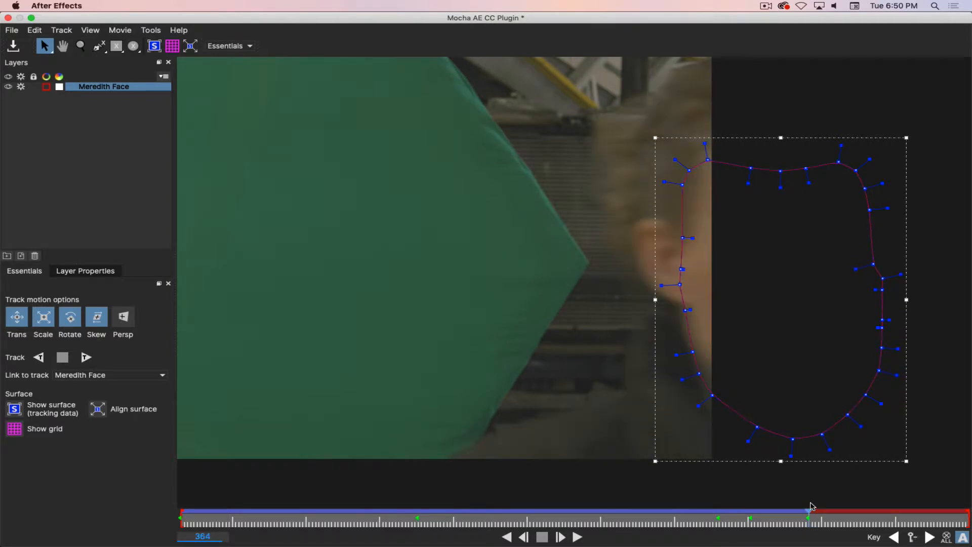
key(Right)
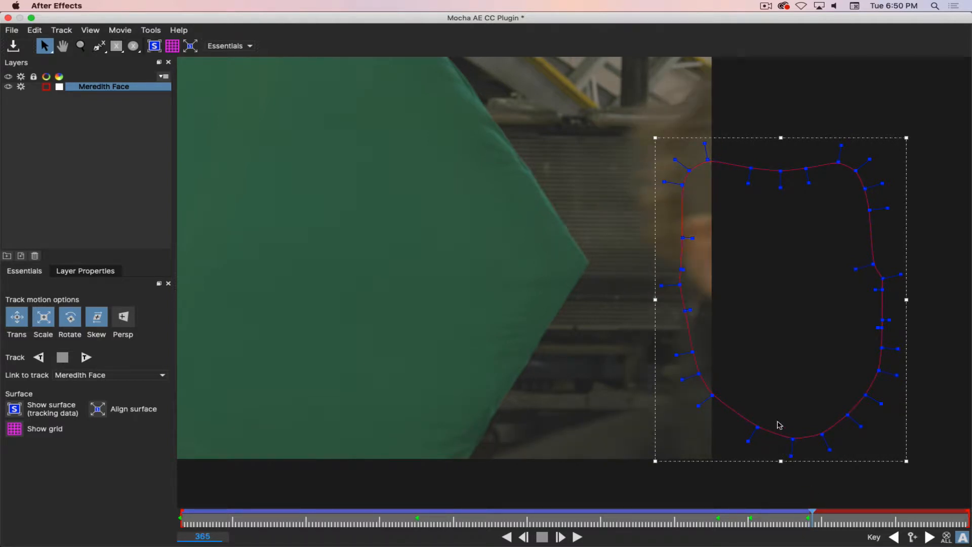
click(114, 87)
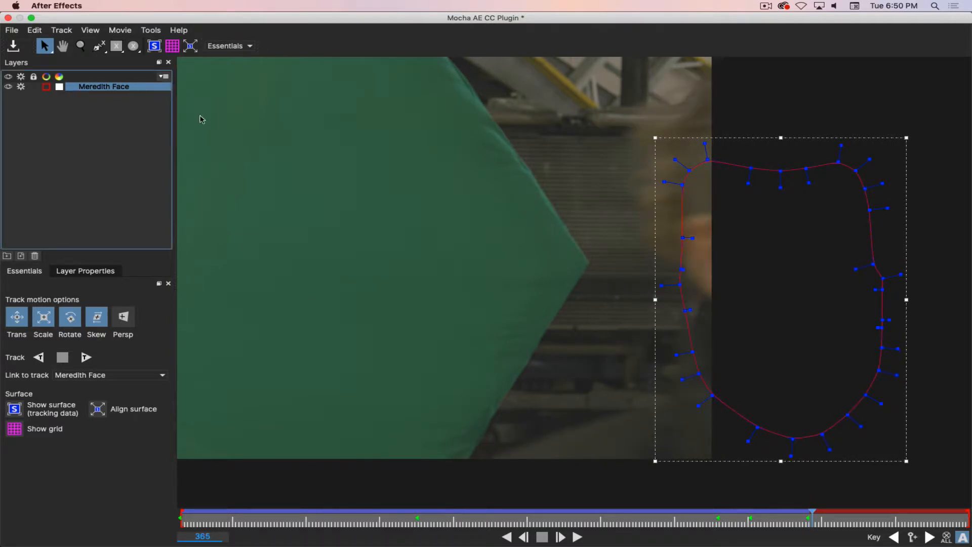
key(super+a)
drag(846, 412, 884, 417)
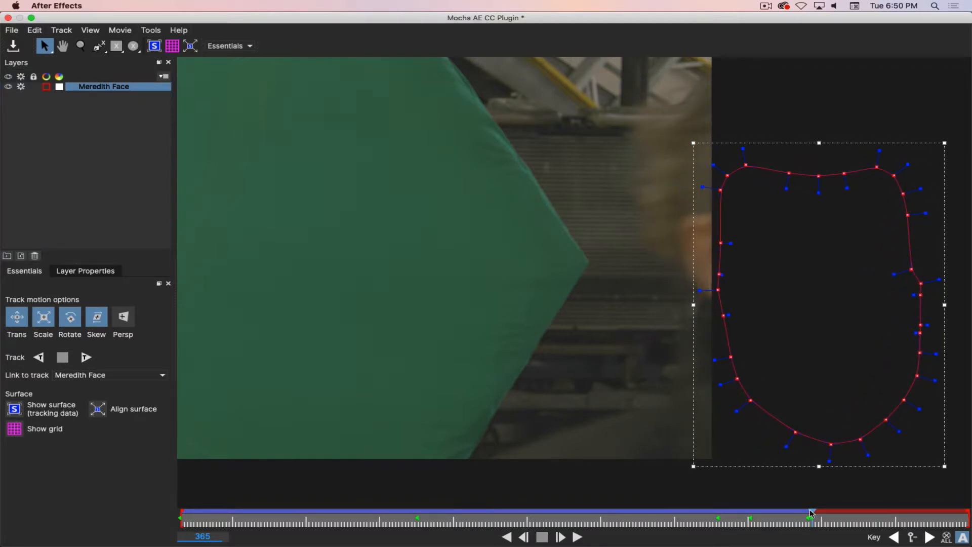
Review the face outline frame by frame between frames 368 and 361, and back at frame 356, as the face leaves the picture.
key(Right)
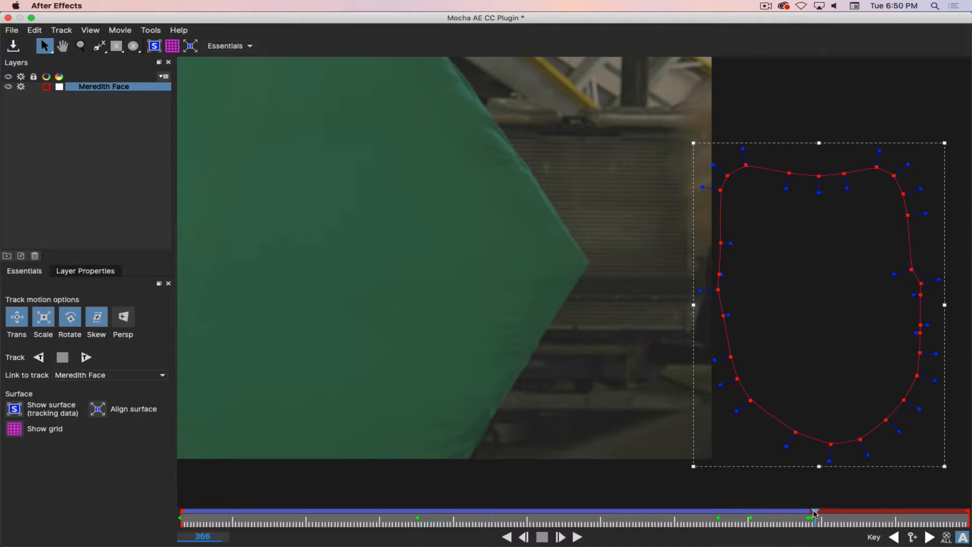
key(Right)
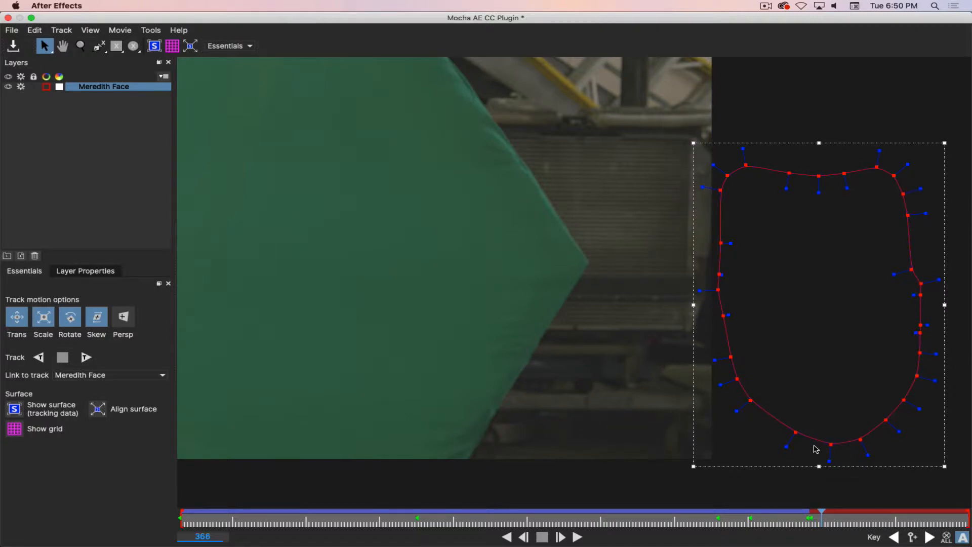
key(Left)
key(Left)
key(Left)
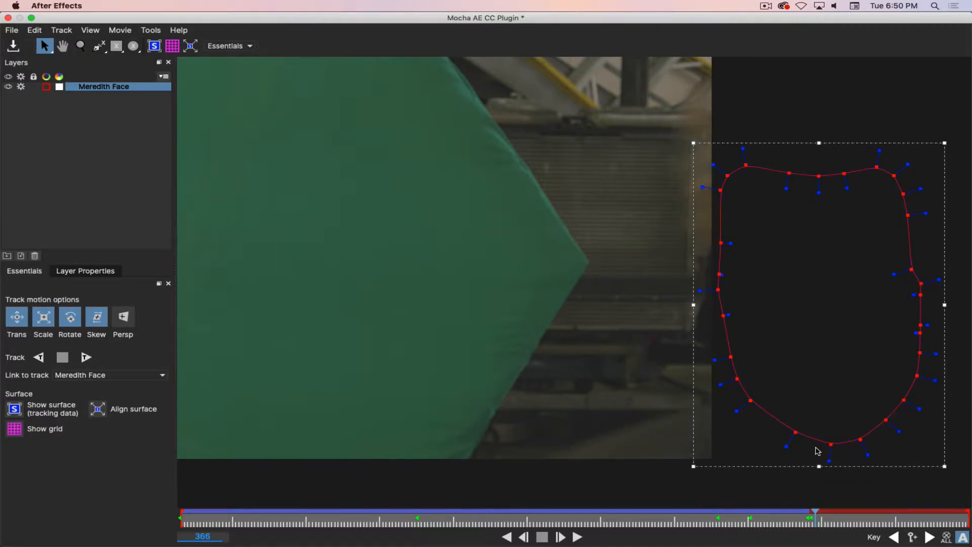
key(Left)
key(Left)
key(Left)
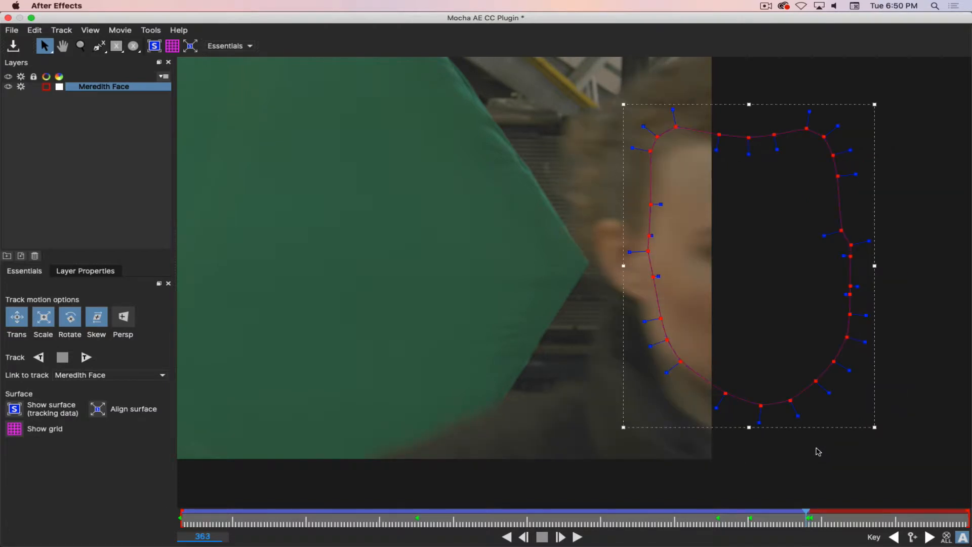
key(Left)
key(Left)
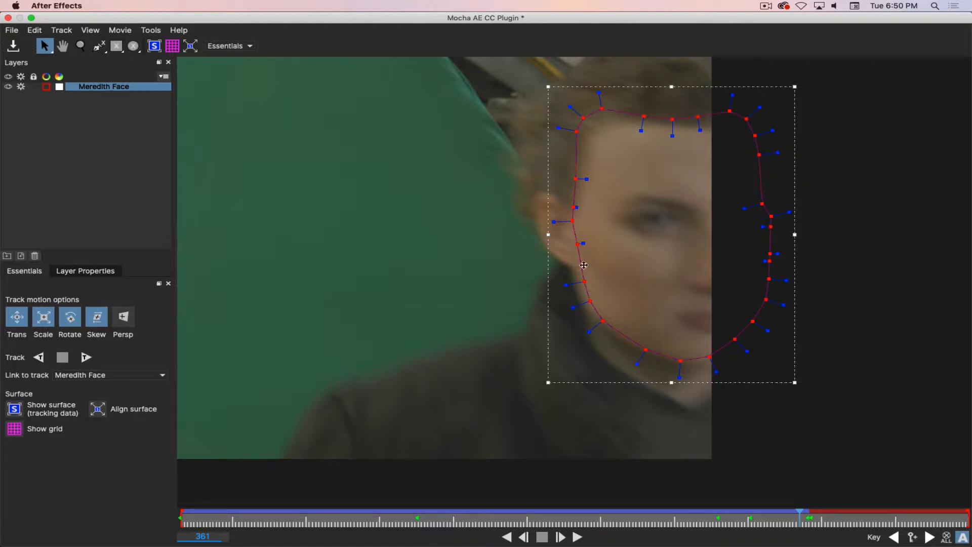
click(804, 511)
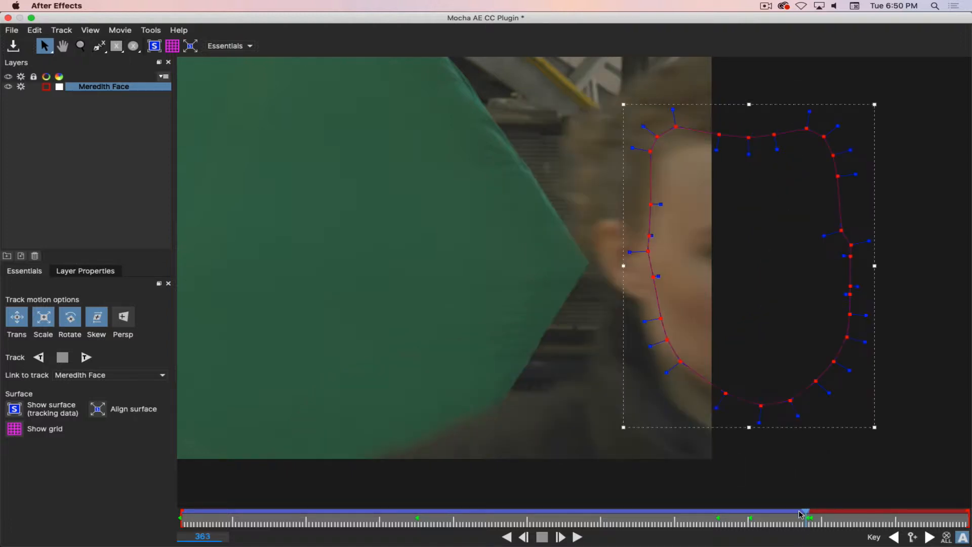
click(782, 517)
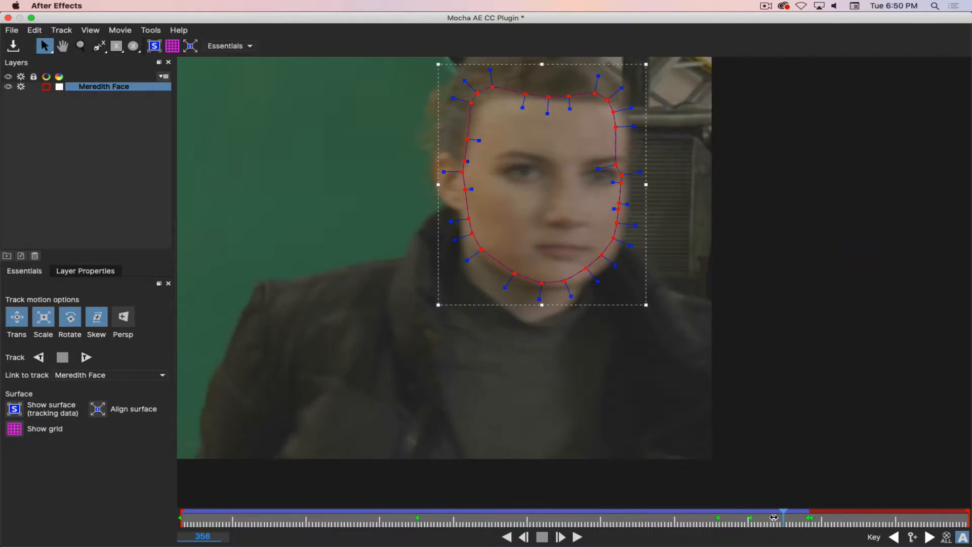
On frame 355, shift the outline's image-right side outward to the face edge and its image-left cheek and jaw points outward and down.
click(774, 517)
drag(781, 517, 779, 517)
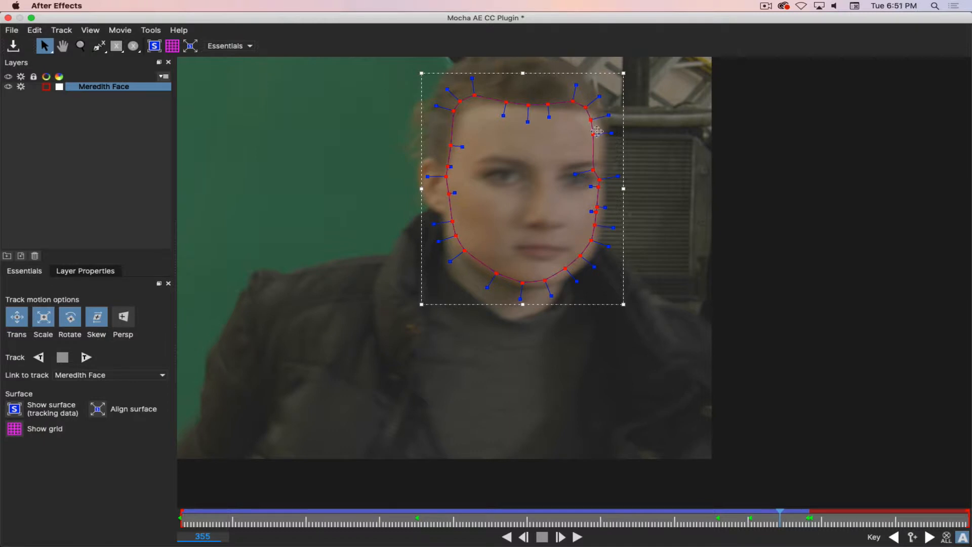
drag(559, 87, 627, 310)
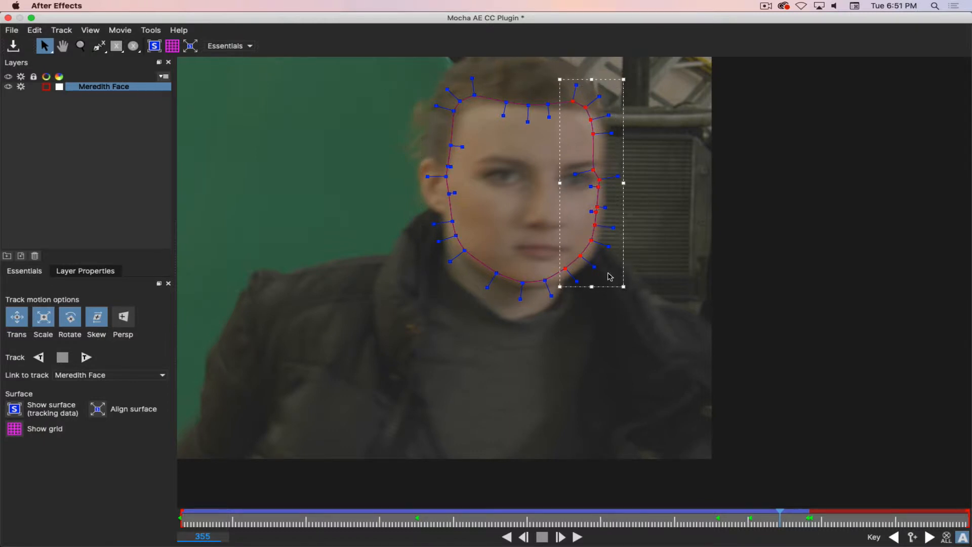
drag(583, 255, 588, 260)
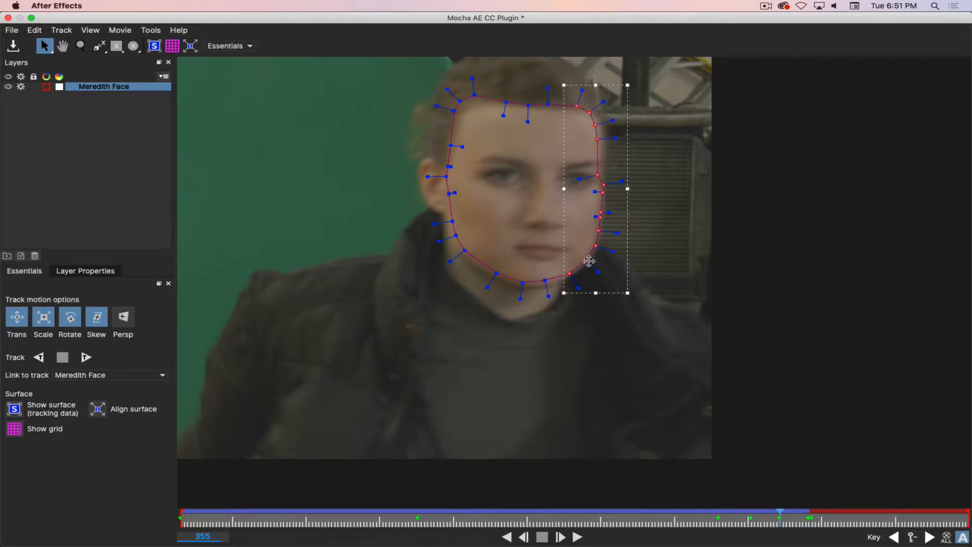
drag(567, 330, 419, 172)
drag(459, 237, 452, 242)
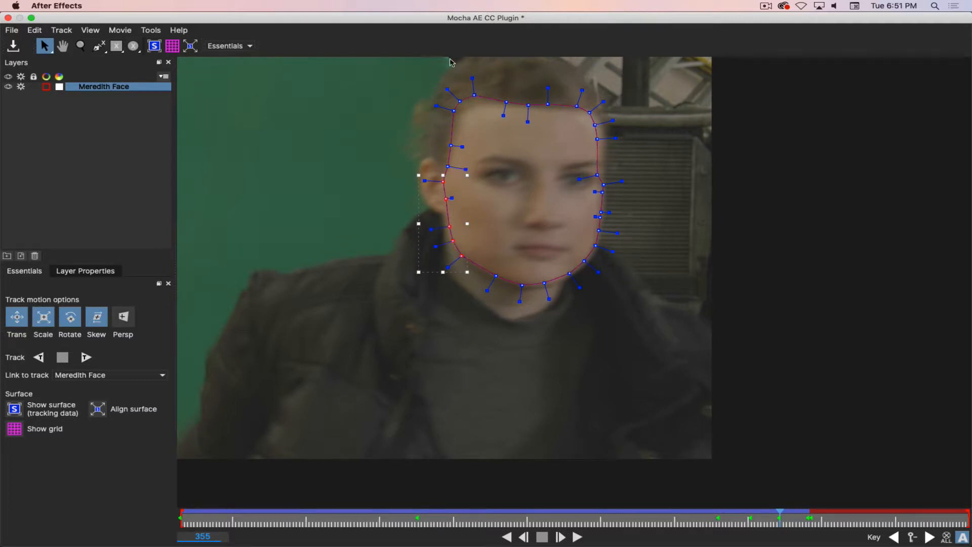
Refit both upper corners of the frame 355 outline to the hairline and nudge its image-right cheek and jaw points outward.
drag(419, 79, 462, 109)
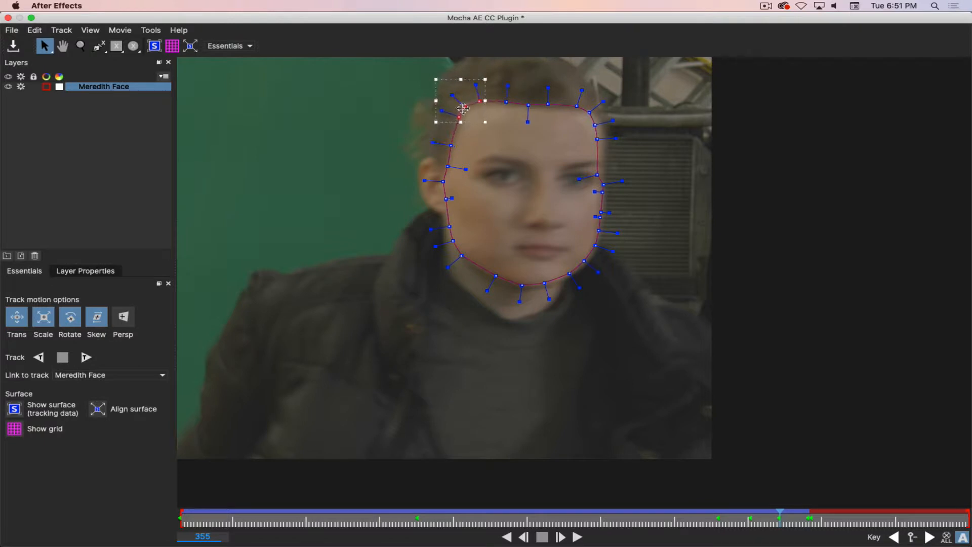
drag(566, 95, 605, 143)
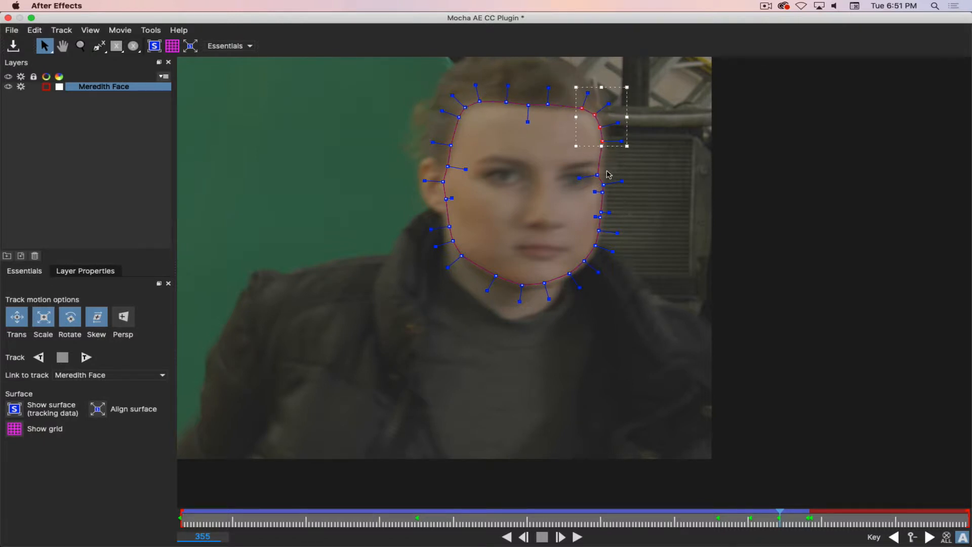
click(600, 175)
drag(568, 190, 588, 260)
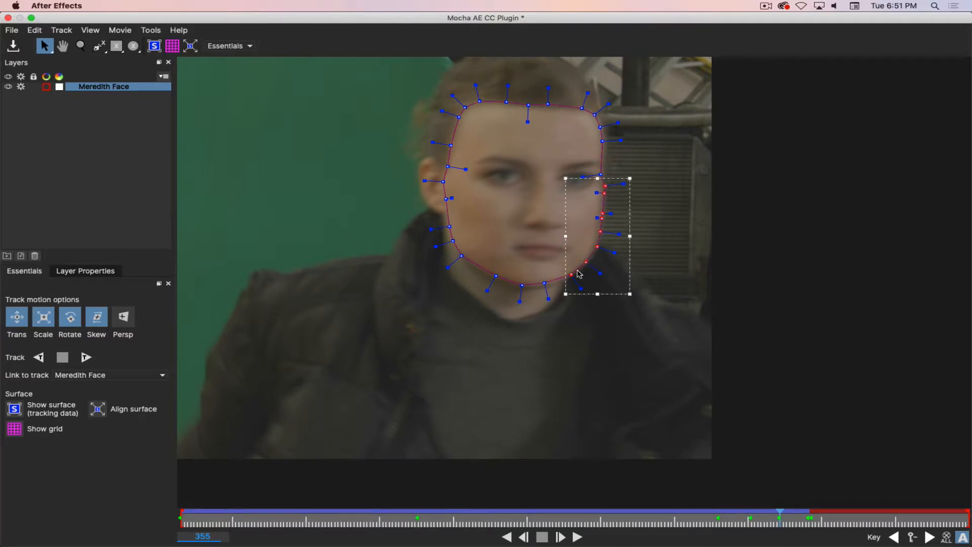
click(545, 280)
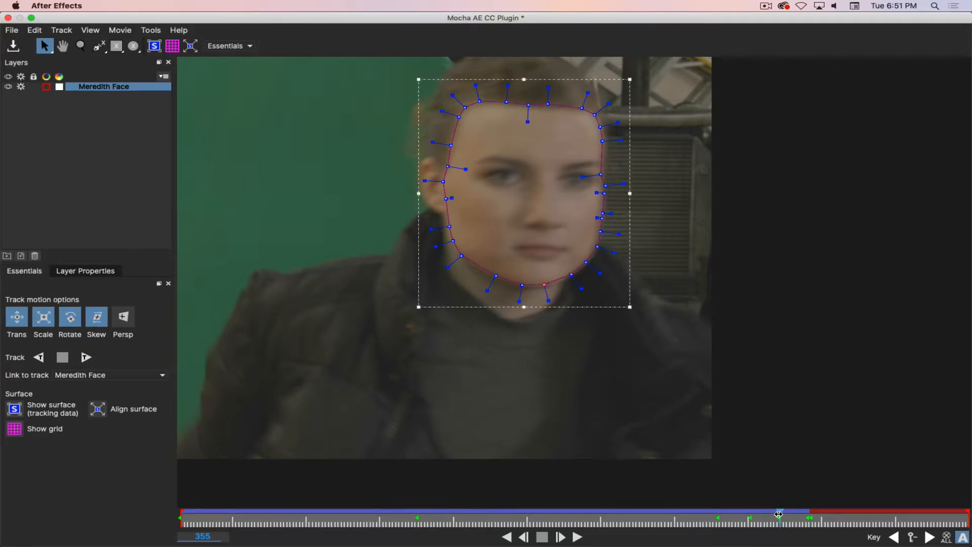
Review the face outline frame by frame backward from frame 355 to frame 341.
key(Left)
key(Left)
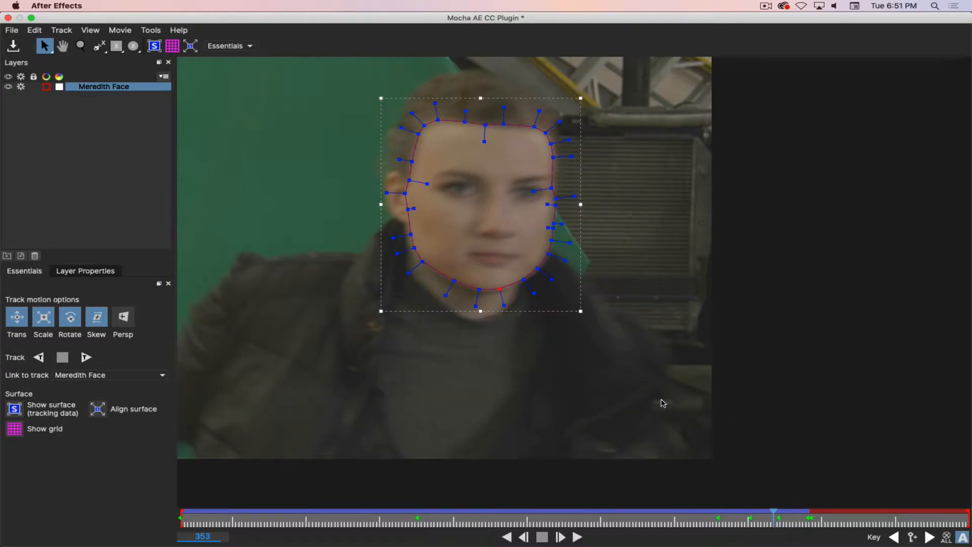
key(Left)
key(Left)
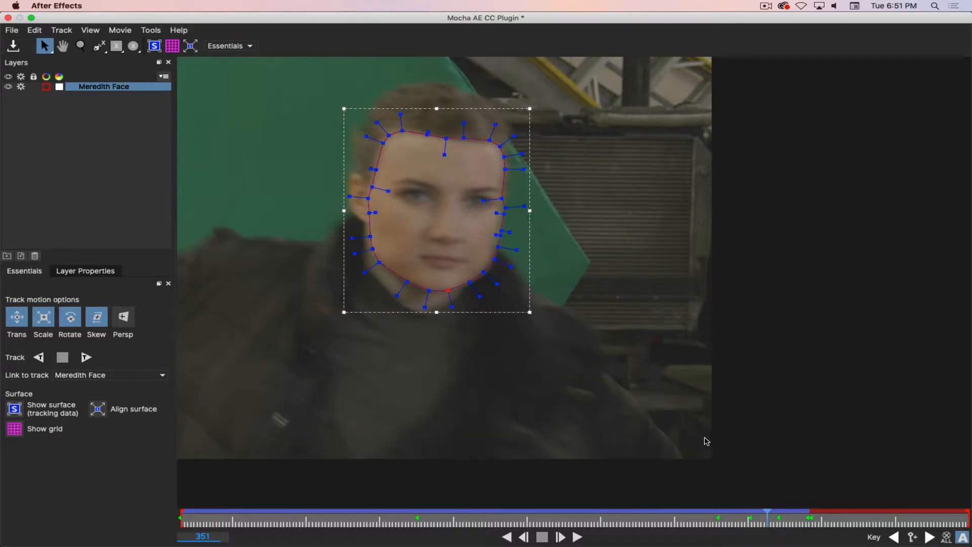
key(Left)
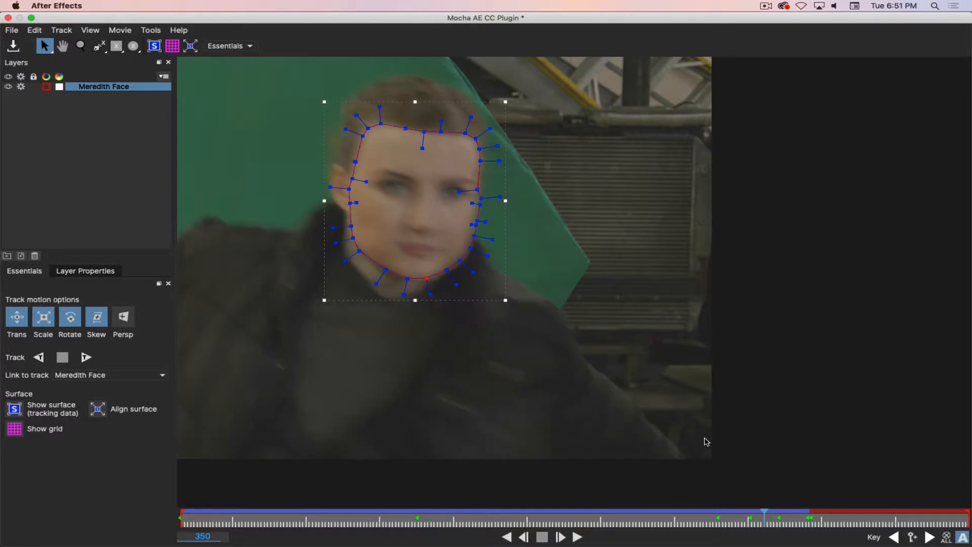
key(Left)
key(Left)
key(Left)
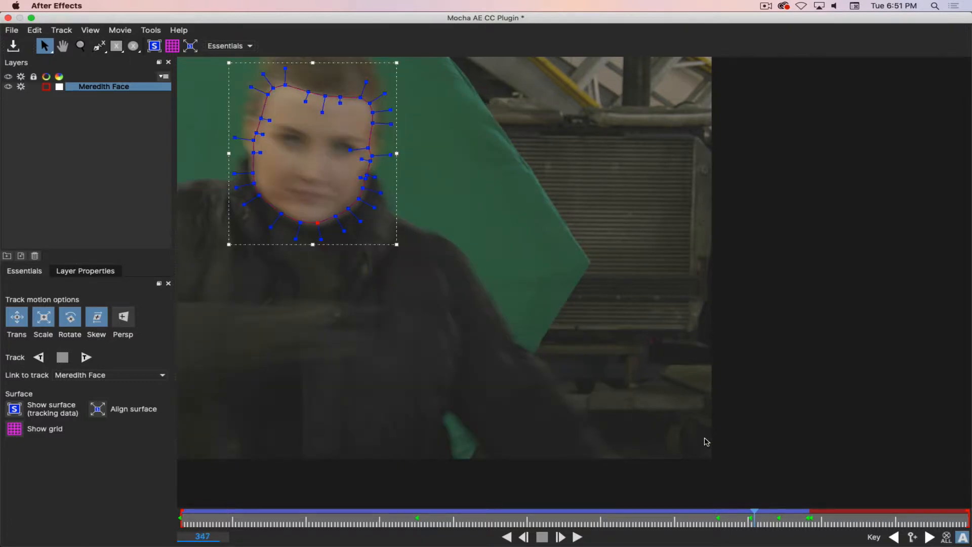
key(Left)
key(Left)
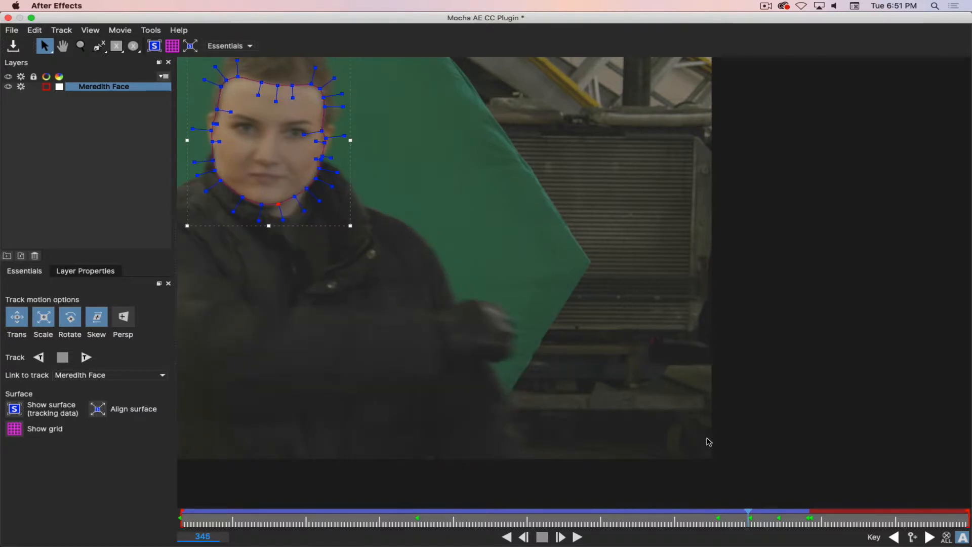
key(Left)
key(Left)
key(Left)
key(Left)
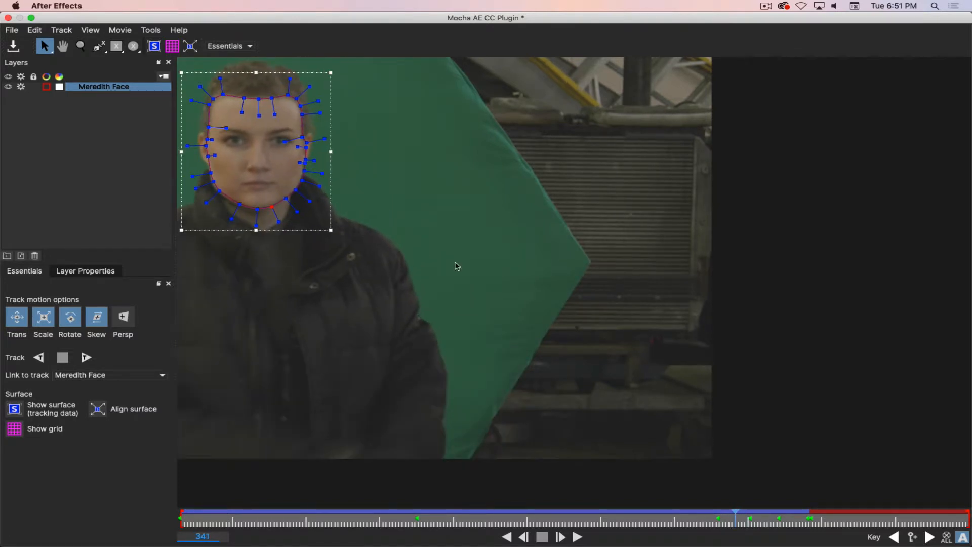
On frame 341, pull the outline's image-right cheek edge inward and adjust the image-left jaw and chin points to the jawline.
key(x)
drag(427, 226, 746, 319)
key(z)
drag(673, 314, 618, 168)
key(s)
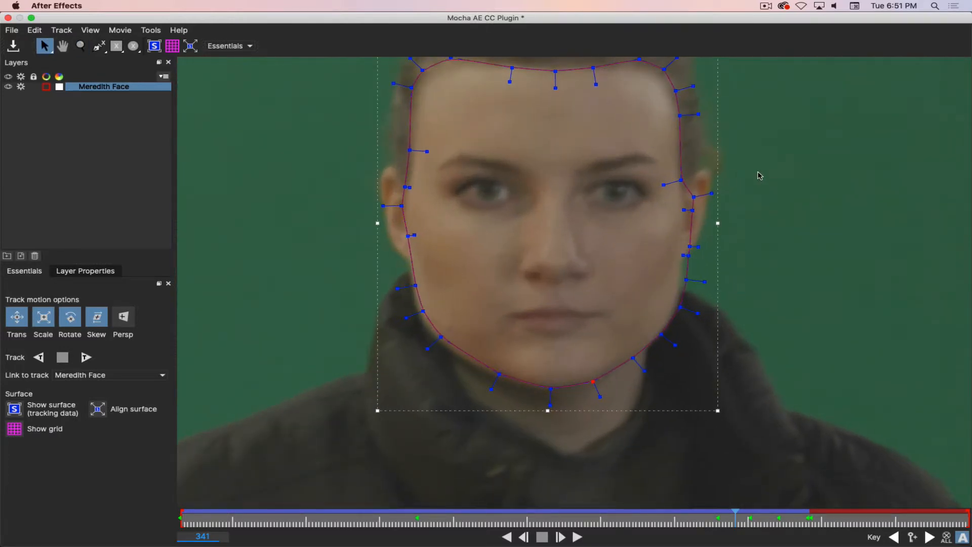
drag(759, 175, 656, 338)
key(z)
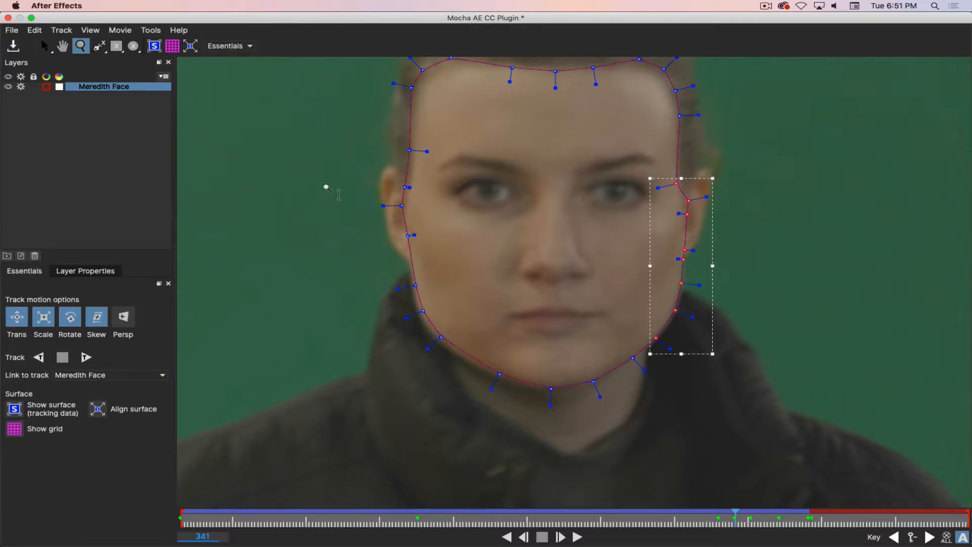
drag(325, 189, 373, 163)
key(s)
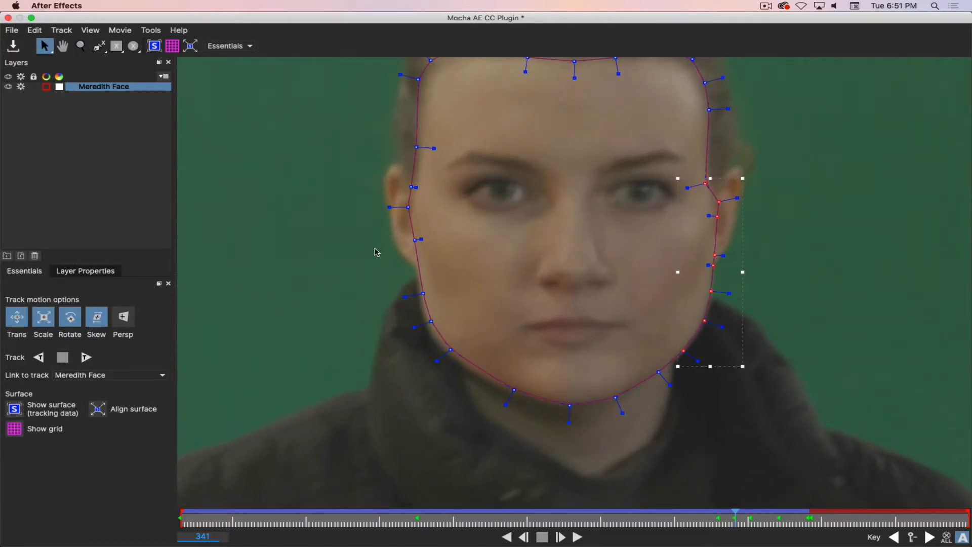
drag(354, 273, 457, 361)
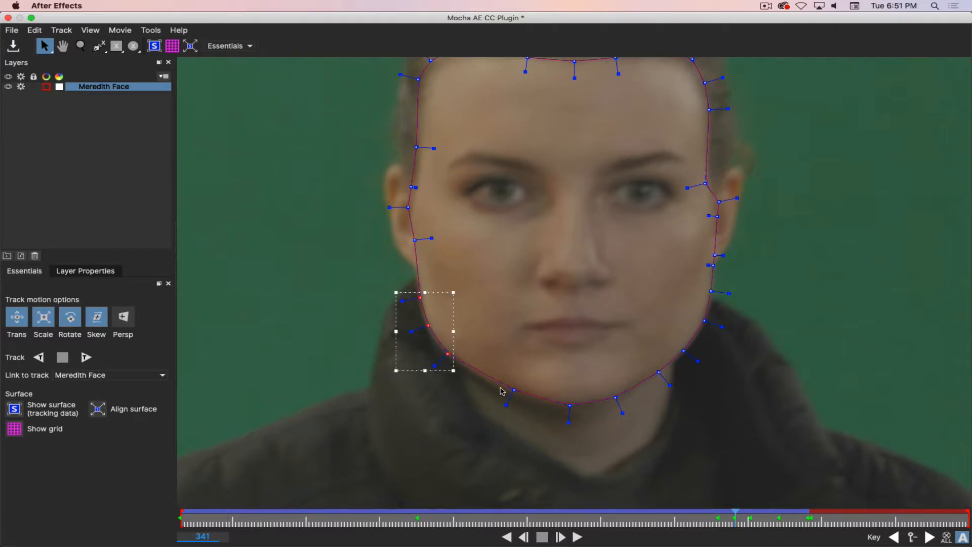
click(508, 387)
Tighten the upper part of the frame 341 outline, moving the image-left side, image-right hairline corner and image-right ear-side points inward.
key(x)
drag(488, 183, 507, 291)
key(z)
drag(325, 137, 437, 142)
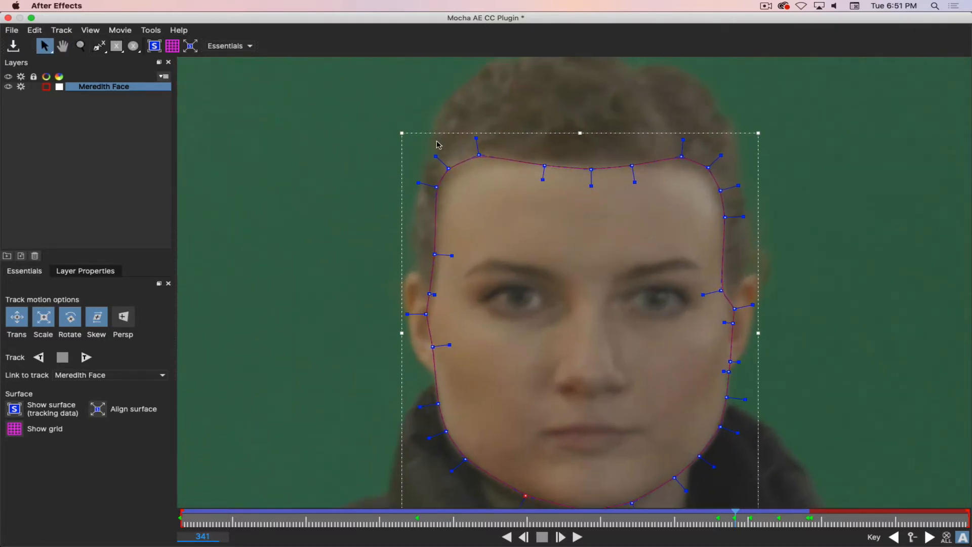
drag(472, 256, 545, 349)
drag(429, 294, 434, 295)
drag(658, 127, 721, 221)
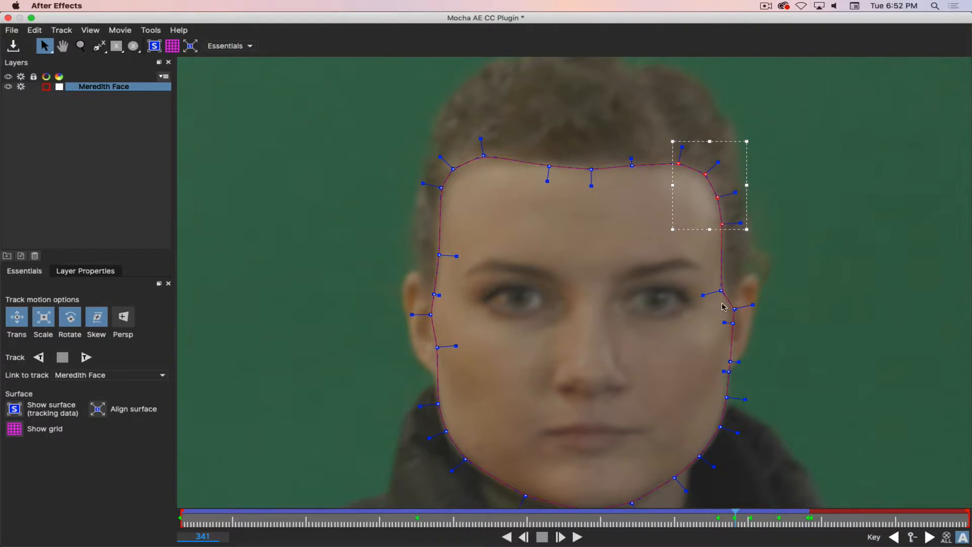
drag(720, 290, 722, 289)
drag(749, 342, 726, 371)
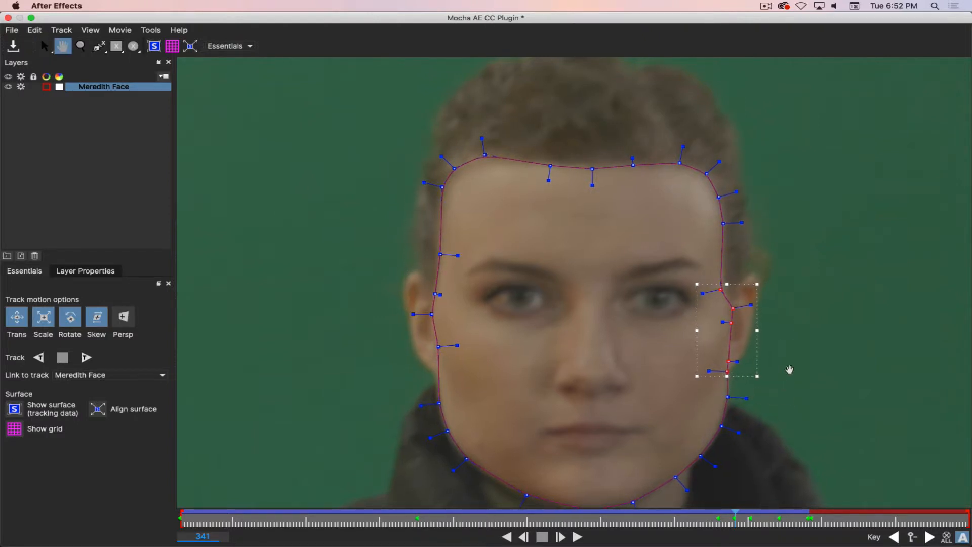
Check the corrected face outline back and forth around frame 341, and down to frame 337, with the whole figure in view.
drag(787, 369, 798, 249)
key(z)
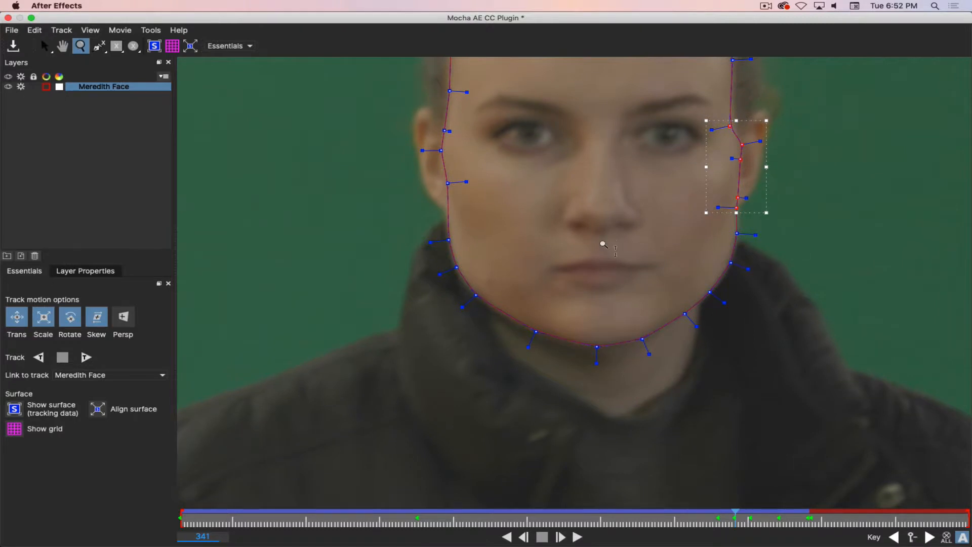
drag(603, 243, 609, 419)
key(Right)
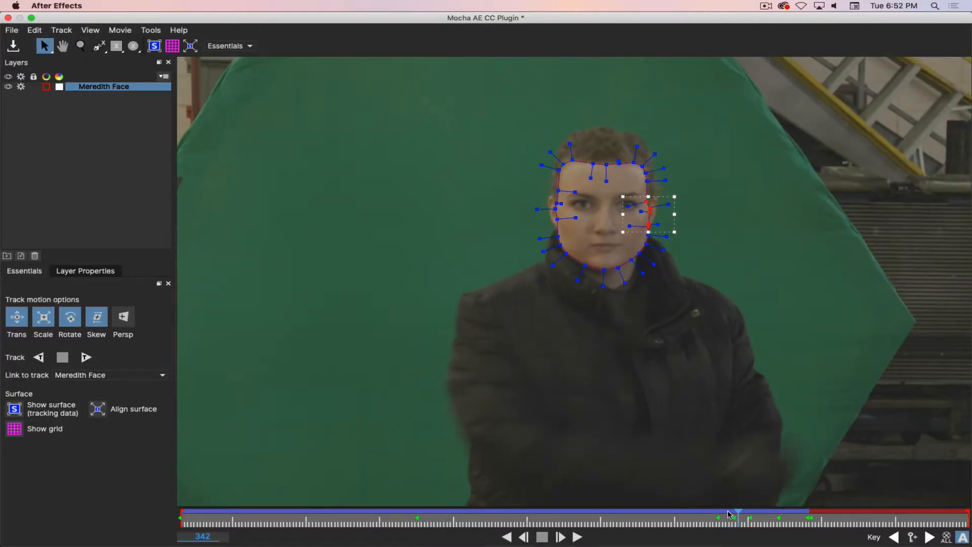
key(Right)
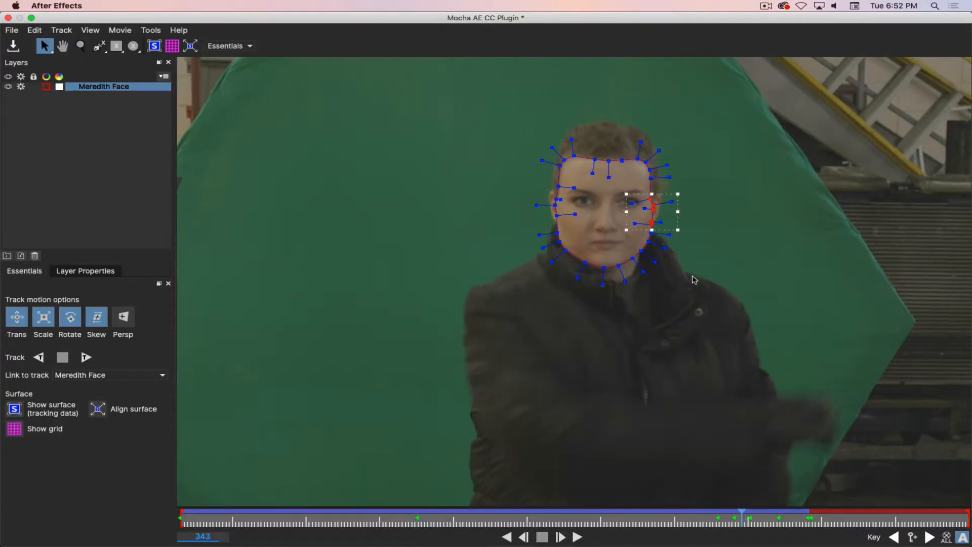
key(Left)
key(Left)
key(Left)
key(Right)
key(Right)
key(Right)
key(Right)
key(Right)
key(Right)
key(Left)
key(Left)
key(Left)
key(Left)
key(Left)
key(Left)
key(Left)
key(Left)
key(Left)
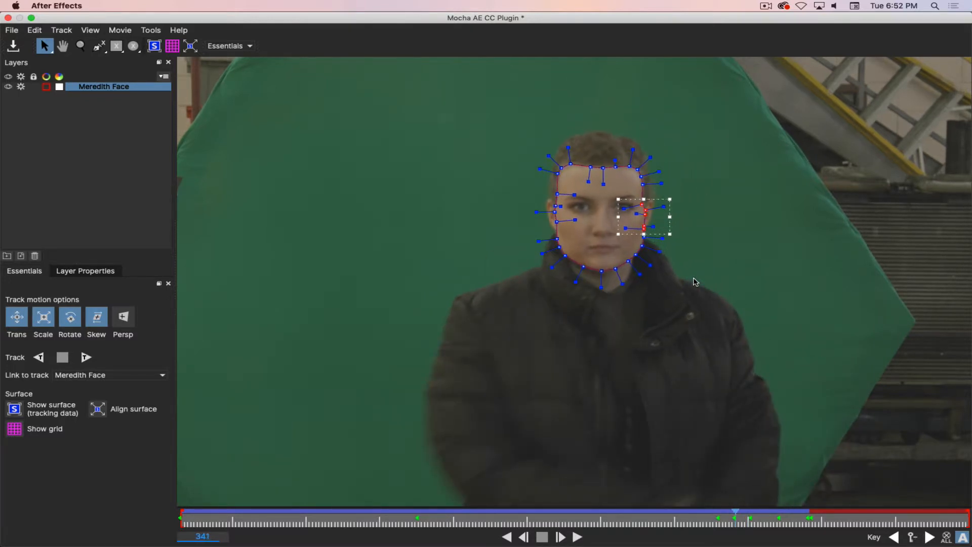
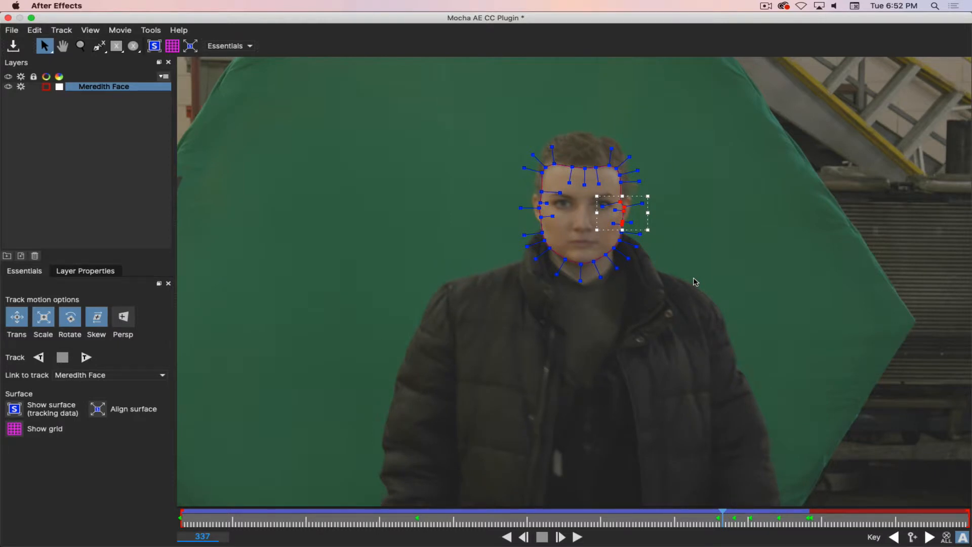
Review how the outline follows the face backward from frame 337 to frame 307.
key(Left)
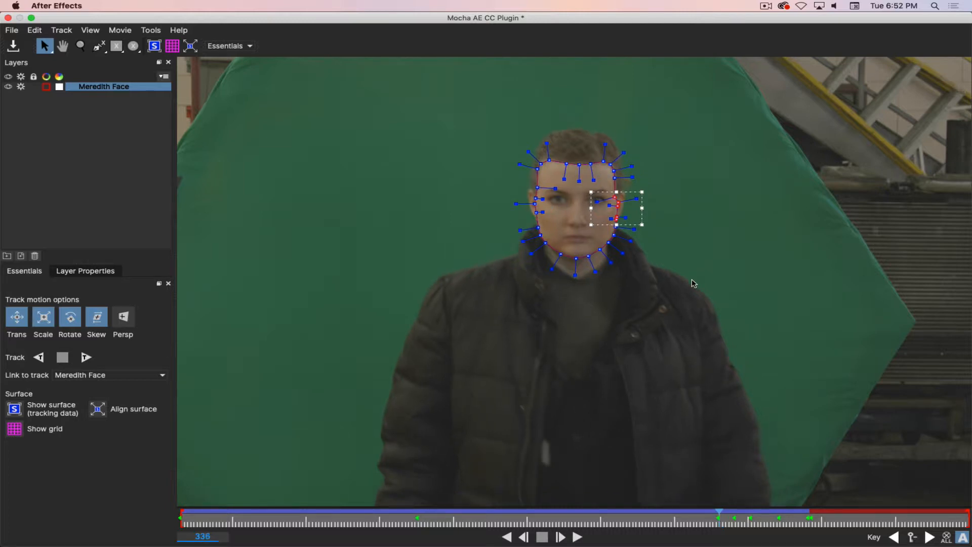
key(Left)
key(Left)
key(Left)
key(Left)
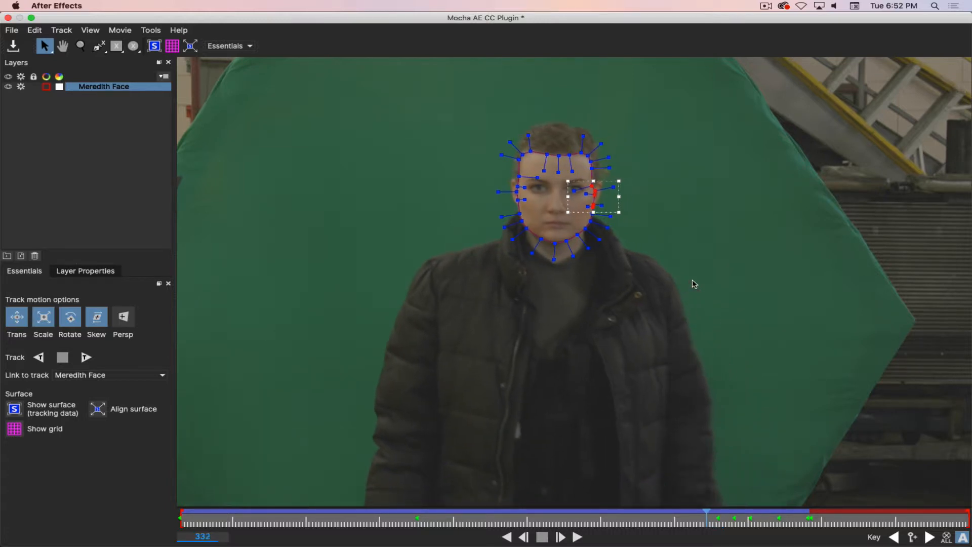
key(Left)
key(Left)
key(Left)
key(Left)
key(Left)
key(Left)
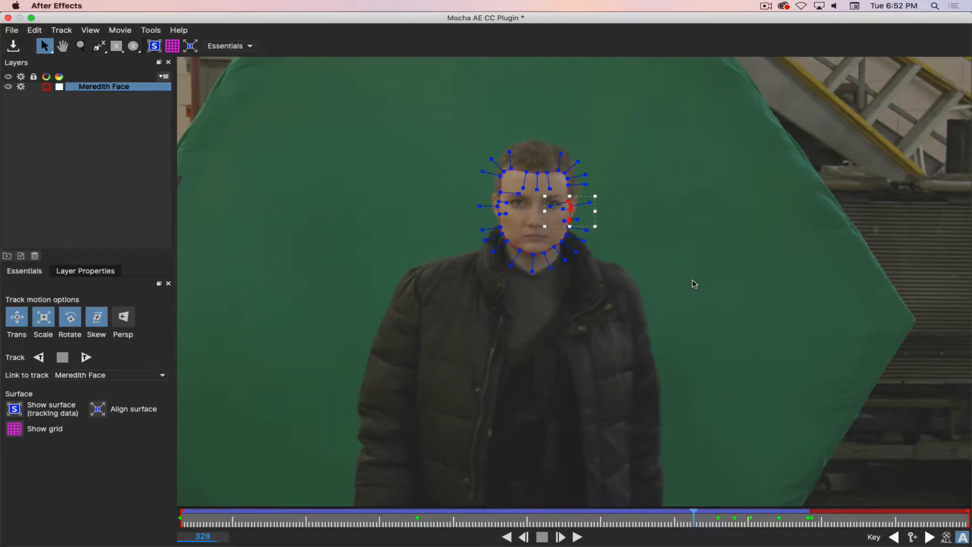
key(Left)
key(Left)
key(Left)
key(Left)
key(Left)
key(Left)
key(Left)
key(Left)
key(Left)
key(Left)
key(Left)
key(Left)
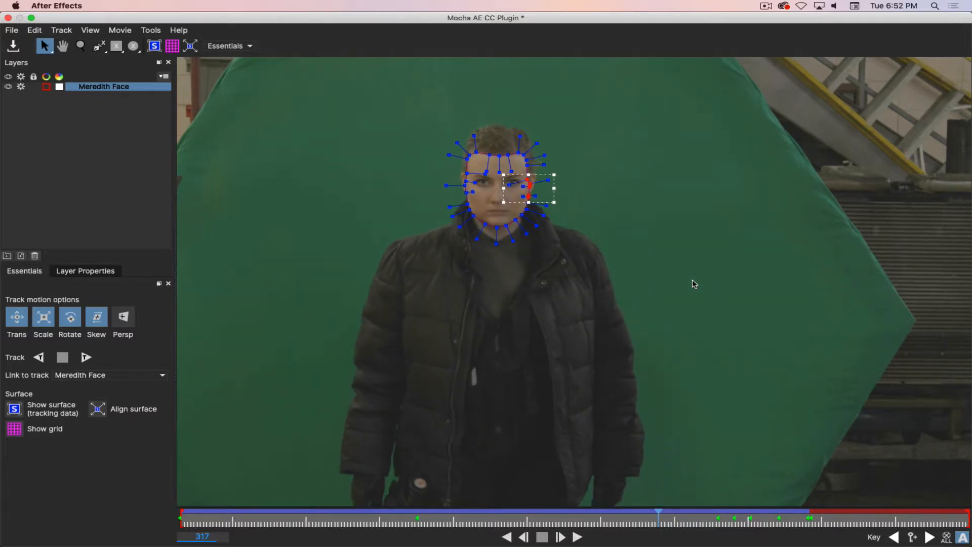
key(Left)
key(Left)
key(Left)
key(Left)
key(Left)
key(Left)
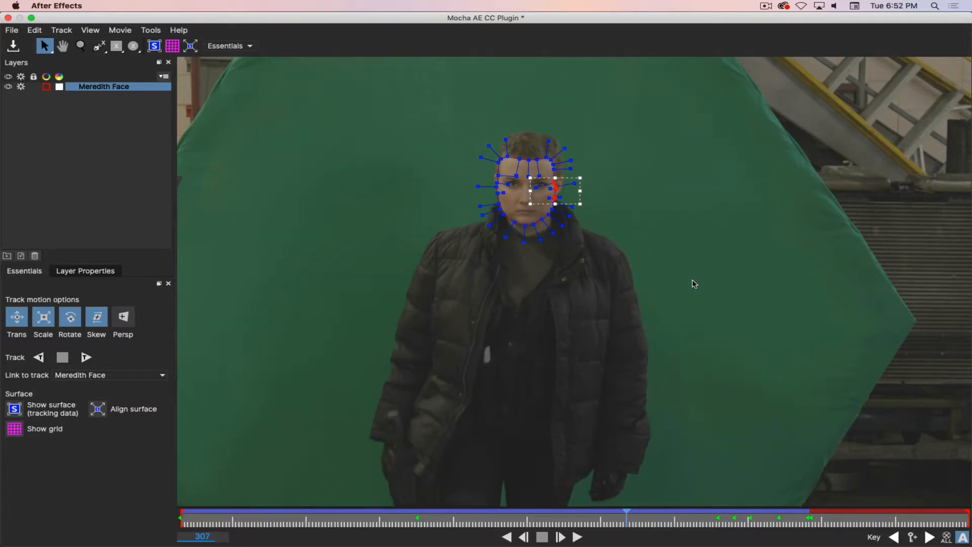
Review the face outline forward from frame 307 to frame 338.
key(Right)
key(Right)
key(Right)
key(Right)
key(Right)
key(Right)
key(Right)
key(Right)
key(Right)
key(Right)
key(Right)
key(Right)
key(Right)
key(Right)
key(Right)
key(Right)
key(Right)
key(Right)
key(Right)
key(Right)
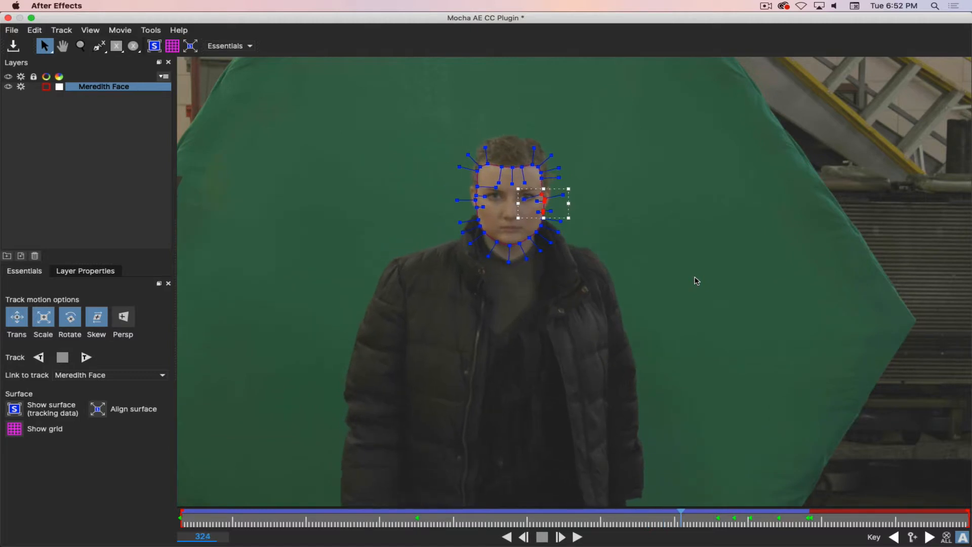
key(Right)
key(Right)
key(Right)
key(Right)
key(Right)
key(Right)
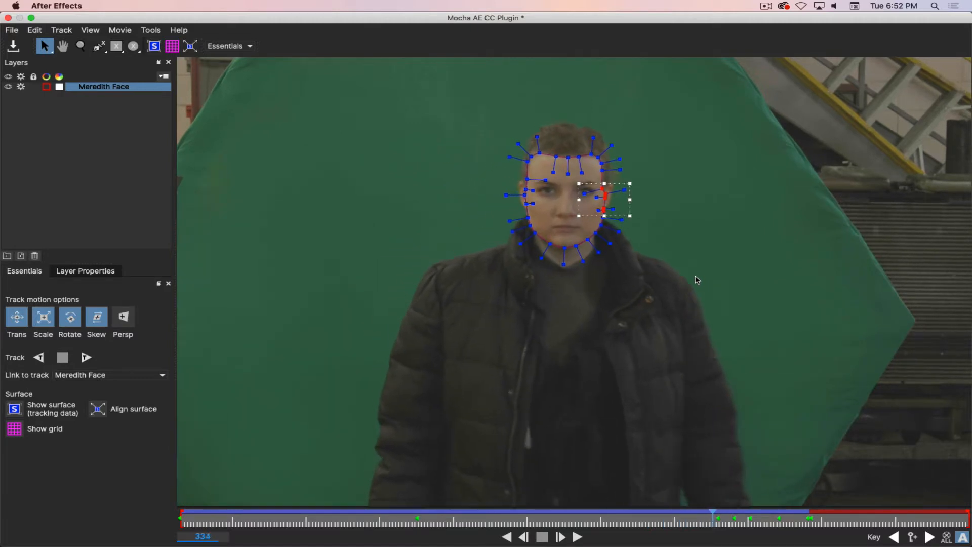
key(Right)
key(Right)
key(Right)
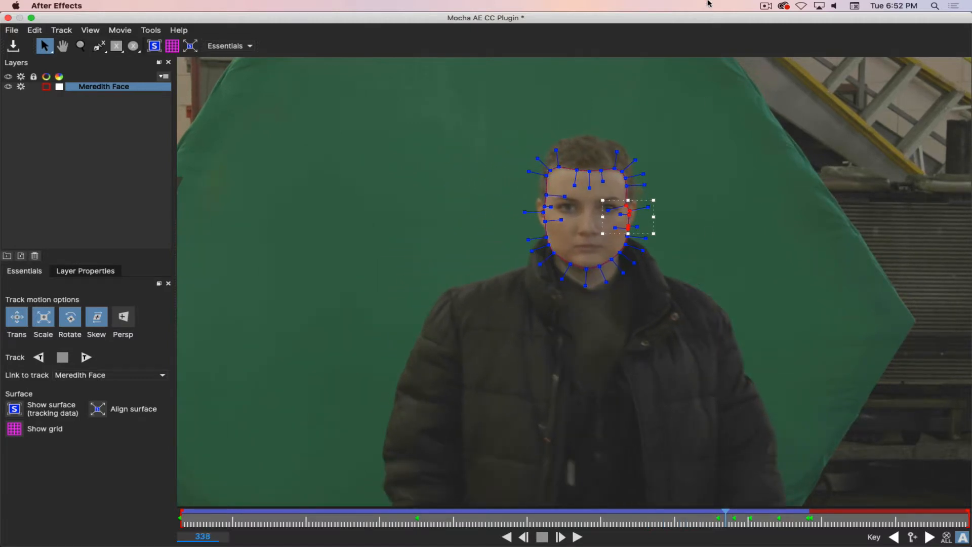
Check the face outline up close from frame 338 forward to frame 345.
key(z)
drag(639, 249, 659, 149)
key(x)
drag(680, 204, 817, 265)
key(z)
key(x)
key(s)
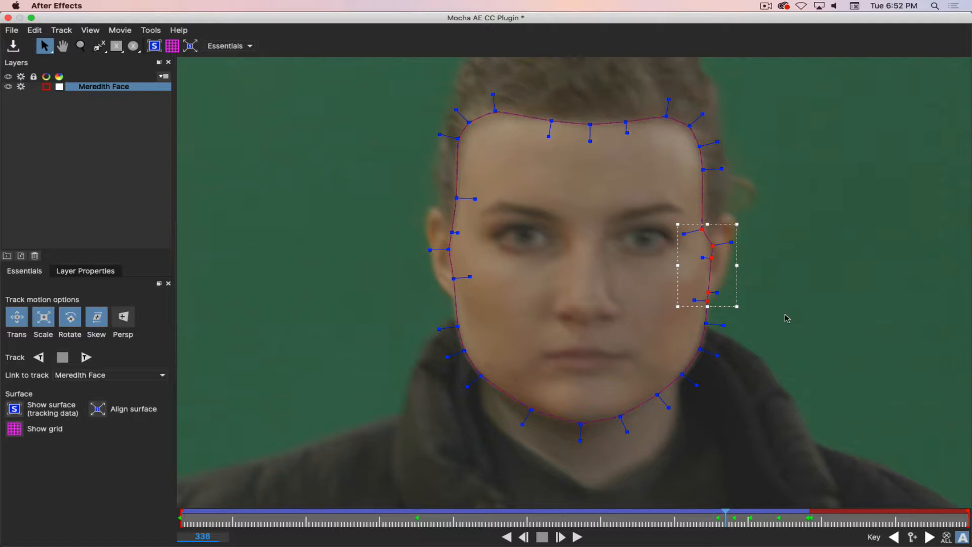
key(Right)
key(Right)
key(Right)
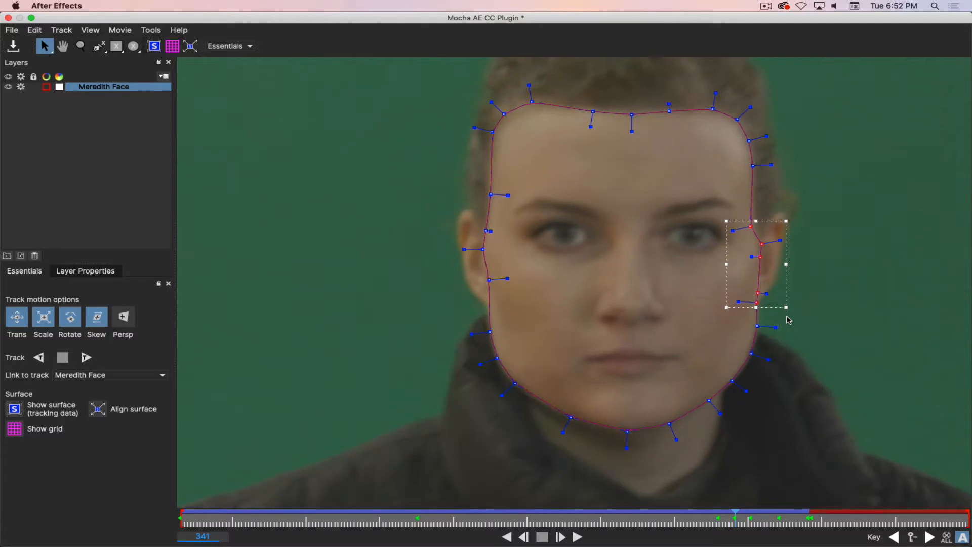
key(Left)
key(Right)
key(Right)
key(Right)
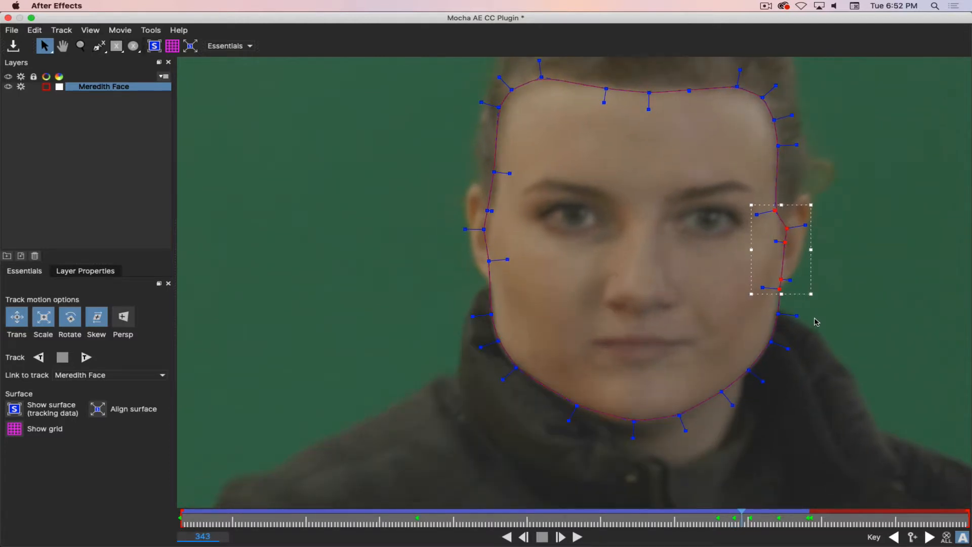
key(Right)
key(Right)
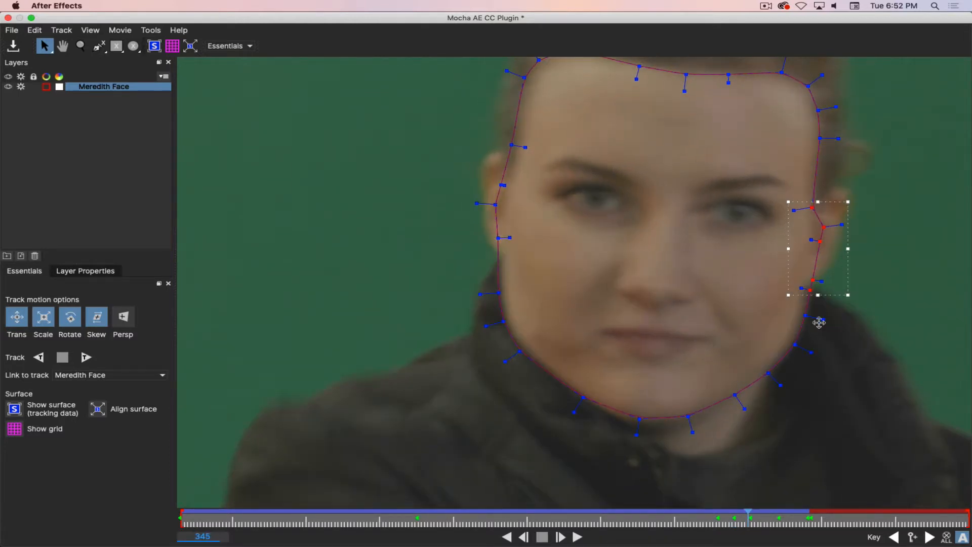
At frame 345, refit the outline along the image-left jaw and chin, and move the image-right ear-side points inward.
drag(440, 274, 556, 396)
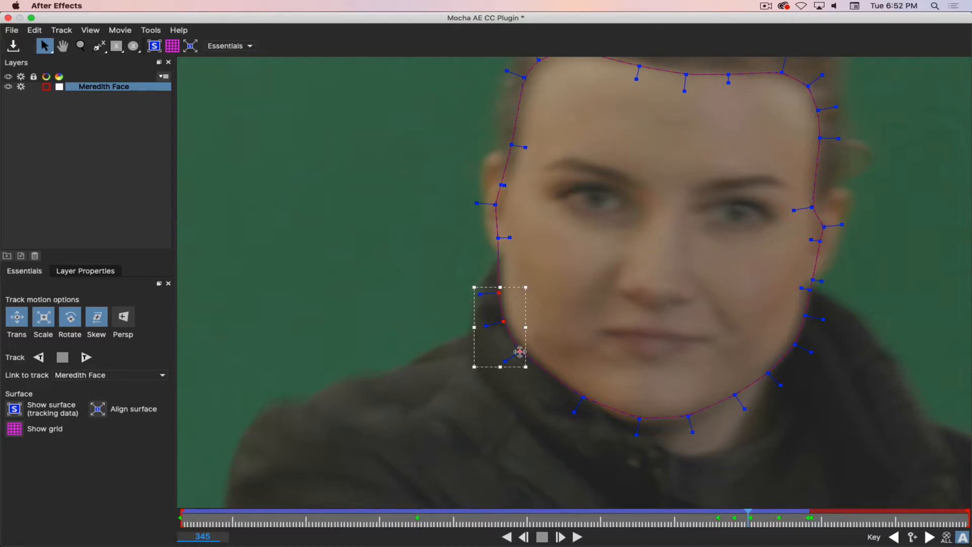
click(637, 421)
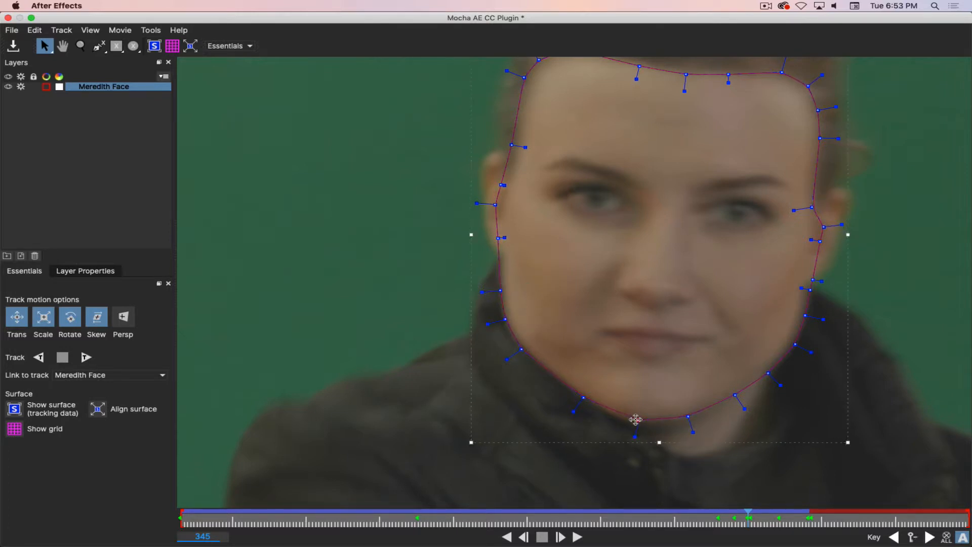
click(689, 416)
drag(823, 225, 813, 243)
drag(812, 279, 807, 289)
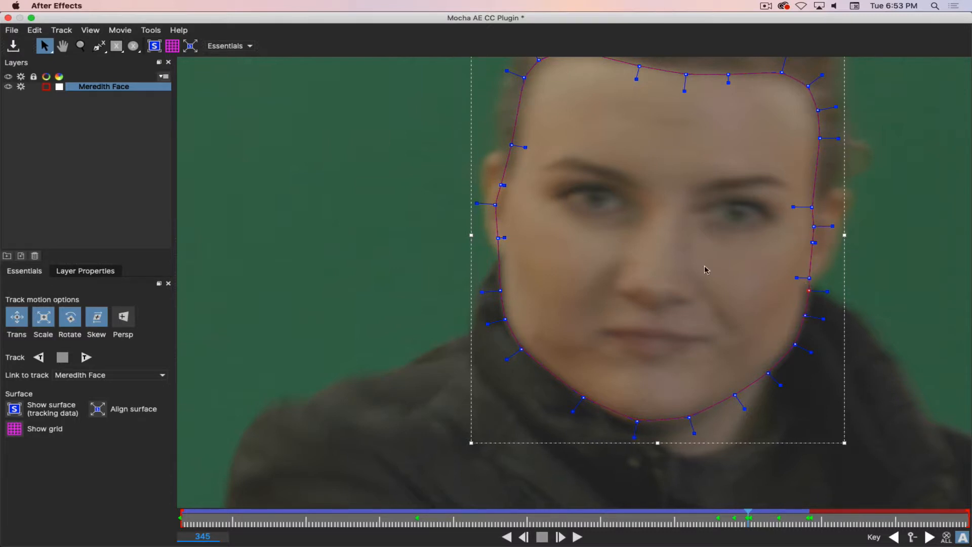
Tighten the frame 345 outline at the image-left hairline corner and beside the image-left ear.
key(x)
drag(570, 248, 569, 339)
drag(414, 106, 636, 222)
drag(570, 142, 574, 144)
drag(429, 218, 582, 361)
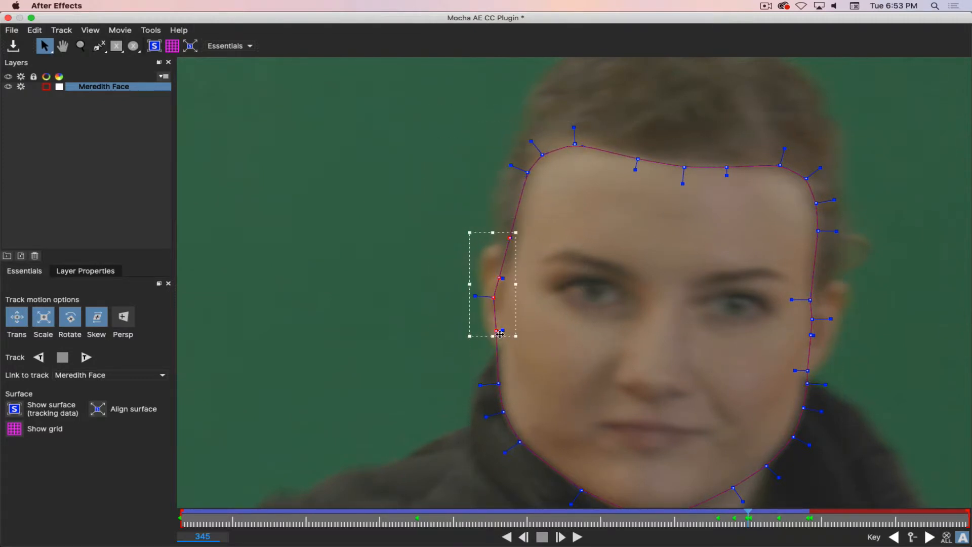
drag(495, 330, 502, 332)
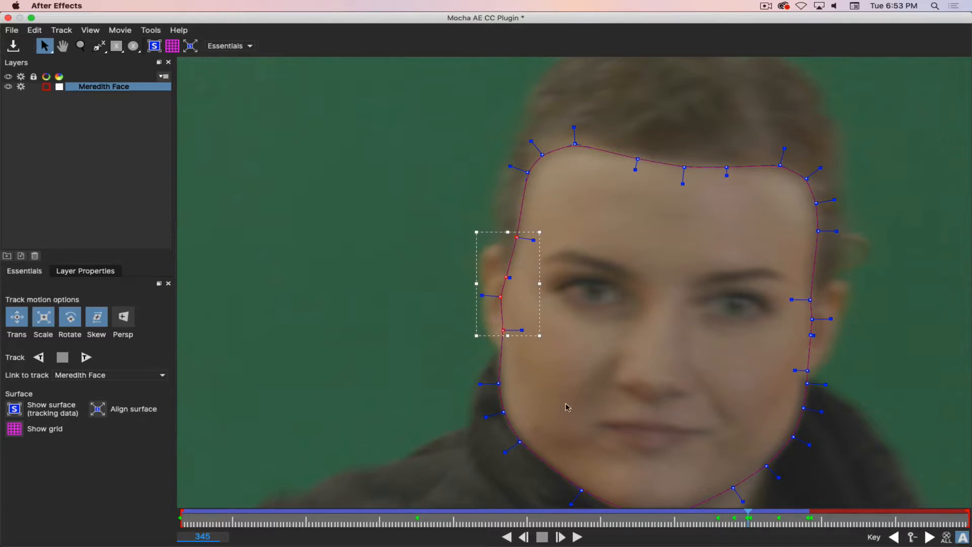
Compare the lower face outline back and forth between frames 345 and 349.
drag(567, 407, 498, 200)
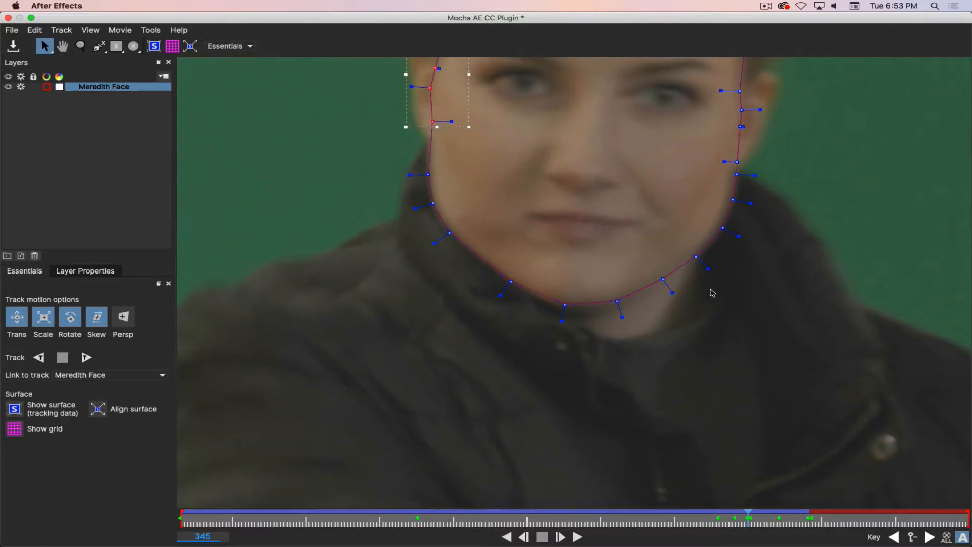
key(Right)
key(Right)
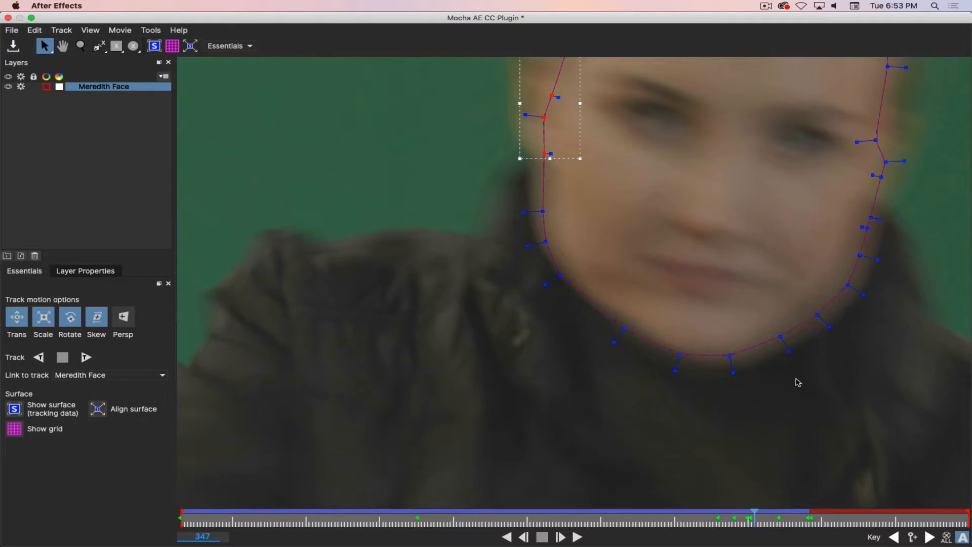
drag(796, 382, 602, 326)
key(Right)
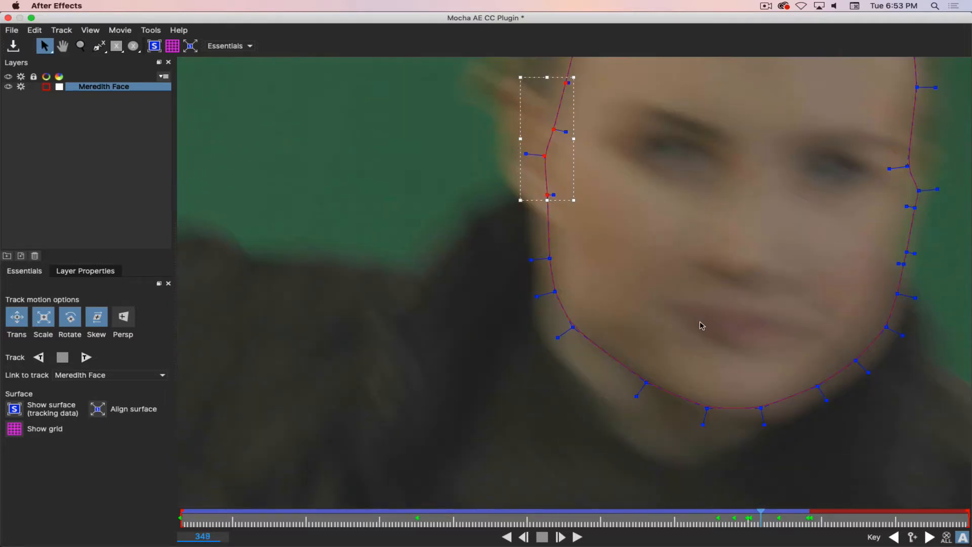
key(Left)
key(Left)
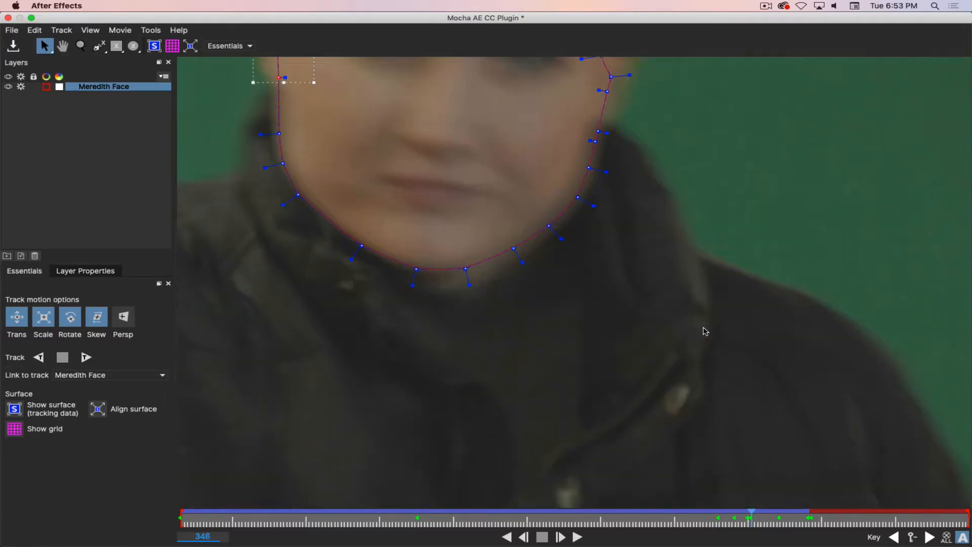
key(Left)
key(Right)
key(Right)
key(Right)
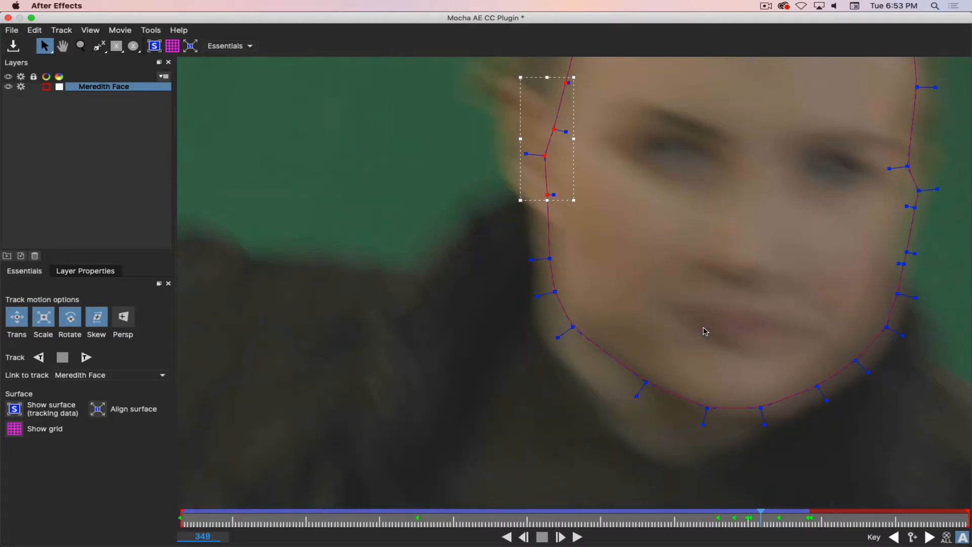
At frame 349, move the outline points along the image-right cheek and jaw slightly inward.
key(x)
drag(737, 293, 613, 293)
drag(860, 182, 699, 352)
drag(756, 326, 754, 327)
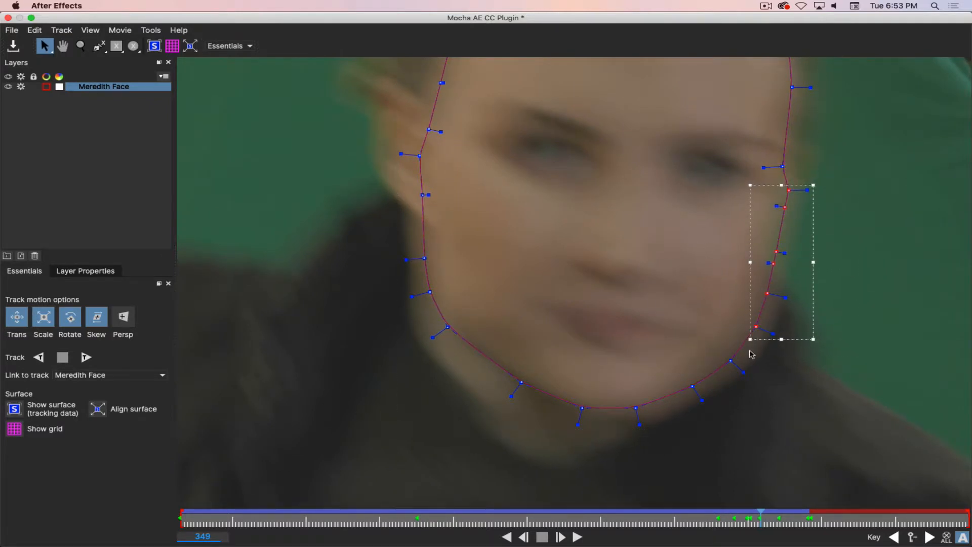
click(727, 360)
At frame 349, move the image-left hairline corner points and the point beside the image-left ear slightly outward.
key(x)
drag(687, 245, 645, 358)
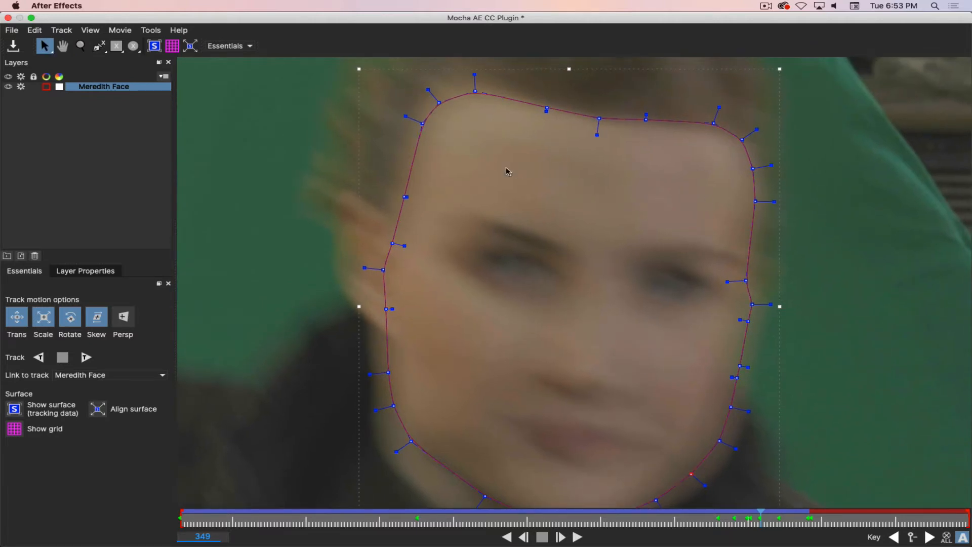
drag(508, 171, 372, 69)
drag(439, 103, 434, 98)
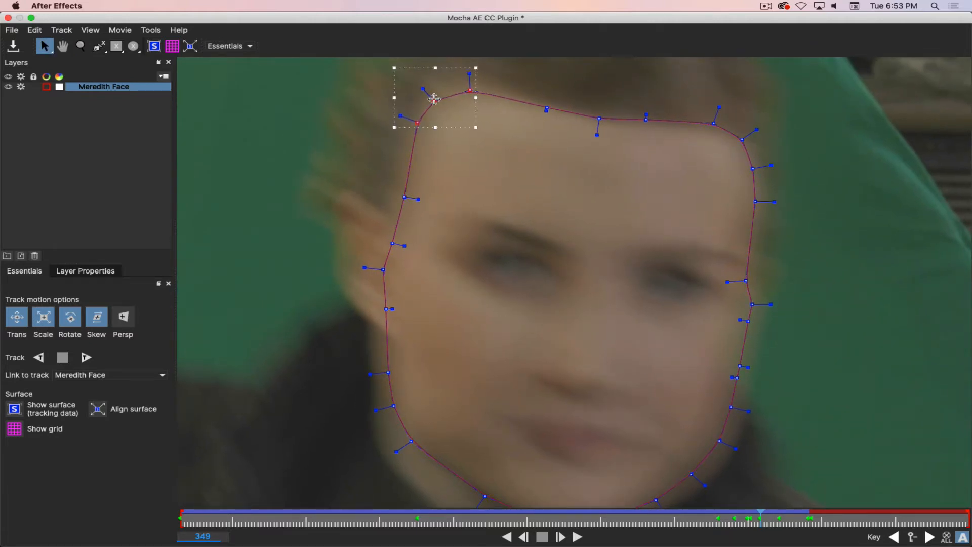
click(392, 242)
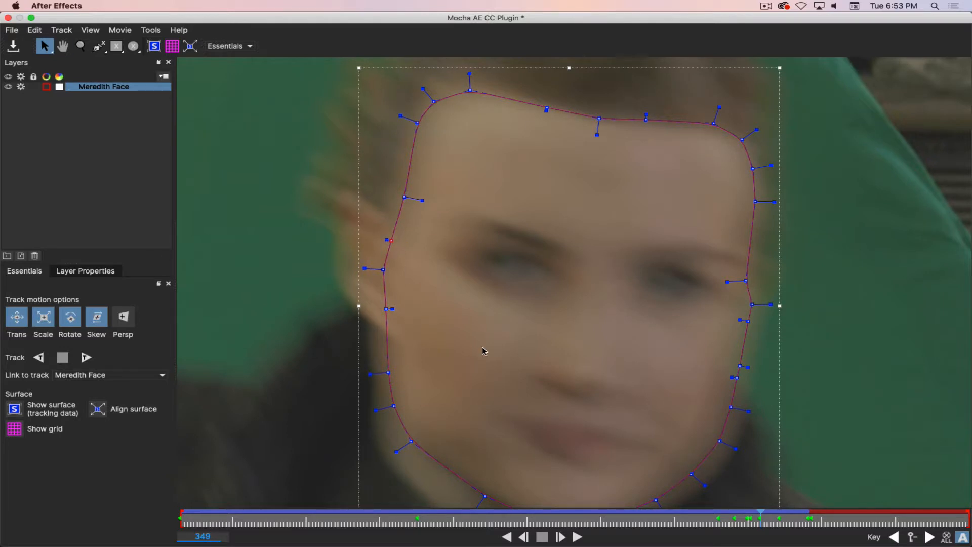
At frame 349, move the lower image-left cheek and jaw points slightly inward.
key(x)
drag(482, 349, 496, 182)
key(s)
drag(402, 206, 406, 206)
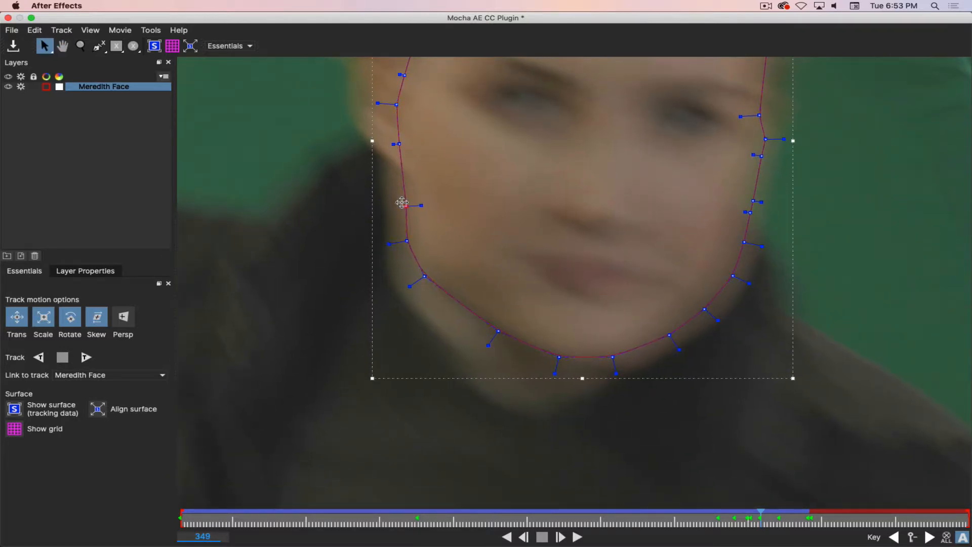
drag(424, 276, 428, 277)
Examine the chin and then the whole face outline at frame 349, and follow it forward to frame 352.
key(x)
drag(700, 381, 676, 340)
key(s)
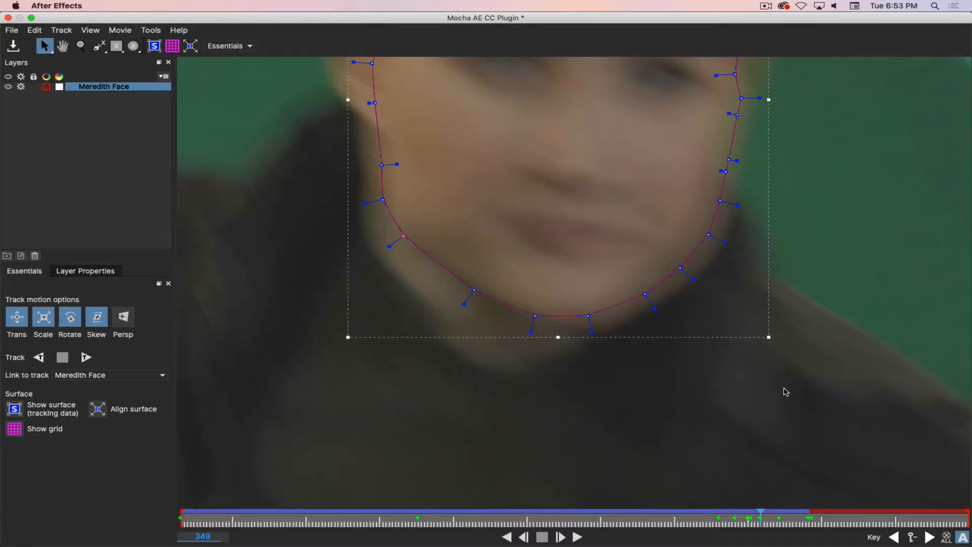
key(x)
drag(805, 335, 789, 418)
key(s)
key(z)
drag(769, 249, 803, 302)
key(x)
drag(830, 264, 784, 302)
key(period)
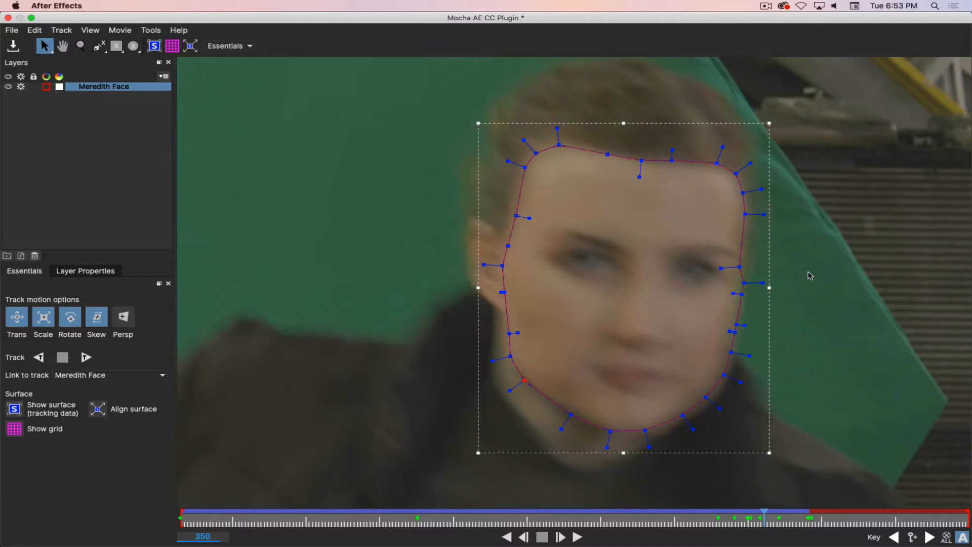
key(period)
key(period)
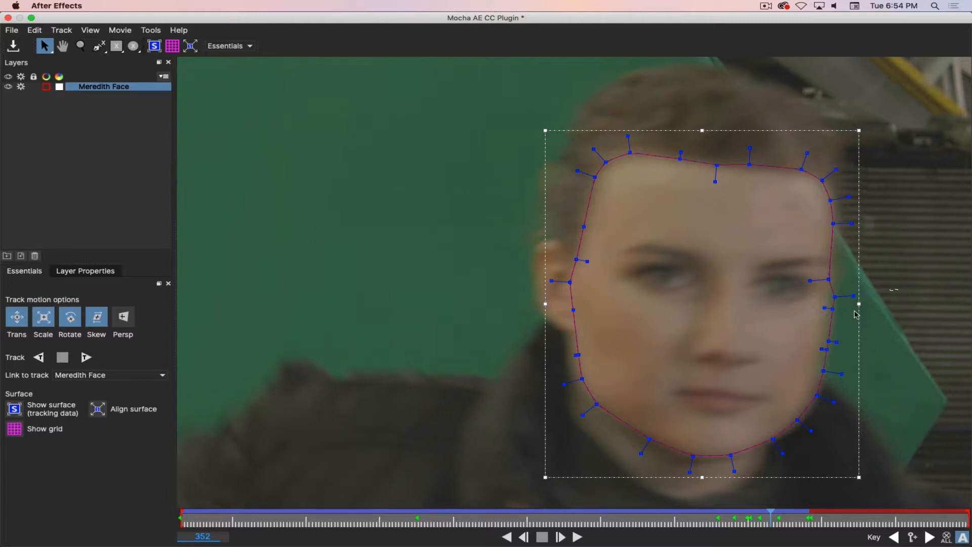
At frame 352, nudge the image-right cheek points inward and adjust the image-left hairline corner points.
drag(896, 288, 776, 401)
drag(822, 370, 820, 370)
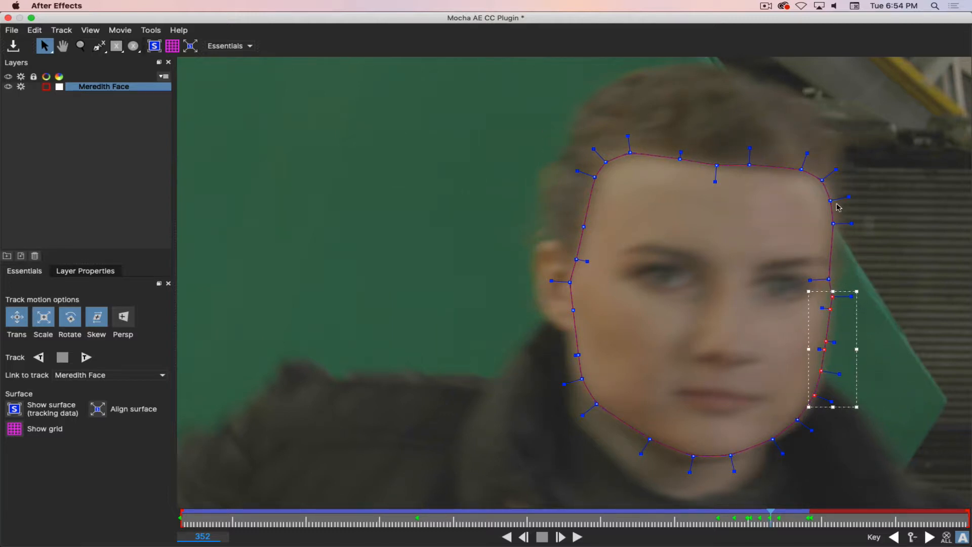
drag(572, 128, 690, 183)
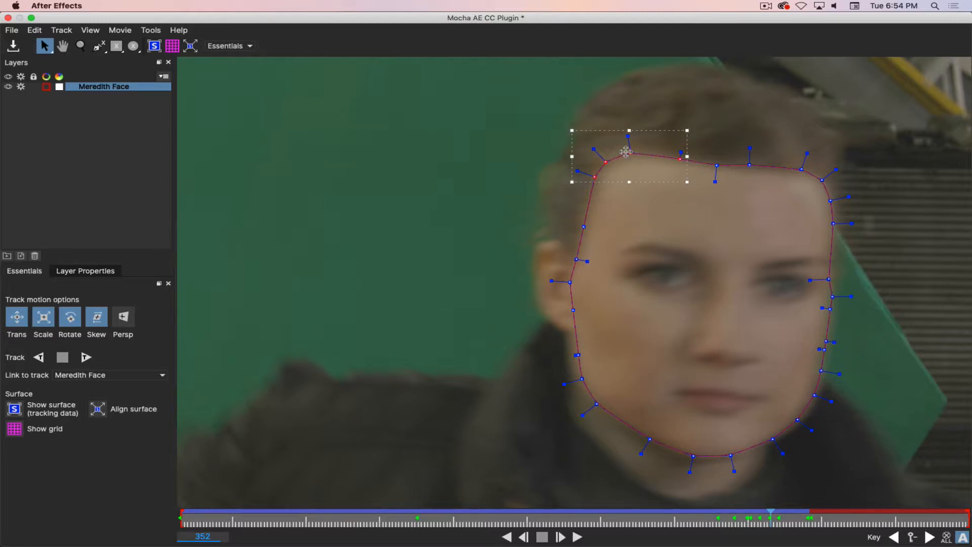
Advance to frame 354 and move the outline points along the image-right cheek slightly inward.
key(period)
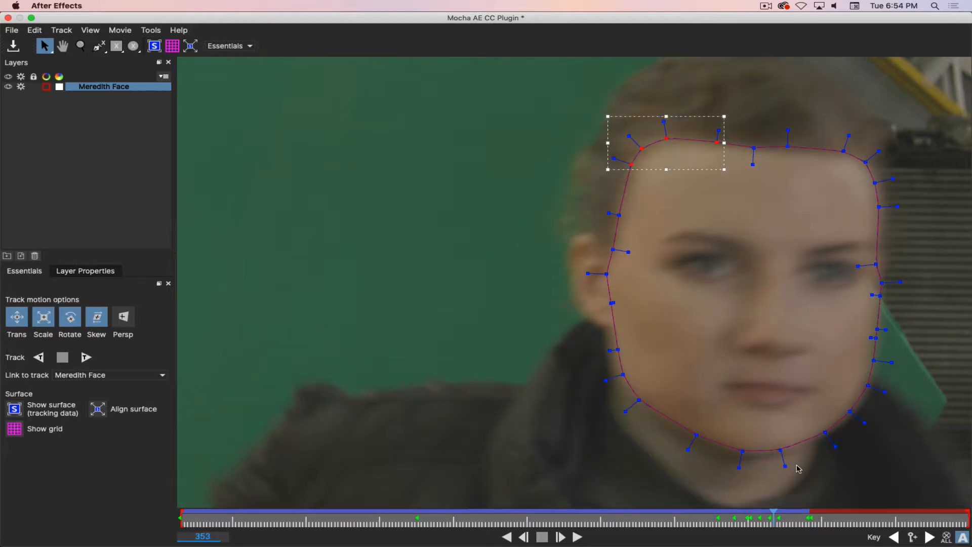
key(Right)
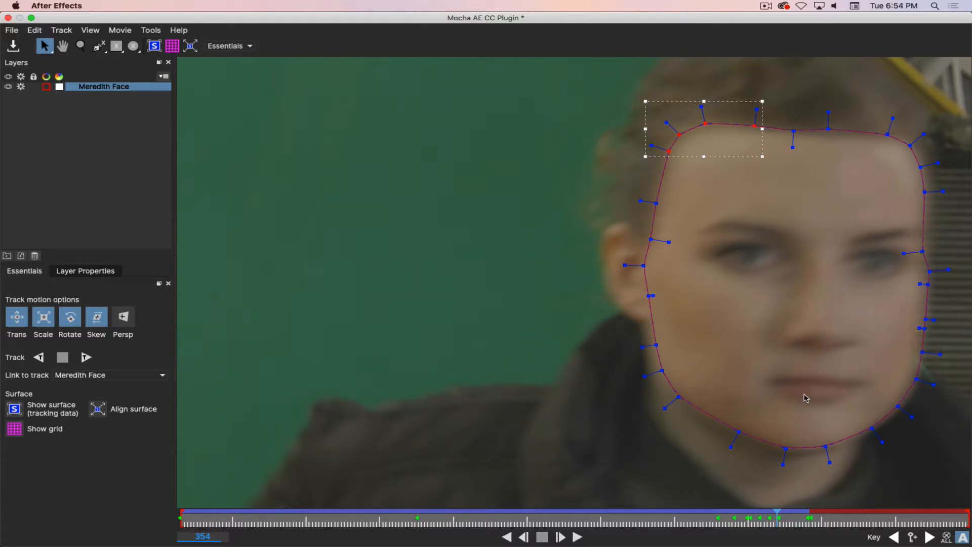
drag(964, 261, 913, 378)
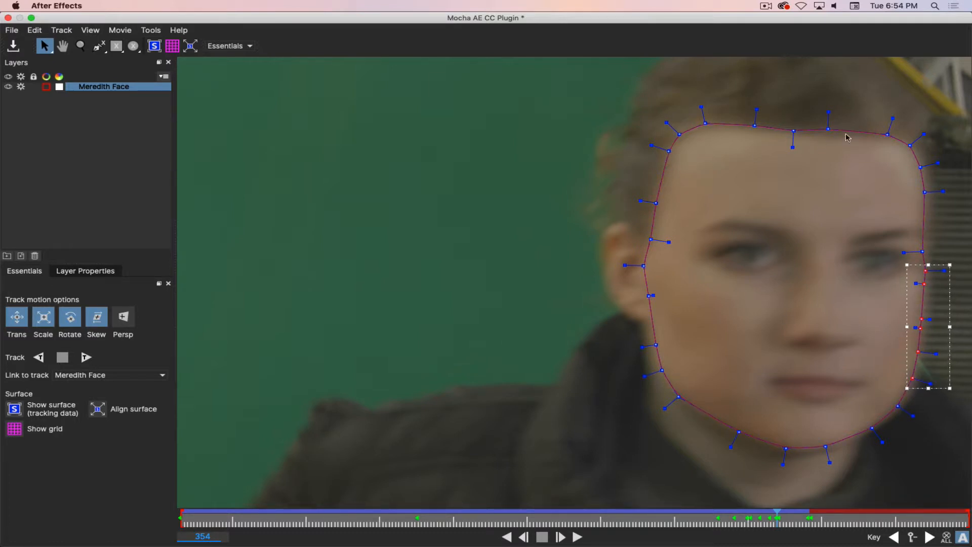
Review the face outline forward from frame 354 to frame 359 and return to frame 358.
key(Right)
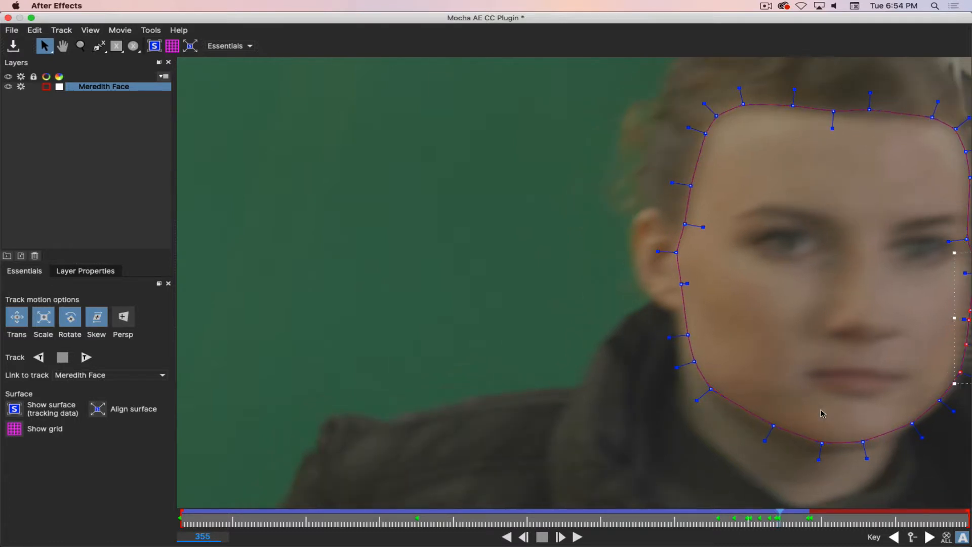
key(Right)
key(Right)
key(Right)
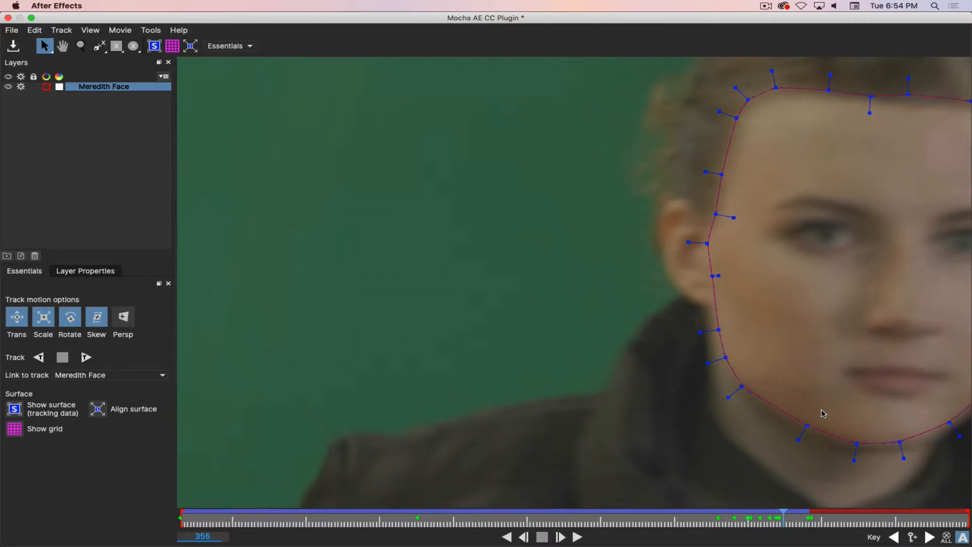
key(Right)
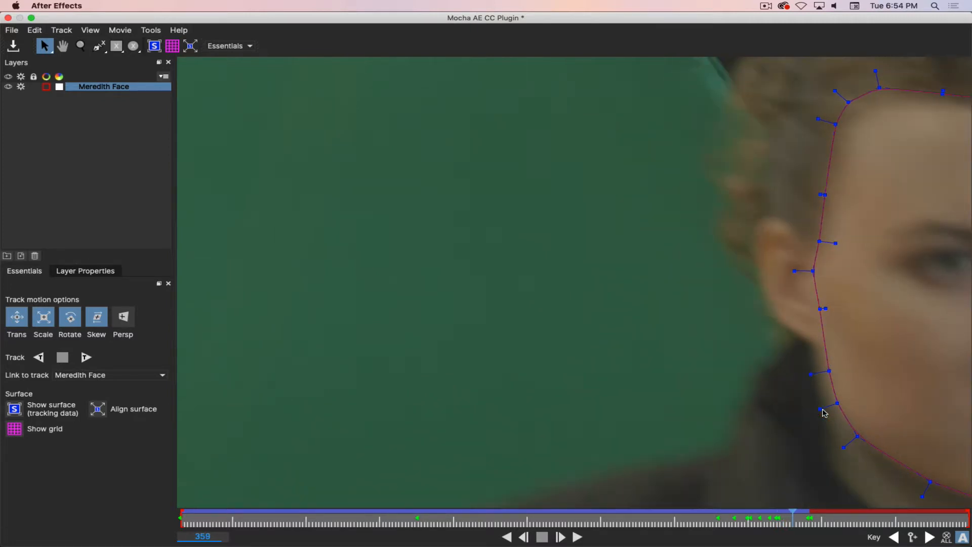
key(x)
drag(878, 440, 498, 366)
key(s)
key(Left)
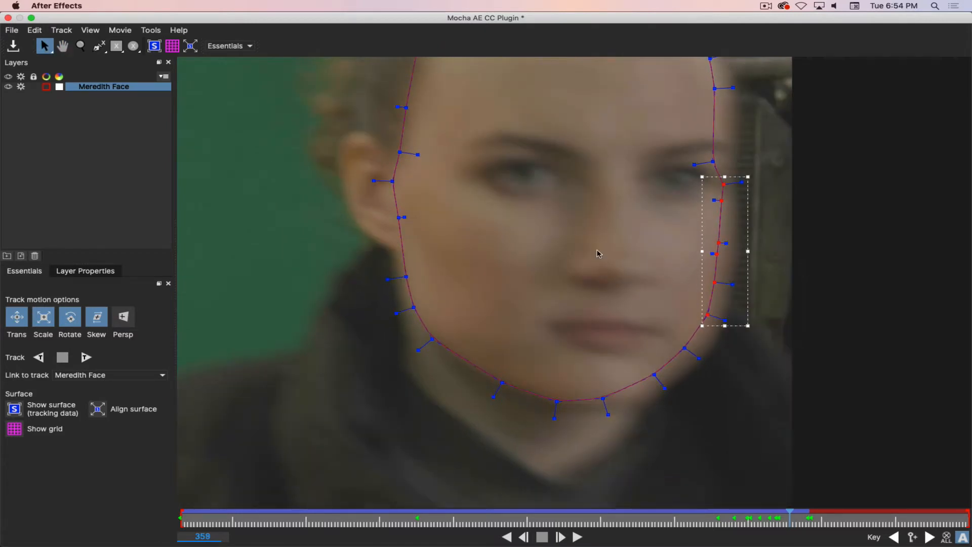
key(Left)
key(x)
drag(596, 250, 607, 327)
key(Right)
key(Left)
key(z)
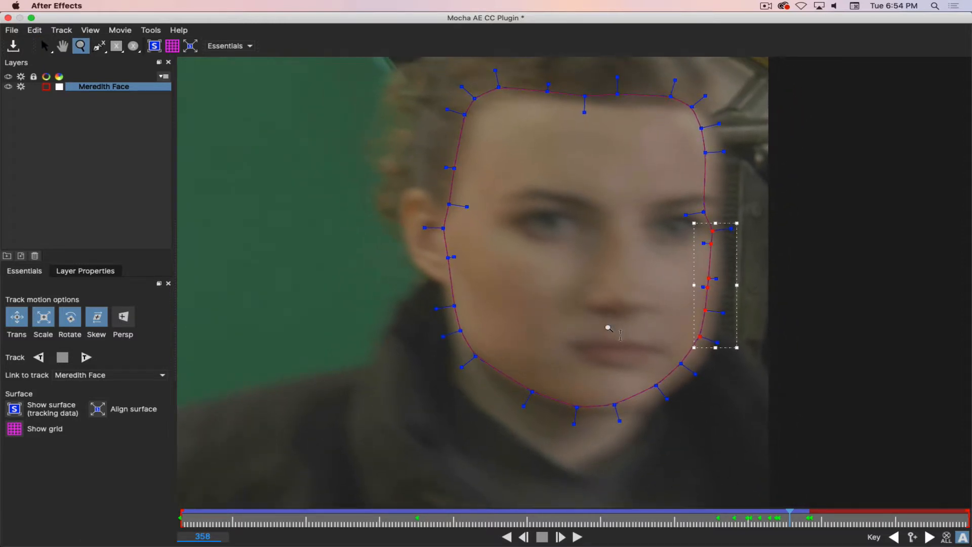
At frame 358, lower the hairline points, move the image-left side inward, and extend the image-right side and upper corner outward.
drag(484, 72, 700, 121)
drag(408, 81, 452, 207)
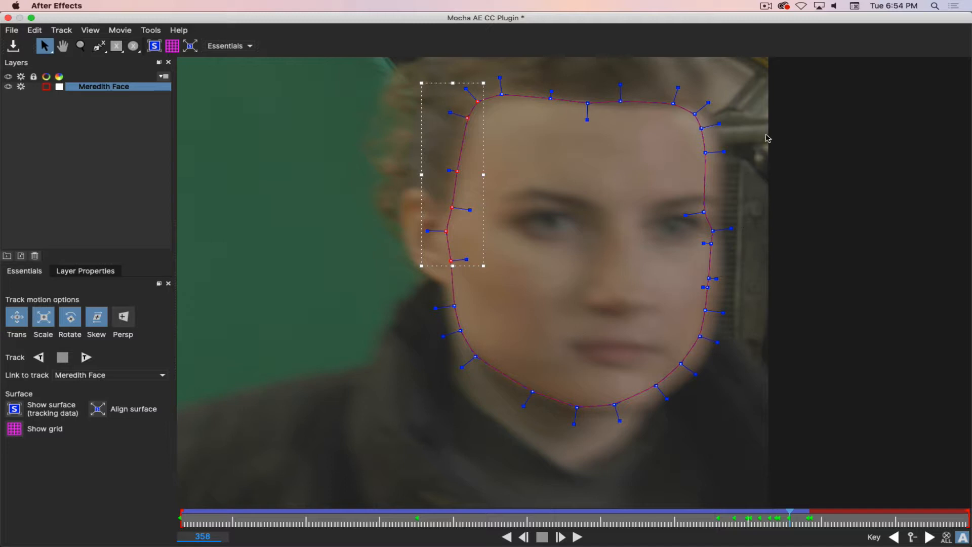
drag(824, 105, 690, 371)
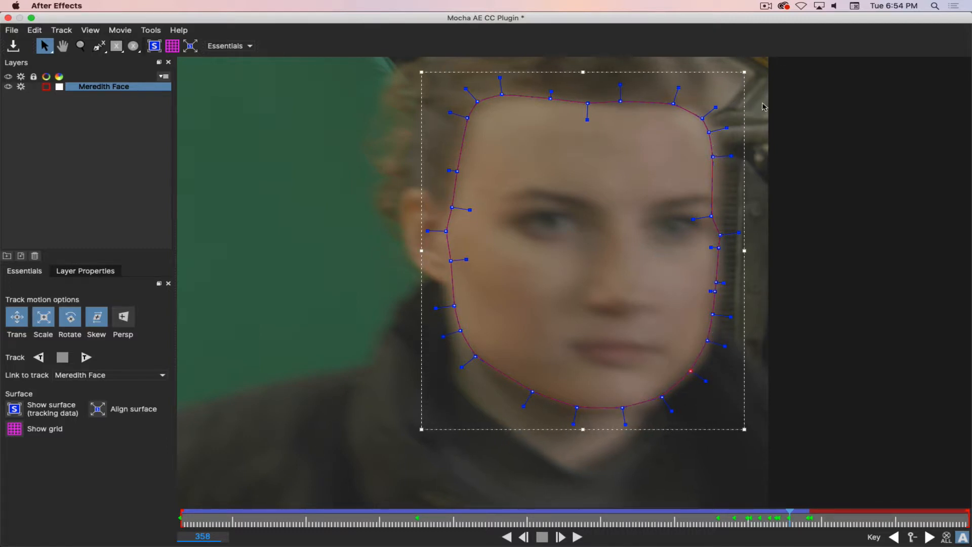
drag(815, 100, 713, 218)
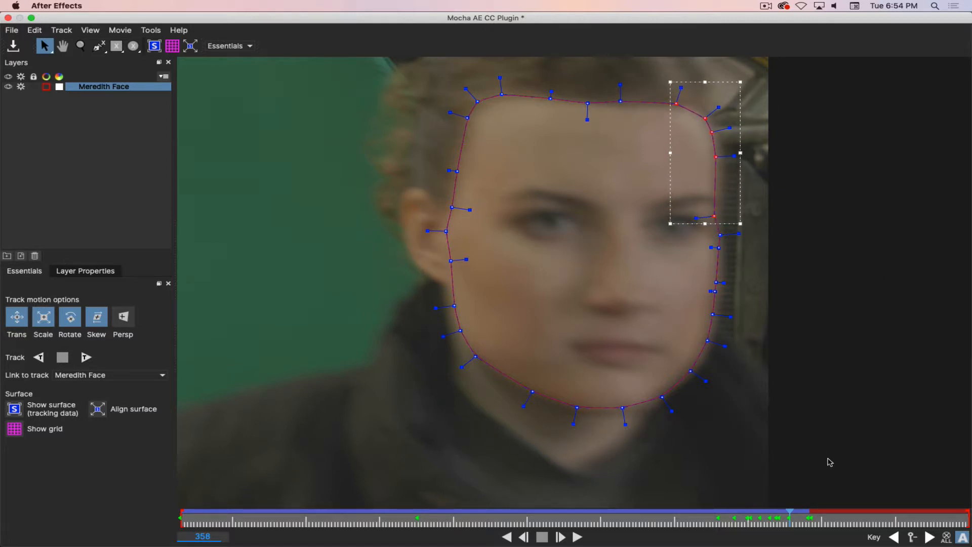
Advance to frame 359 and move the image-right outline points, from the hairline corner down to the jaw, slightly outward.
key(Right)
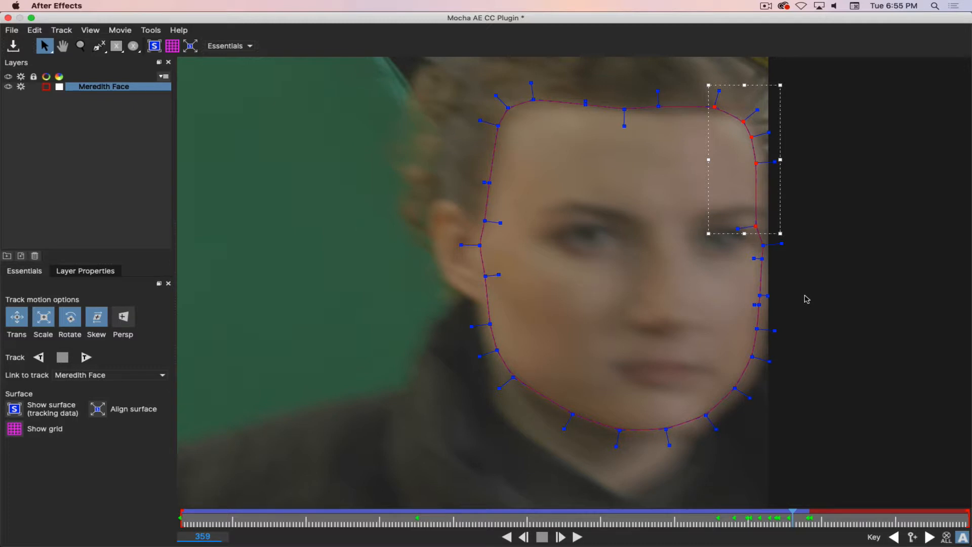
key(Right)
key(Left)
drag(690, 80, 856, 465)
drag(705, 415, 712, 414)
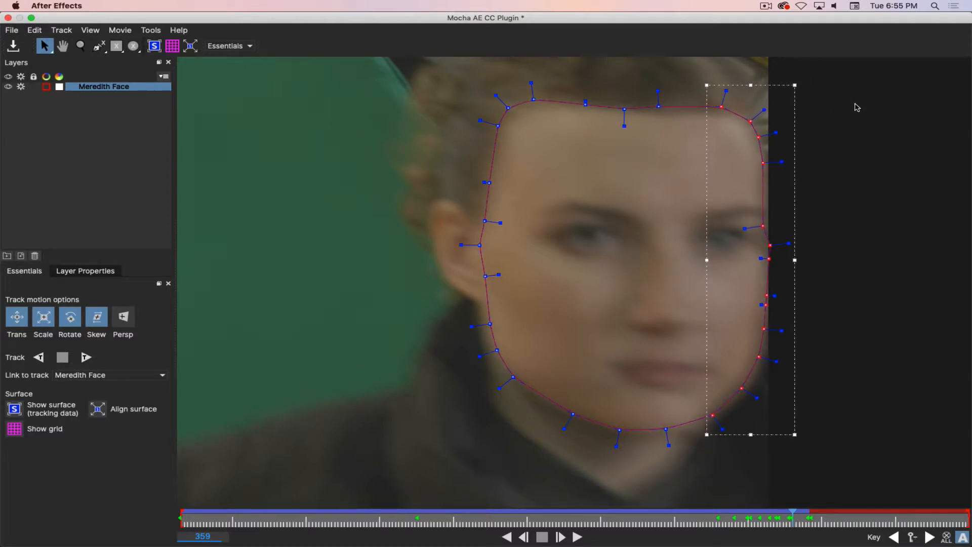
At frame 359, extend the image-right brow and temple points slightly outward and fine-tune the upper corner points.
drag(857, 87, 699, 242)
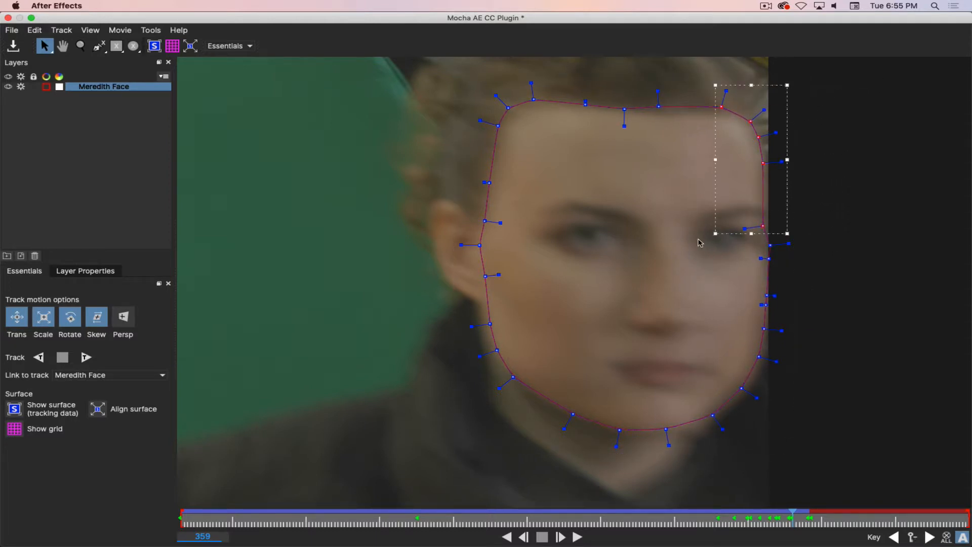
drag(762, 227, 764, 228)
drag(861, 85, 684, 186)
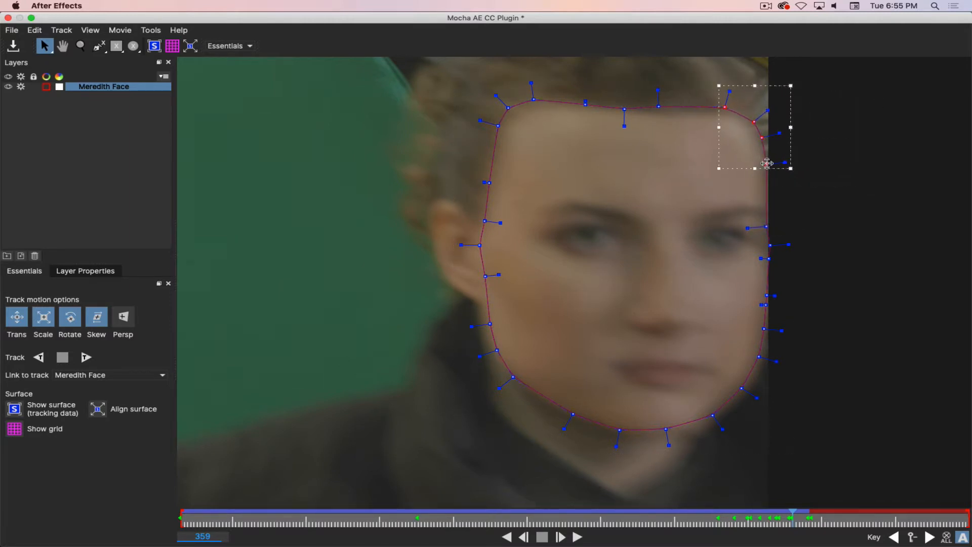
drag(766, 163, 763, 165)
Review the face outline's fit forward from frame 359 to frame 362.
key(Right)
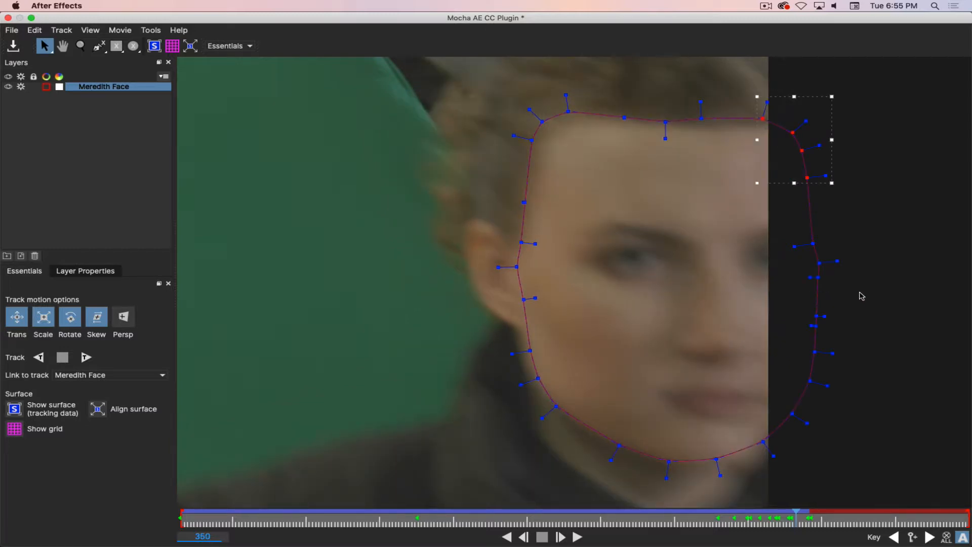
key(Right)
key(Right)
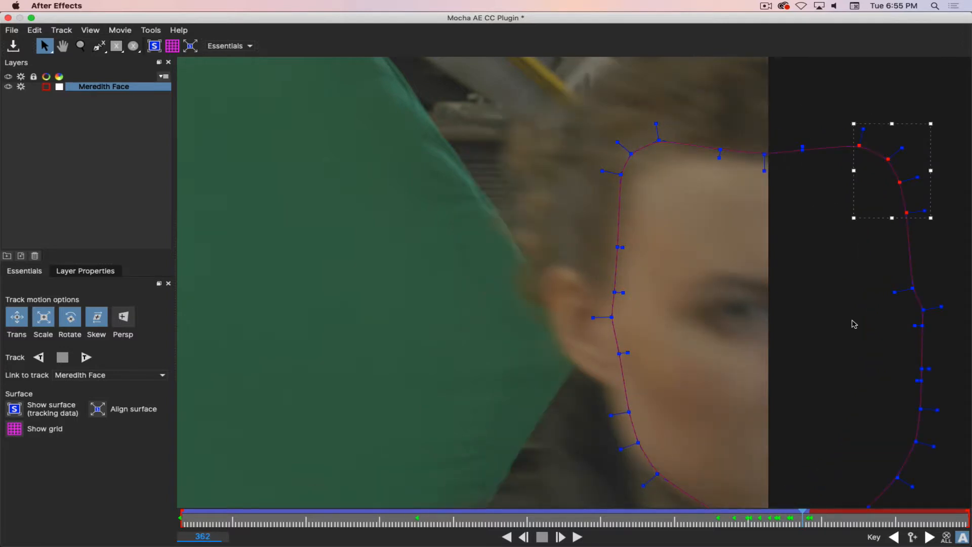
Step through the frames between 364 and 347 to check how the face mask follows the moving head.
key(Right)
key(Right)
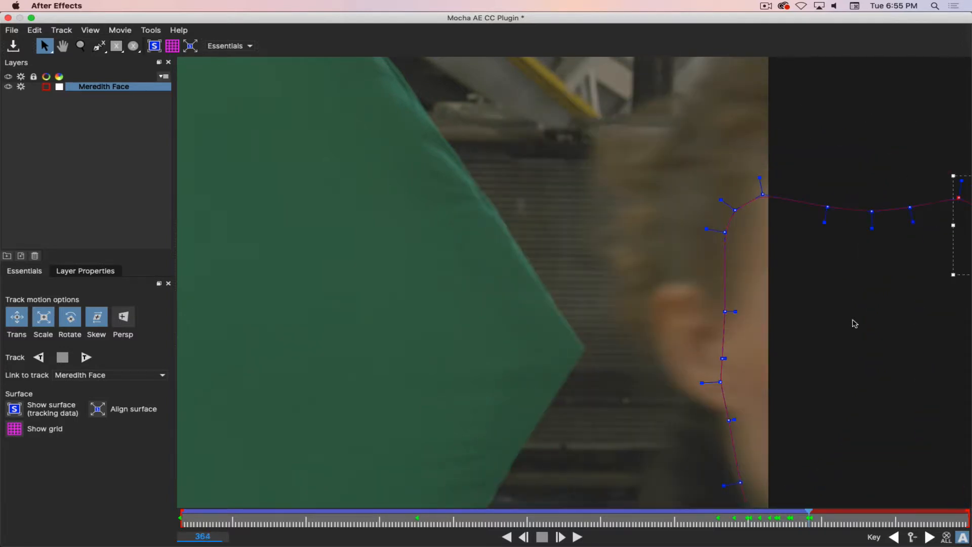
key(Right)
key(Left)
key(Left)
key(Left)
key(Left)
key(Left)
key(Left)
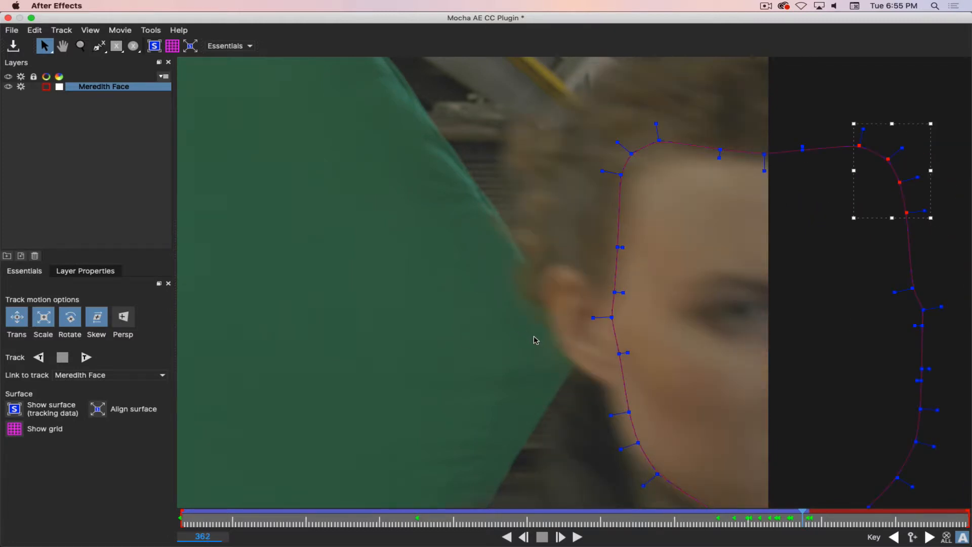
key(Left)
key(Left)
key(Left)
key(Left)
key(Left)
key(Left)
key(Left)
key(Left)
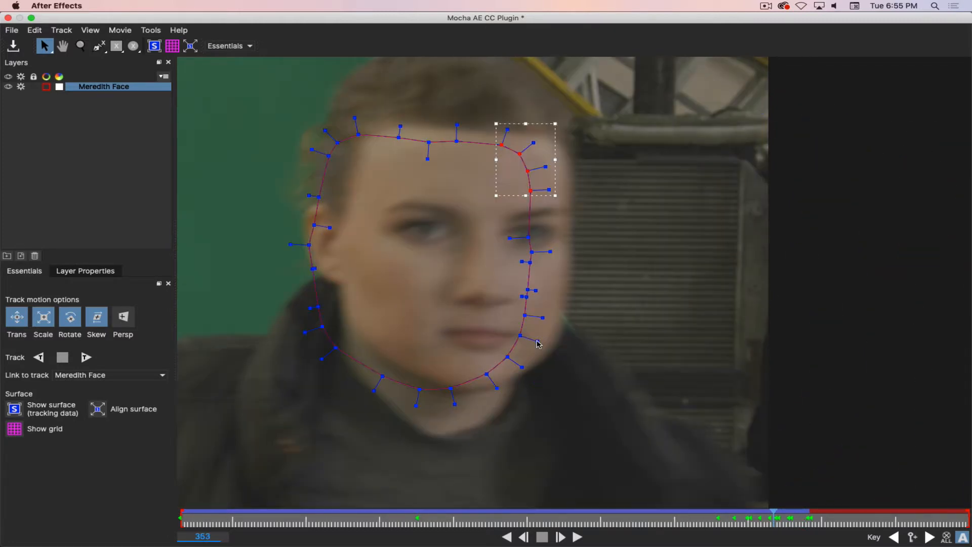
key(Left)
key(Left)
key(Left)
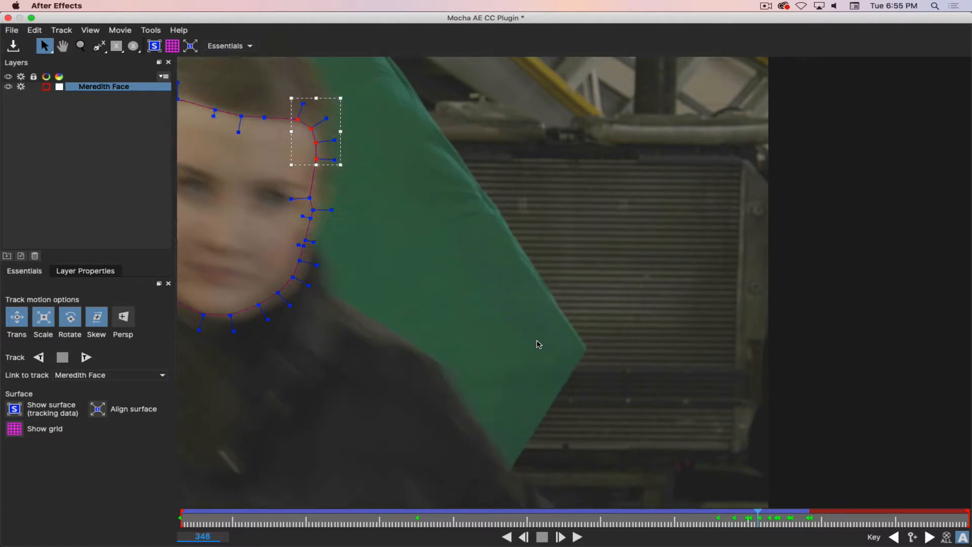
key(Left)
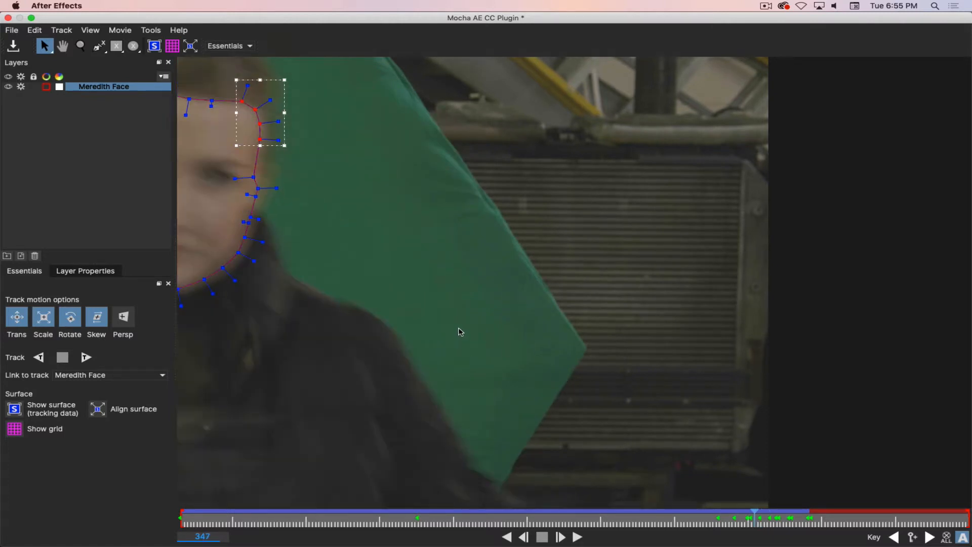
View the whole frame with the face layer deselected and inspect its mask back to frame 340.
key(z)
drag(451, 279, 451, 417)
drag(445, 328, 446, 361)
key(x)
drag(371, 367, 665, 384)
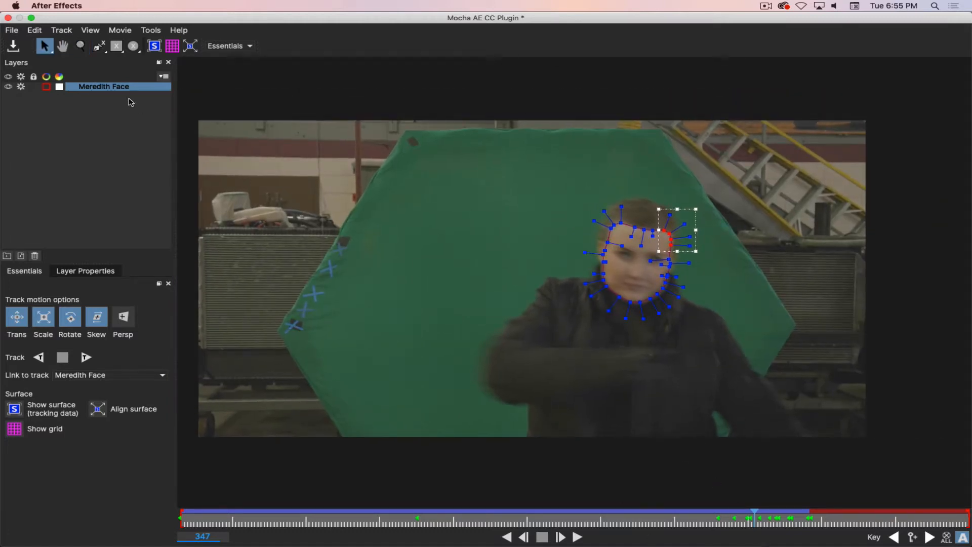
click(88, 140)
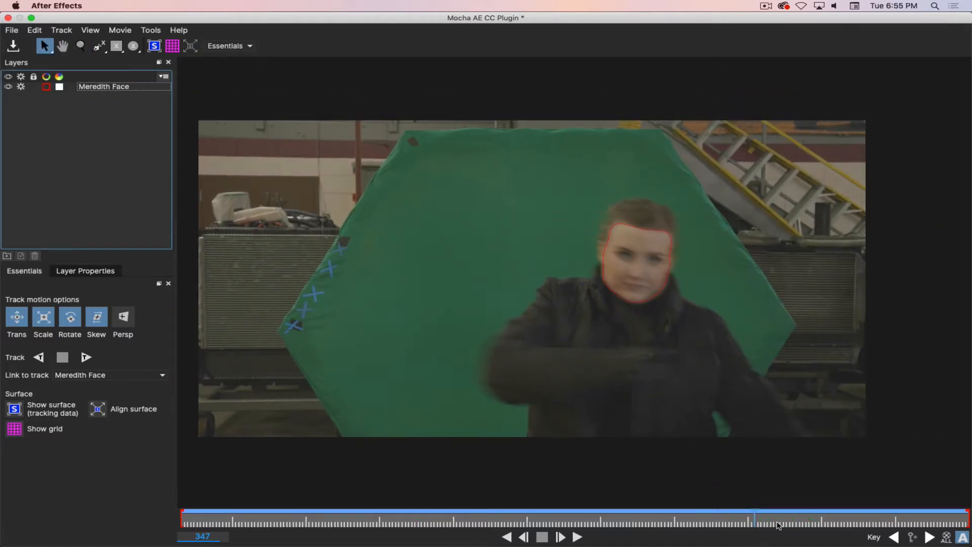
drag(754, 515, 731, 516)
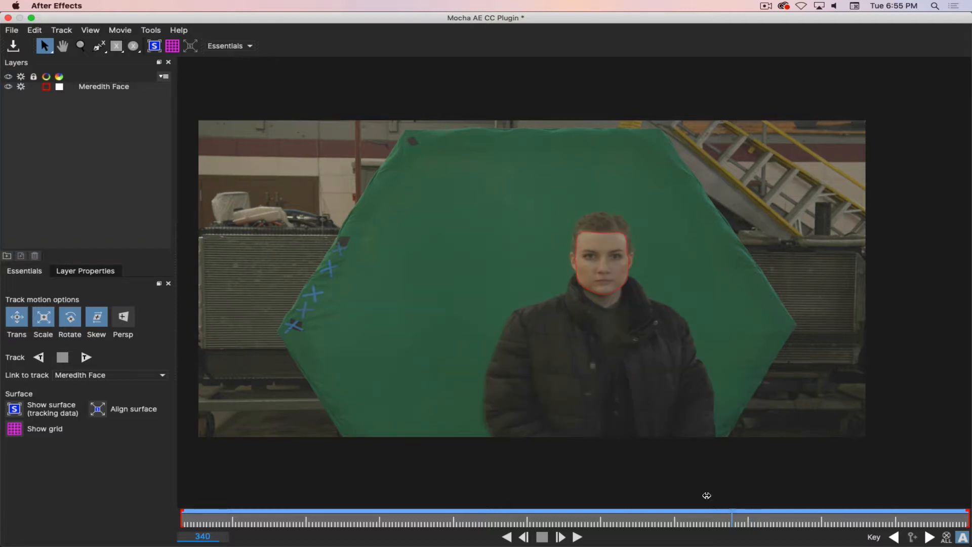
click(125, 88)
click(164, 77)
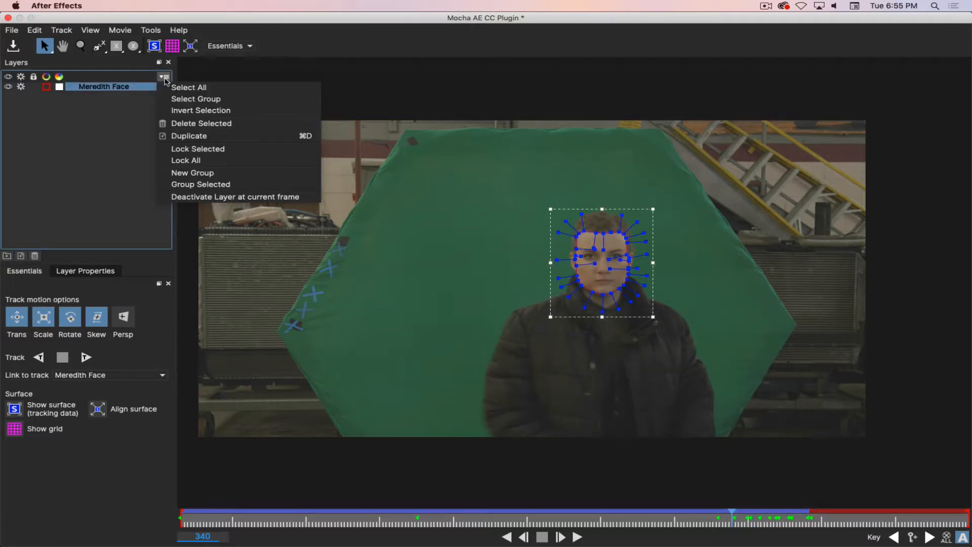
click(145, 83)
right_click(133, 89)
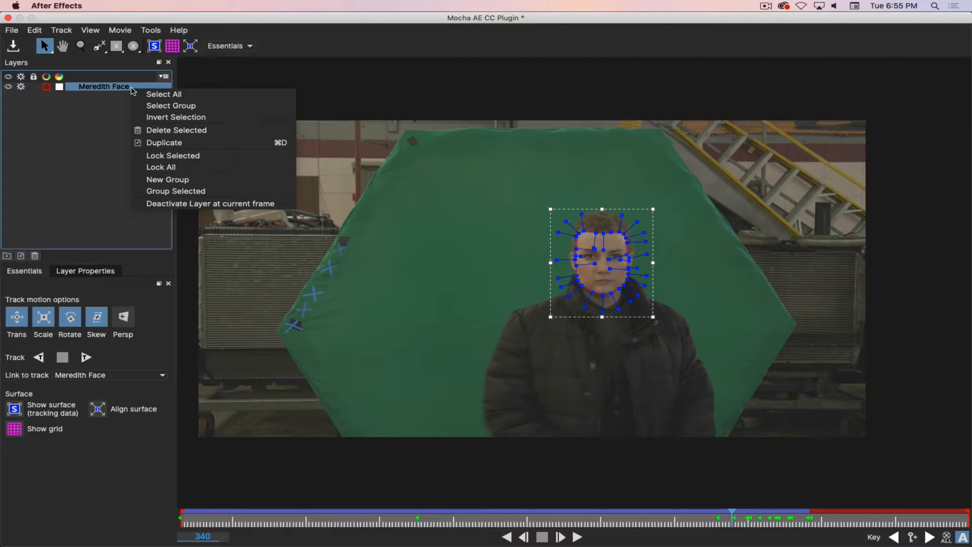
click(98, 139)
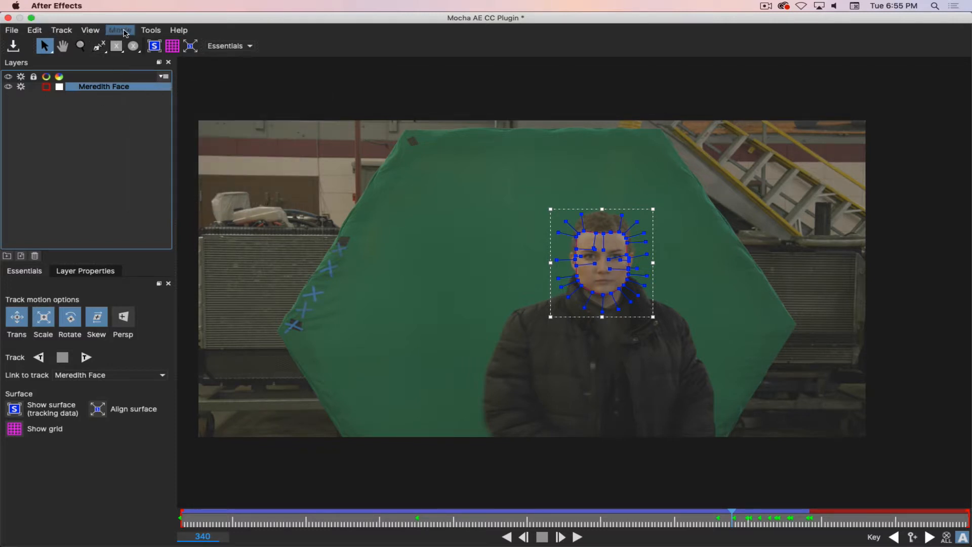
click(145, 32)
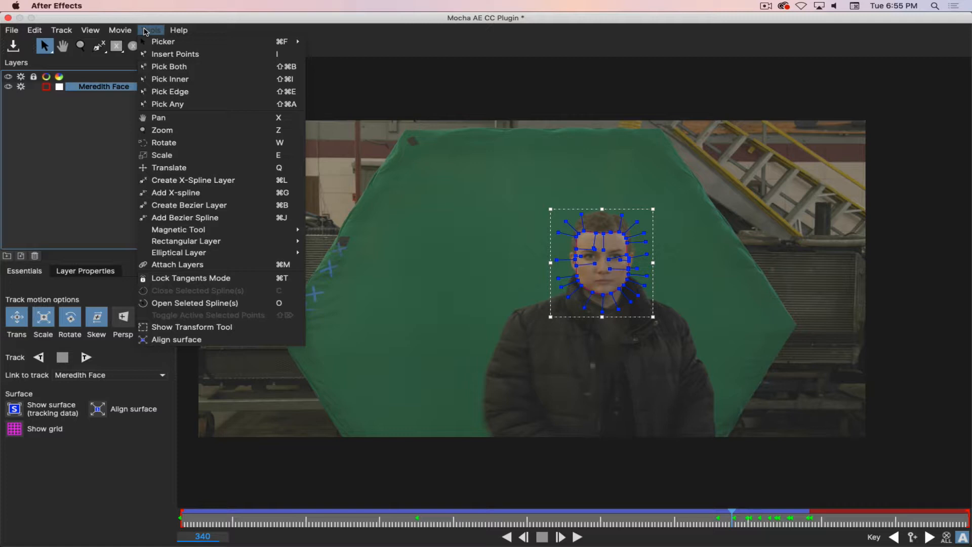
click(146, 31)
Save the Mocha project with the finished face mask.
click(12, 31)
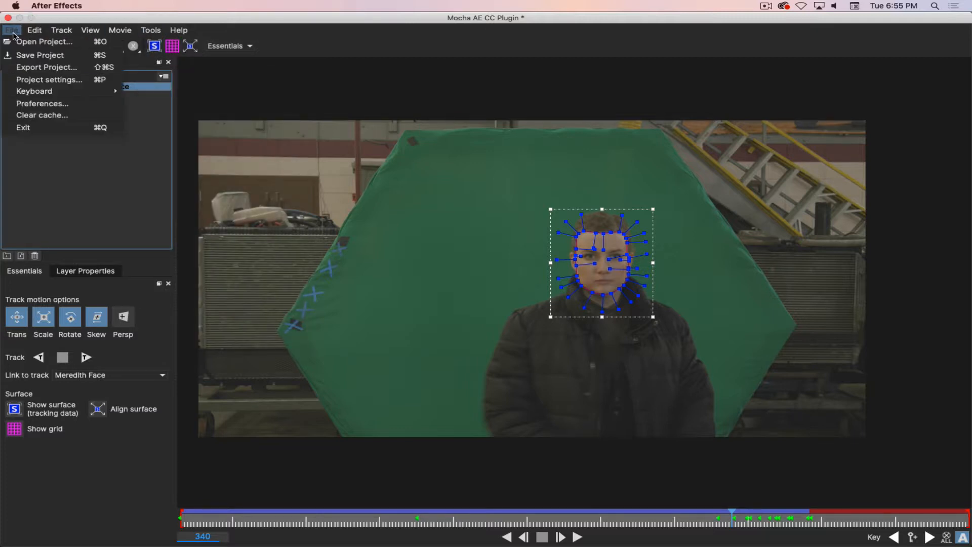
click(39, 56)
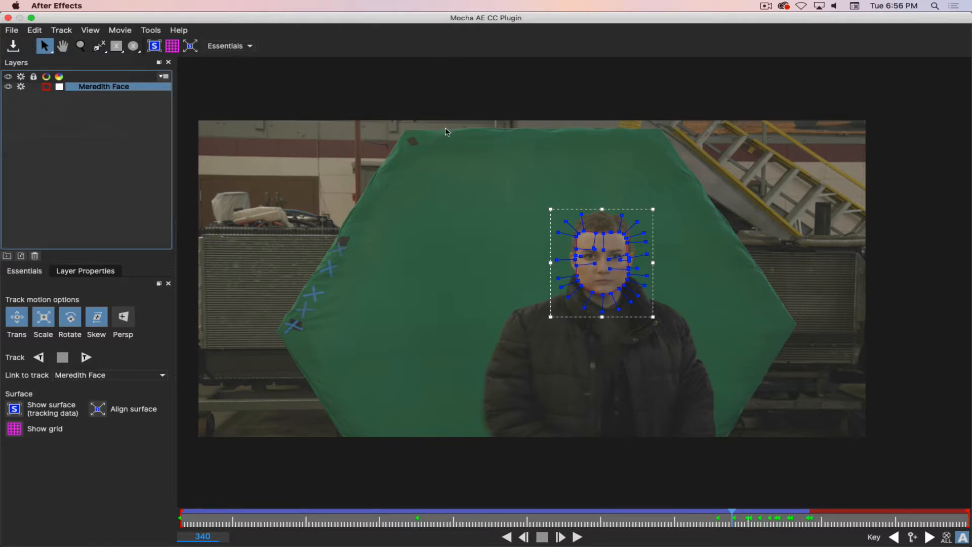
click(12, 29)
click(38, 53)
Check the face mask from frame 340 to frame 346 with its layer deselected.
drag(733, 515, 742, 515)
key(Right)
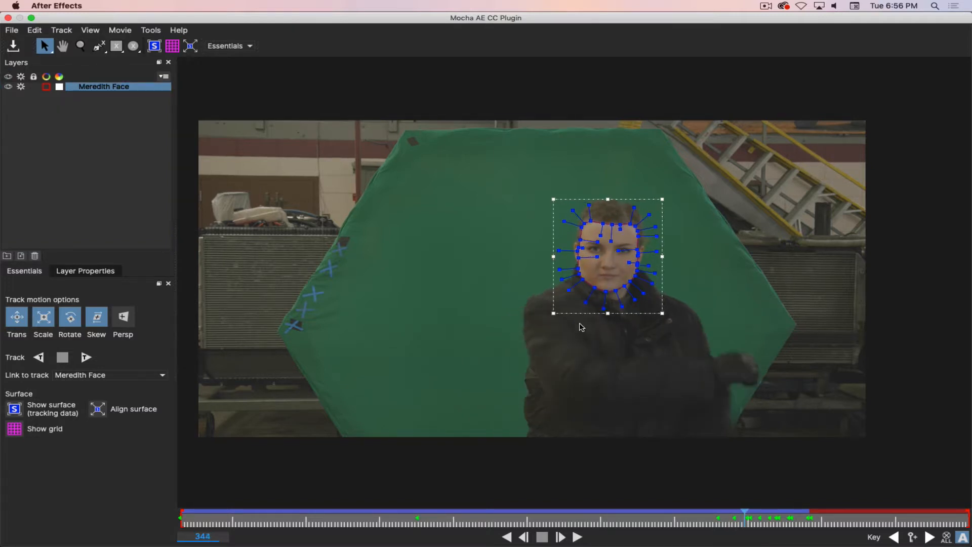
key(Right)
key(Right)
click(61, 142)
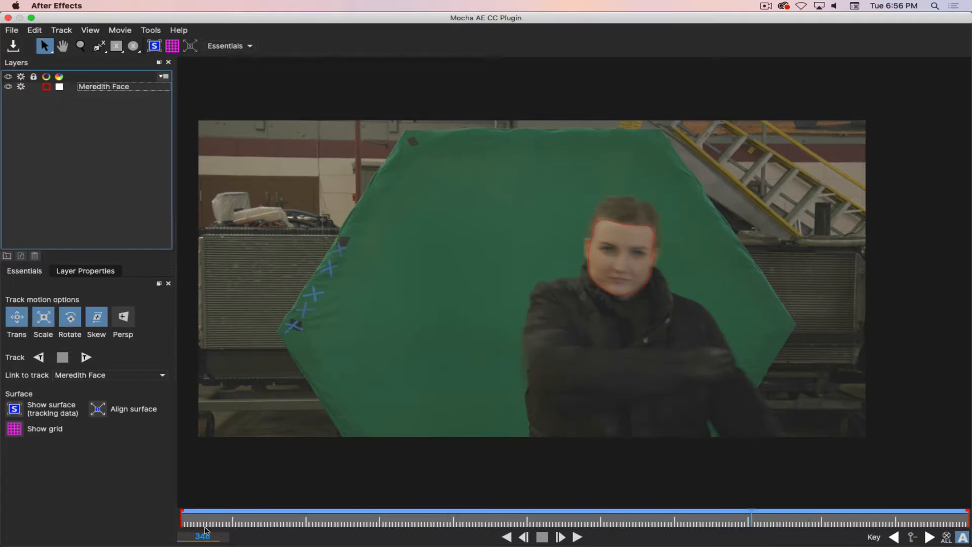
At frame 169, start an X-spline layer beside the ear at image right and trace the hair edge up to the parting.
click(205, 526)
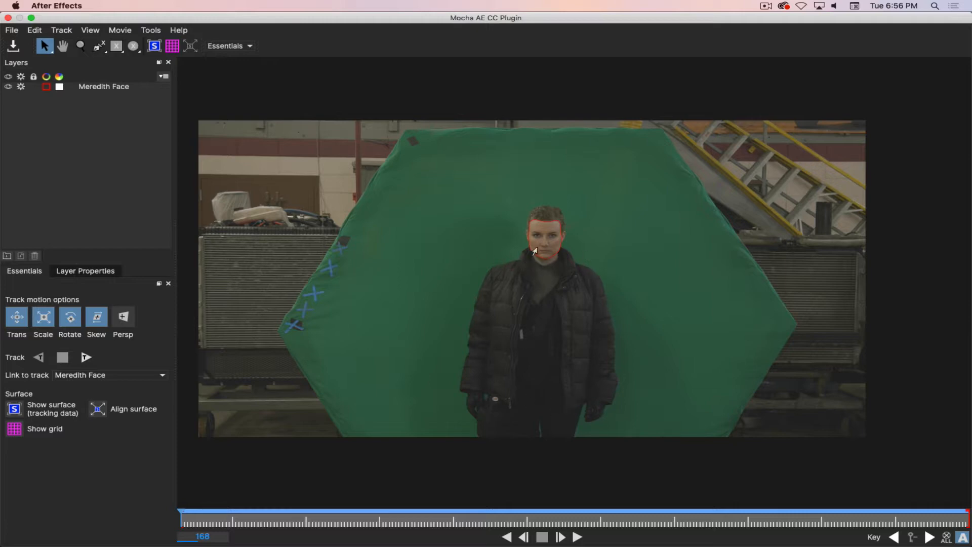
key(Right)
key(z)
drag(548, 245, 550, 308)
key(x)
click(99, 46)
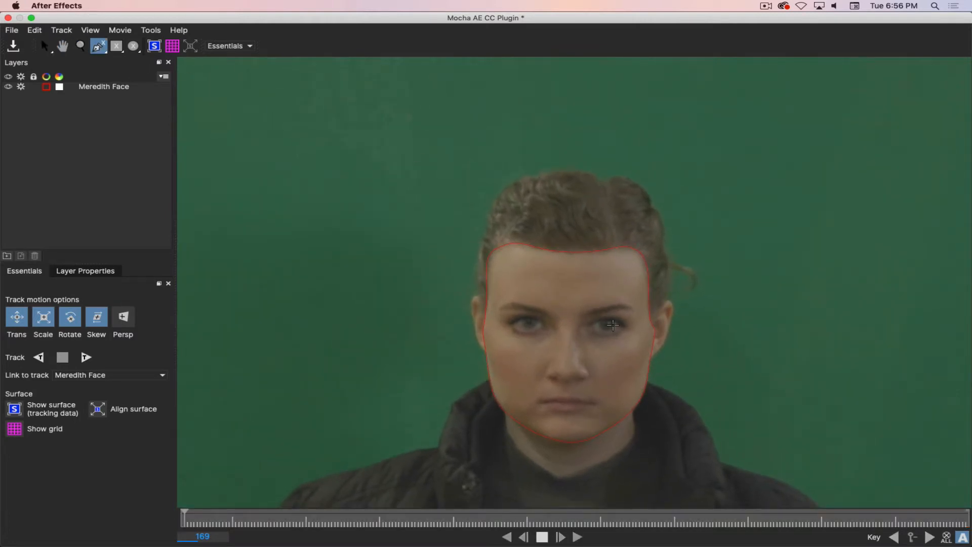
key(z)
drag(612, 325, 574, 291)
click(685, 335)
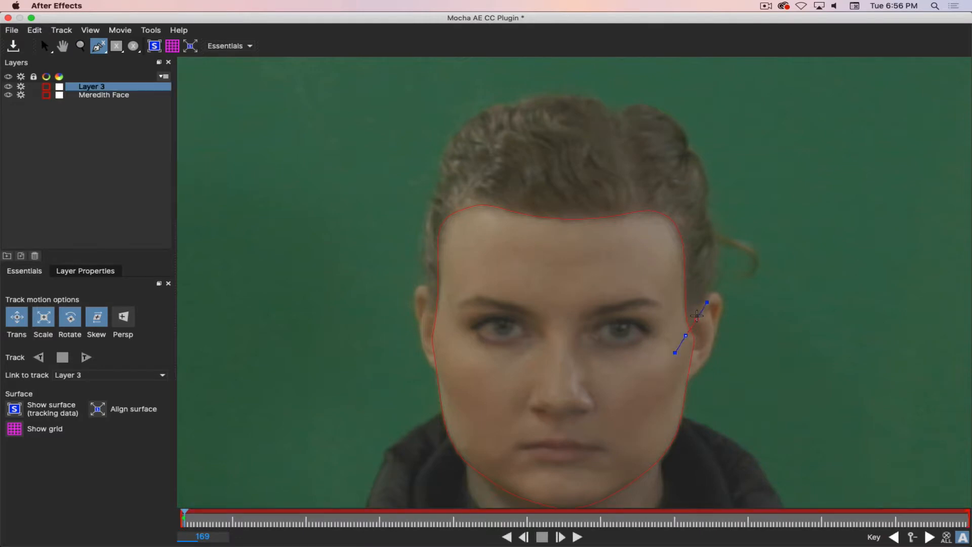
click(697, 316)
click(711, 285)
click(717, 254)
click(717, 254)
click(717, 241)
click(708, 216)
click(707, 198)
click(708, 186)
click(701, 159)
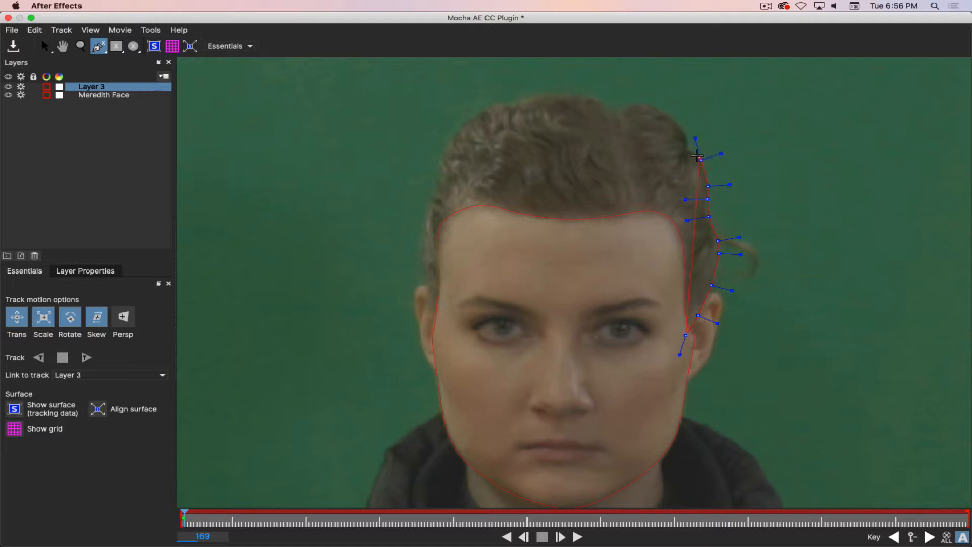
click(687, 148)
click(675, 121)
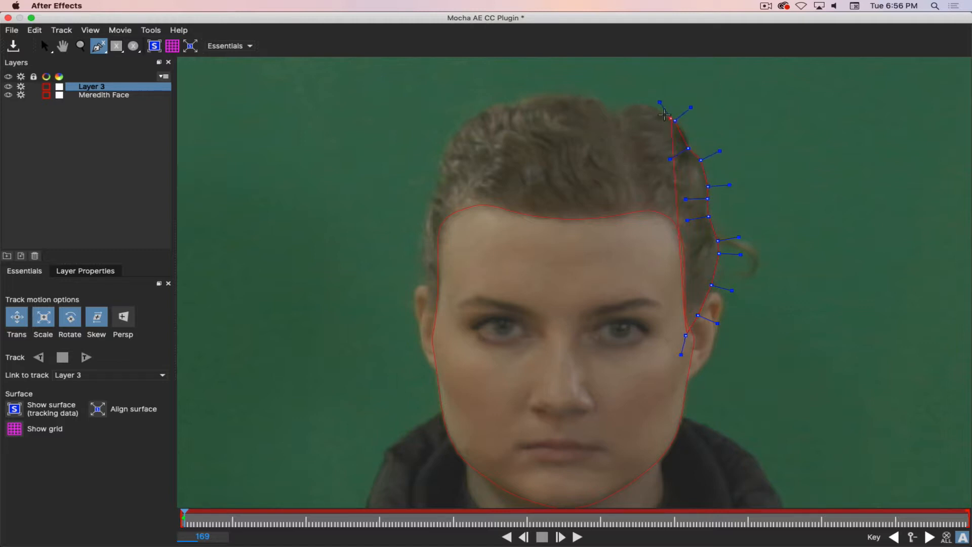
click(648, 105)
click(629, 106)
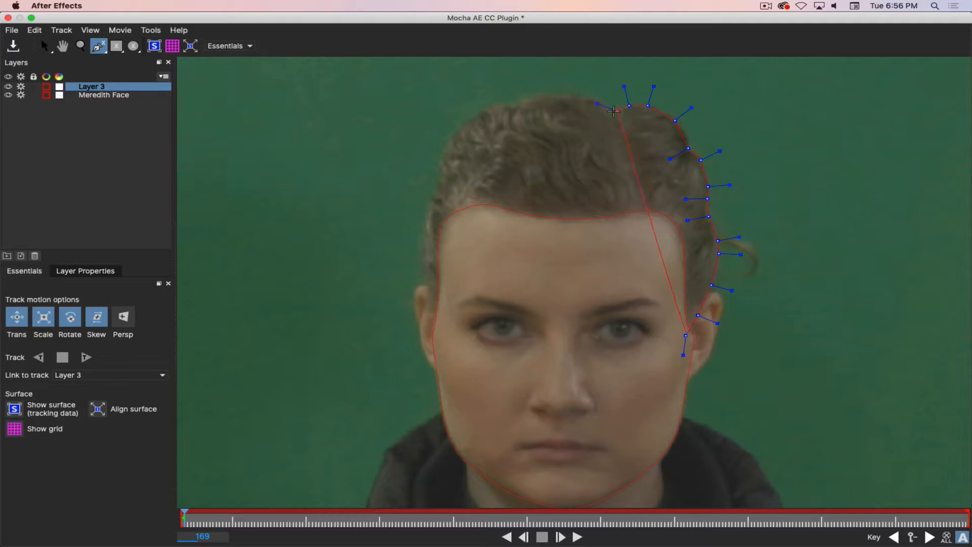
Continue the X-spline from the hair parting across the crown, following the curls to the upper edge of the opposite side.
click(610, 115)
click(598, 100)
click(573, 96)
click(543, 95)
click(520, 100)
click(513, 109)
click(498, 106)
click(483, 110)
click(476, 119)
click(464, 122)
click(452, 136)
Trace the hair edge down to the other ear, then run the X-spline across the eyes and close the shape.
click(438, 177)
click(435, 202)
click(429, 217)
click(423, 246)
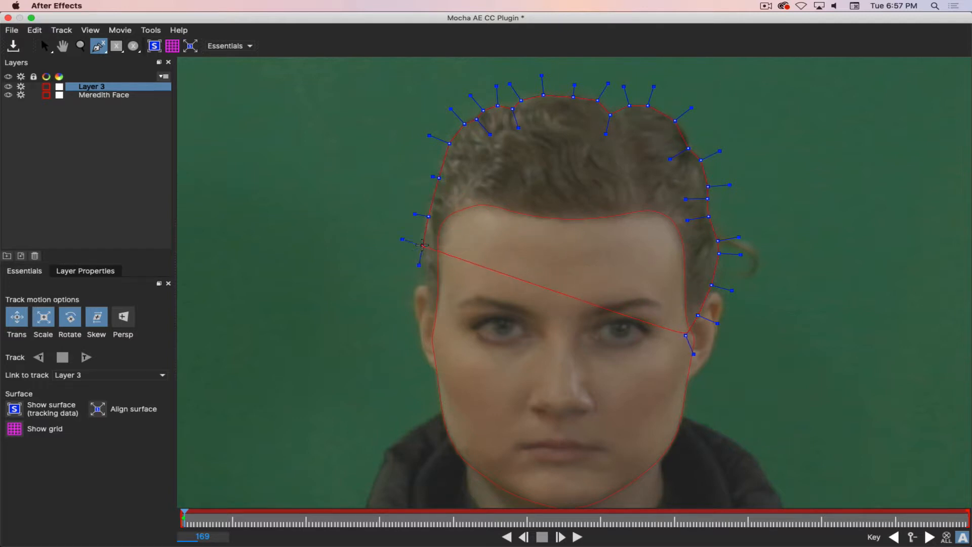
click(424, 270)
click(431, 288)
click(429, 309)
click(433, 316)
click(503, 317)
click(542, 317)
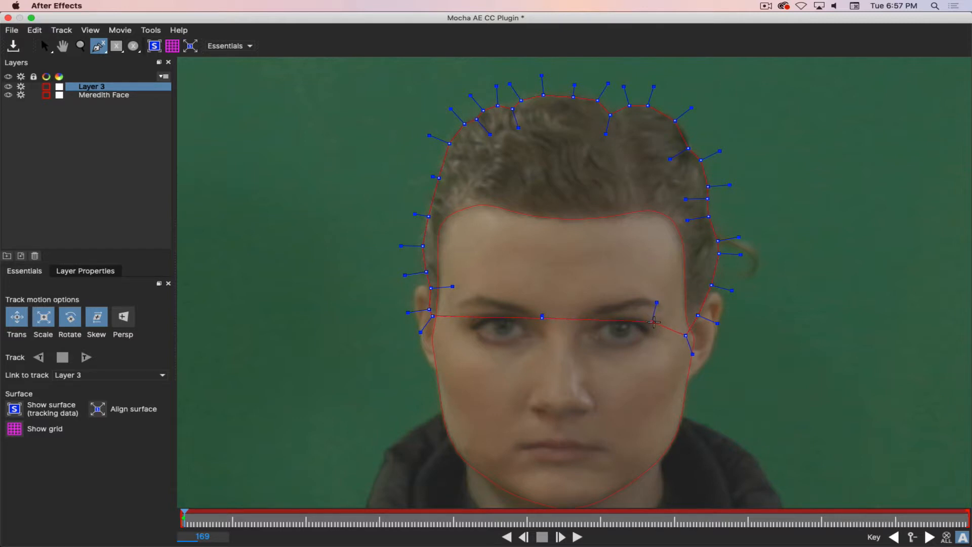
right_click(652, 326)
key(s)
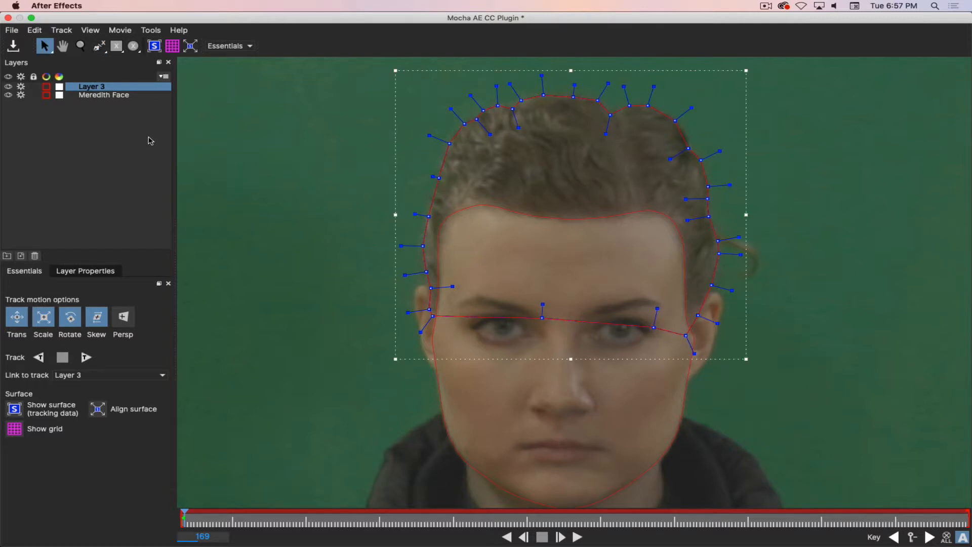
Rename the new X-spline layer as Hair.
double_click(88, 90)
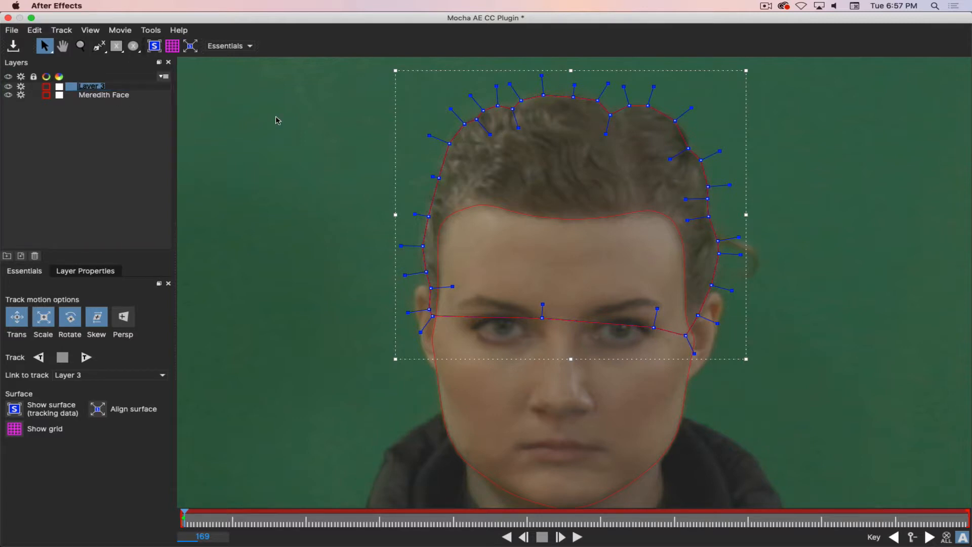
text(Hal)
key(Return)
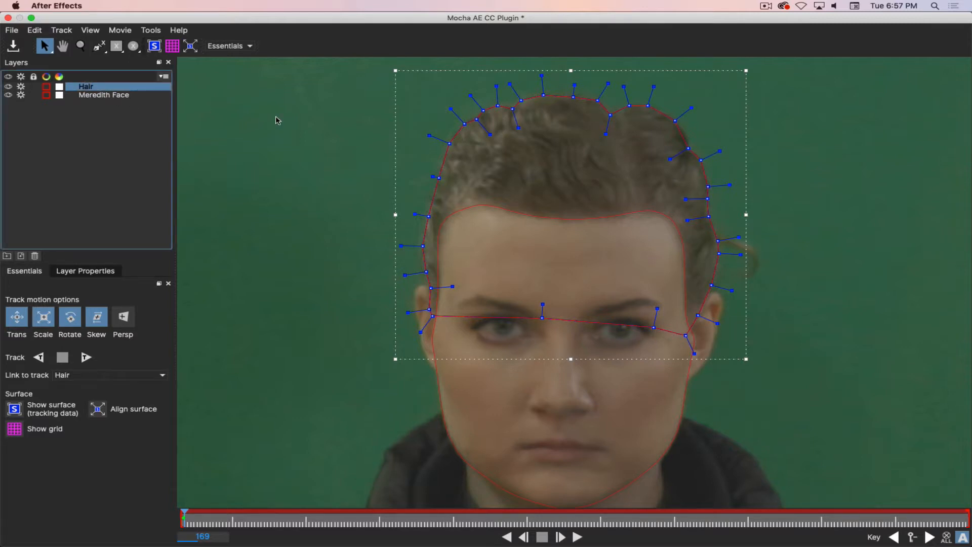
Set the Hair layer's outline color to bright orange.
click(47, 89)
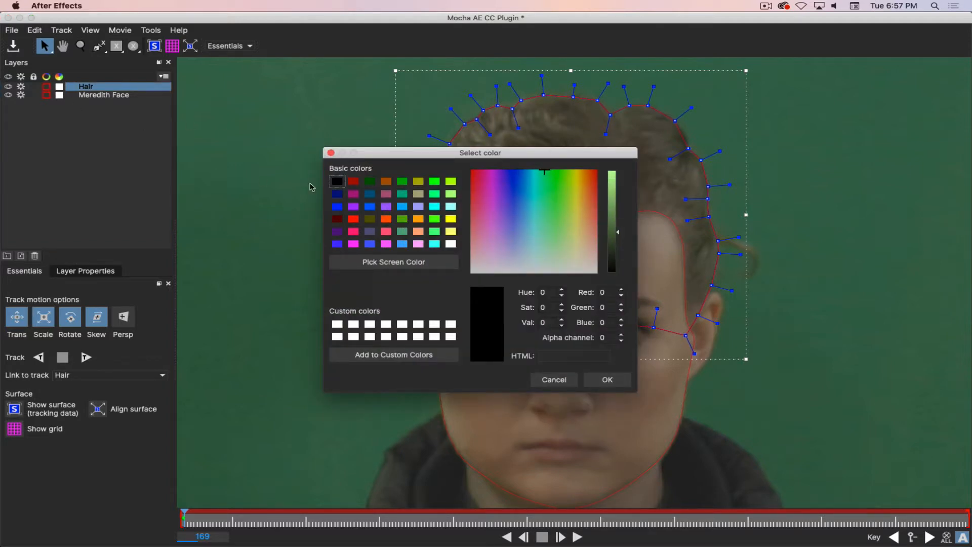
drag(580, 214, 584, 155)
drag(583, 176, 583, 159)
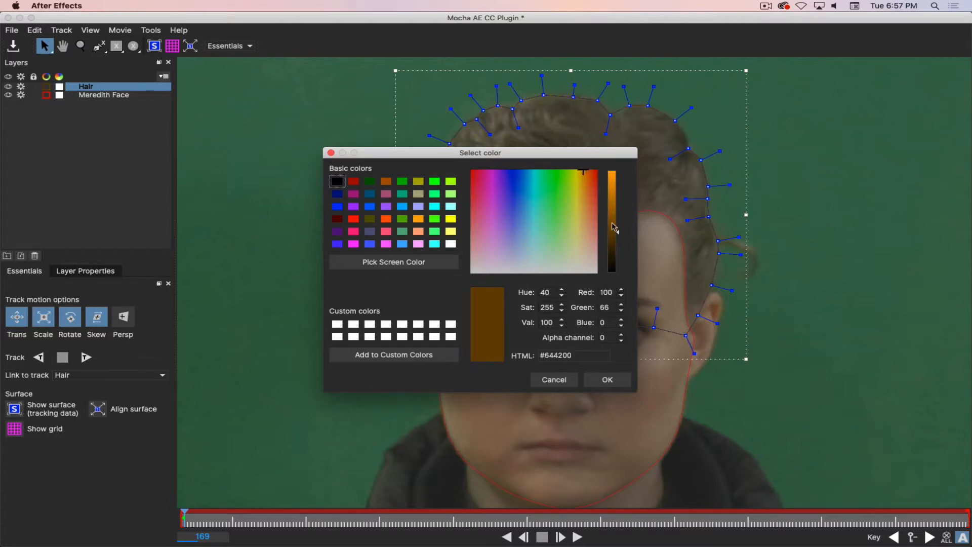
drag(612, 224, 613, 142)
click(611, 379)
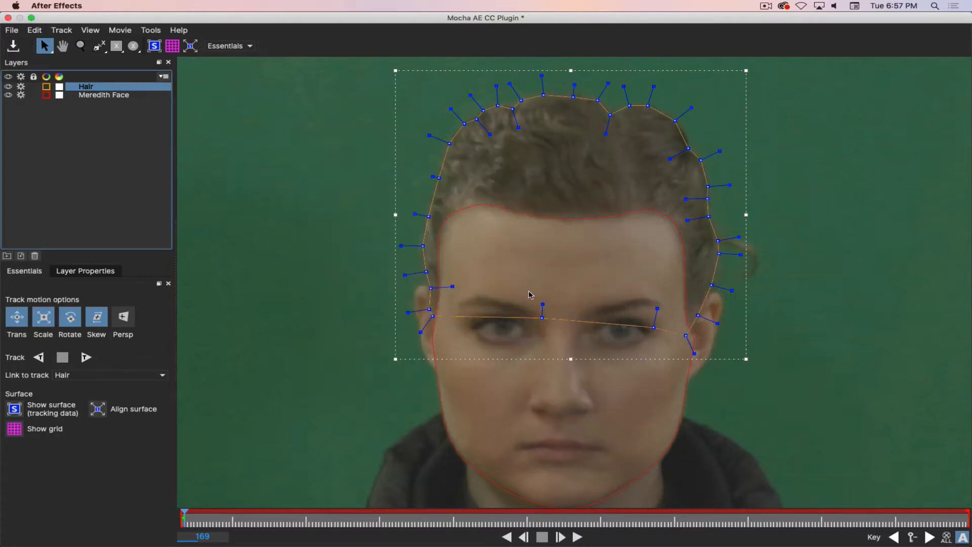
Change the Hair layer's outline color to blue (#0055ff) and nudge its corner point beside the ear onto the face outline.
click(47, 87)
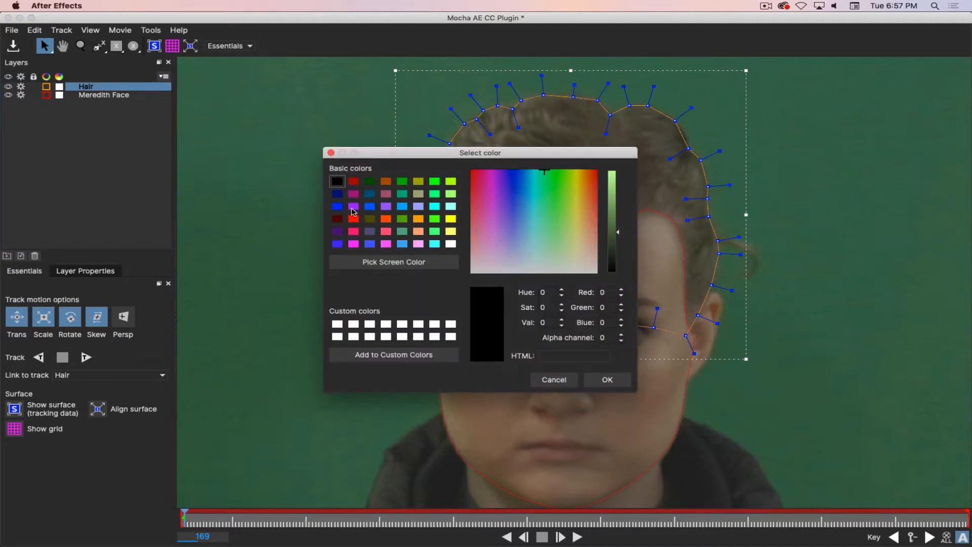
click(354, 206)
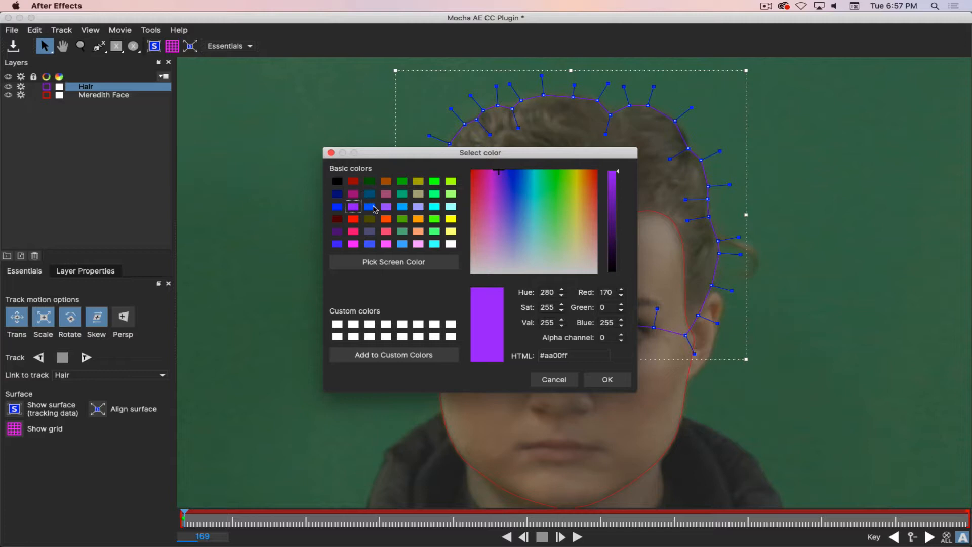
click(370, 207)
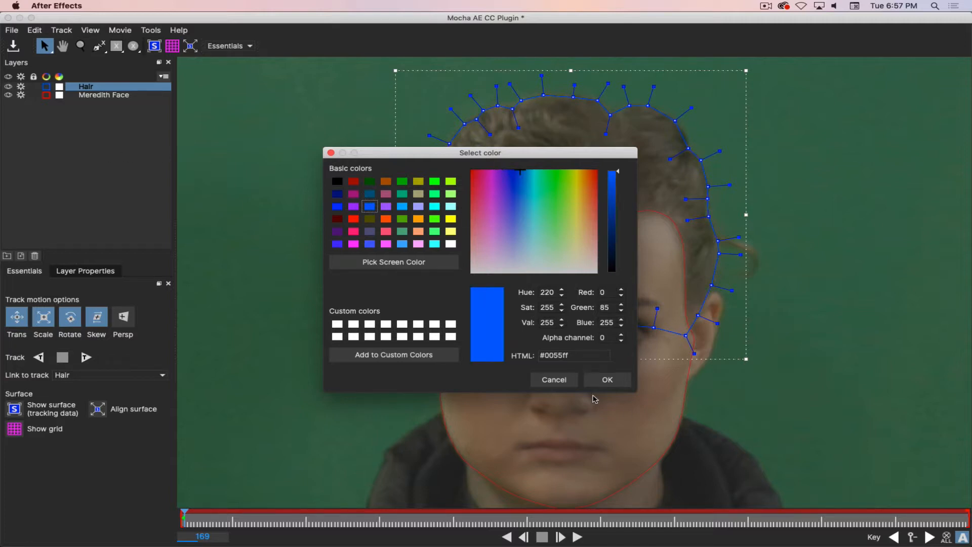
click(609, 381)
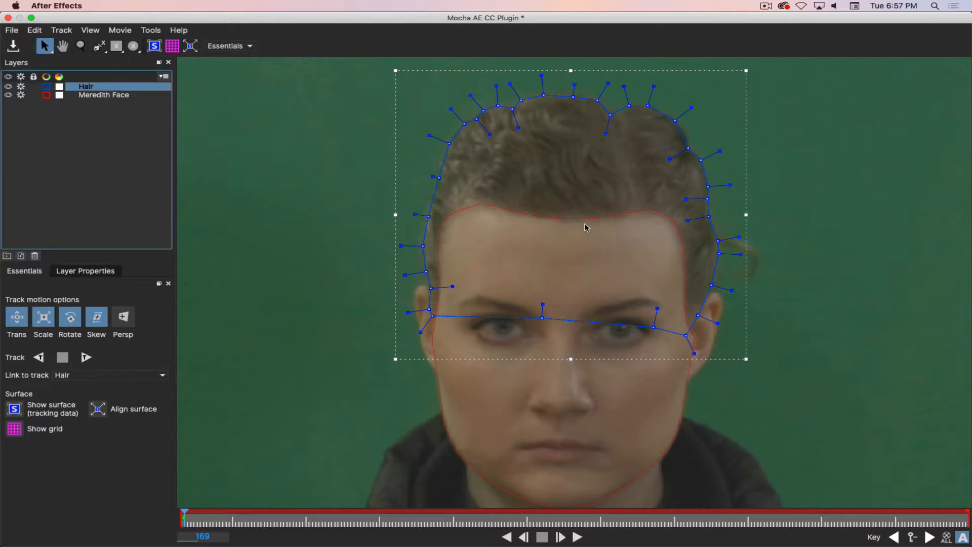
drag(686, 335, 687, 334)
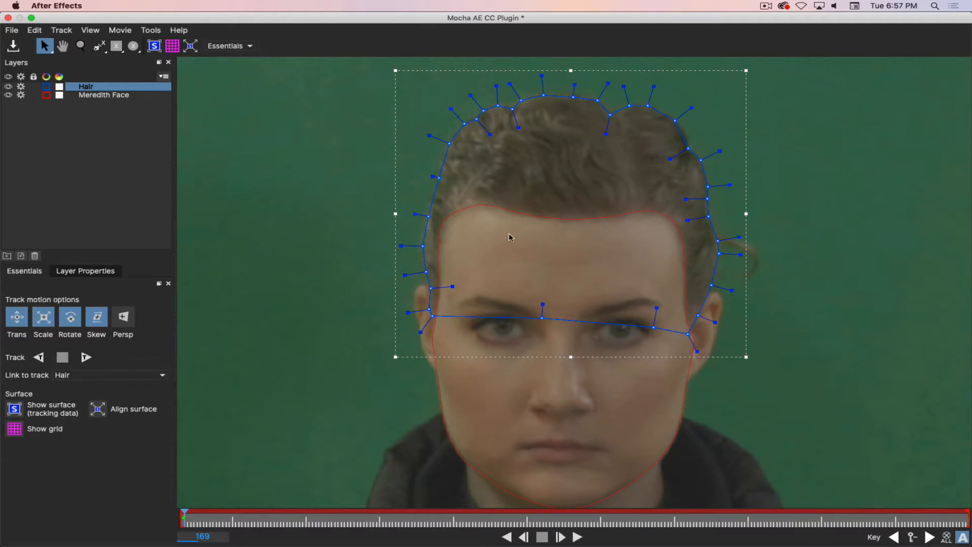
Shorten the spline handles on all of the Hair layer's points together so the outline curves more smoothly.
click(118, 87)
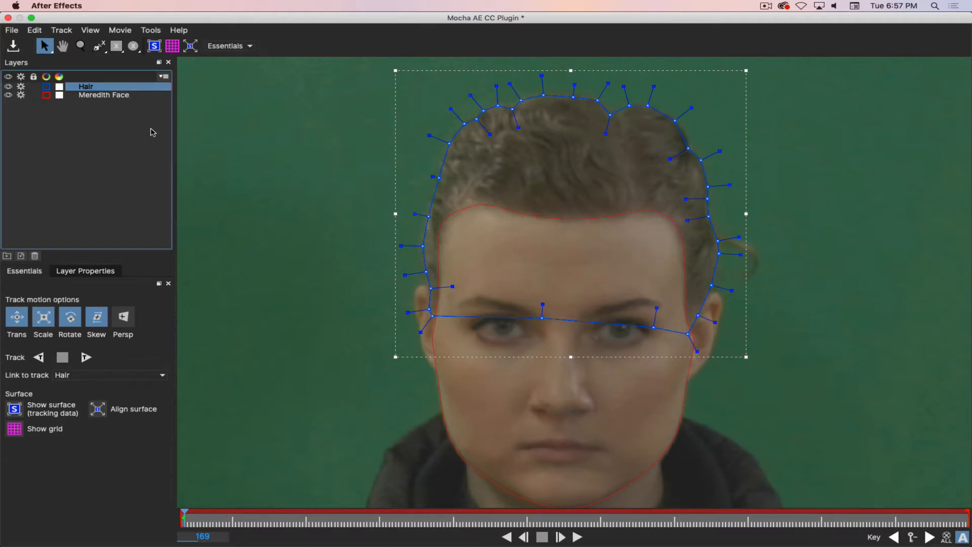
drag(410, 212, 414, 214)
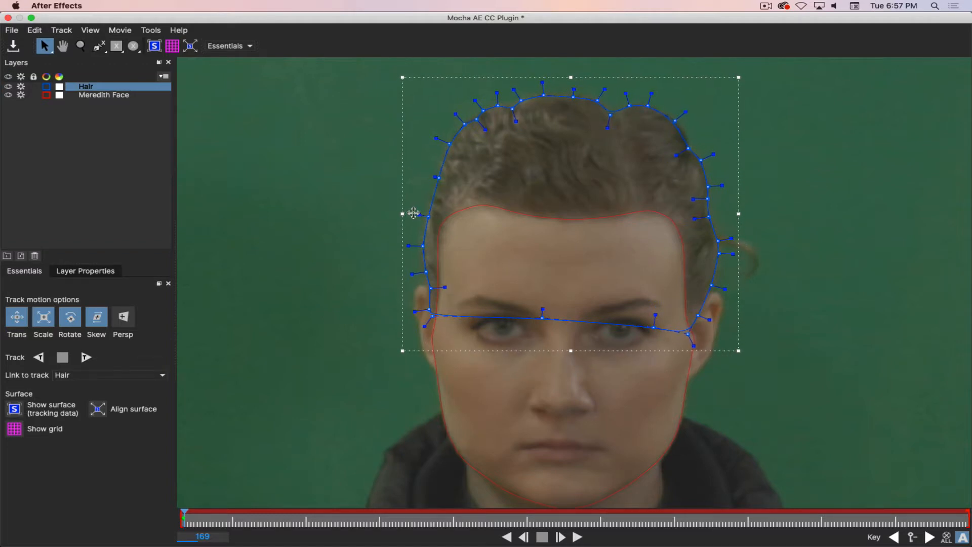
key(x)
drag(563, 169, 569, 233)
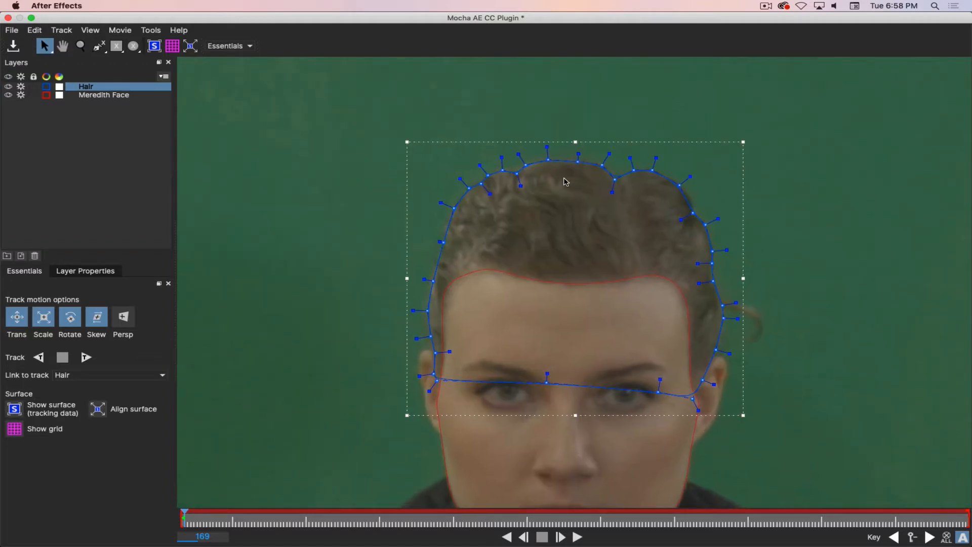
key(z)
drag(564, 172, 591, 53)
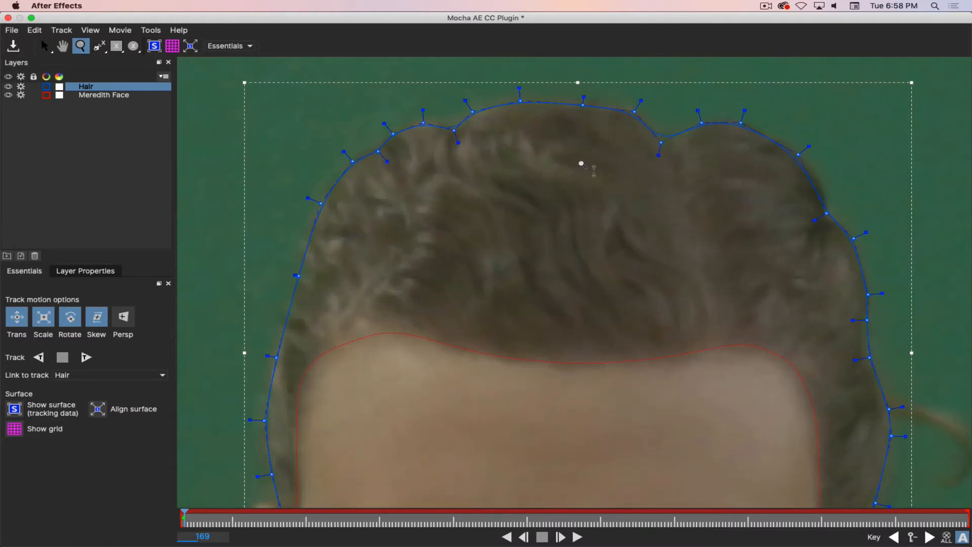
drag(581, 164, 603, 232)
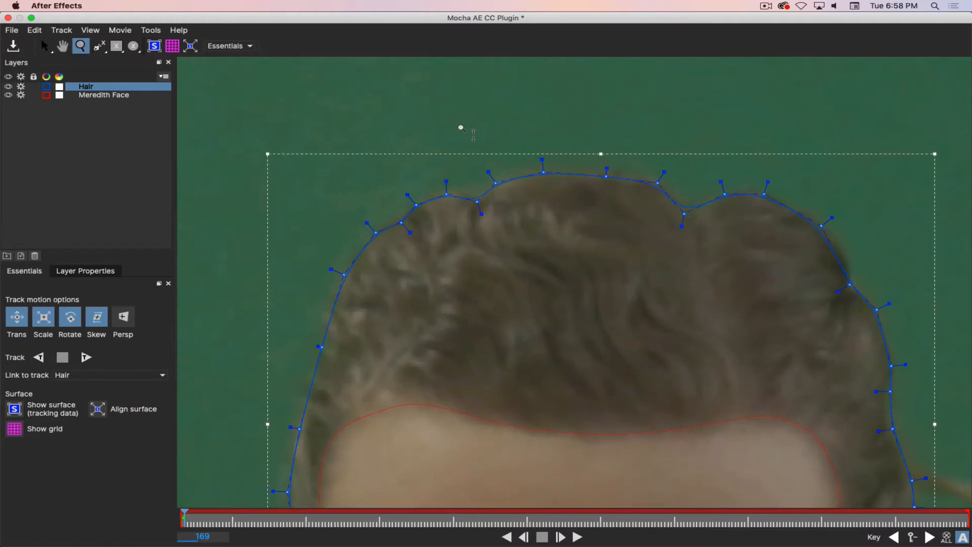
click(99, 45)
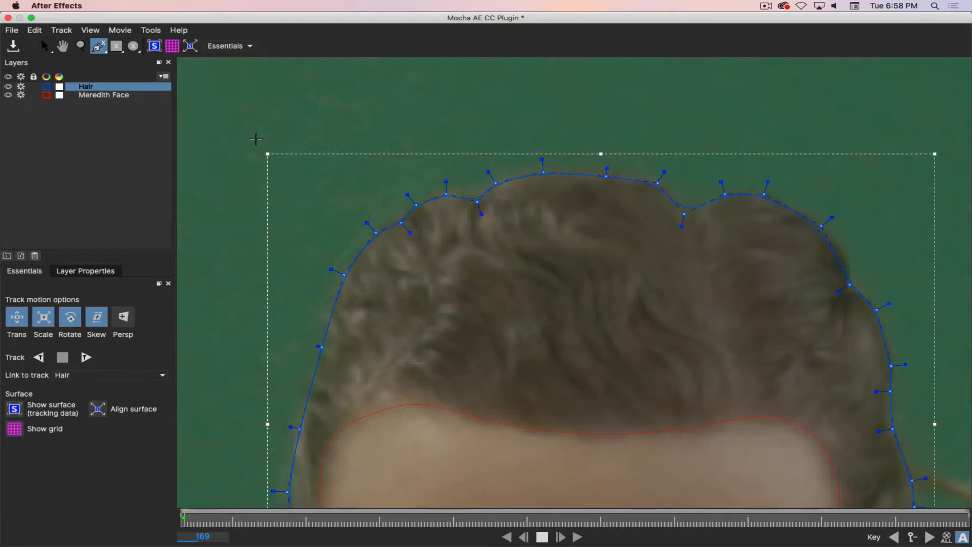
click(129, 91)
drag(496, 183, 449, 172)
click(450, 172)
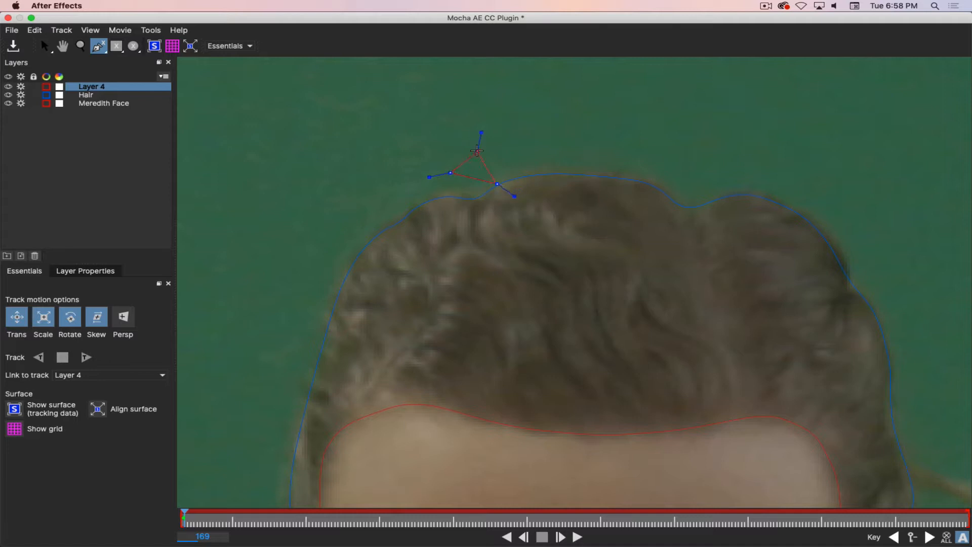
right_click(480, 153)
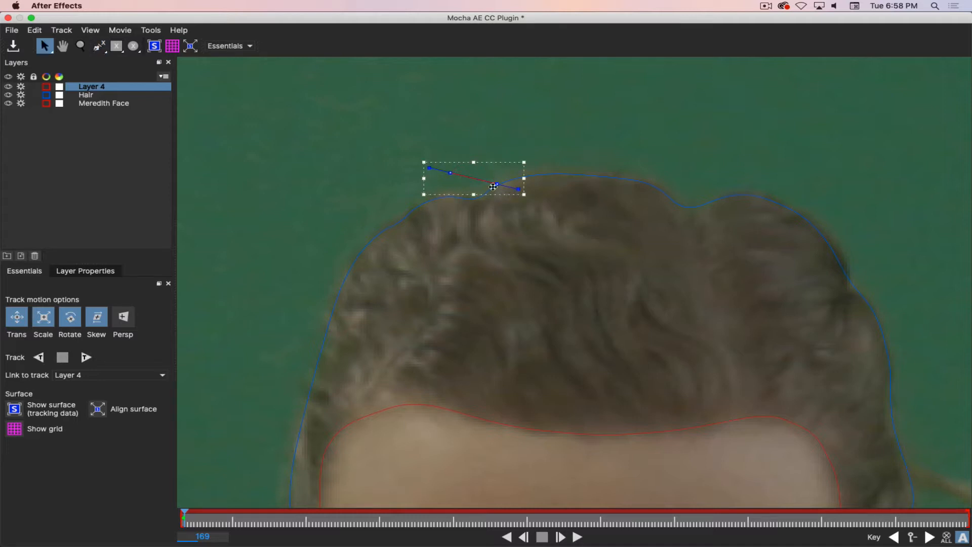
click(132, 134)
click(133, 90)
key(Delete)
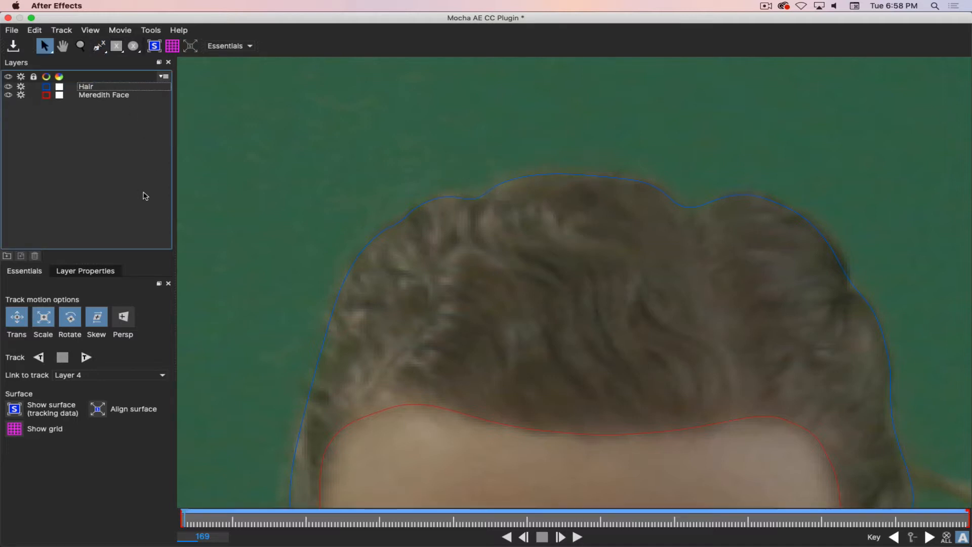
Select the Hair layer and nudge its points along the crown and parting onto the top edge of the hair.
click(105, 95)
click(104, 88)
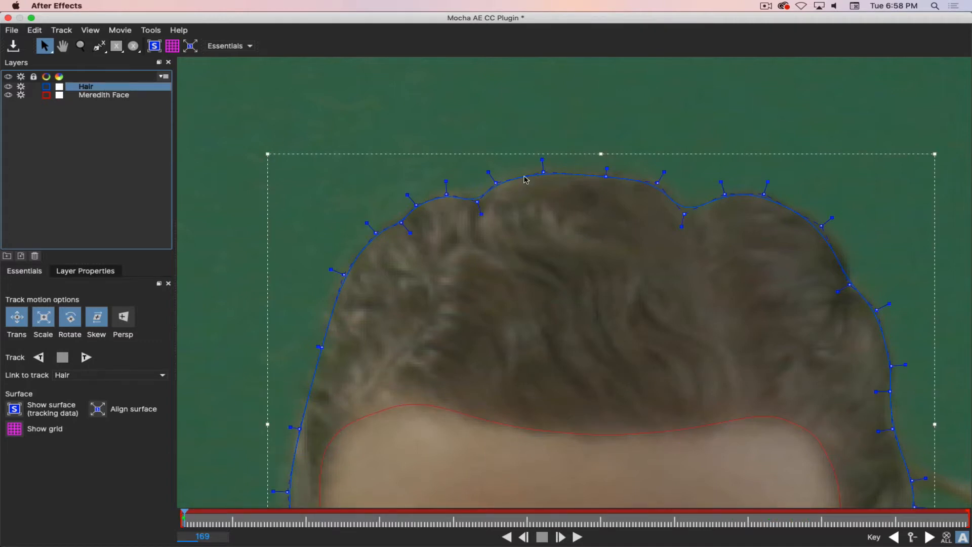
click(496, 183)
drag(495, 183, 544, 172)
drag(607, 173, 657, 180)
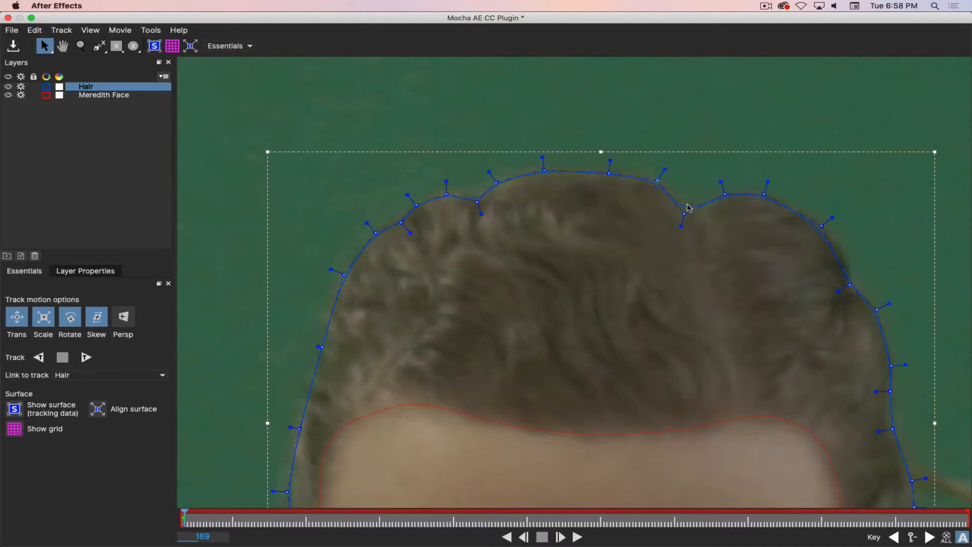
drag(684, 214, 689, 213)
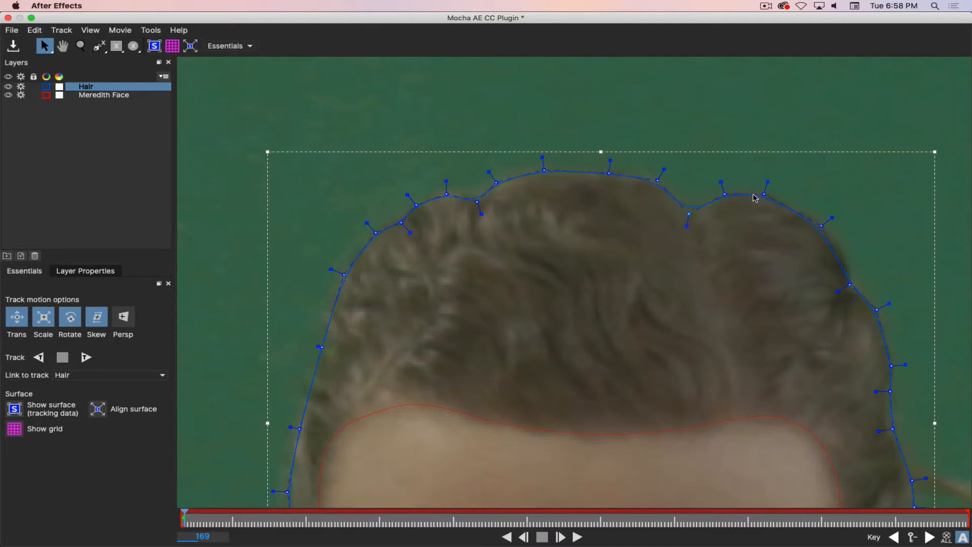
drag(821, 225, 825, 224)
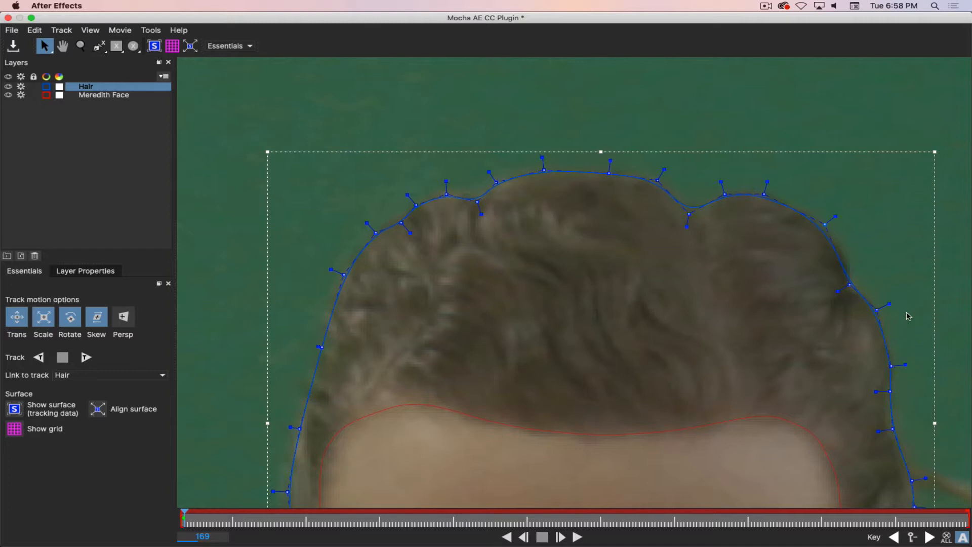
Refit the two Hair points around the notch beside the parting so the outline follows the outer edge of the hair.
drag(848, 284, 832, 295)
drag(825, 222, 832, 229)
drag(849, 287, 831, 294)
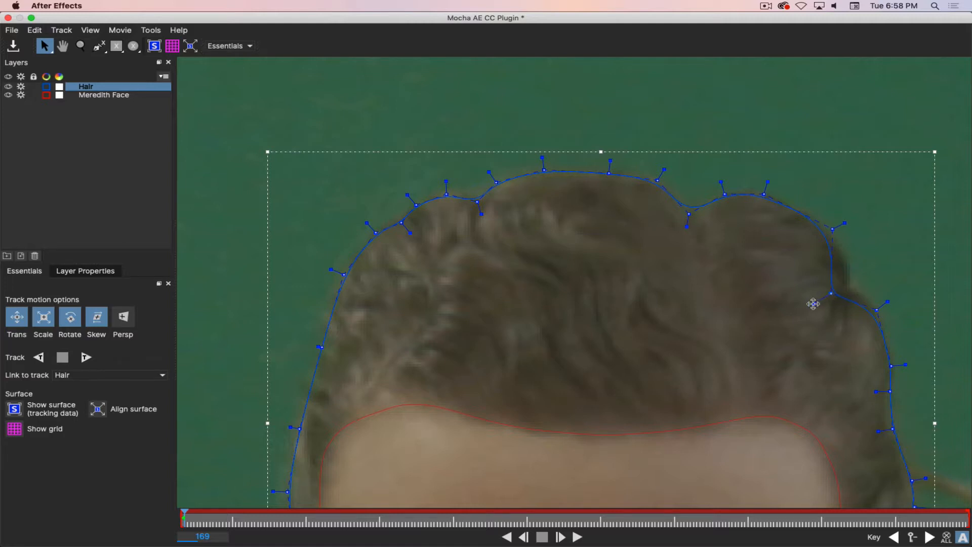
drag(814, 305, 851, 287)
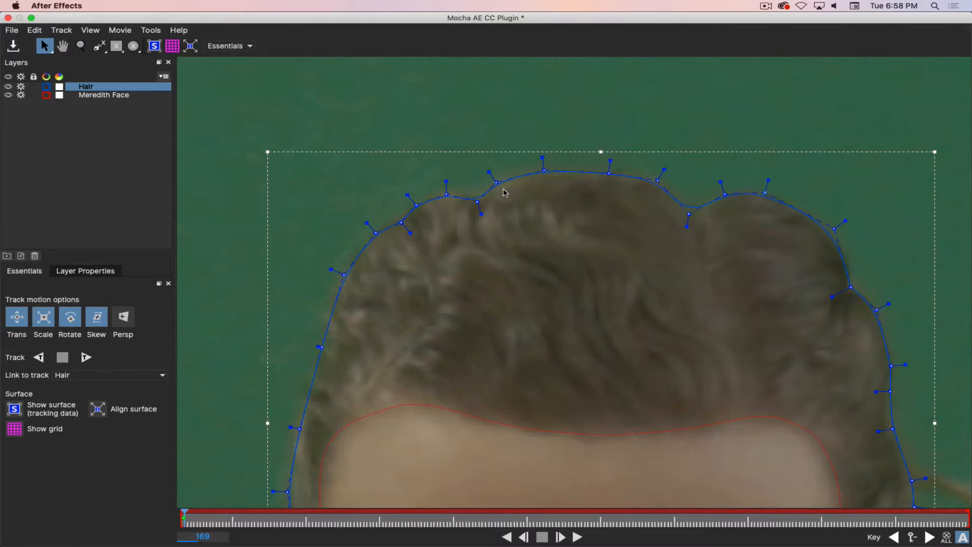
Nudge the Hair points on the opposite side of the head, from the crown down toward the ear, onto the hair edge.
drag(446, 194, 476, 195)
drag(375, 232, 374, 230)
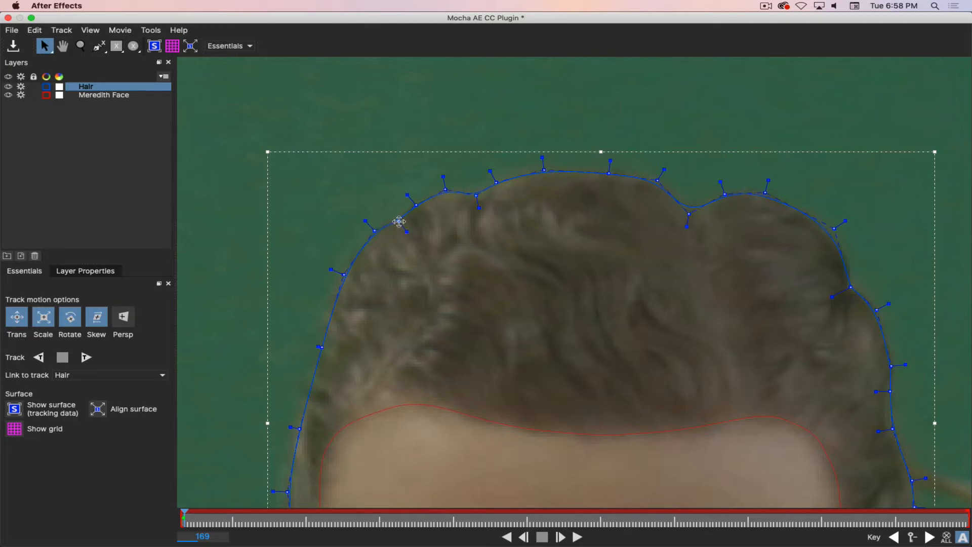
drag(345, 274, 342, 274)
key(x)
drag(379, 315, 518, 128)
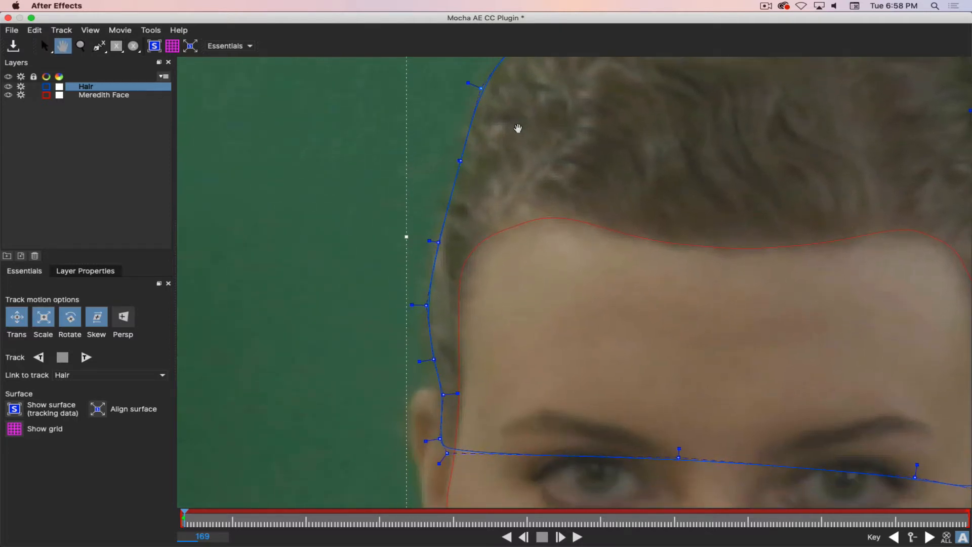
key(s)
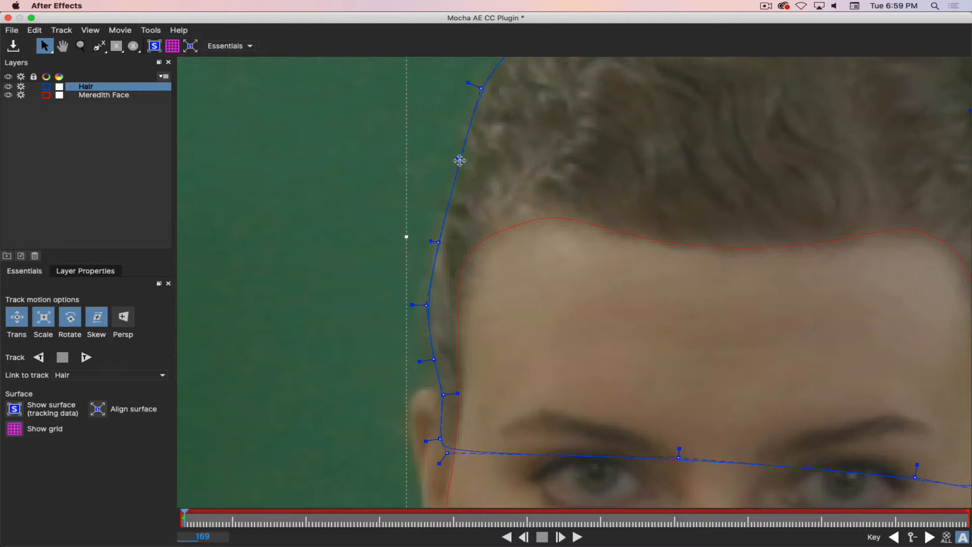
drag(459, 161, 458, 160)
drag(427, 306, 424, 306)
Inspect the Hair outline around both ears and across the eyes, then check the full shape against the head.
drag(433, 359, 285, 187)
key(x)
key(s)
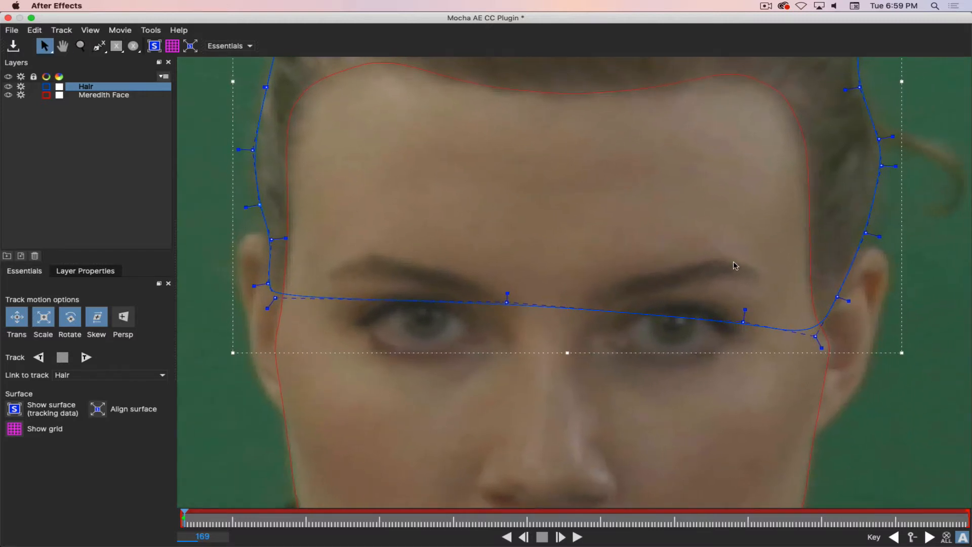
scroll(618, 336, up, 2)
key(x)
drag(589, 159, 719, 383)
key(s)
key(z)
drag(517, 216, 520, 383)
key(s)
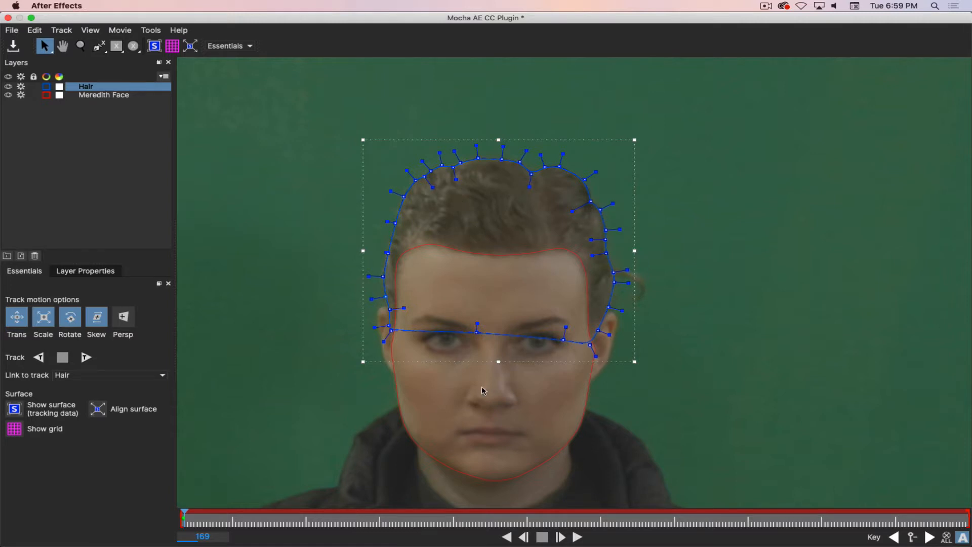
key(Left)
key(Left)
click(190, 515)
key(Left)
key(Left)
key(Left)
drag(184, 513, 183, 516)
key(Right)
click(766, 9)
click(788, 36)
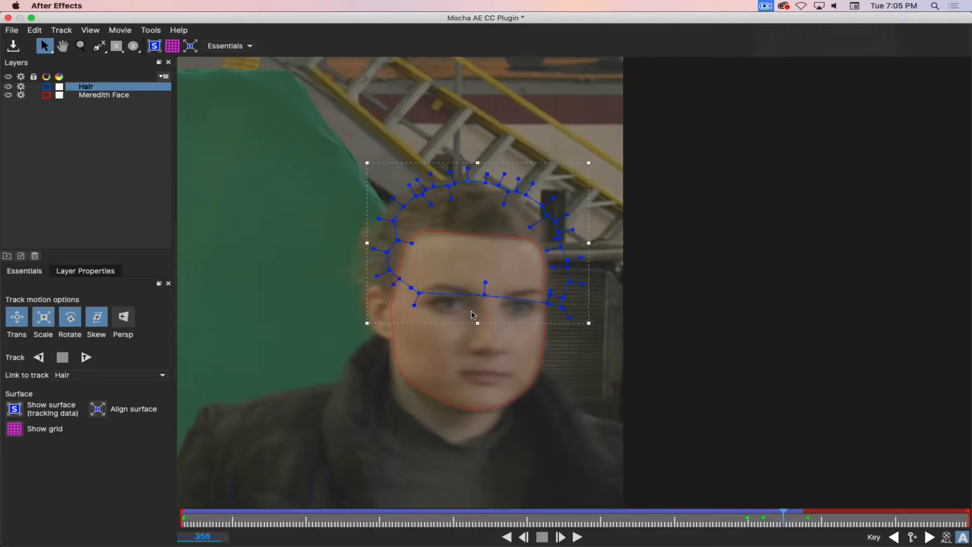
At frame 356, shift the whole Hair spline over the head and pull its far-side points in toward the temple.
drag(418, 292, 403, 294)
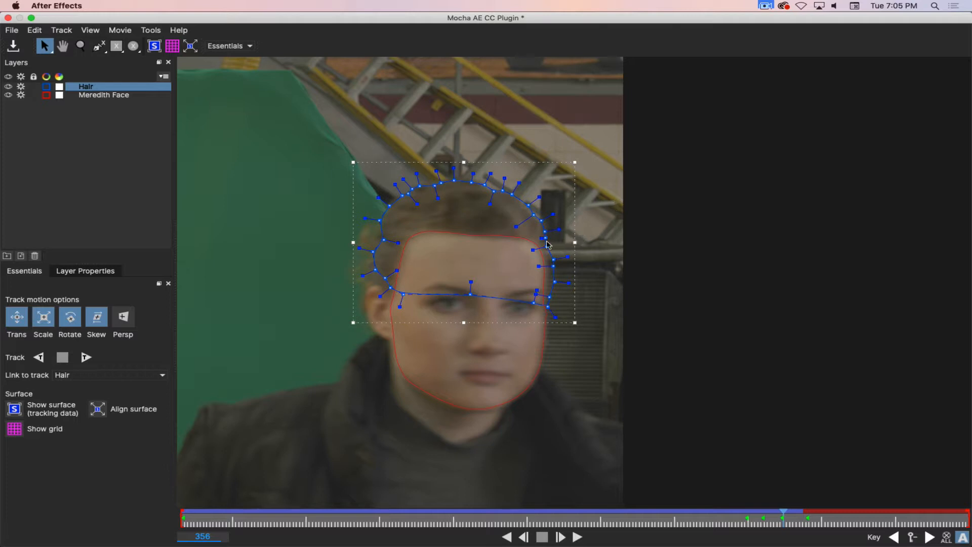
key(z)
drag(517, 234, 543, 127)
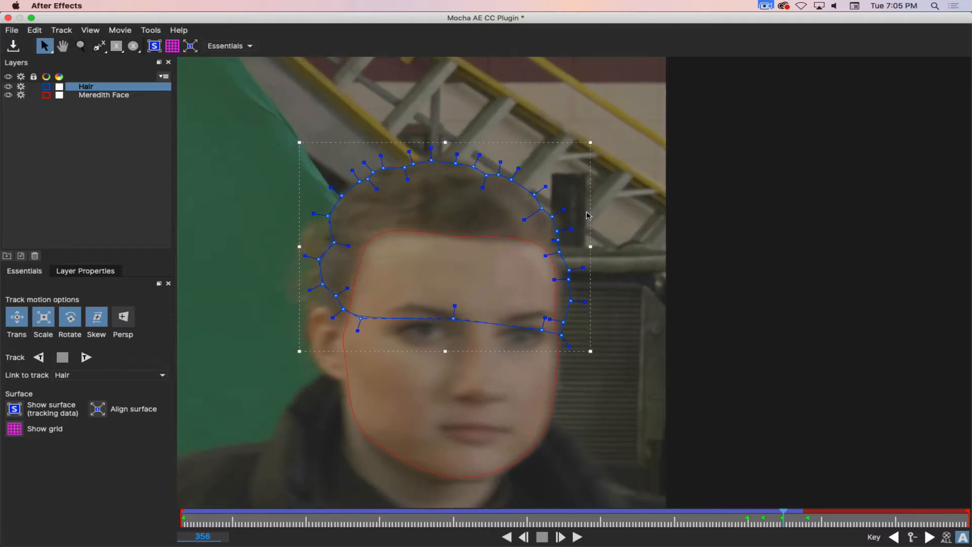
drag(623, 205, 554, 334)
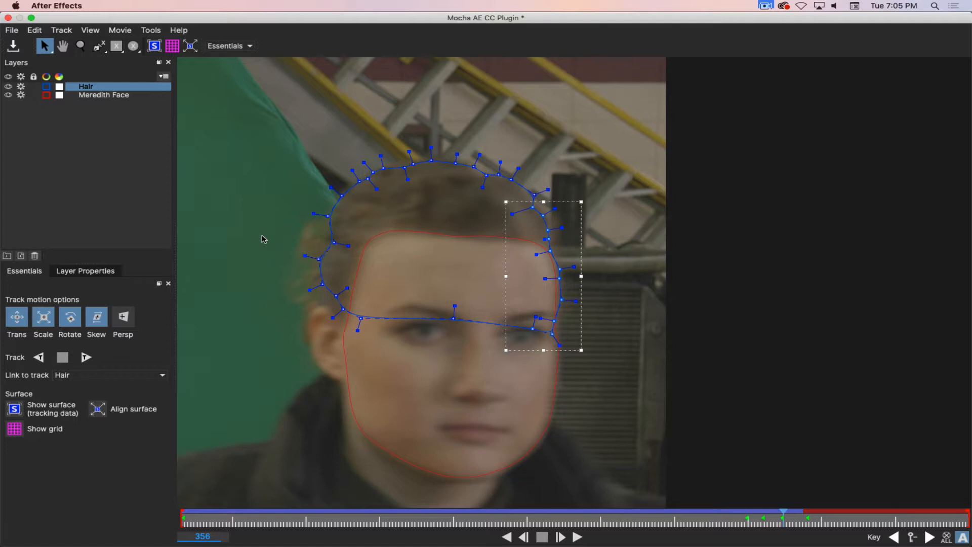
At frame 356, move the Hair points near the visible ear and back of the head outward to the hair edge.
drag(262, 239, 404, 333)
drag(343, 309, 337, 313)
drag(327, 216, 324, 216)
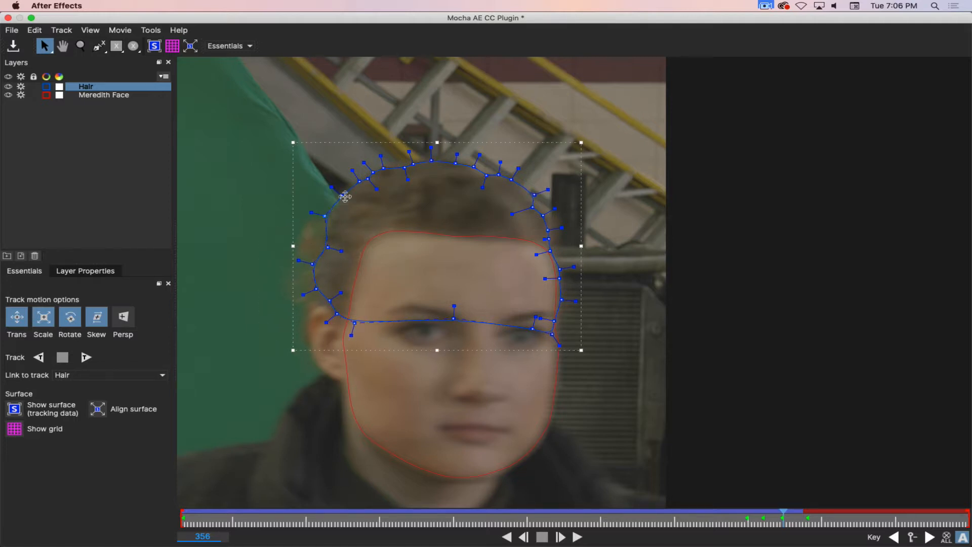
drag(359, 182, 355, 183)
Advance to frame 359 and shift the group of Hair points on the visible-ear side outward over the hair.
click(560, 537)
click(560, 536)
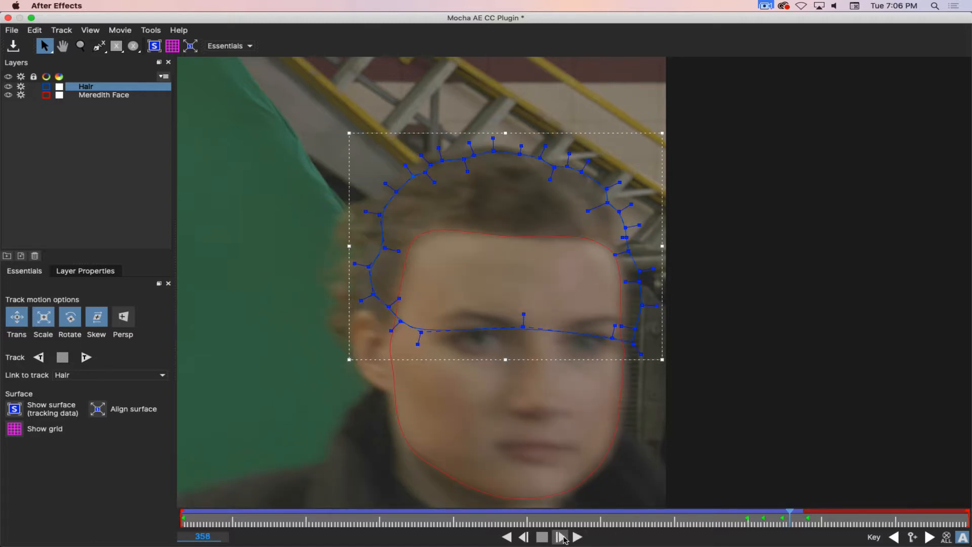
click(560, 537)
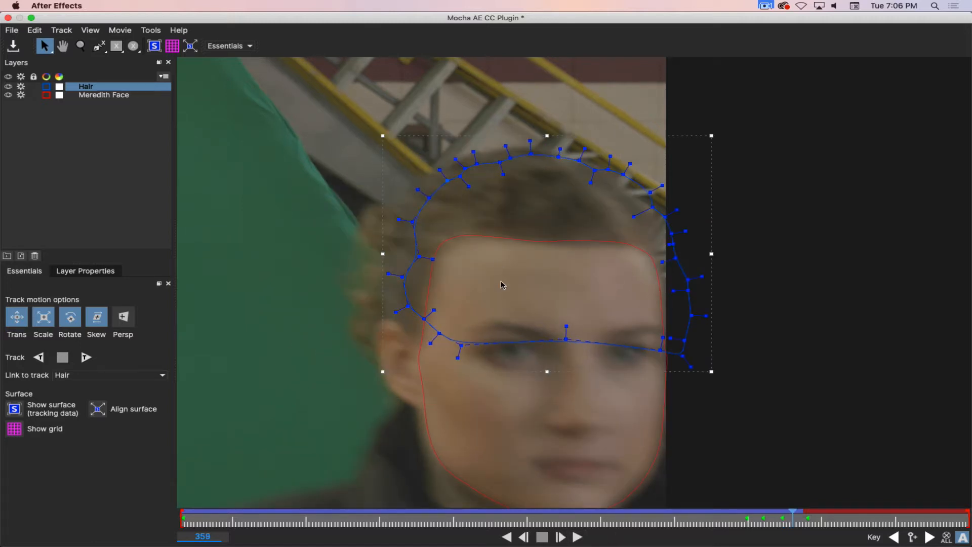
drag(278, 114, 435, 344)
click(490, 301)
At frame 359, shift the crown and far-side Hair points back onto the head and nudge the points above the visible ear.
drag(487, 123, 723, 375)
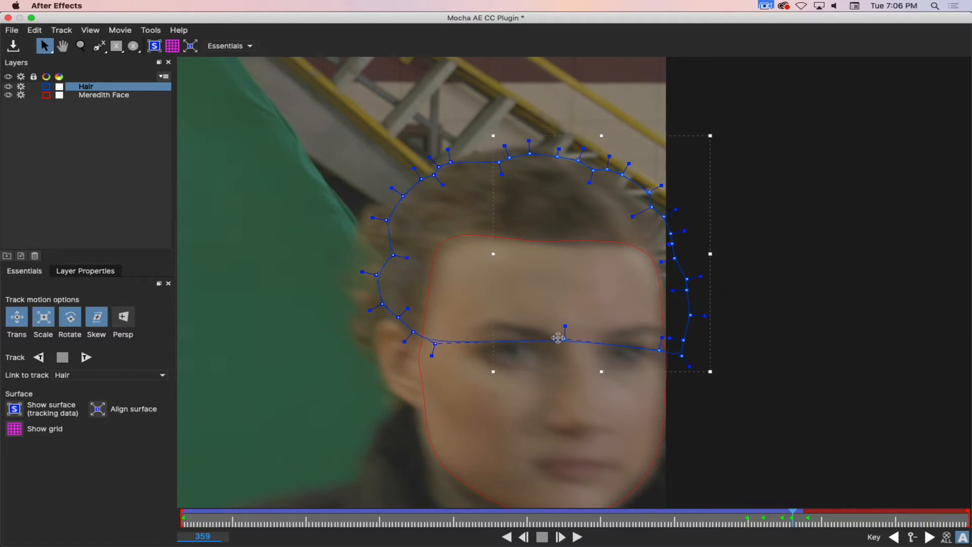
drag(562, 338, 542, 333)
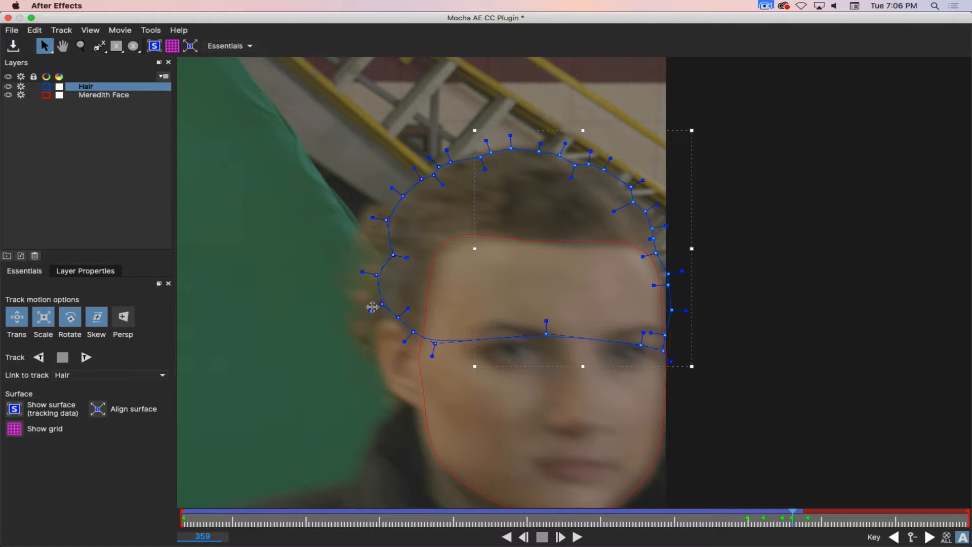
drag(386, 217, 384, 219)
drag(380, 306, 383, 315)
Advance to frame 361 and shift the whole Hair spline so its crown lines up with the top of the hair.
click(561, 538)
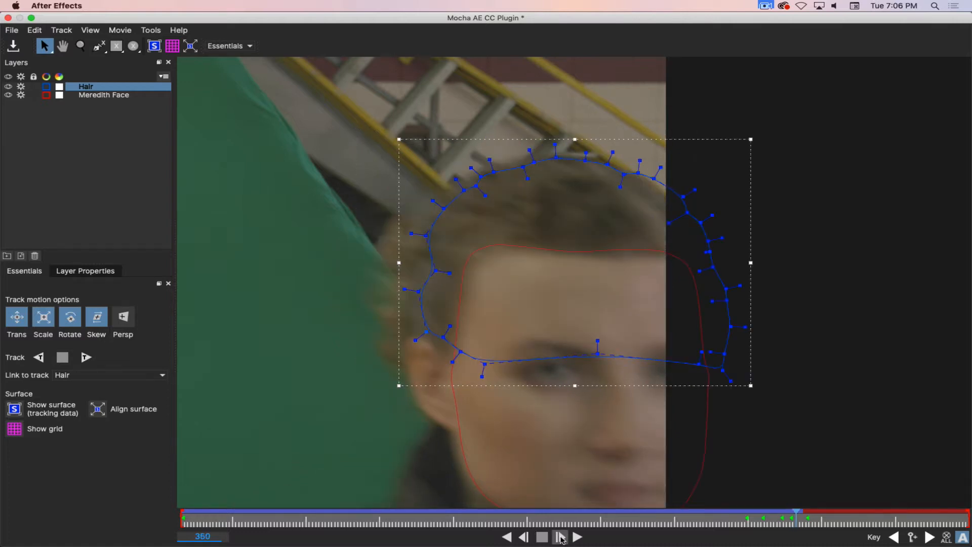
click(561, 538)
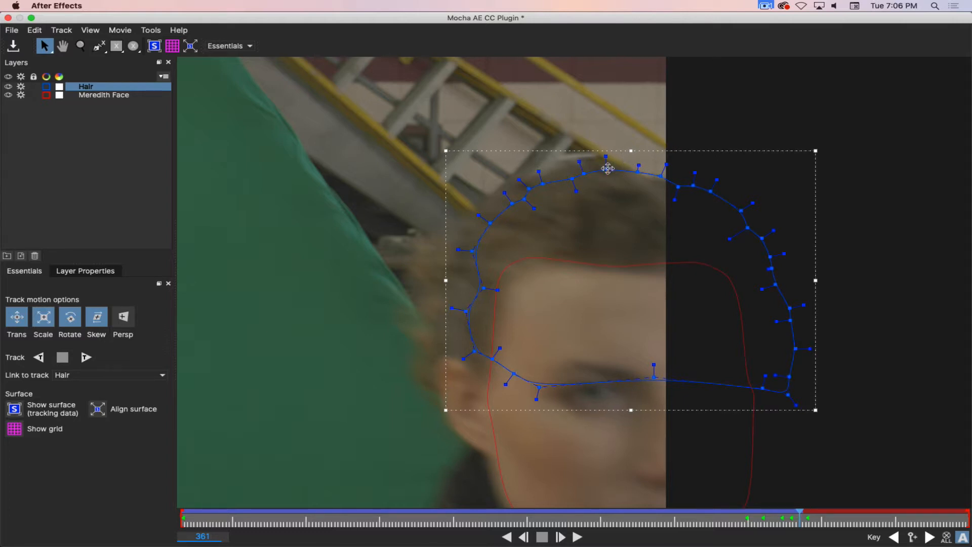
drag(607, 168, 589, 161)
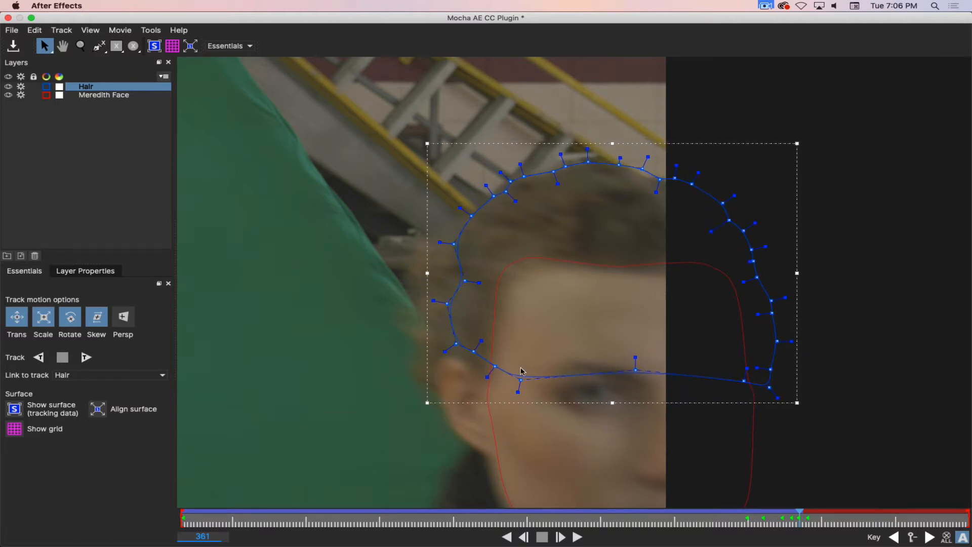
At frame 361, move the Hair points around the ear and back of the head outward and nudge a crown point onto the hair edge.
drag(438, 334, 486, 375)
drag(454, 244, 444, 241)
drag(464, 280, 432, 270)
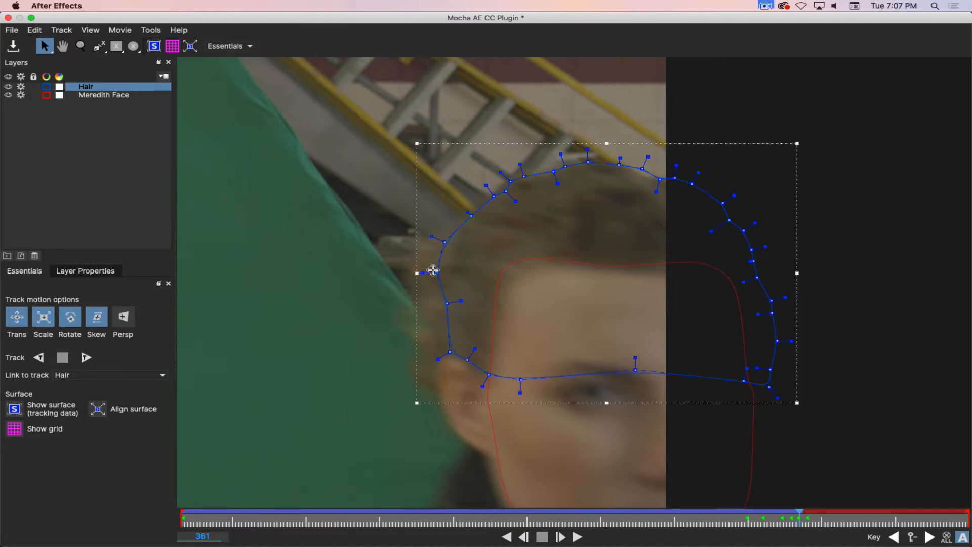
drag(447, 303, 431, 306)
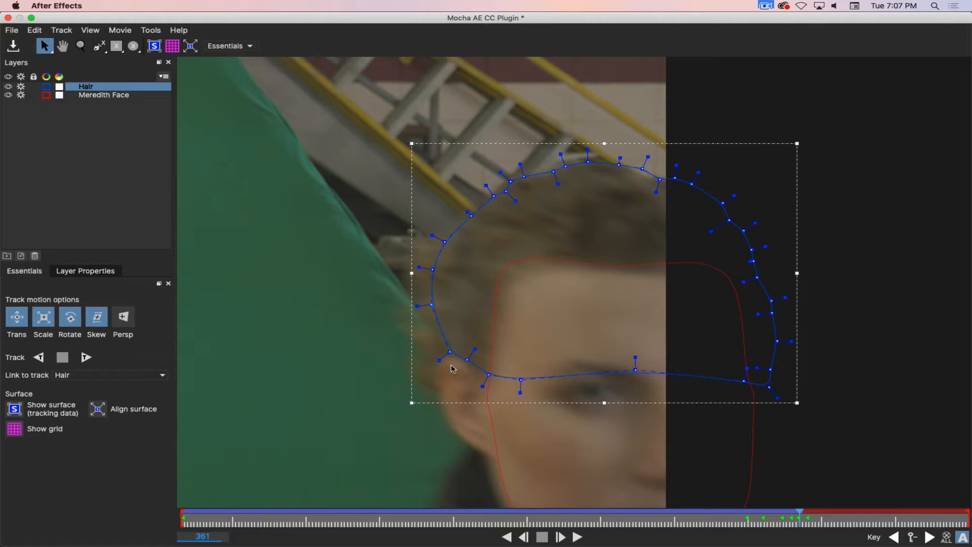
drag(449, 351, 442, 353)
drag(566, 166, 565, 164)
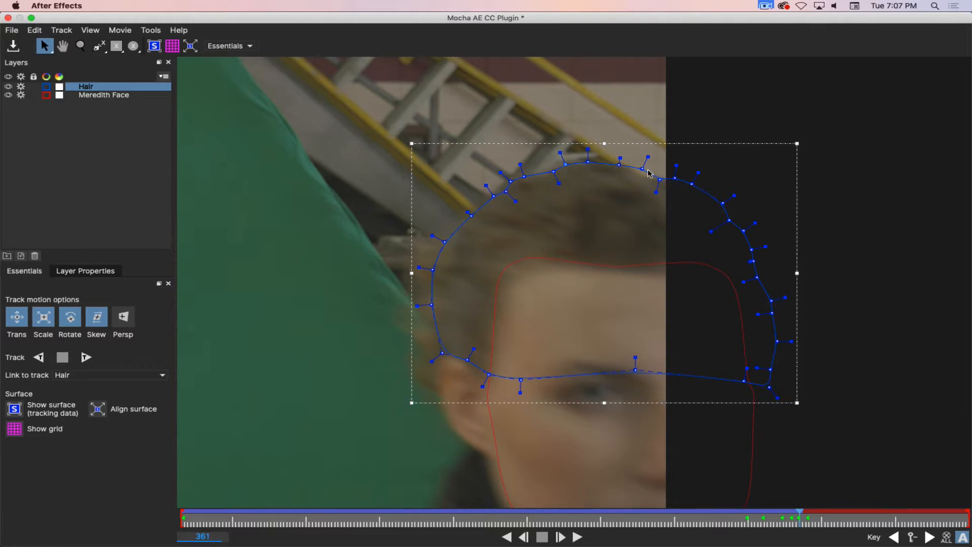
At frame 361, lower a crown point of the Hair spline onto the hair edge and nudge the back-of-head points outward.
drag(642, 168, 659, 181)
drag(510, 182, 493, 196)
drag(444, 242, 432, 270)
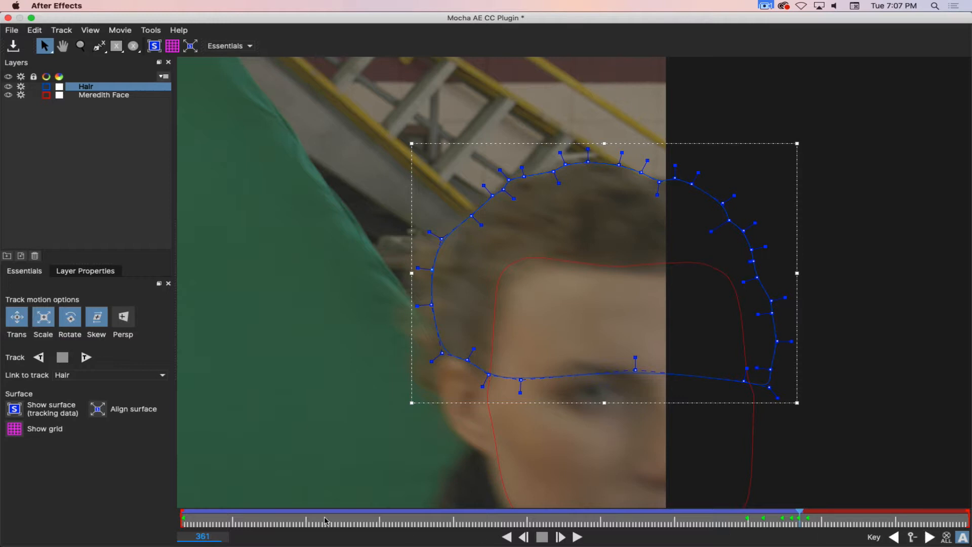
Advance to frame 362, shift the whole Hair spline back over the head, and move the points above the visible ear outward.
click(560, 536)
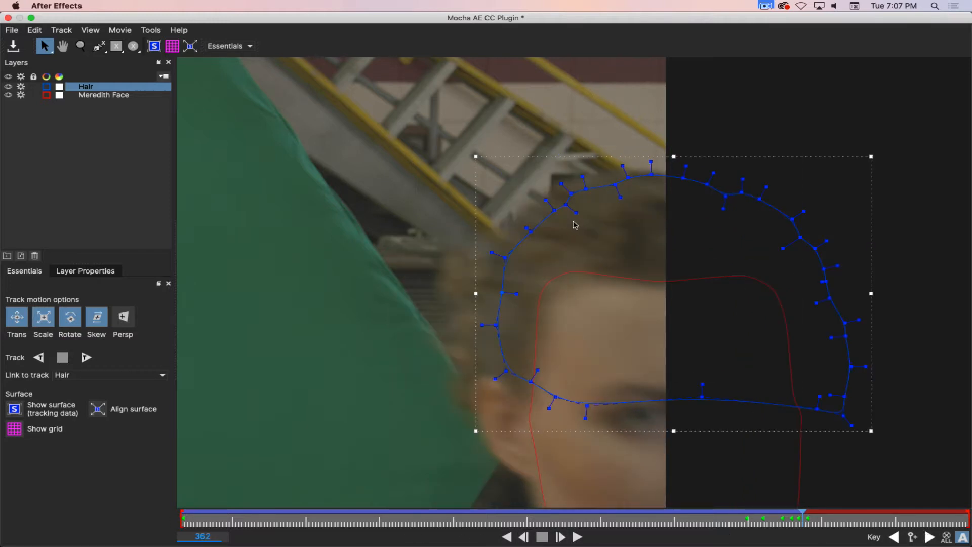
drag(505, 258, 489, 253)
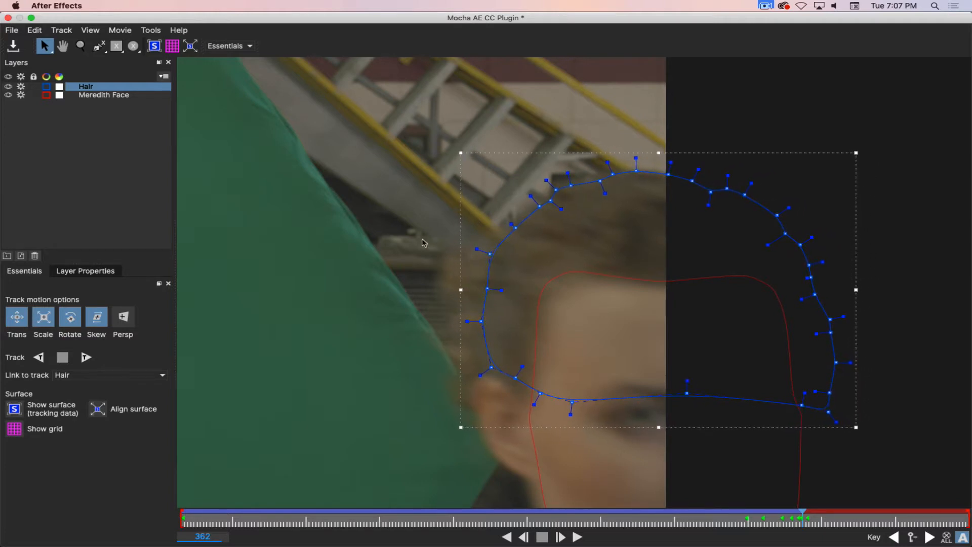
drag(414, 239, 482, 365)
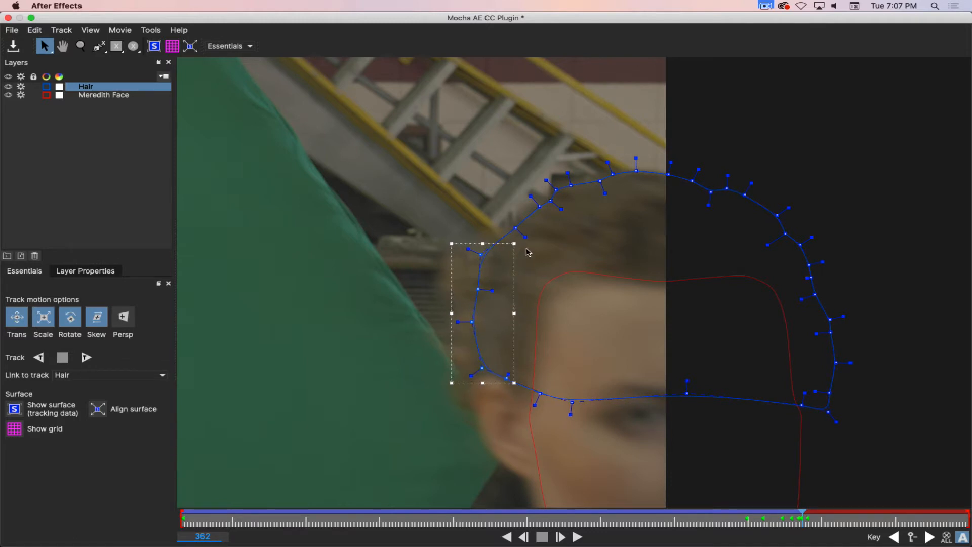
click(571, 184)
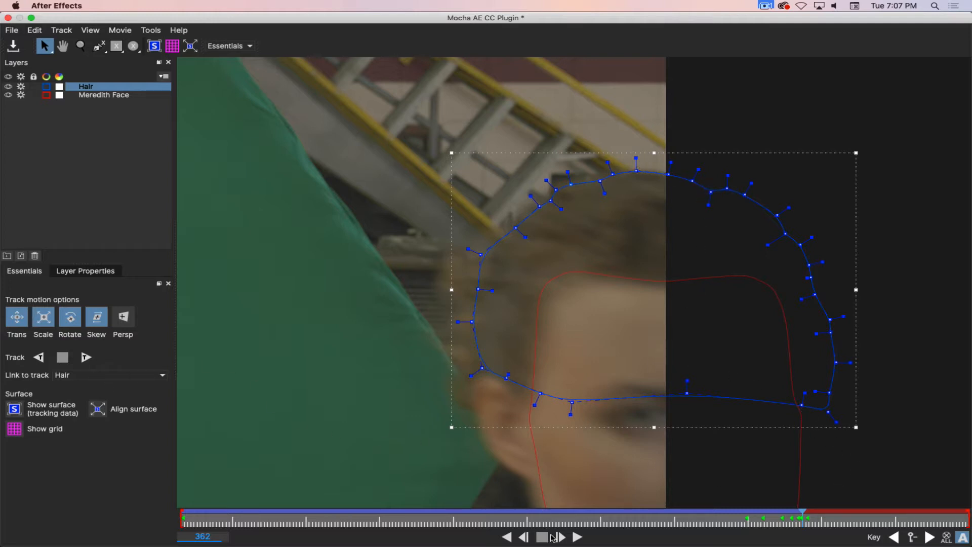
Advance to frame 365 and shift the whole Hair spline to follow the head toward the edge of the footage.
click(557, 537)
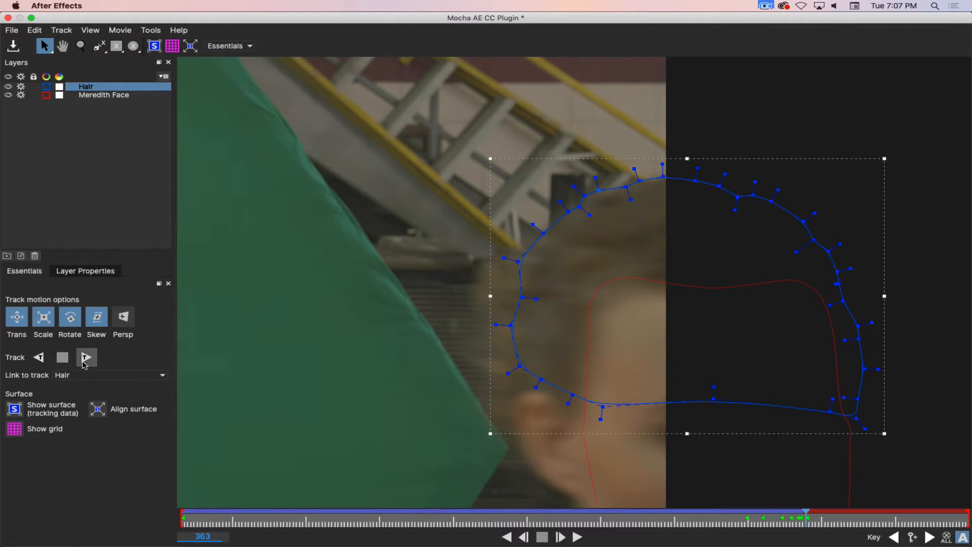
click(560, 536)
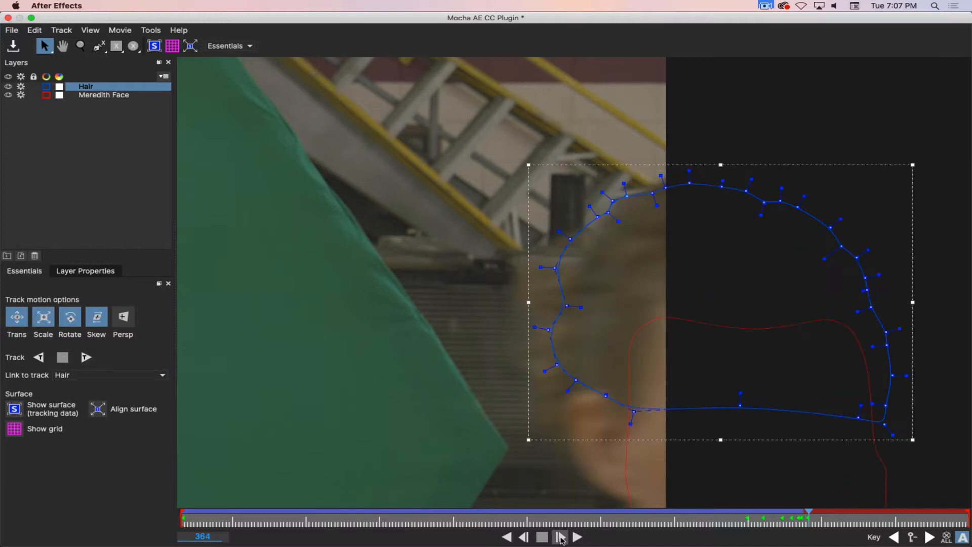
click(560, 537)
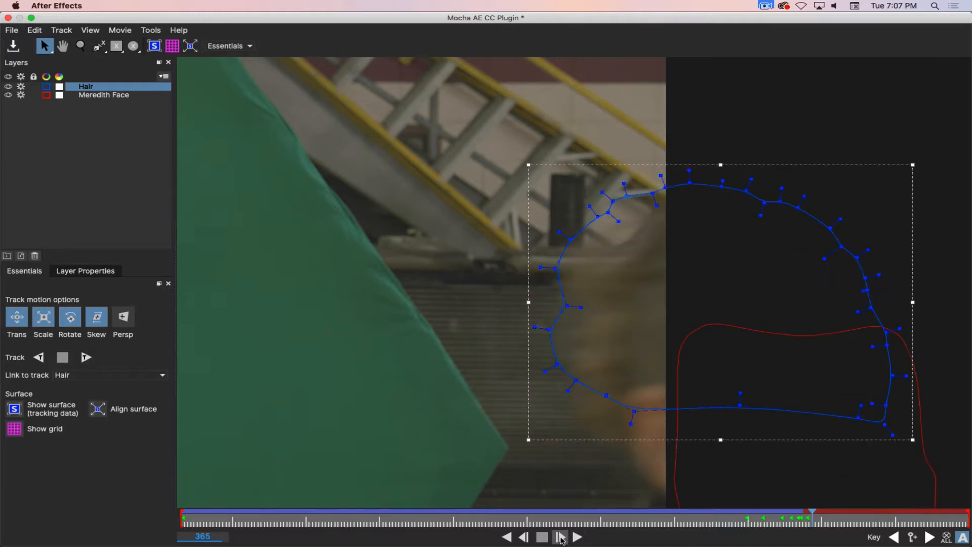
click(560, 537)
click(523, 537)
drag(573, 304, 611, 319)
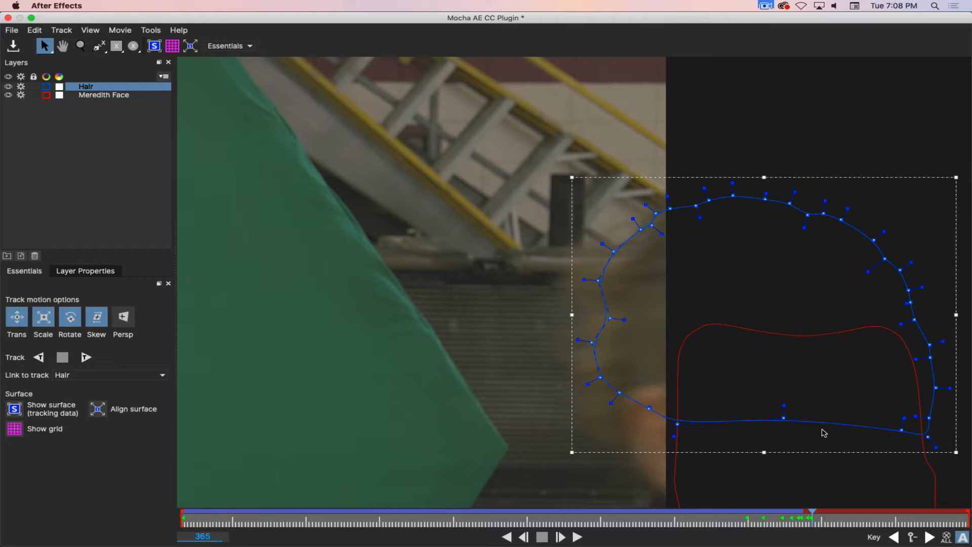
Step back frame by frame from 365 to 357 to check the Hair spline's fit against the head.
click(524, 537)
click(524, 538)
click(525, 538)
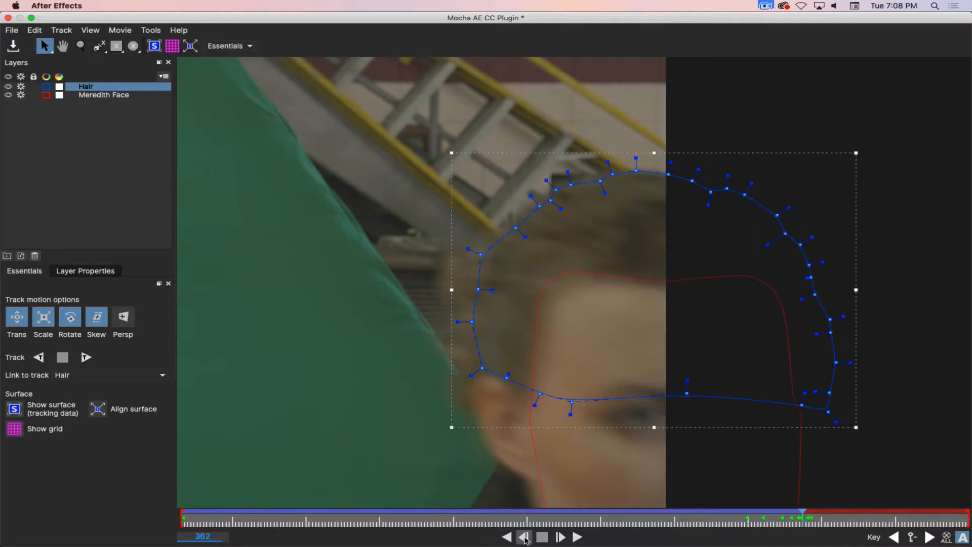
click(524, 538)
click(524, 538)
click(525, 538)
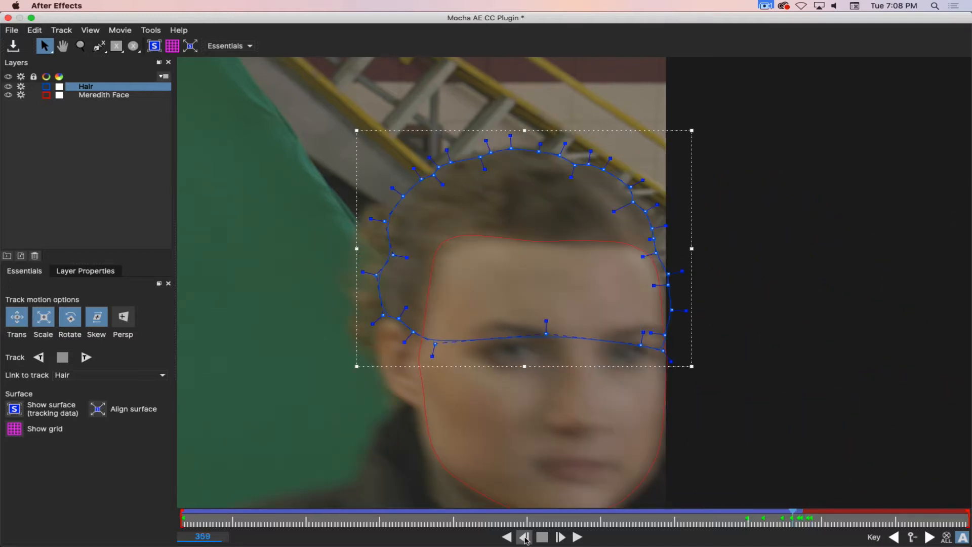
click(524, 537)
click(525, 537)
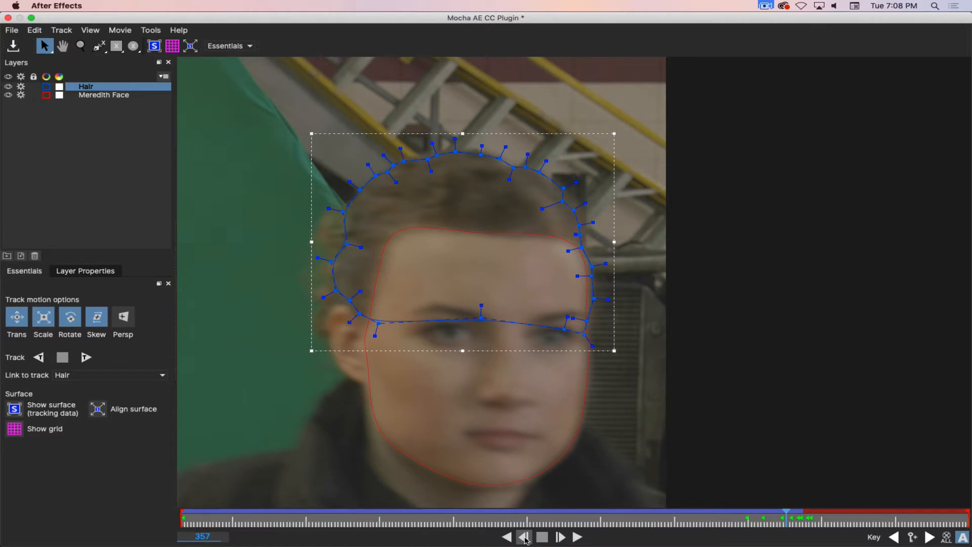
Go forward to frame 360 and shift the whole Hair spline slightly down toward the visible ear.
click(560, 538)
click(561, 538)
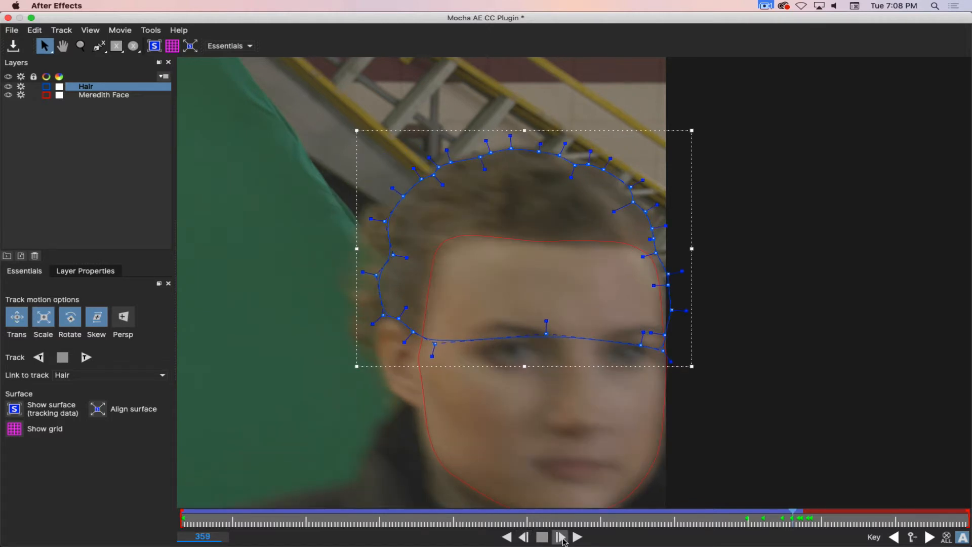
click(560, 537)
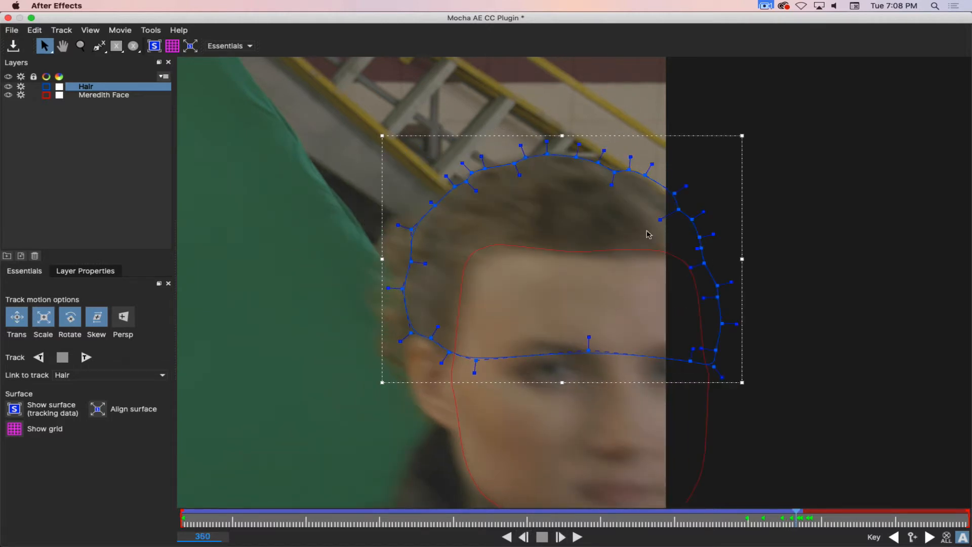
drag(674, 192, 672, 193)
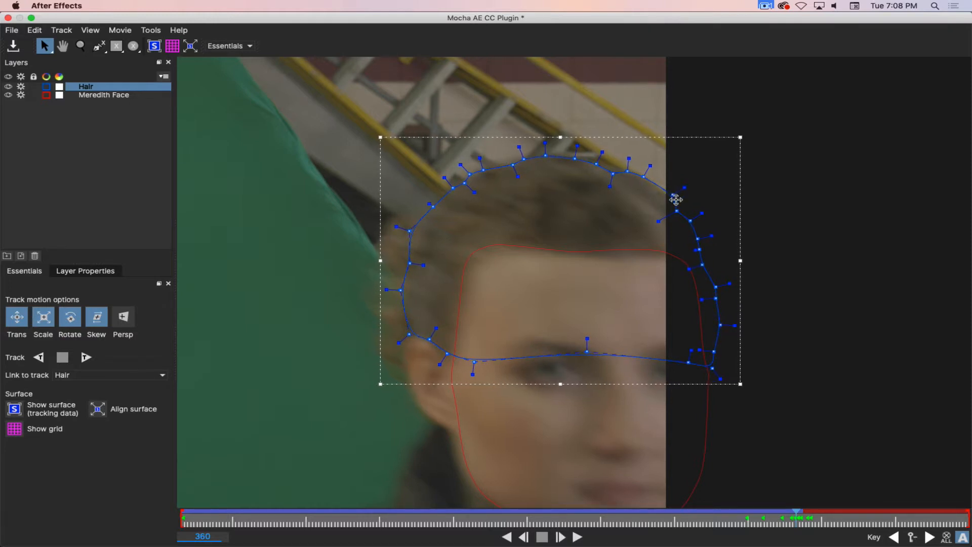
Advance to frame 364 and adjust the Hair points along the crown and back of the head to the hair edge.
click(561, 538)
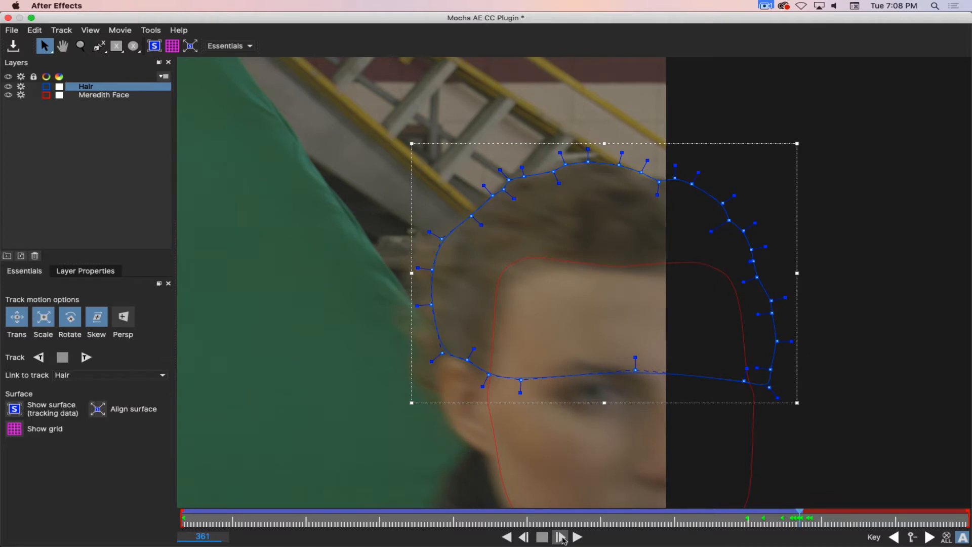
click(561, 538)
click(561, 537)
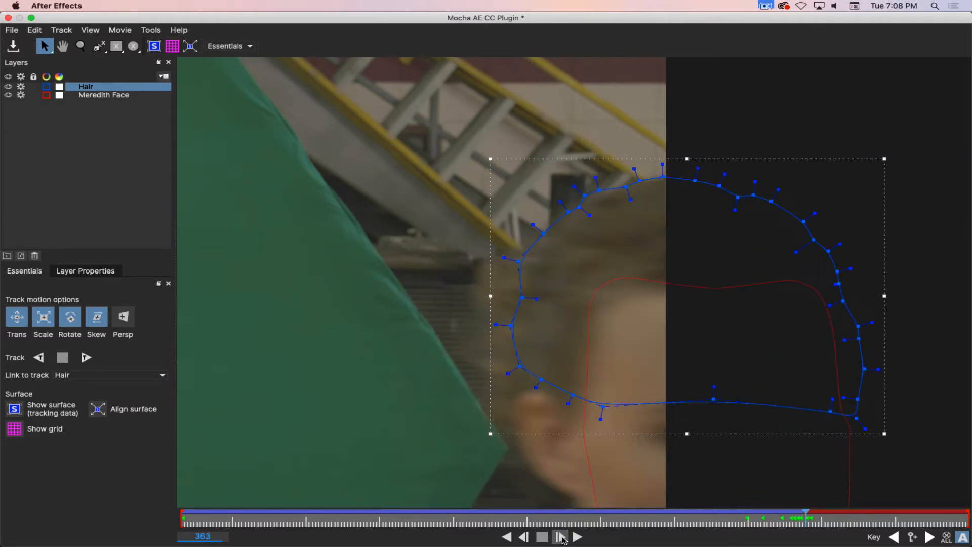
click(561, 537)
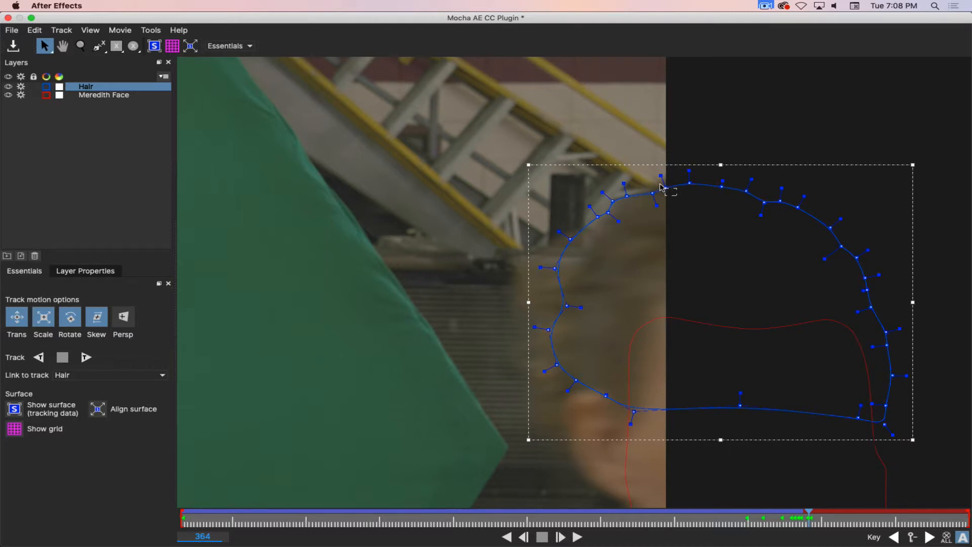
drag(665, 188, 626, 192)
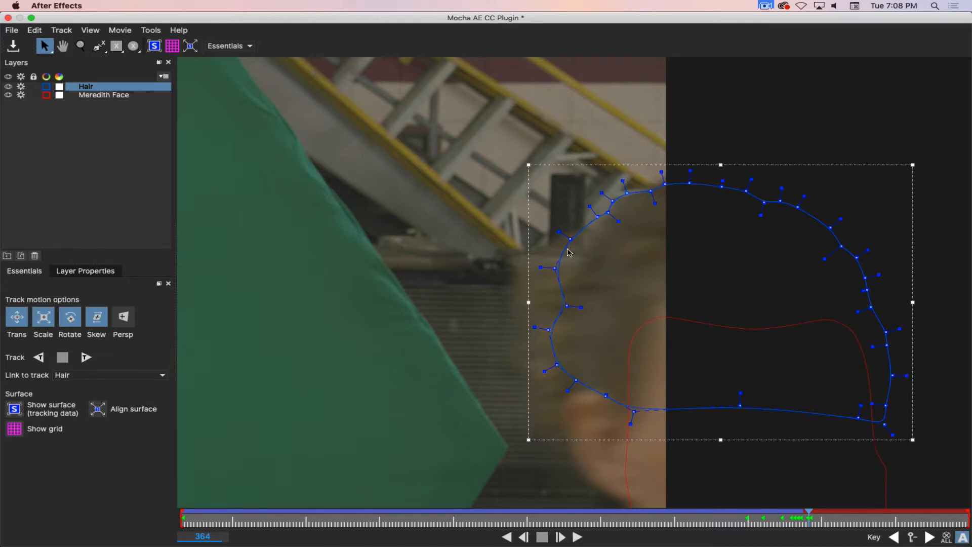
drag(570, 239, 558, 271)
drag(567, 306, 569, 308)
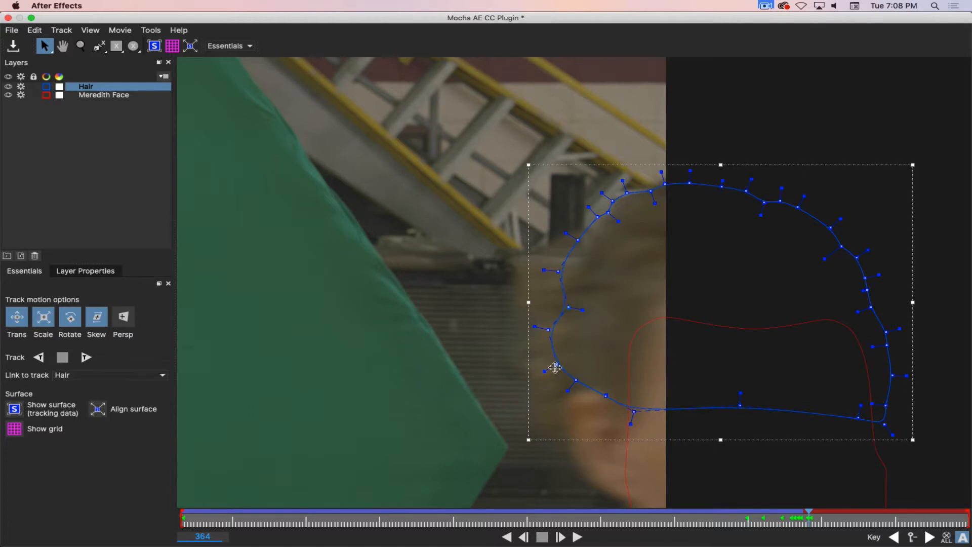
drag(557, 364, 609, 392)
Advance to frame 366 and shift the whole Hair spline onto the sliver of hair still visible at the footage edge.
click(560, 537)
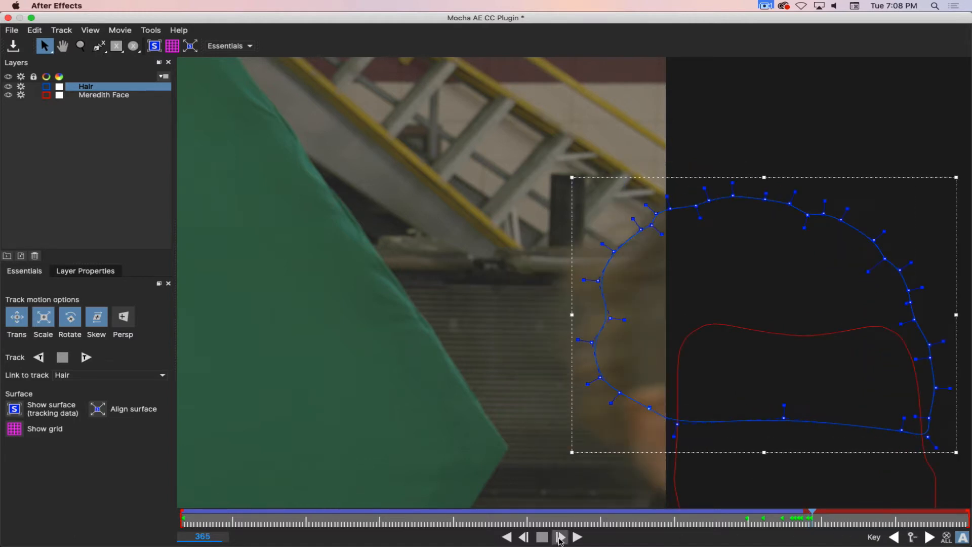
click(560, 537)
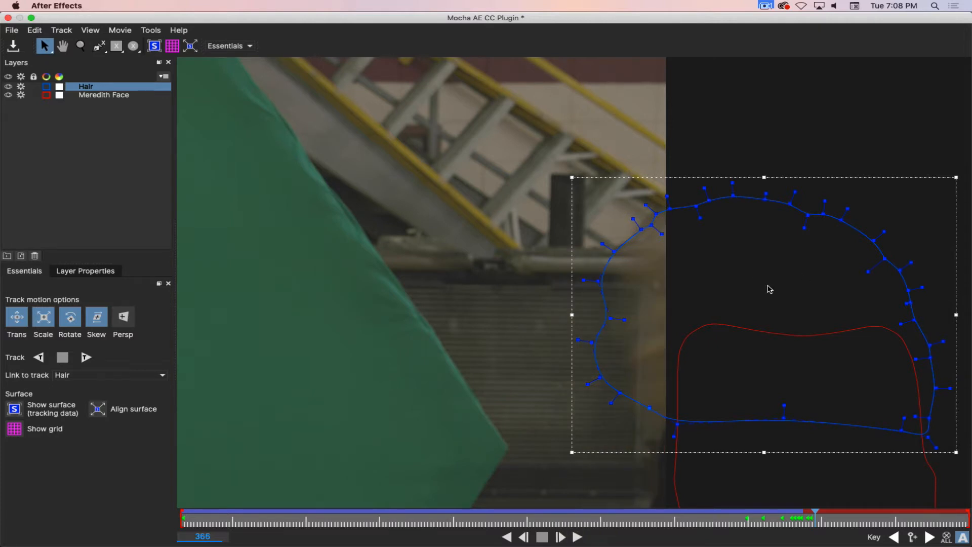
drag(613, 254, 668, 240)
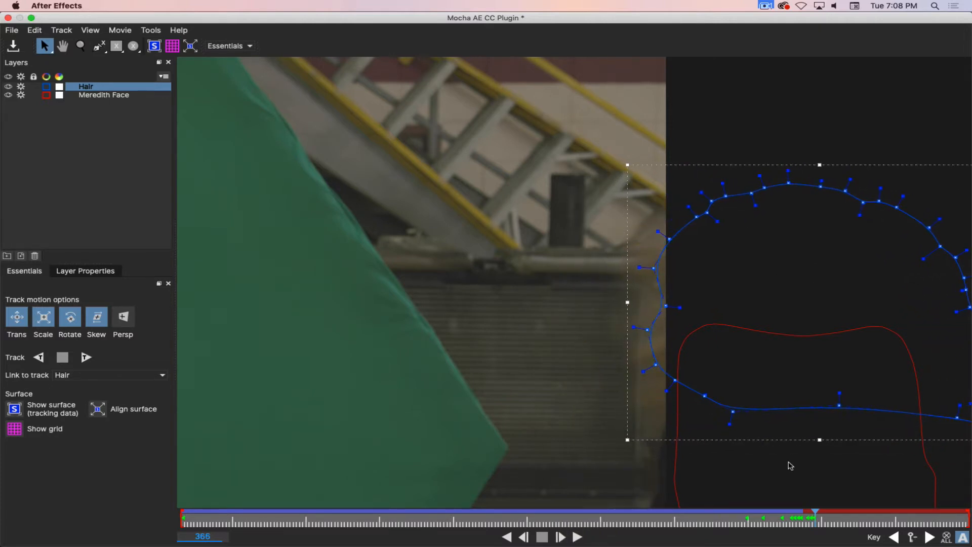
Advance to frame 367 and move the whole Hair spline completely outside the footage.
click(560, 538)
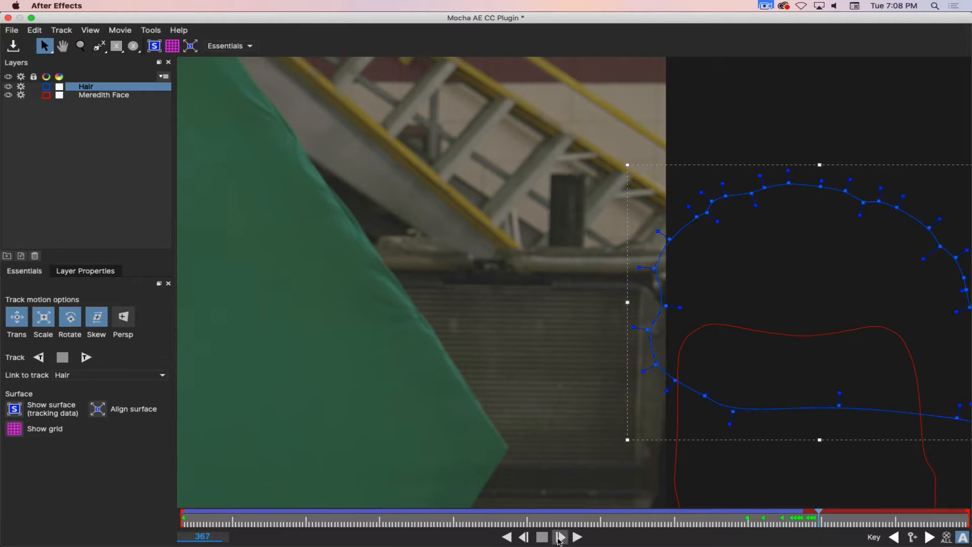
drag(722, 193, 757, 191)
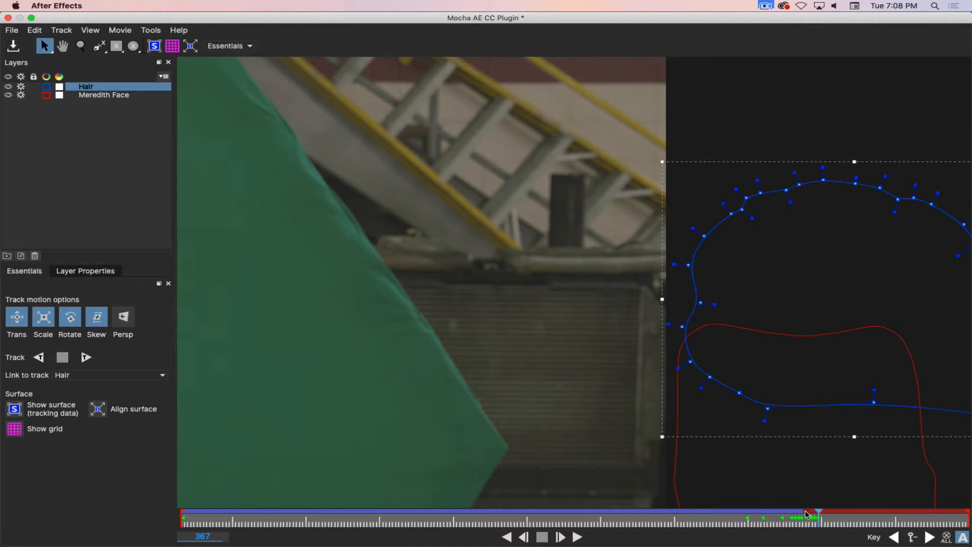
key(Right)
Return to frame 350 with the full shot in view, save the Mocha project, and close Mocha to return to After Effects.
drag(820, 519, 761, 520)
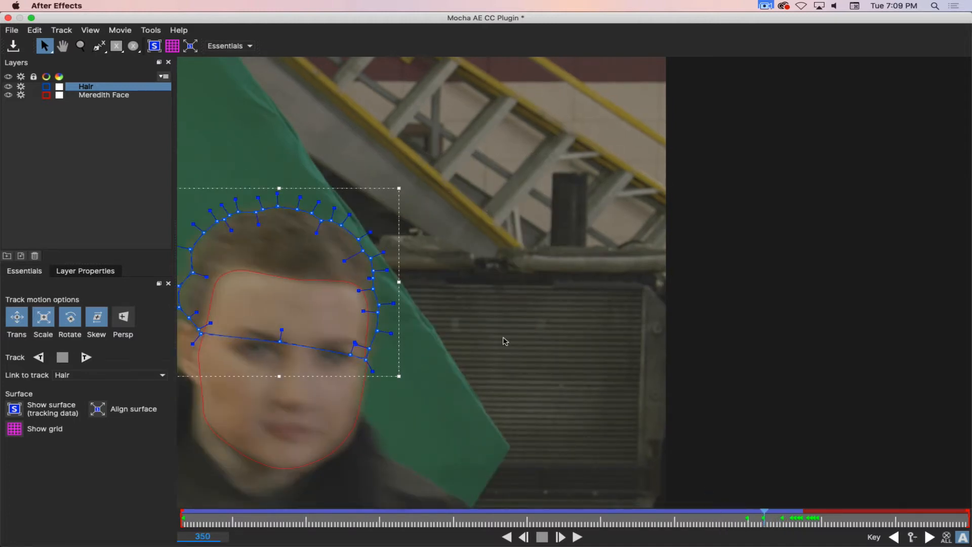
key(z)
drag(538, 218, 523, 341)
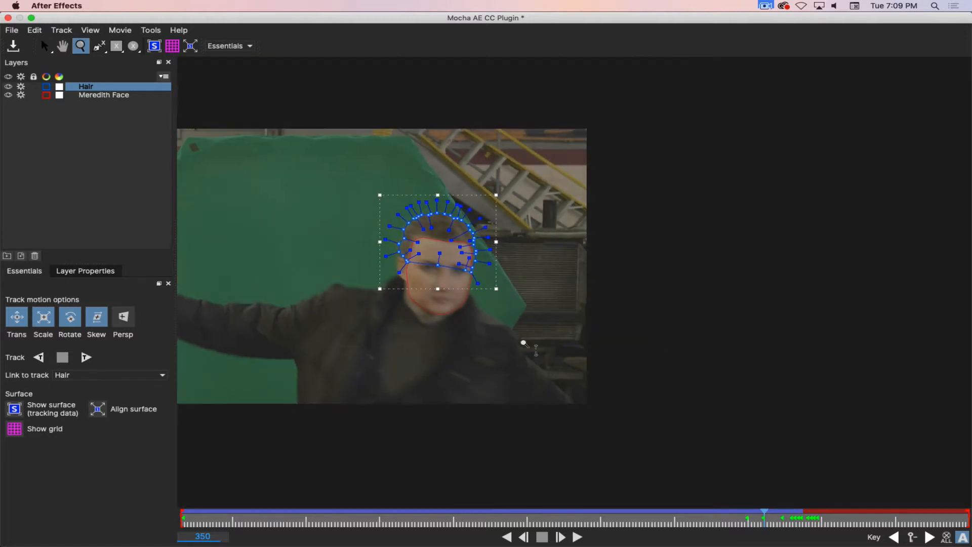
key(z)
drag(528, 256, 533, 342)
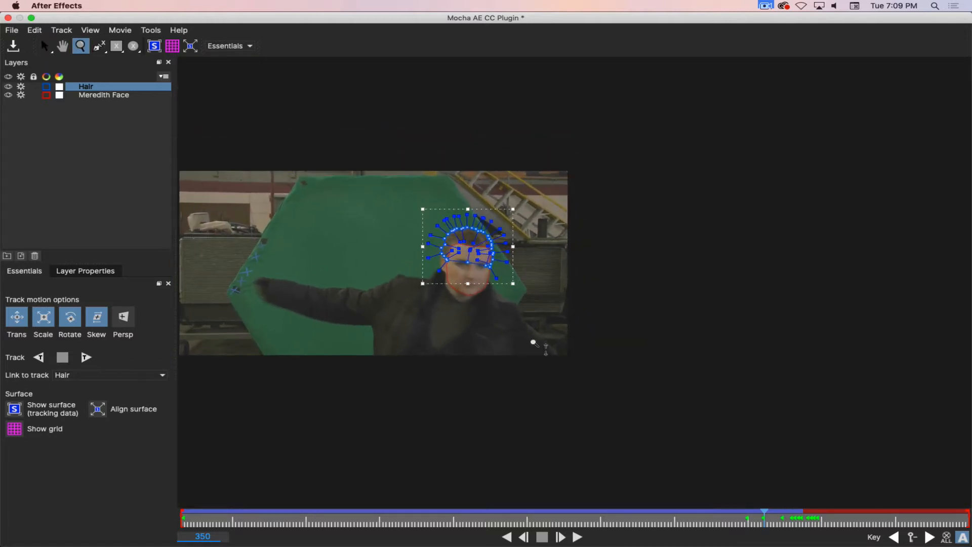
click(11, 30)
click(22, 55)
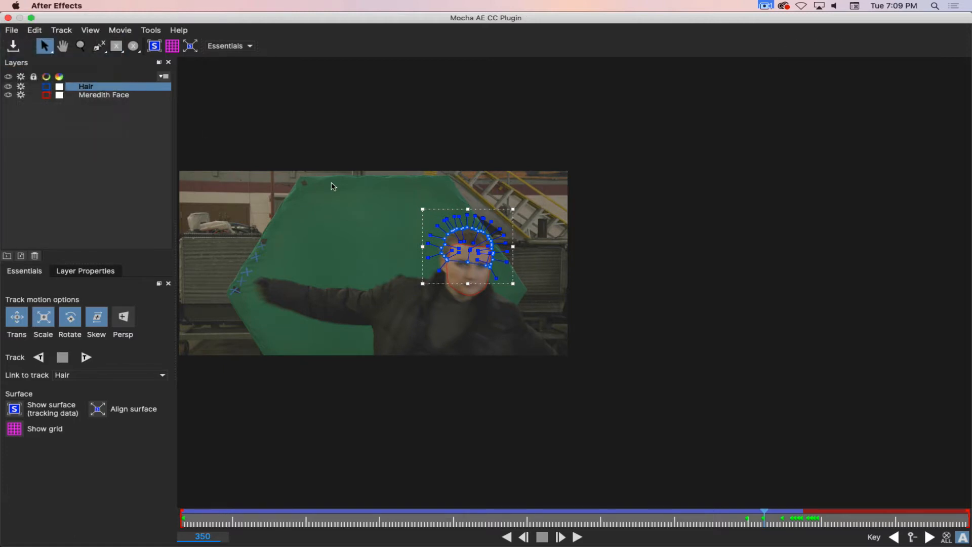
click(7, 19)
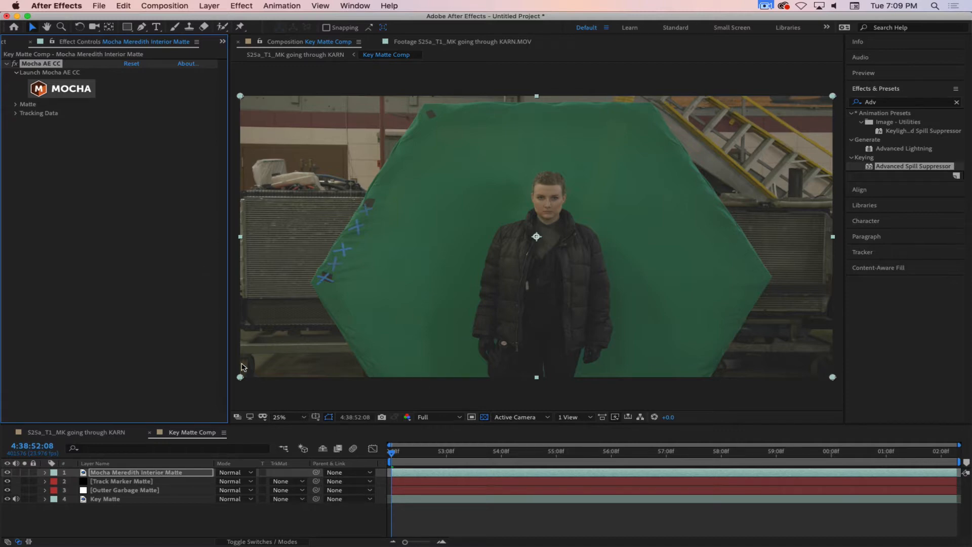
Turn on View Matte in the Mocha AE CC effect on the Mocha interior matte layer.
click(132, 473)
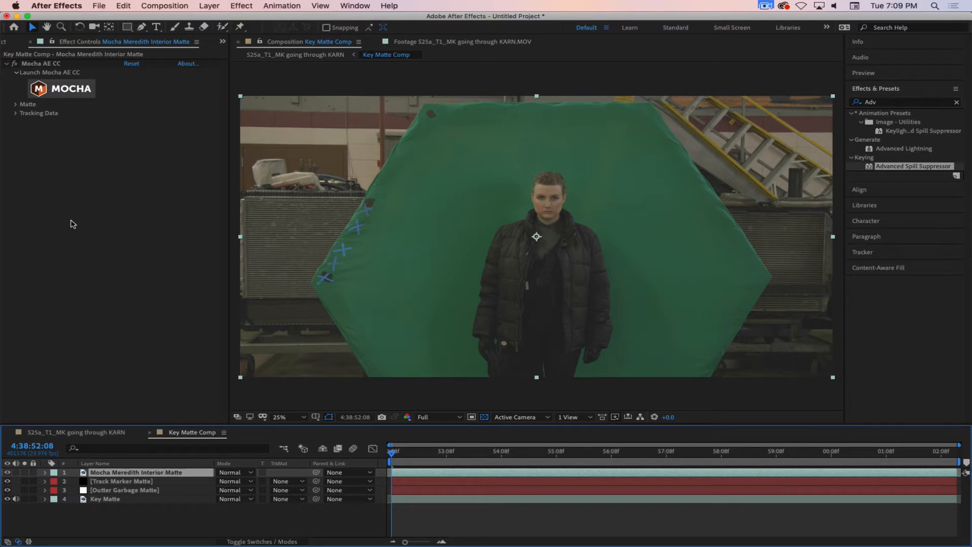
click(16, 105)
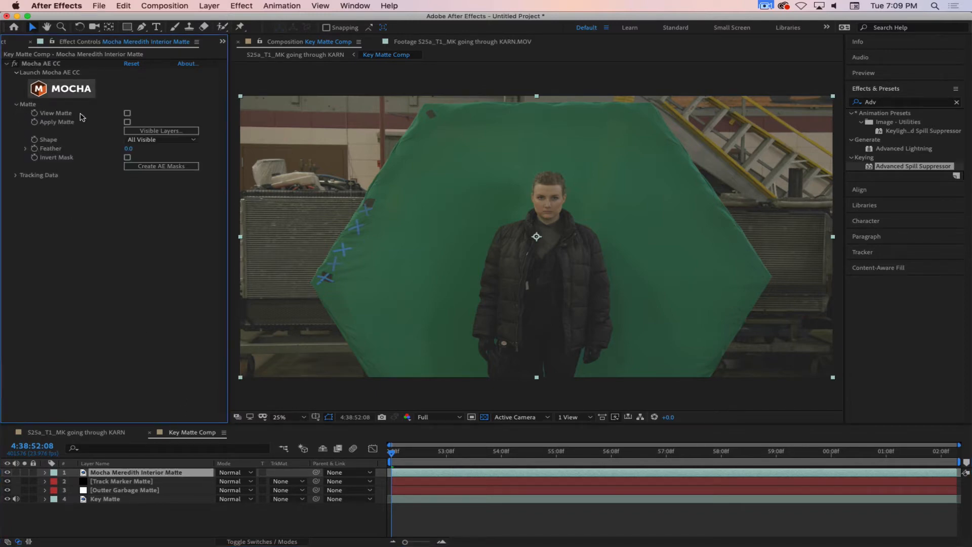
click(127, 113)
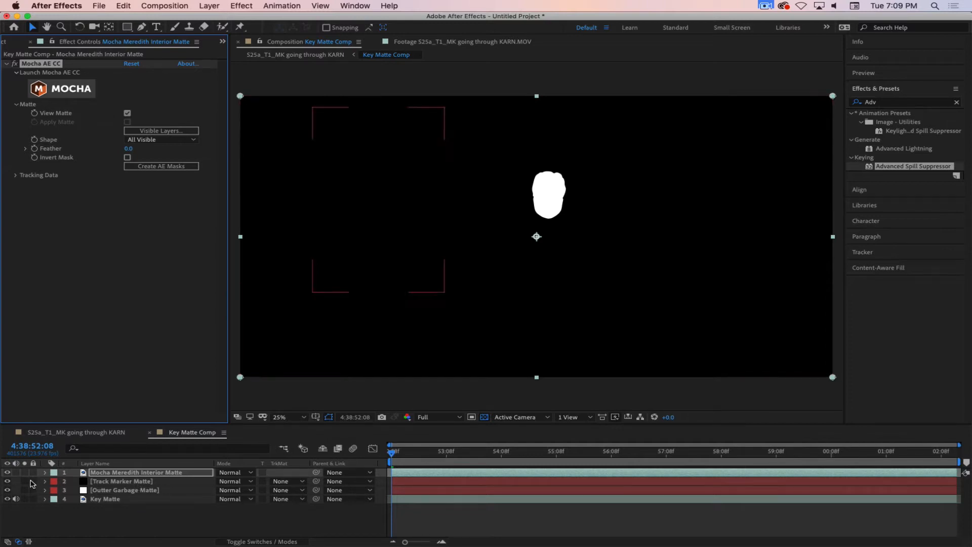
Compare the key matte with the Mocha interior matte layer hidden and shown, and inspect the effect's Shape options and Tracking Data.
click(7, 471)
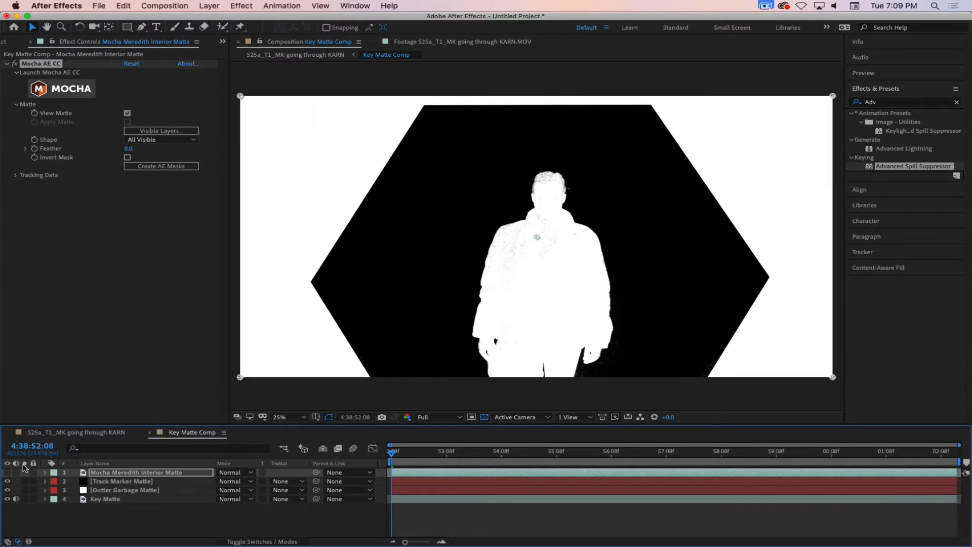
click(7, 472)
click(163, 140)
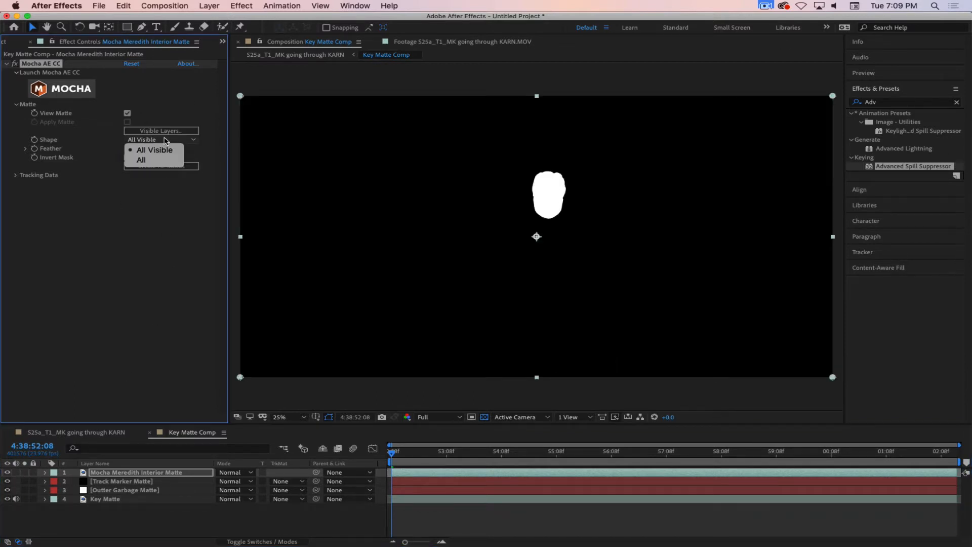
click(165, 140)
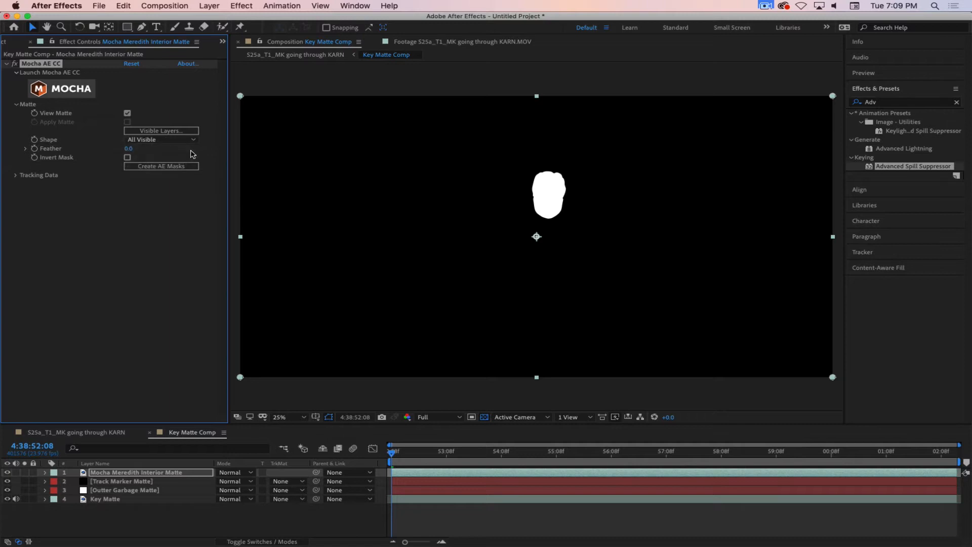
click(16, 175)
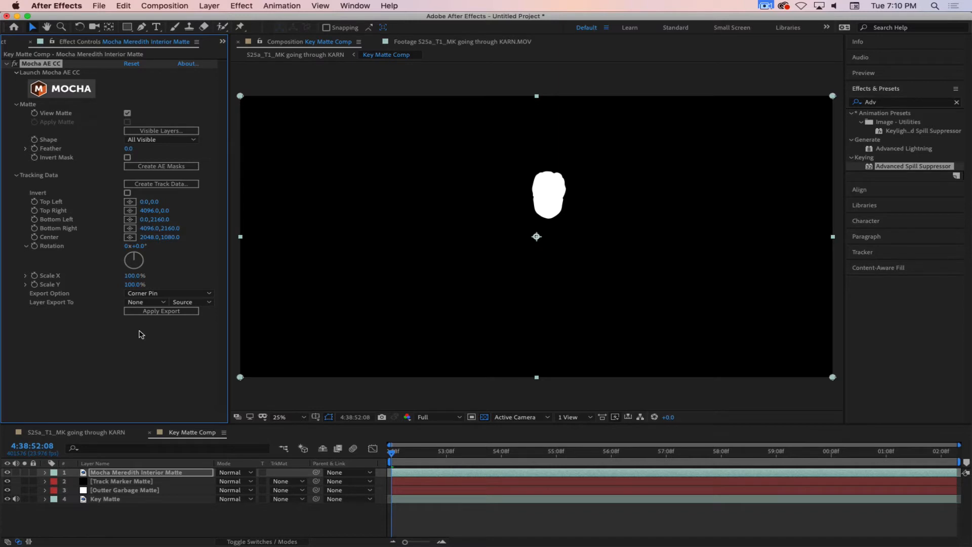
Set the Mocha interior matte layer's blending mode to Screen and compare the combined matte with that layer hidden and shown.
click(235, 471)
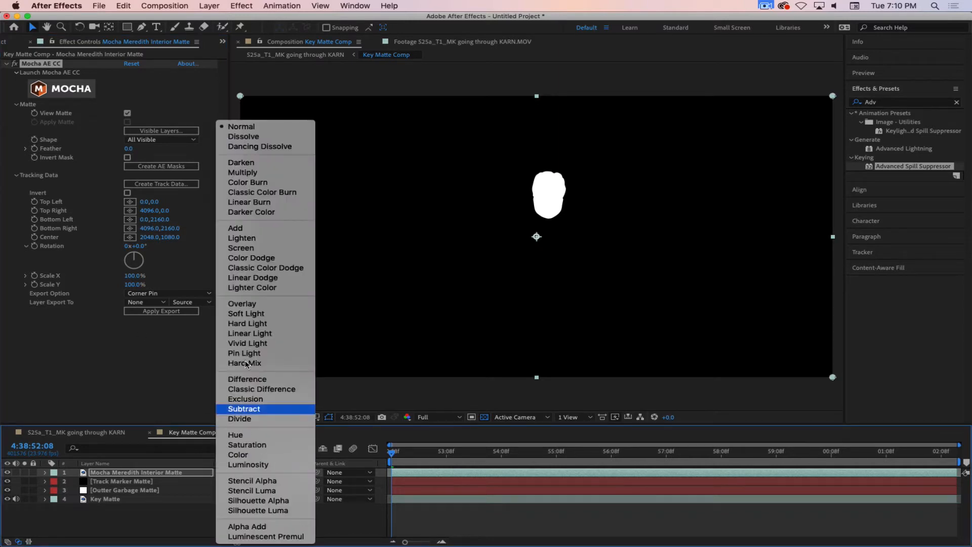
click(245, 248)
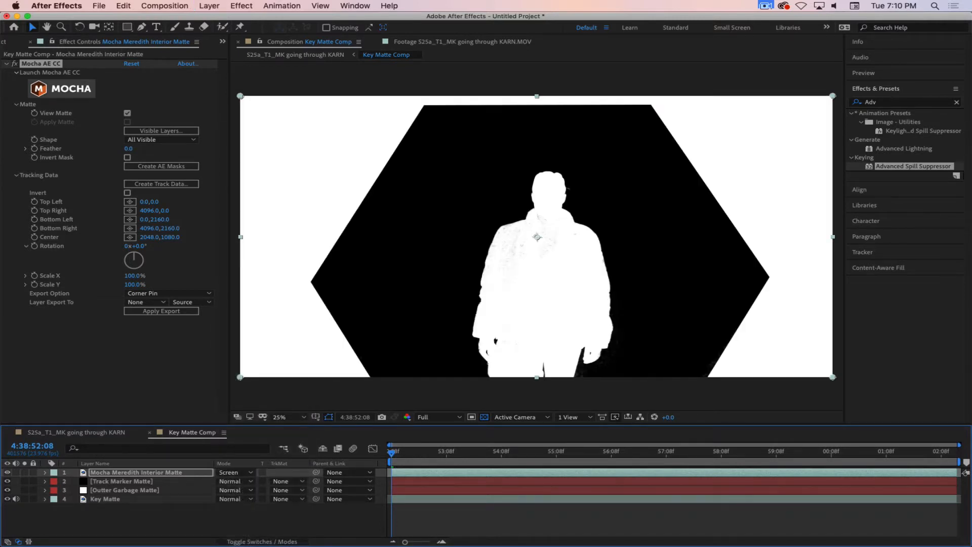
click(8, 481)
click(8, 480)
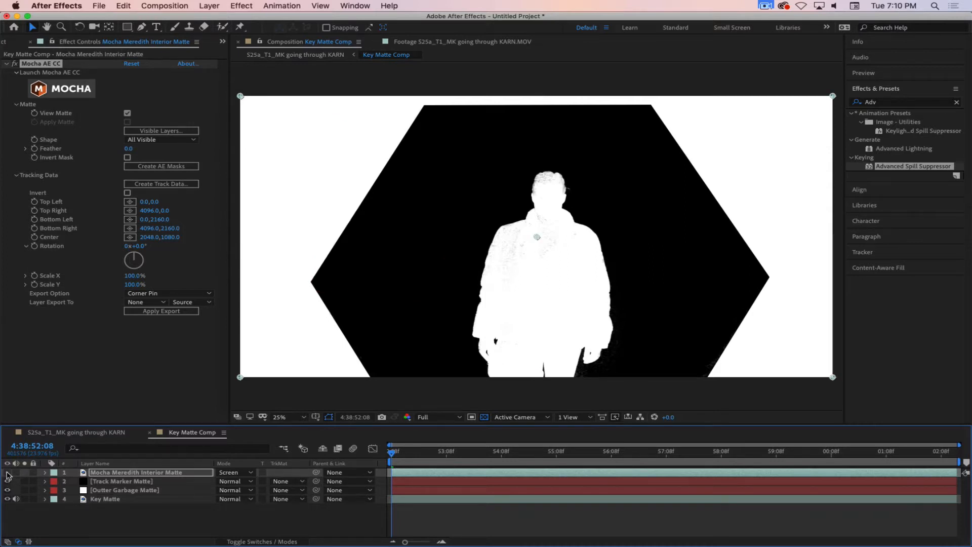
click(8, 473)
click(7, 472)
click(7, 473)
click(8, 473)
click(8, 473)
click(7, 473)
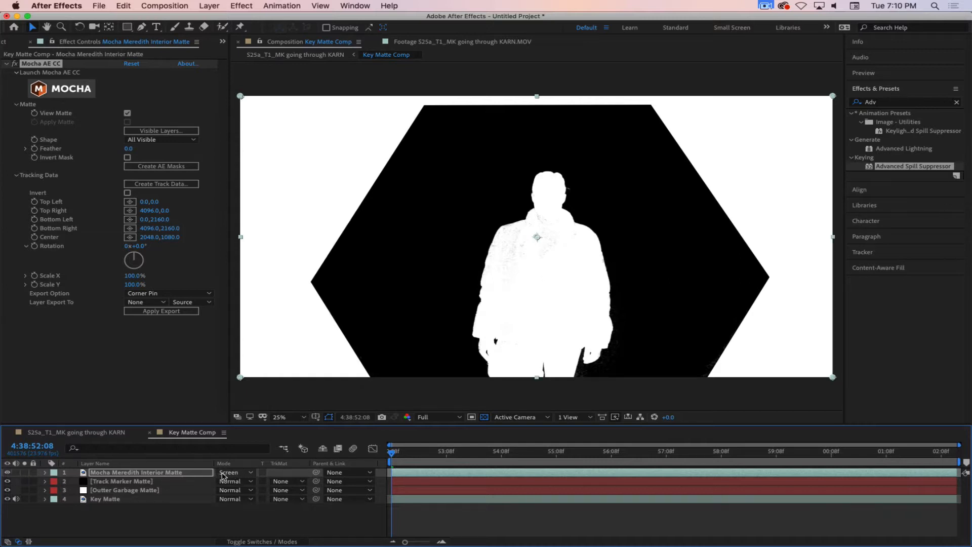
Compare Normal and Screen blending on the Mocha interior matte layer, ending on Normal.
click(234, 474)
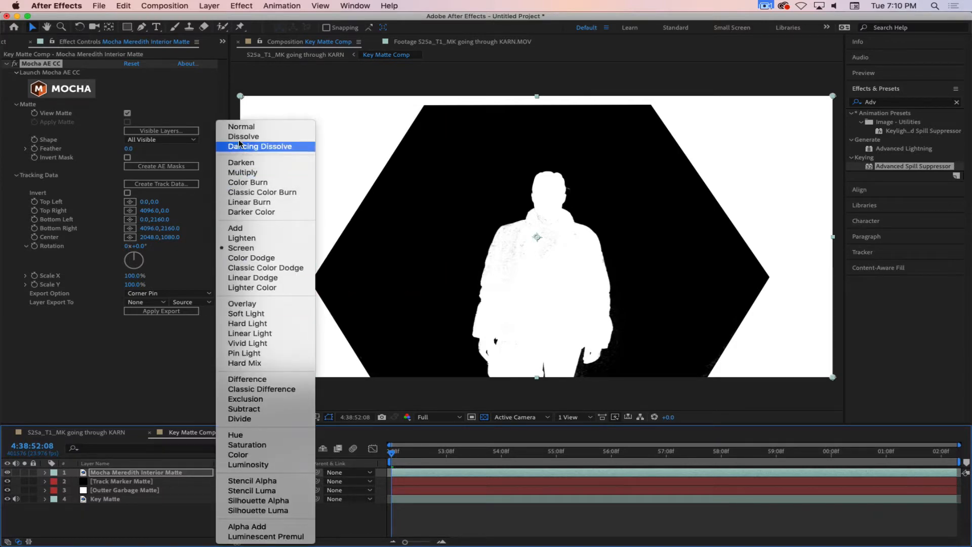
click(242, 127)
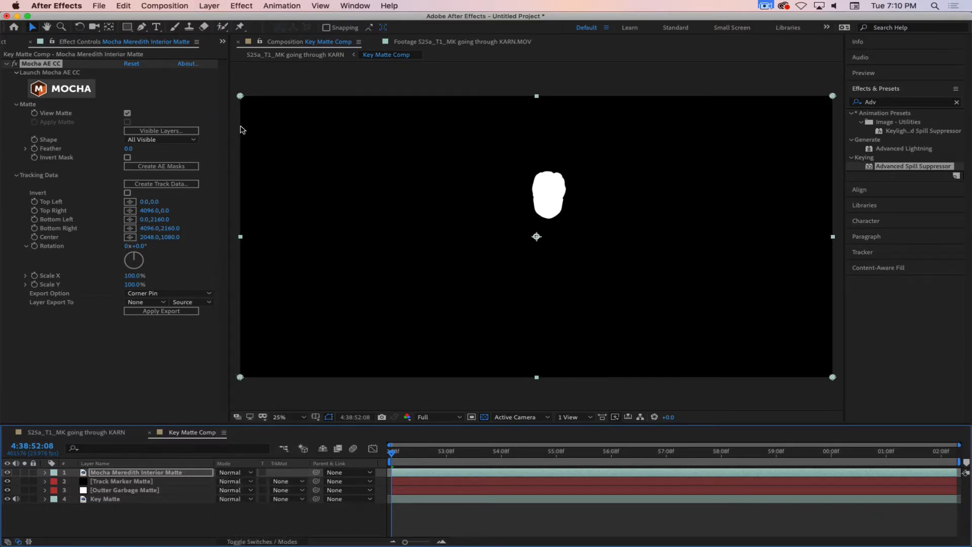
click(233, 473)
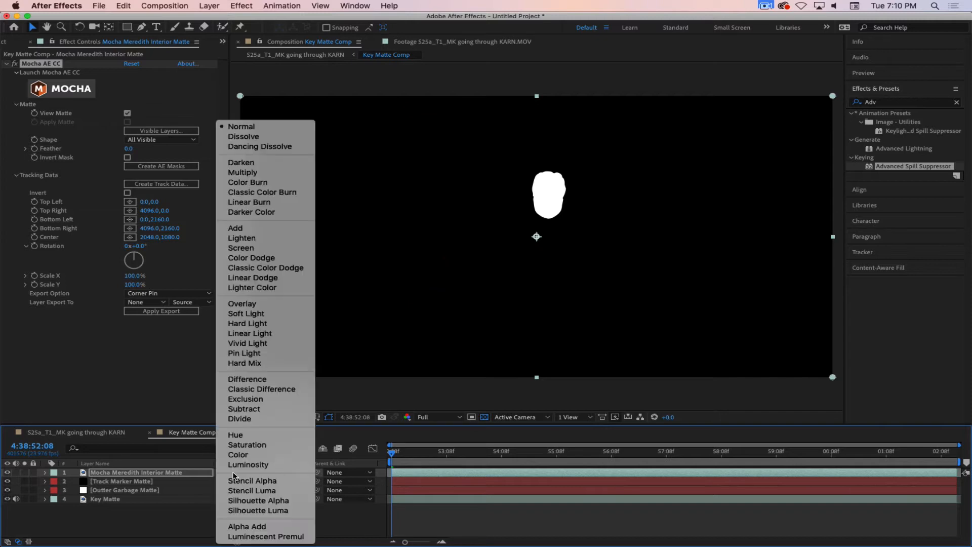
click(251, 249)
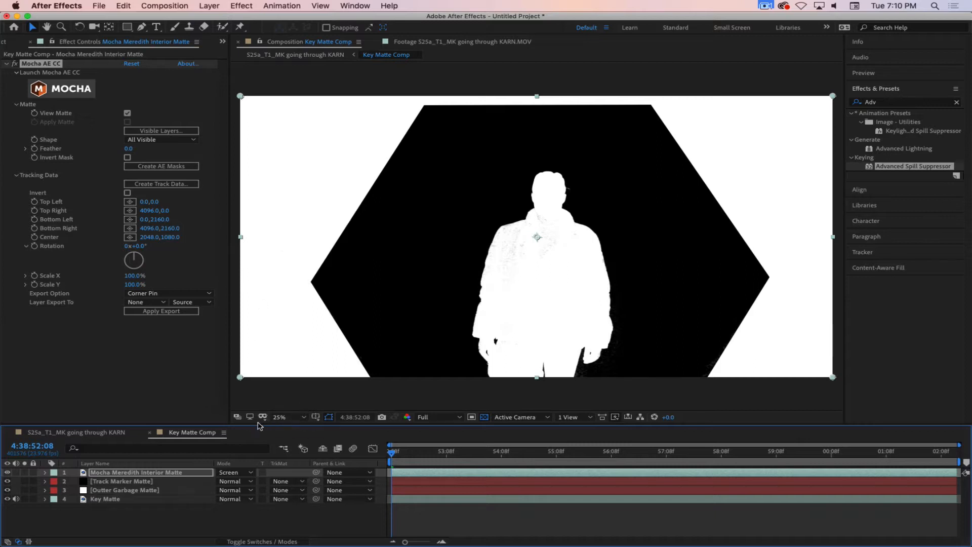
click(230, 472)
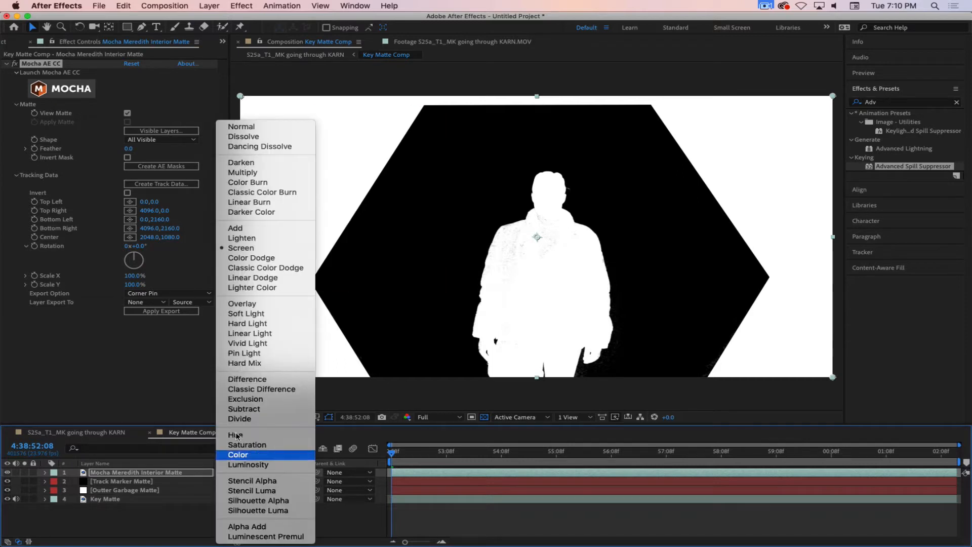
click(241, 127)
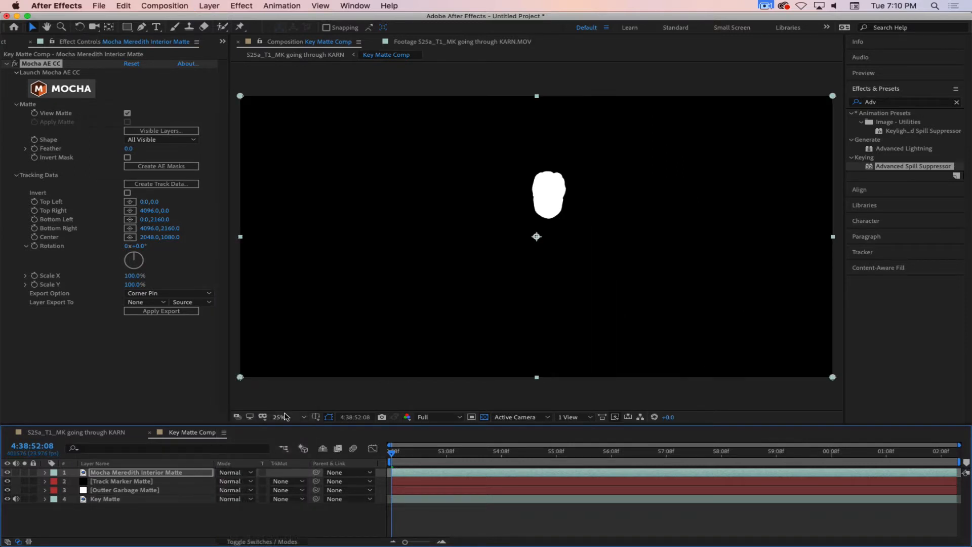
Cut the Mocha interior matte layer from Key Matte Comp and paste it above the layers in the S25a_T1_MK going through KARN comp.
click(144, 473)
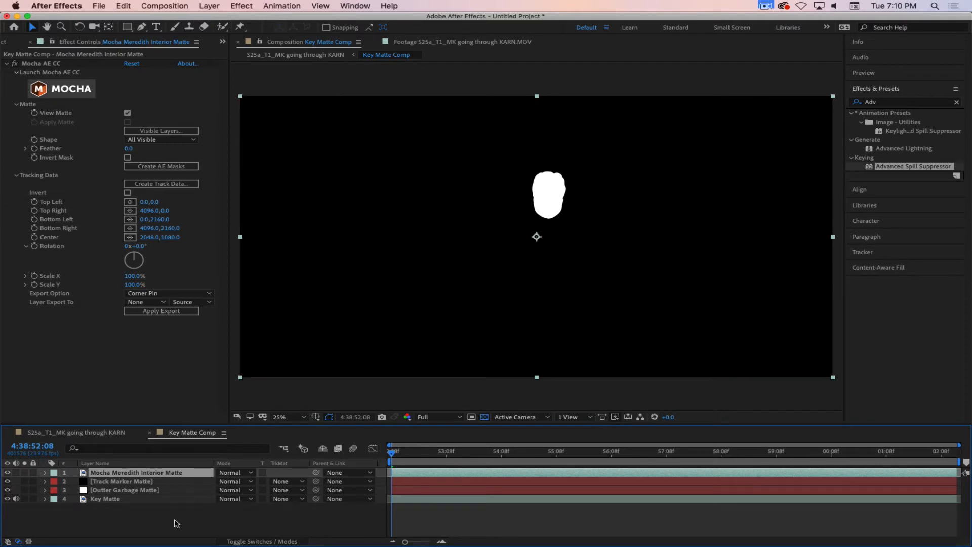
key(Delete)
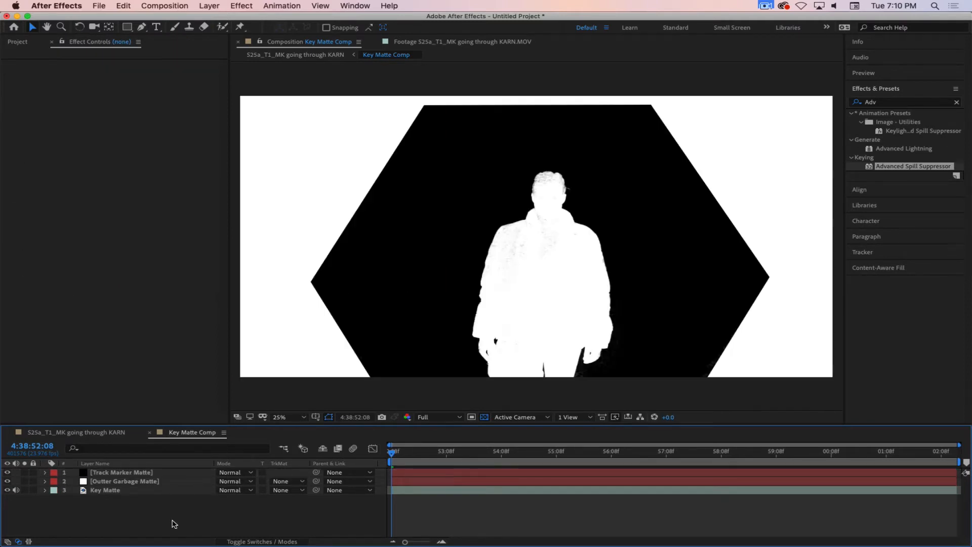
click(84, 433)
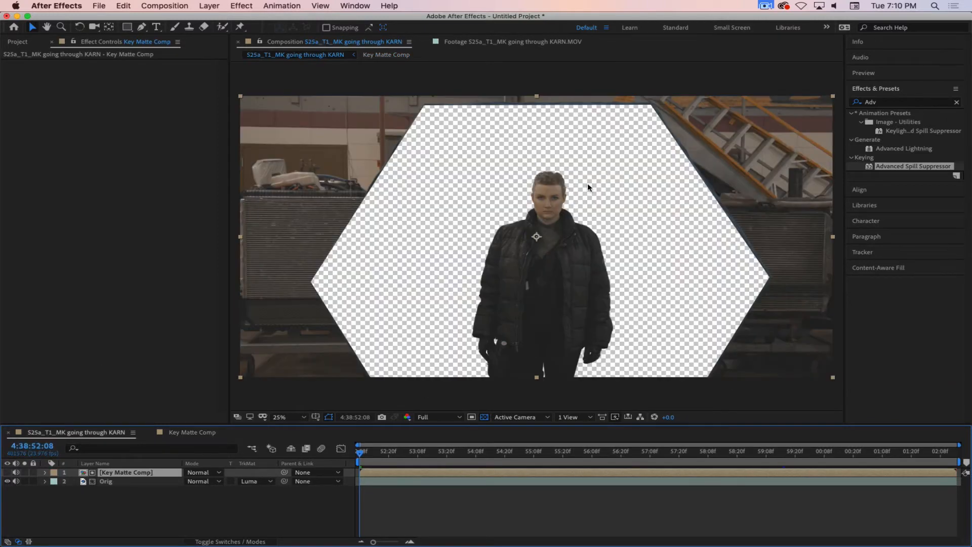
click(160, 517)
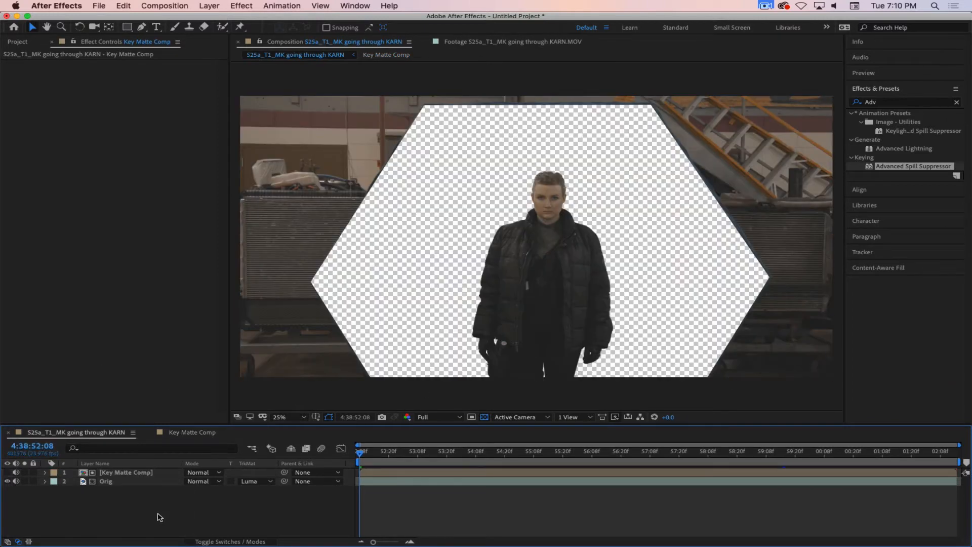
key(super+v)
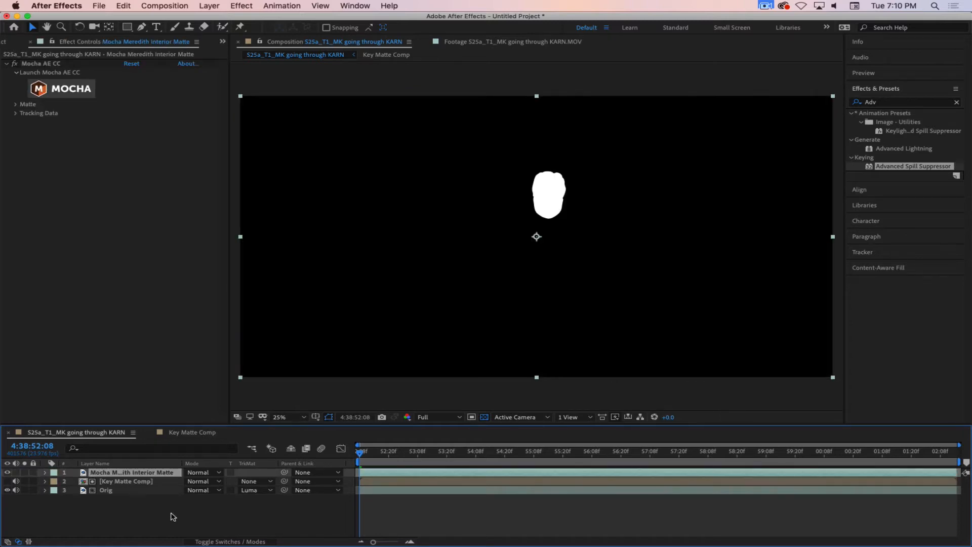
Duplicate the Orig layer and pre-compose the copy with the Mocha interior matte layer under an actor-only name.
click(129, 491)
key(super+d)
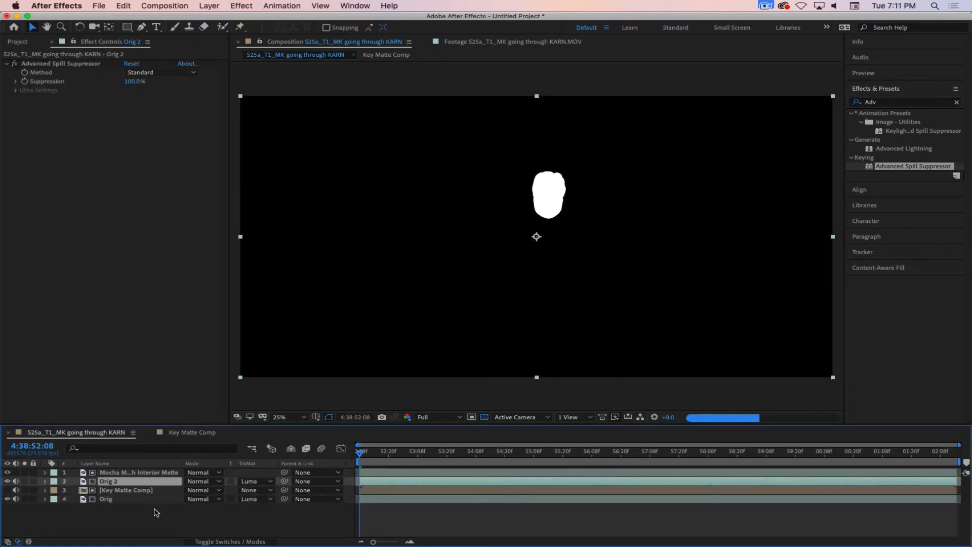
shift+click(129, 472)
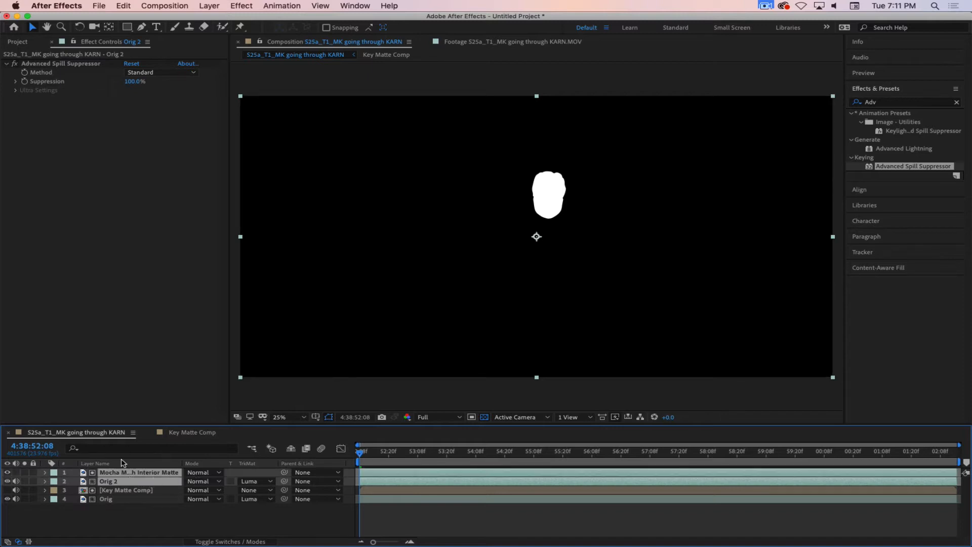
right_click(132, 483)
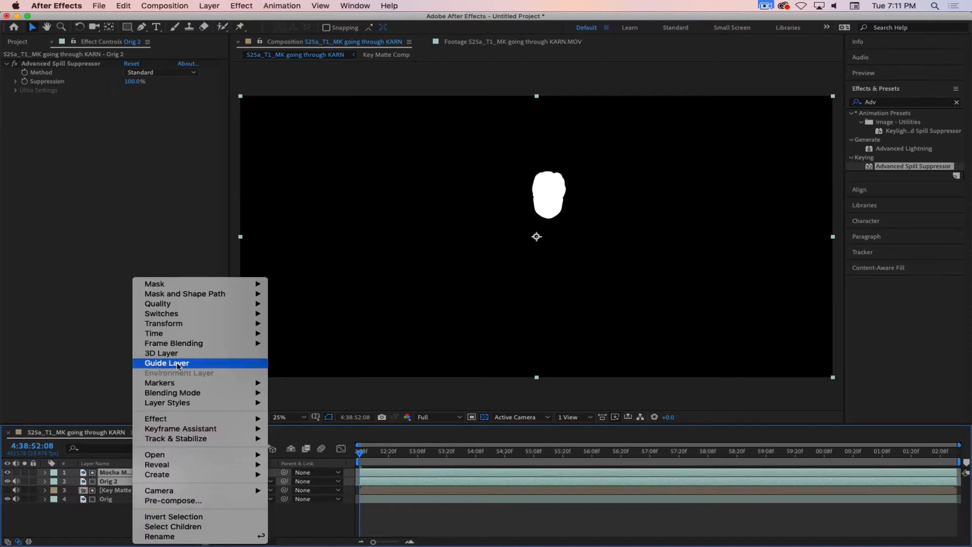
click(173, 500)
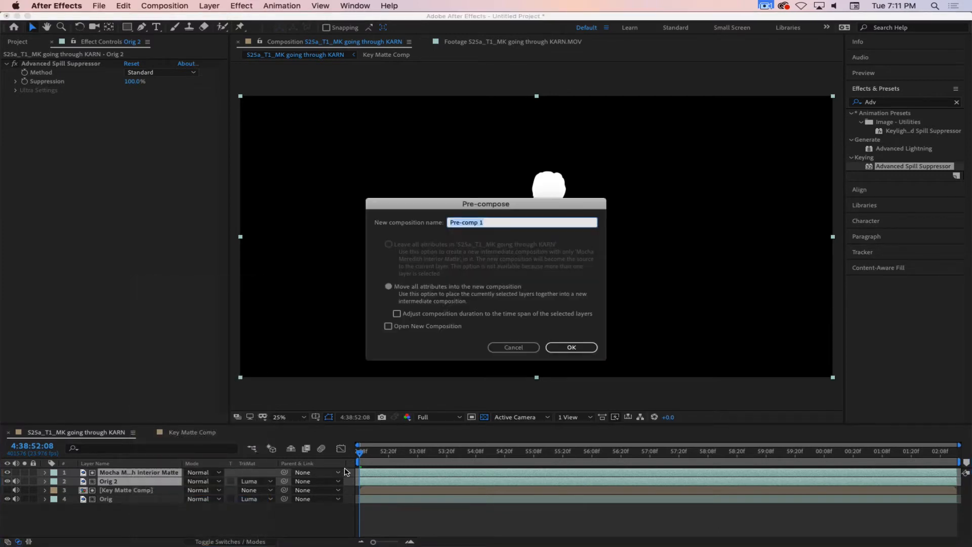
text(Ma)
click(571, 347)
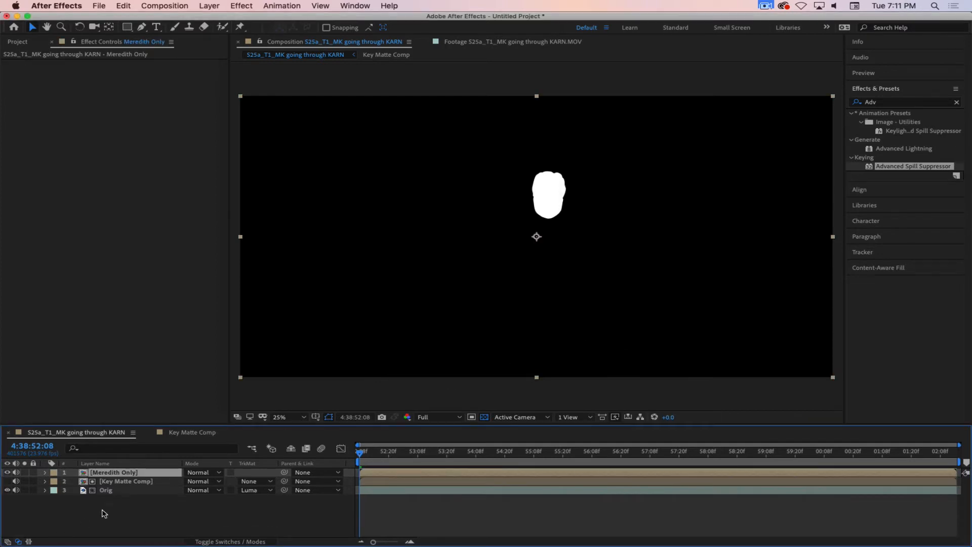
Undo the pre-compose, duplication and paste in the main comp, and paste the Mocha interior matte layer back into Key Matte Comp.
key(super+z)
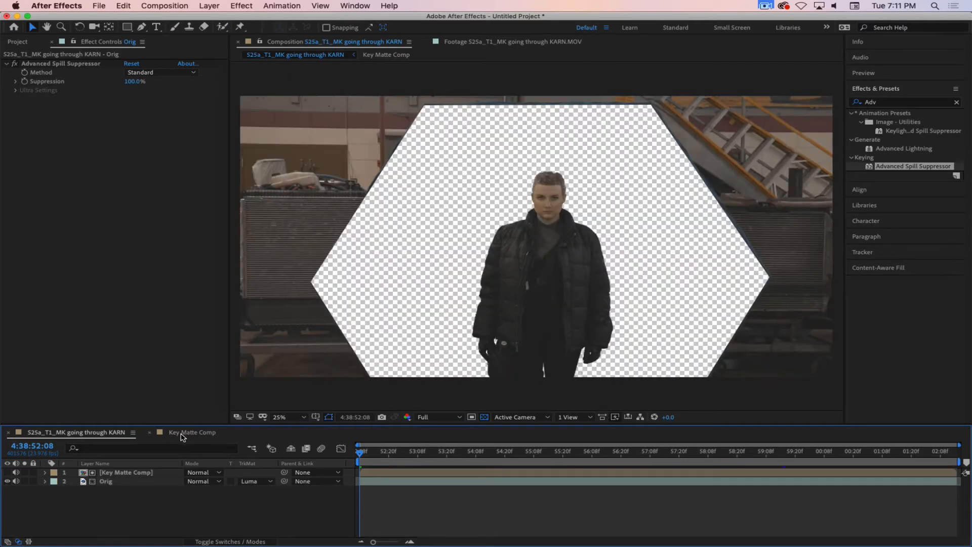
click(182, 434)
key(super+v)
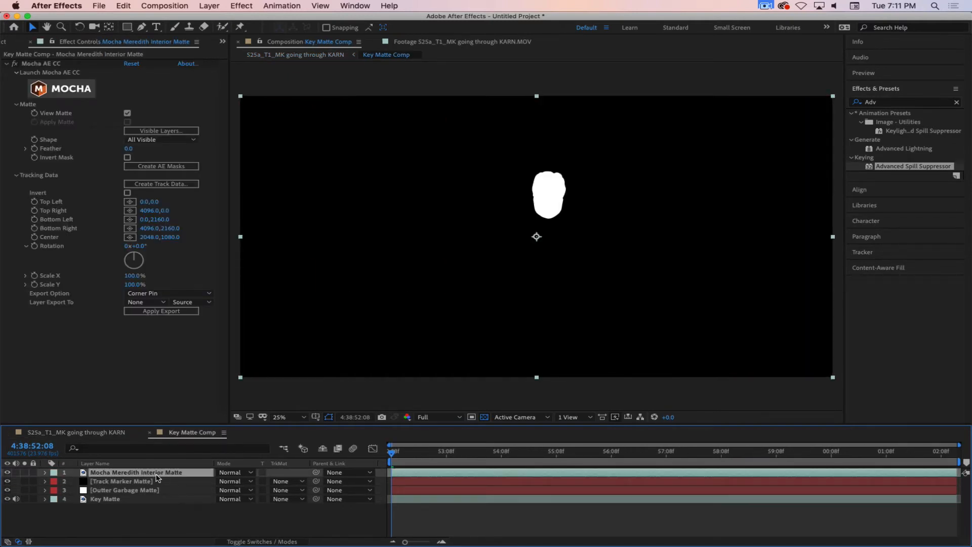
click(170, 518)
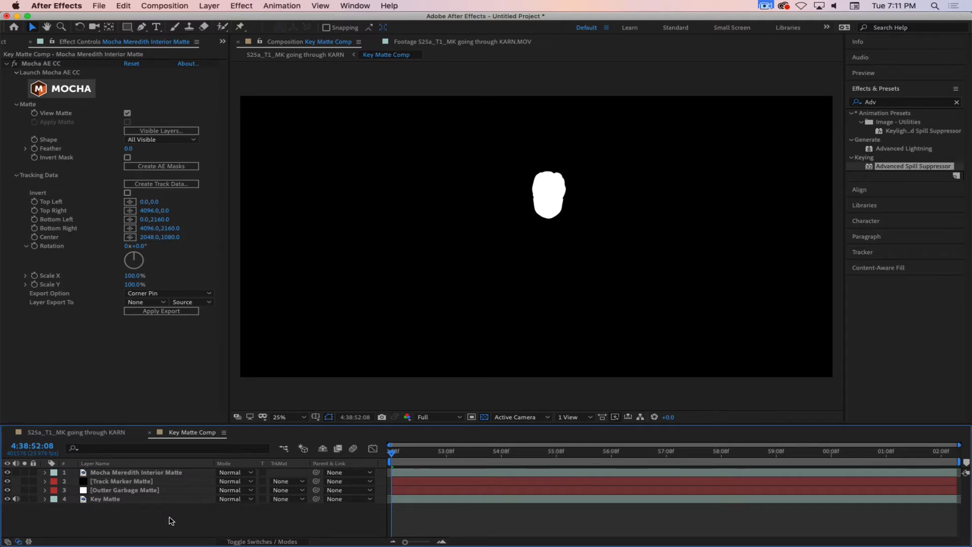
Move the Mocha interior matte layer from Key Matte Comp to the top of the S25a_T1_MK going through KARN comp.
click(166, 473)
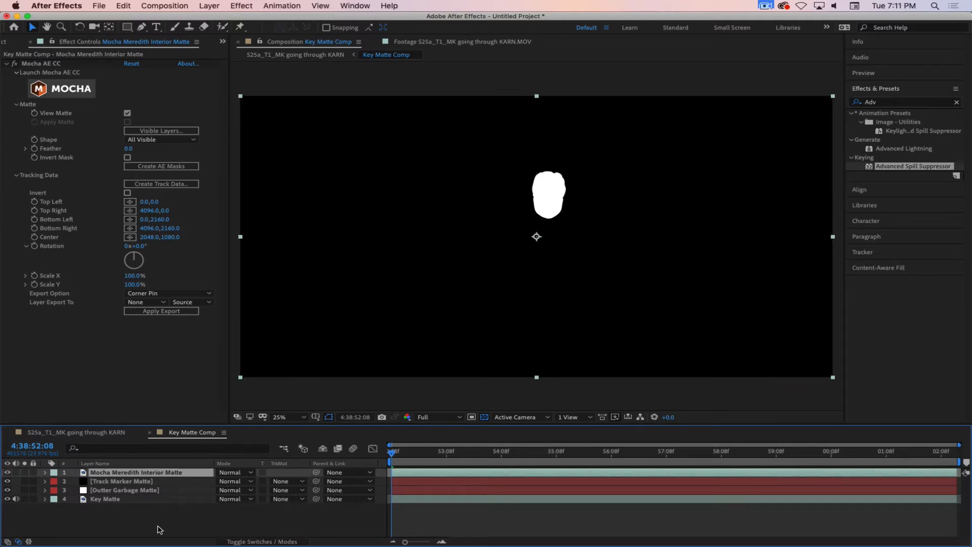
key(Delete)
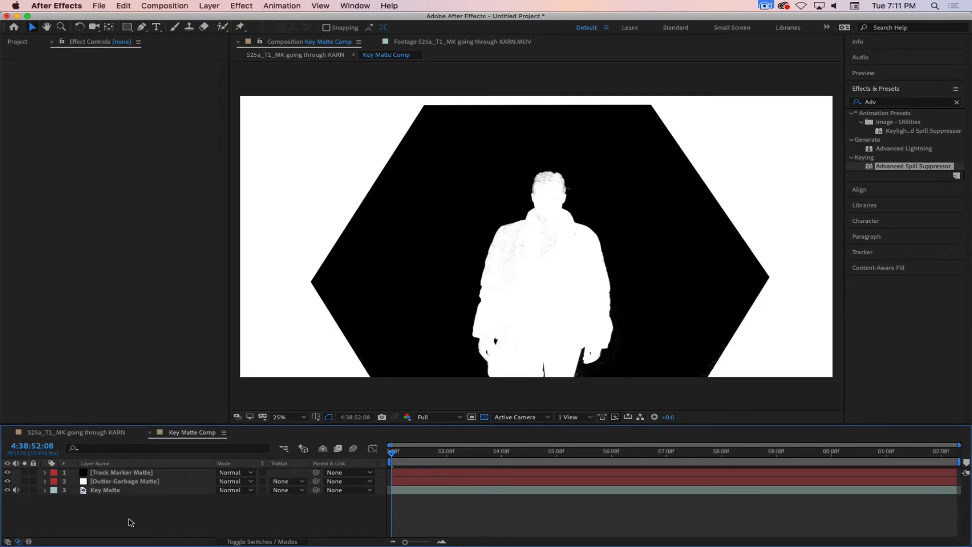
click(79, 431)
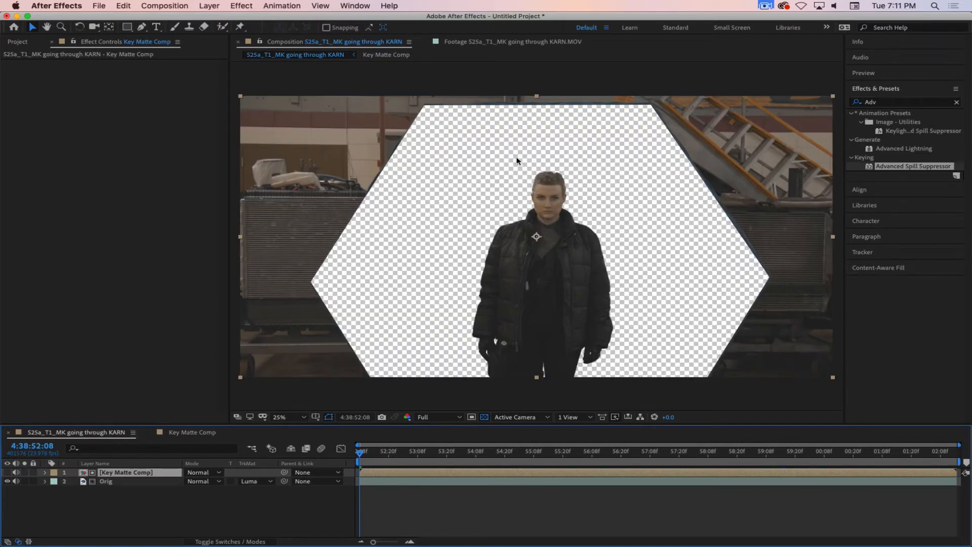
key(super+v)
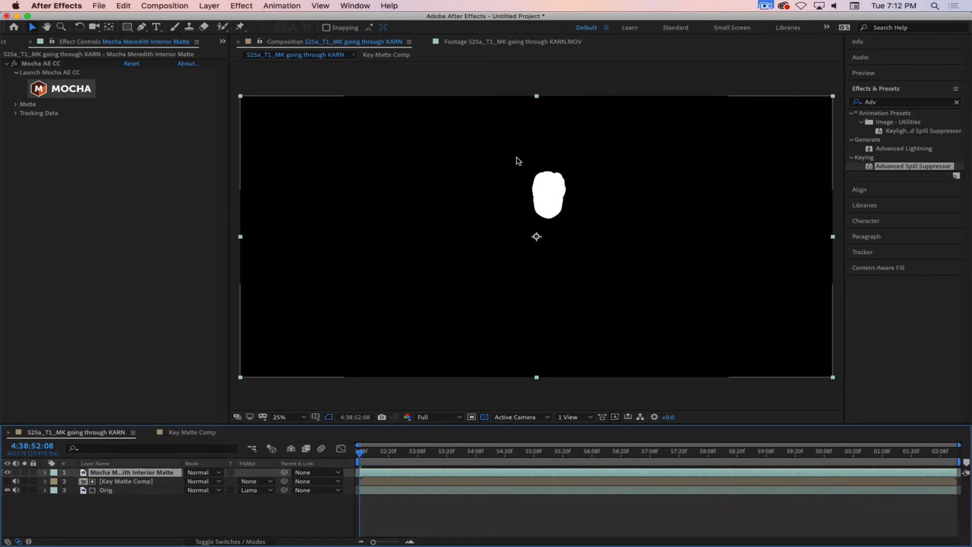
Duplicate the Orig layer in the main comp and pre-compose the copy with the Mocha interior matte under an actor-only name.
click(152, 490)
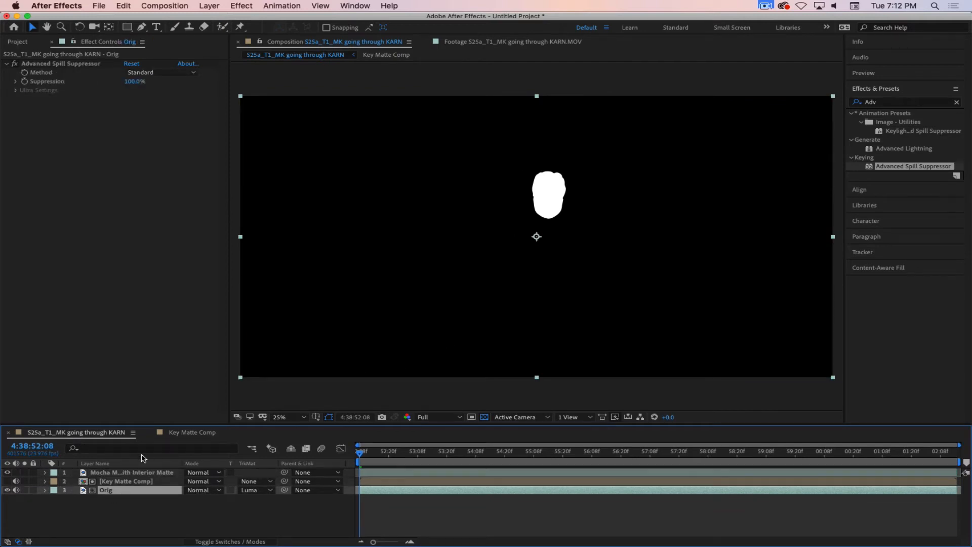
key(super+d)
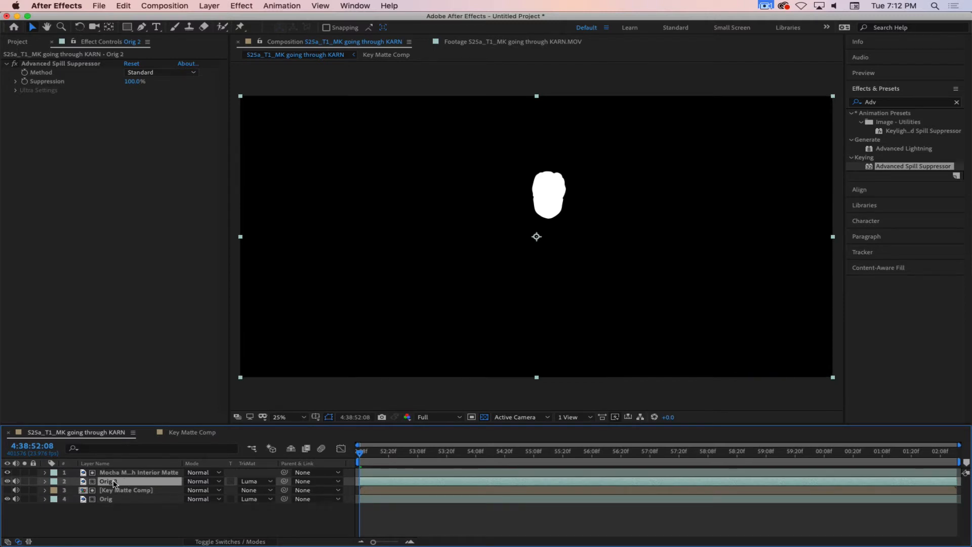
shift+click(139, 471)
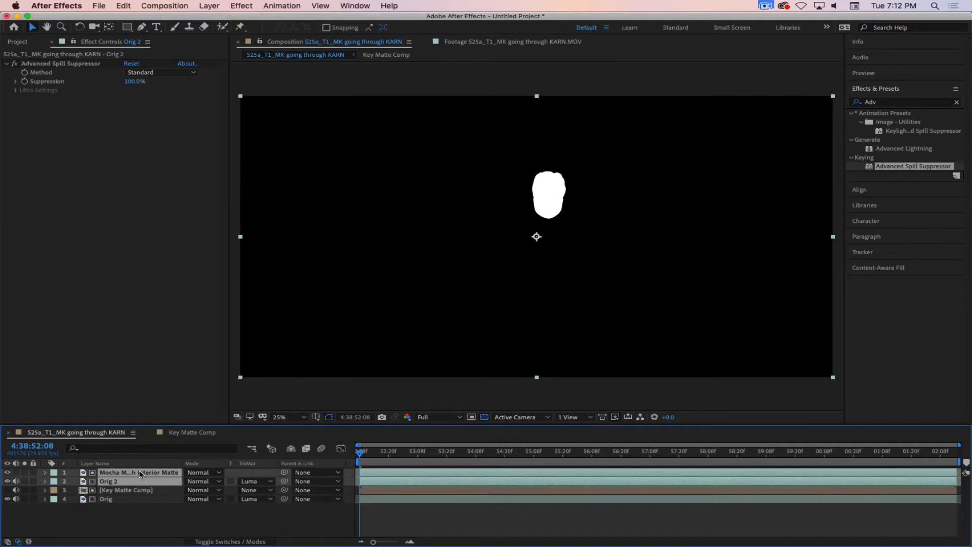
right_click(137, 486)
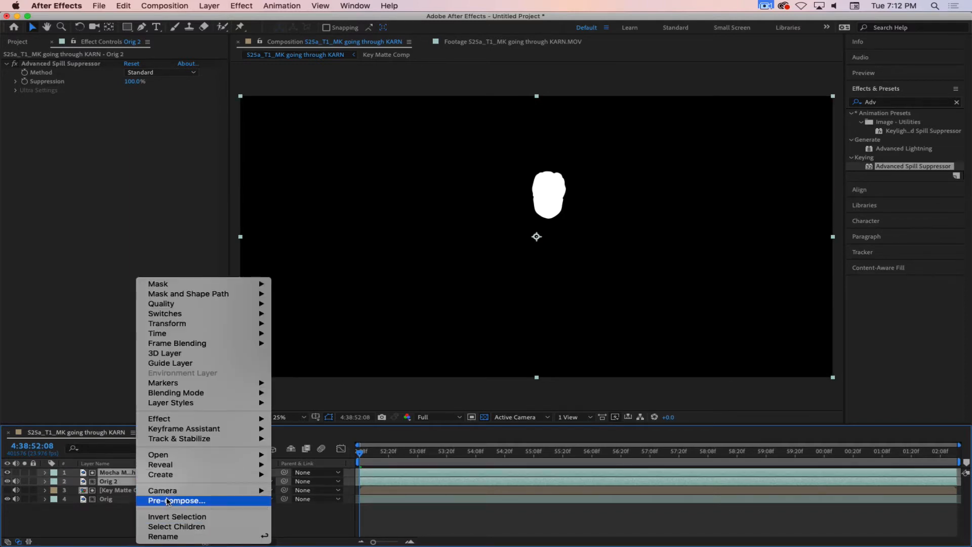
click(170, 498)
text(Meredith Only)
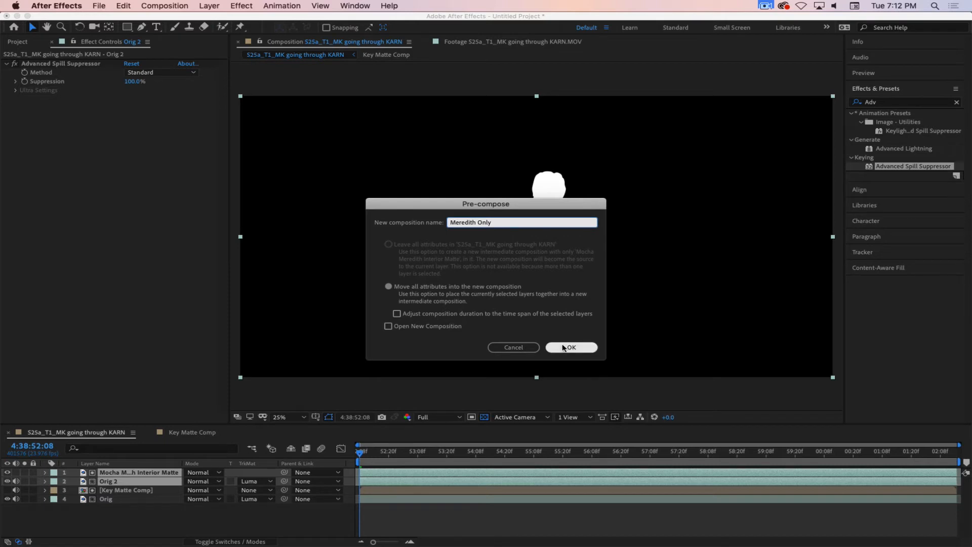
click(563, 347)
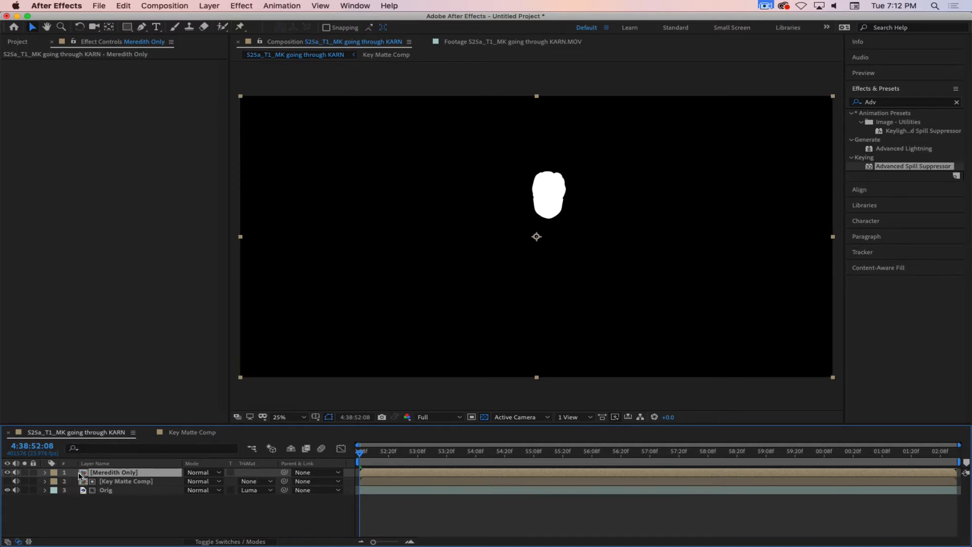
Inside the actor-only pre-comp, use the Mocha interior matte as Orig 2's luma track matte, hide the matte layer, and return to the main comp.
double_click(80, 474)
click(114, 482)
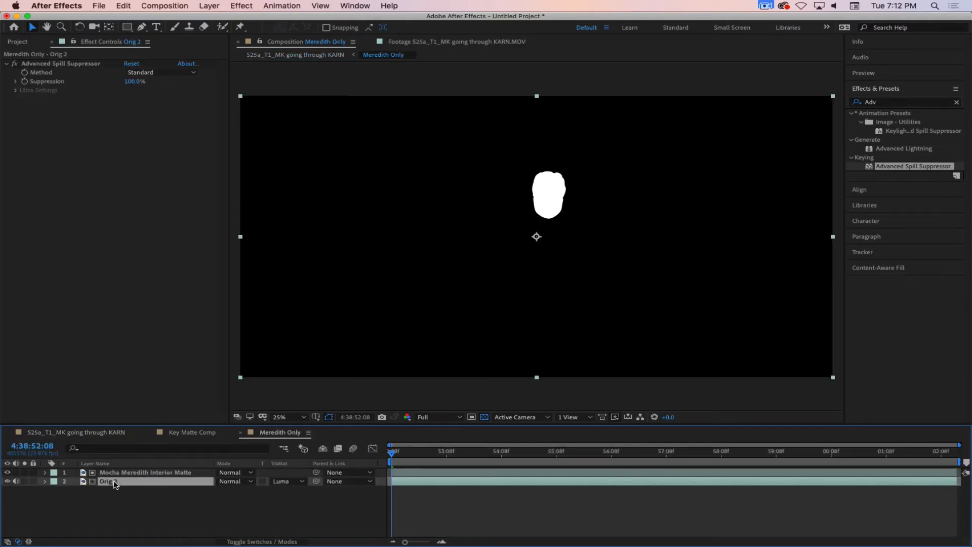
click(286, 481)
click(286, 481)
click(7, 472)
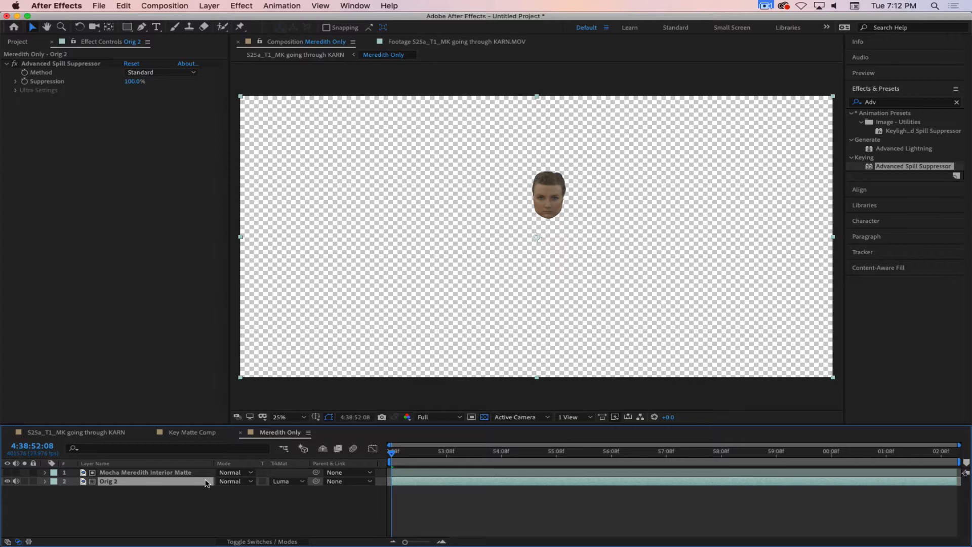
click(103, 435)
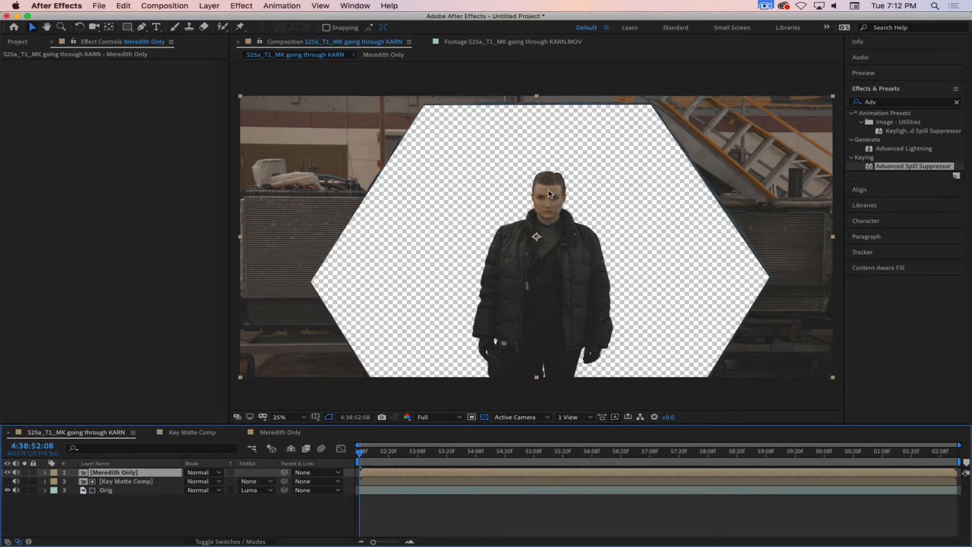
Hide the Orig layer and check the isolated face at several frames across the shot.
click(7, 490)
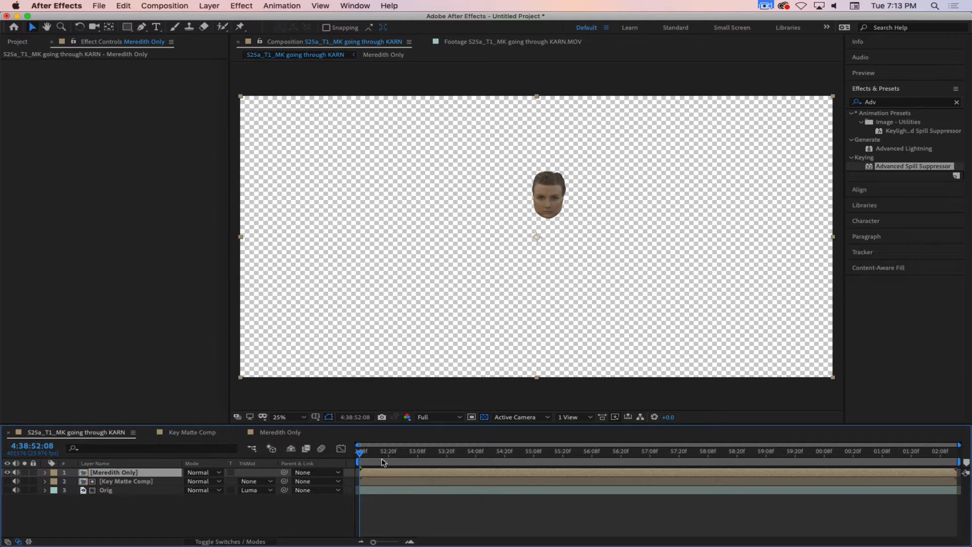
click(425, 452)
click(589, 452)
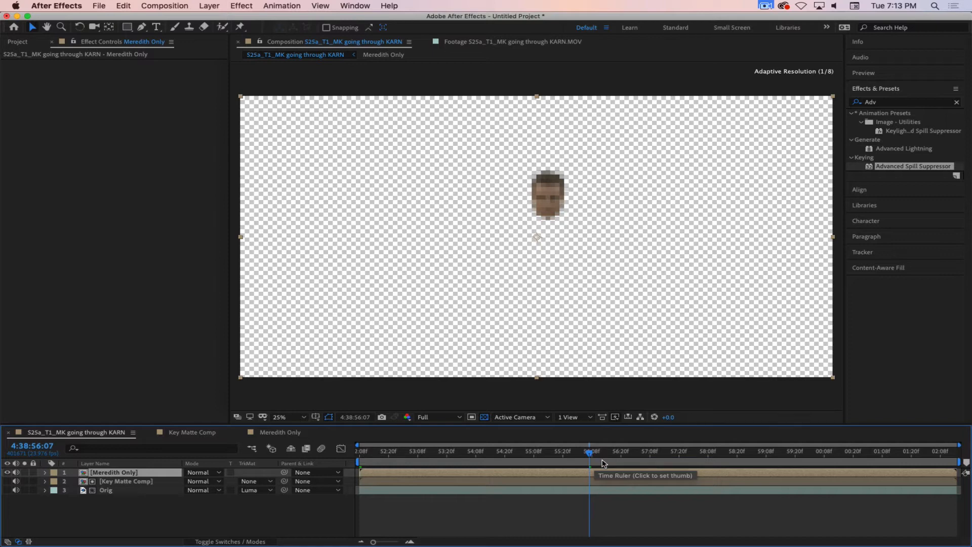
drag(590, 452, 775, 452)
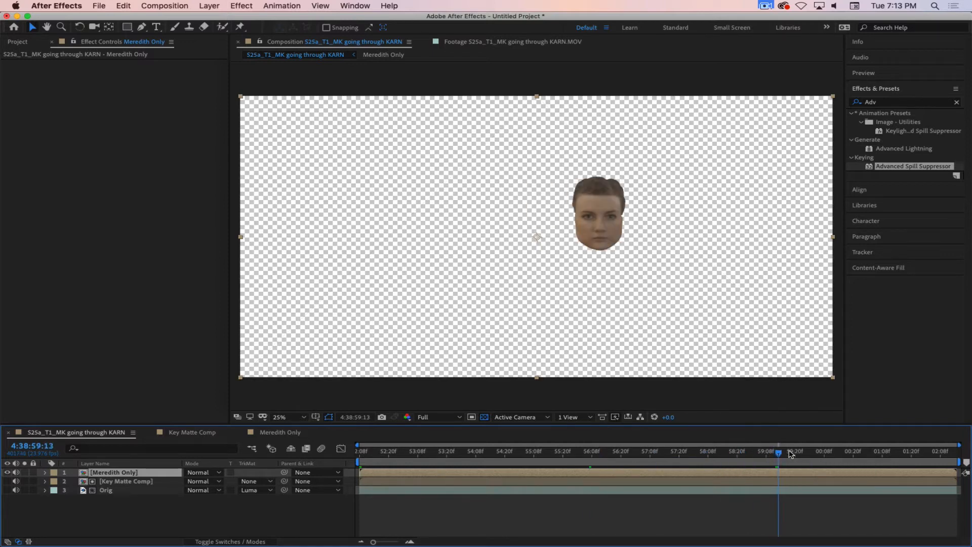
click(832, 452)
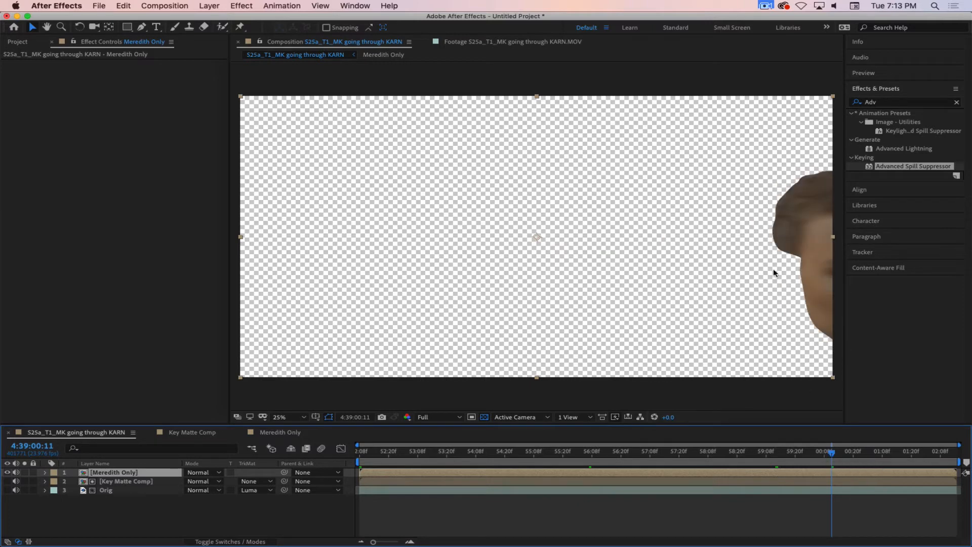
drag(833, 454, 803, 453)
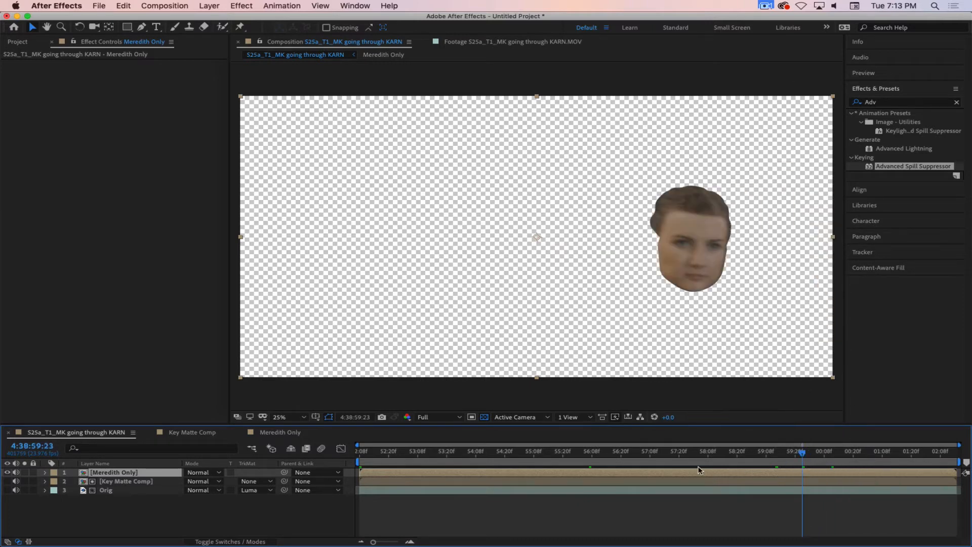
Enable motion blur for the Mocha interior matte layer inside the actor-only pre-comp and expand its Mocha Matte settings.
double_click(82, 473)
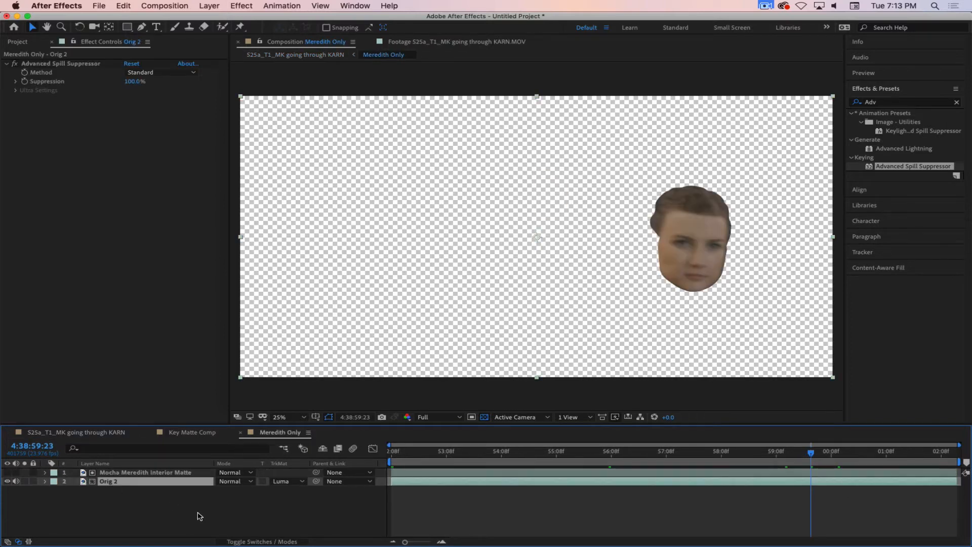
click(160, 477)
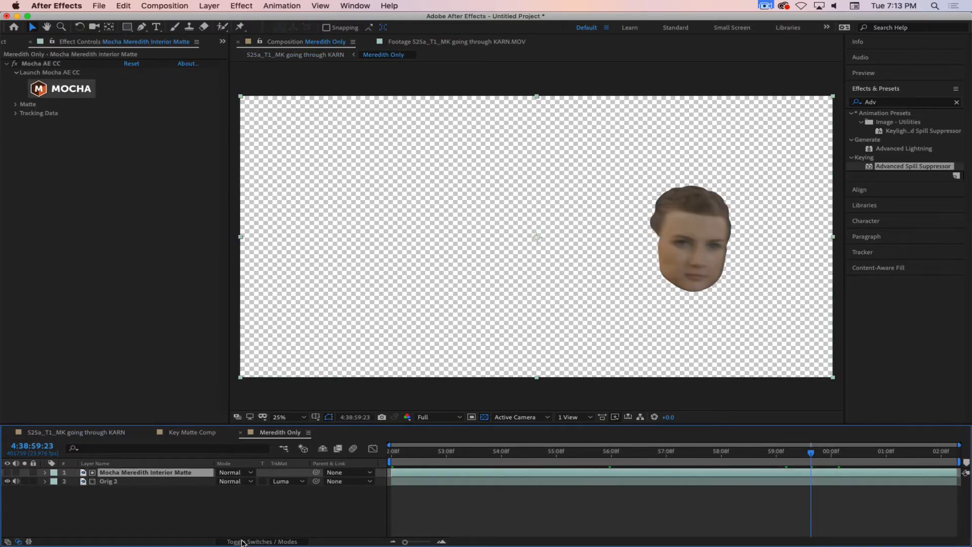
click(261, 541)
click(264, 473)
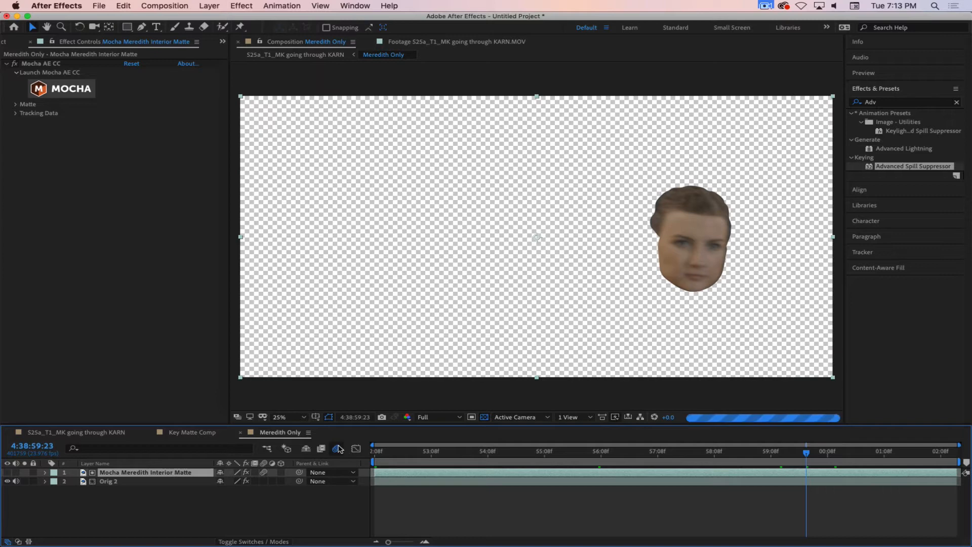
click(335, 448)
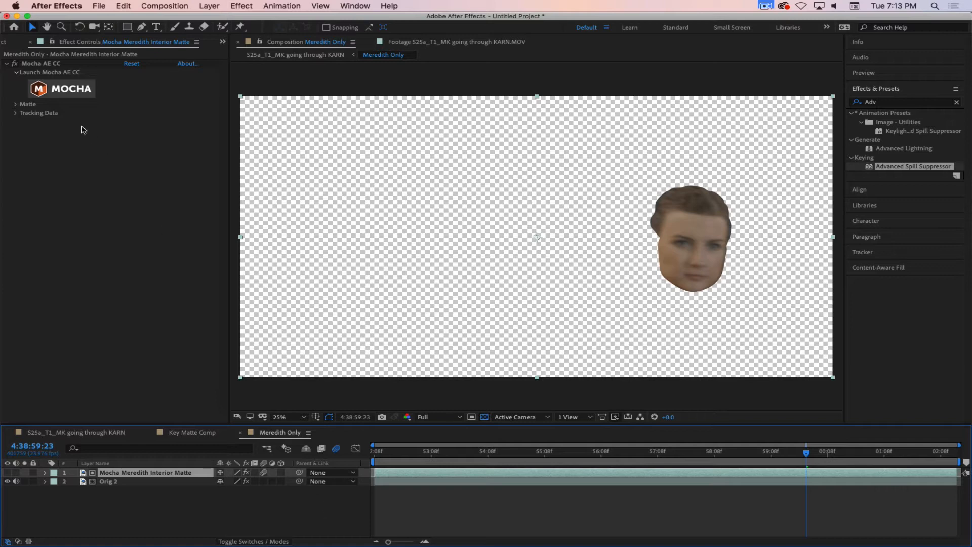
click(15, 103)
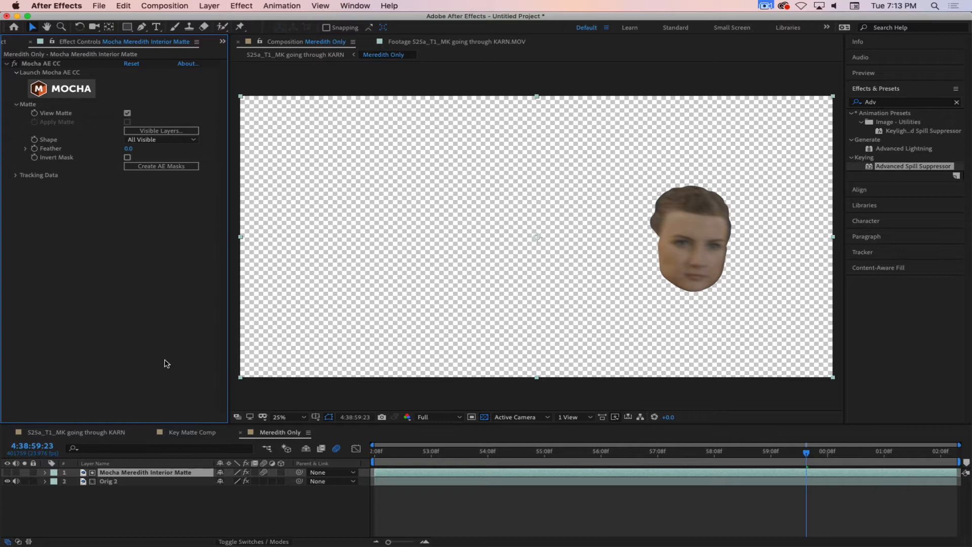
click(766, 6)
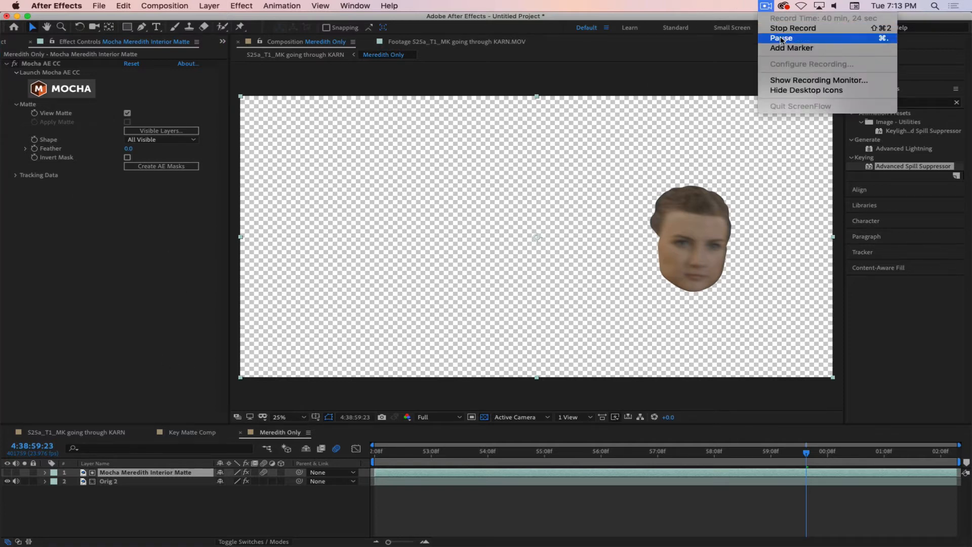
click(780, 39)
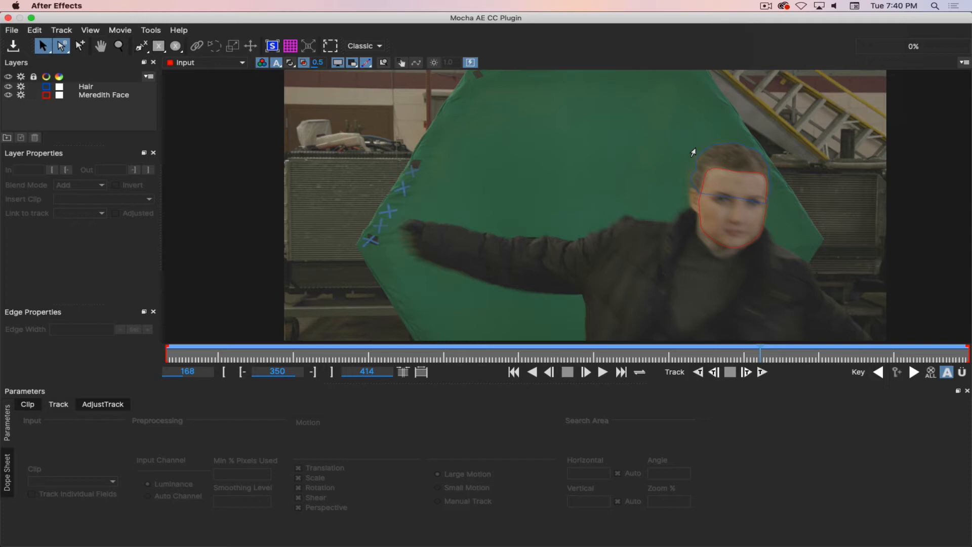
Switch the Mocha workspace layout to Essentials and return it to Classic.
click(364, 46)
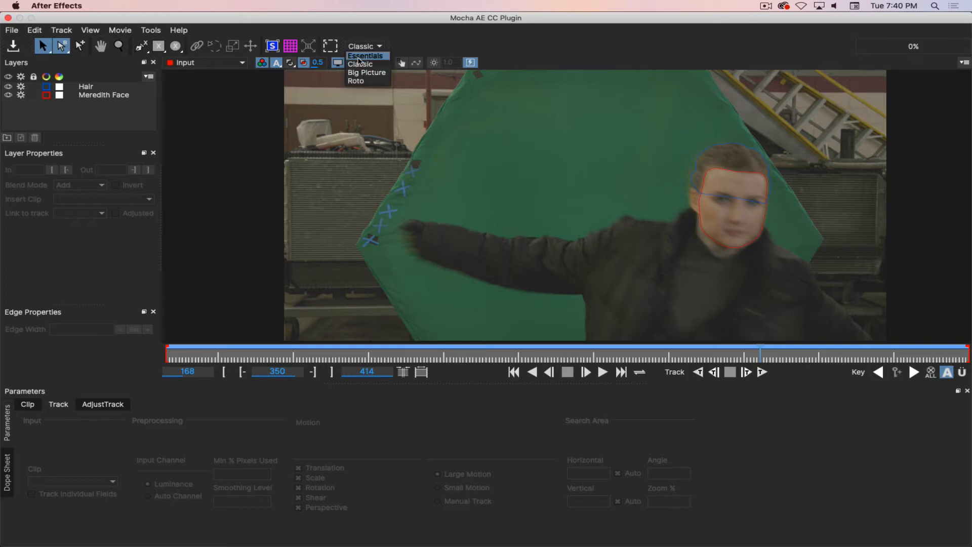
click(367, 59)
click(238, 46)
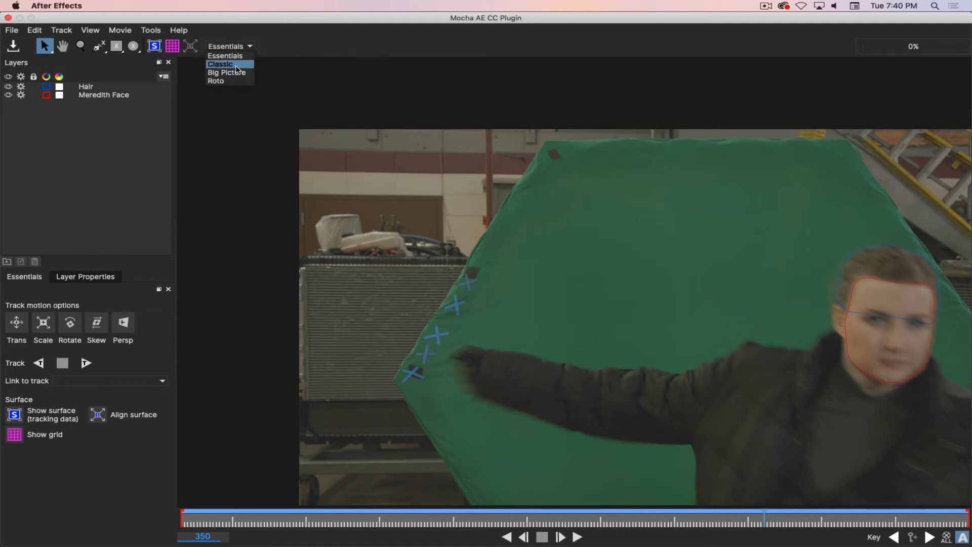
click(225, 64)
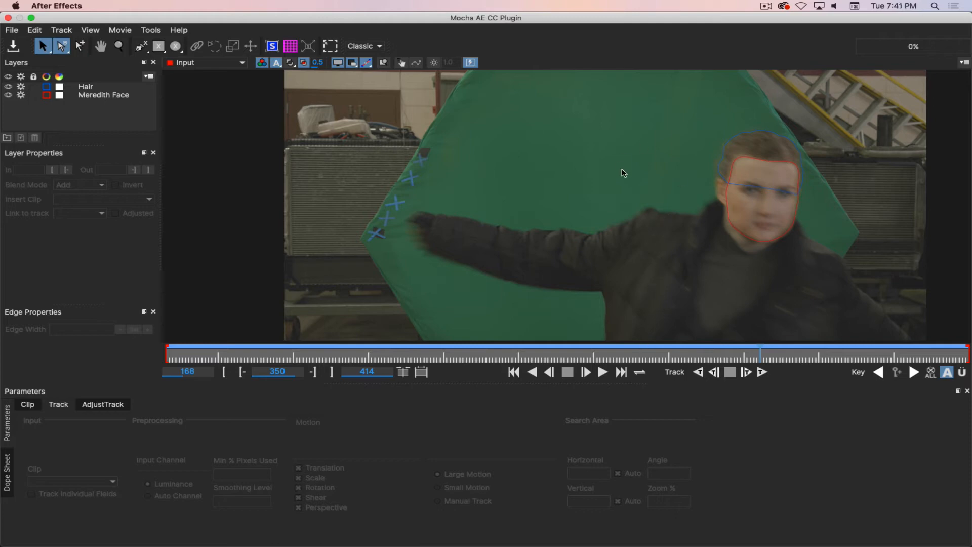
Turn on the viewer brightness adjustment for a close view of the face, try other levels, and set it to 1.
scroll(754, 200, up, 2)
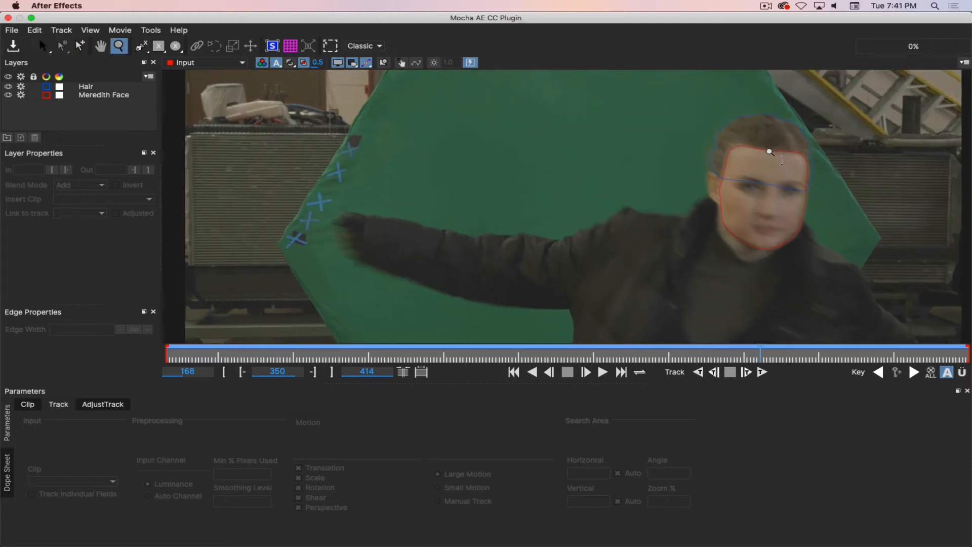
key(z)
drag(771, 185, 775, 118)
drag(783, 233, 790, 90)
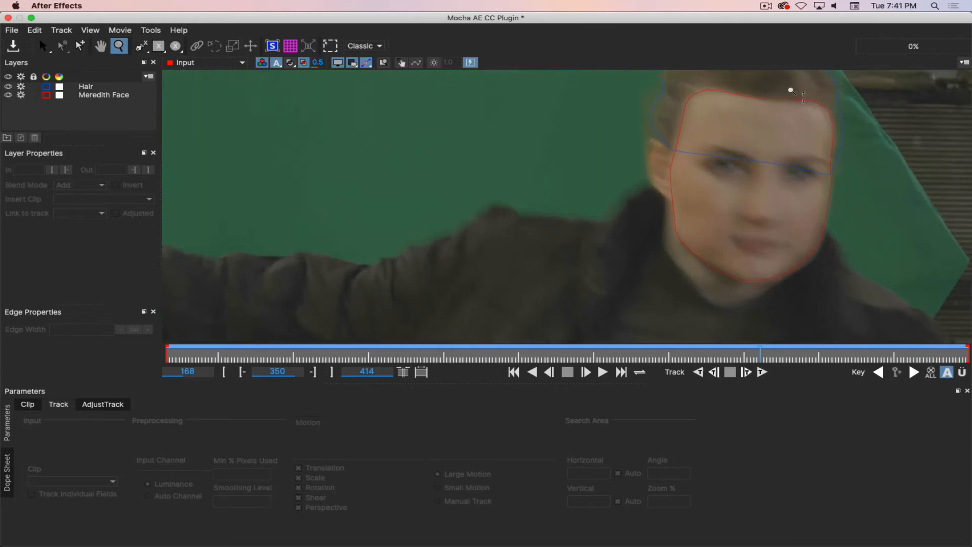
drag(792, 196, 796, 169)
key(s)
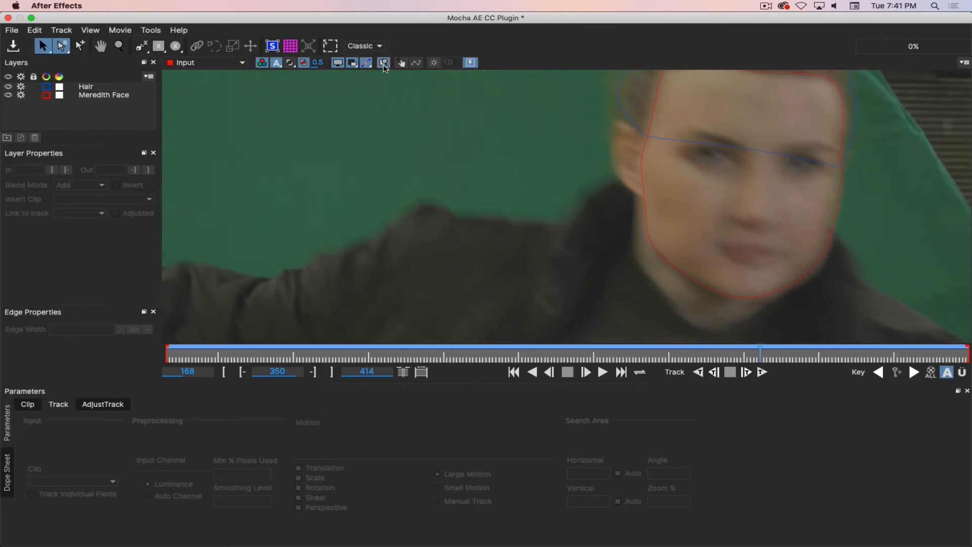
click(434, 63)
mouse_move(456, 63)
mouse_down()
mouse_move(455, 41)
mouse_move(455, 71)
mouse_up()
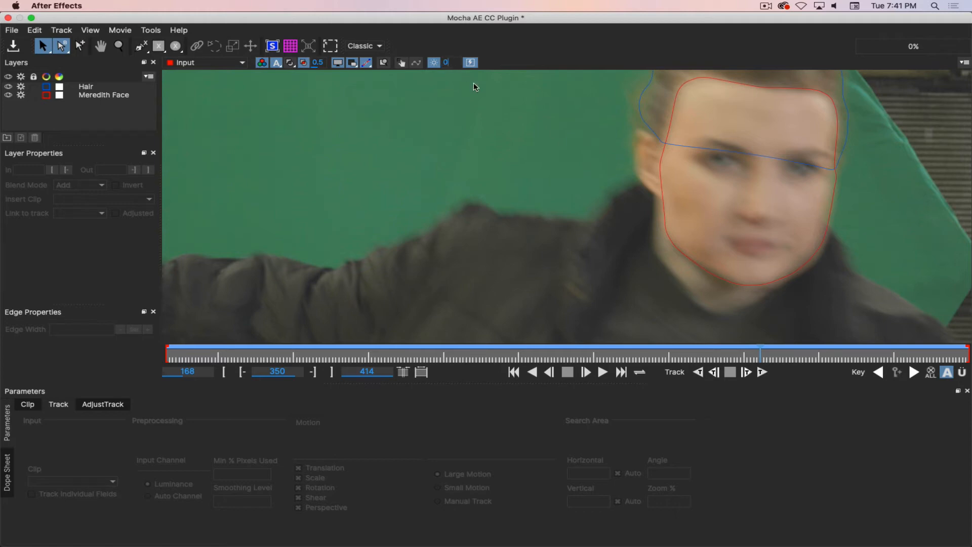
key(Return)
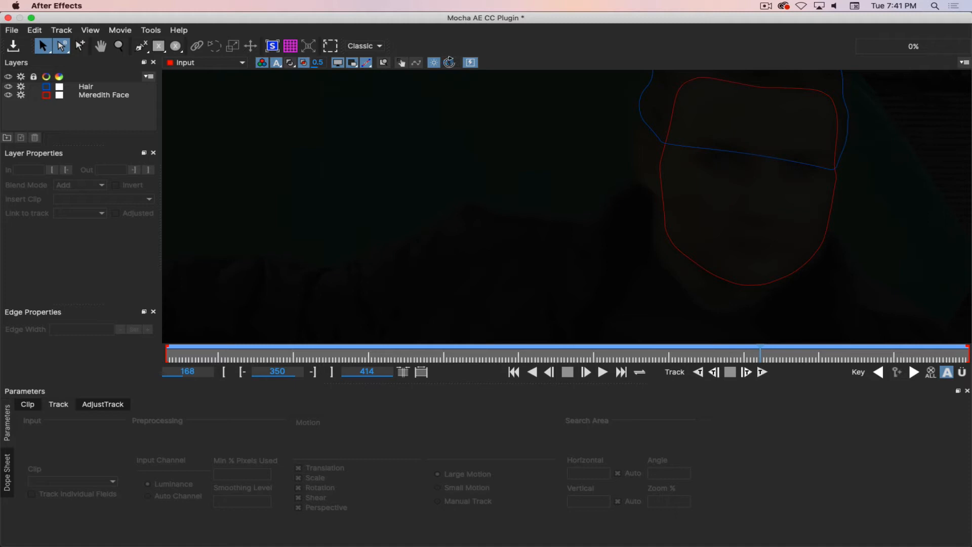
drag(448, 61, 476, 82)
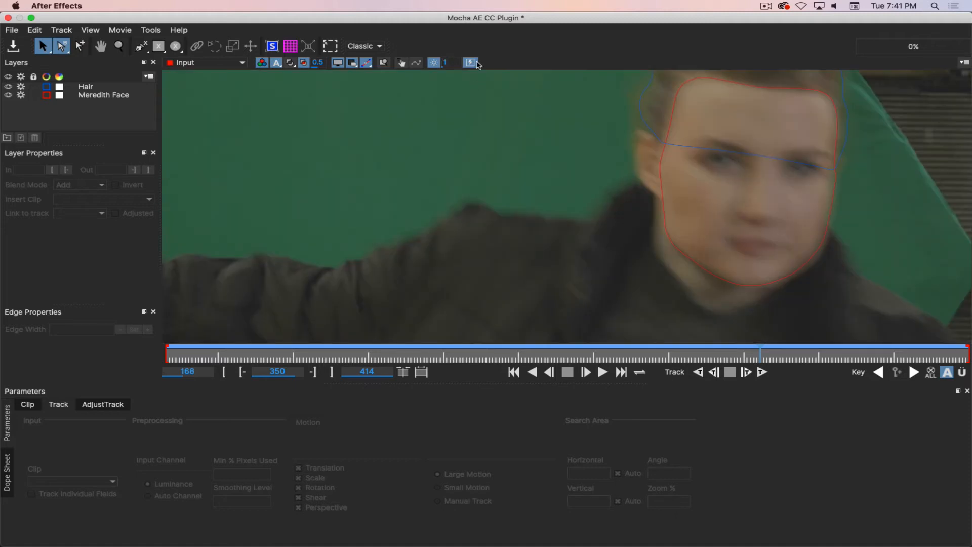
click(765, 6)
Select the face layer's spline and set the point selection mode to Pick Both.
click(788, 137)
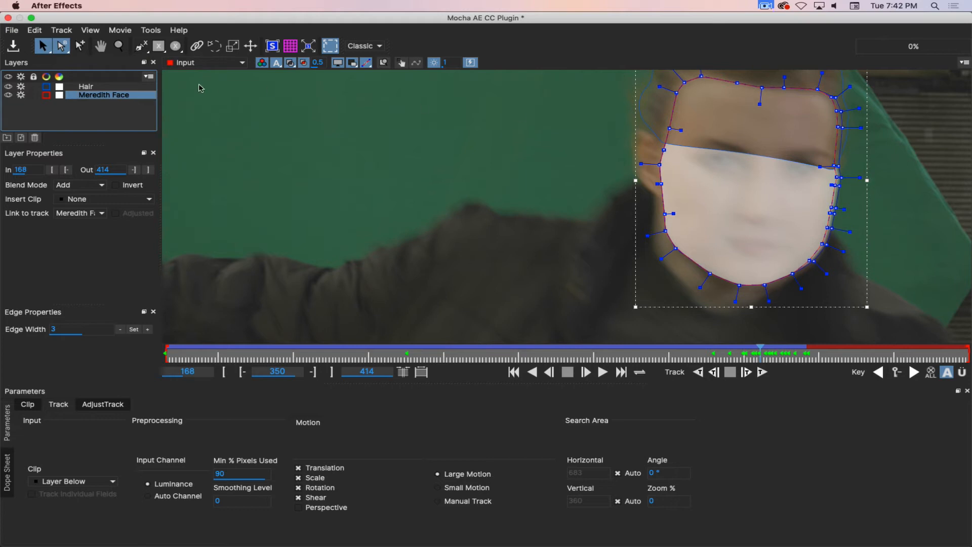
click(63, 48)
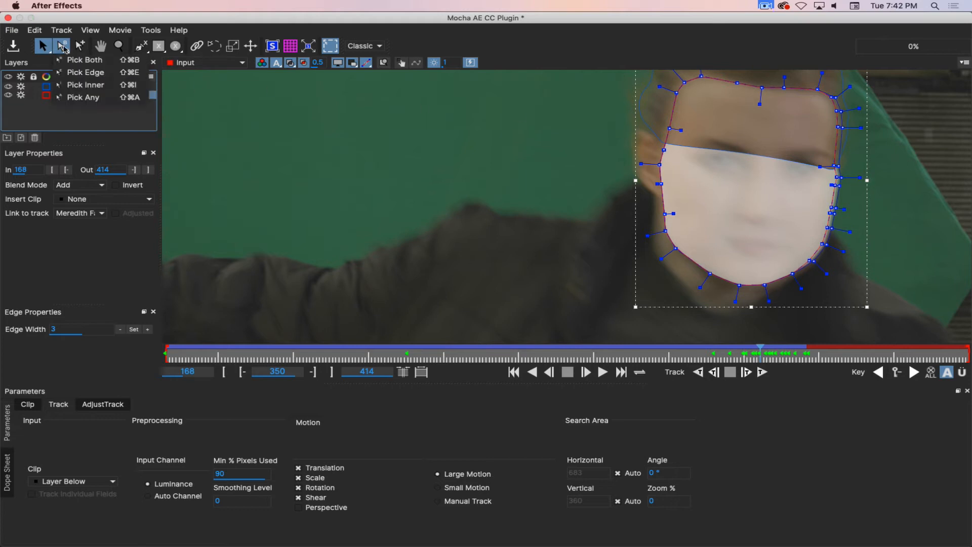
click(68, 60)
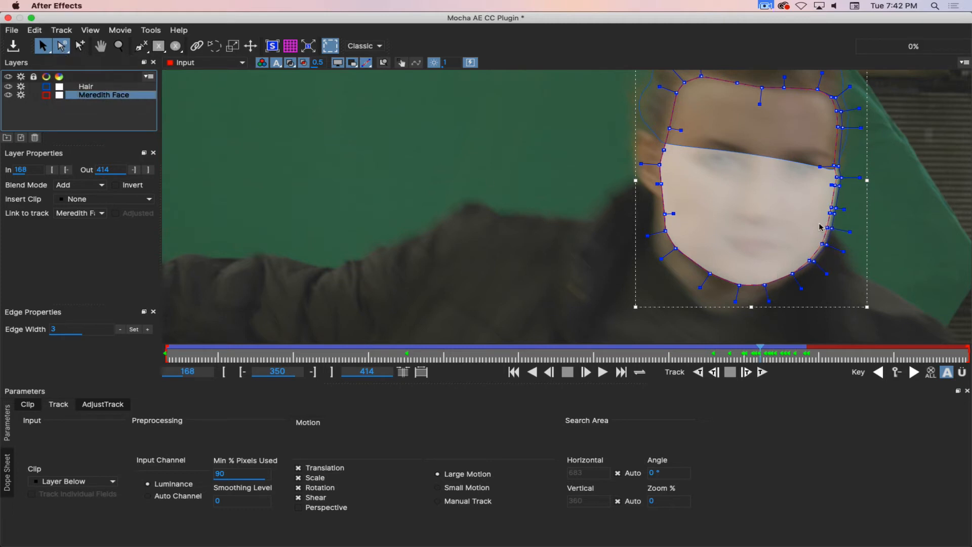
Turn off the matte overlay to expose the face spline's inner and edge points along the jaw.
key(z)
drag(833, 284, 849, 107)
drag(878, 258, 855, 133)
drag(844, 225, 827, 175)
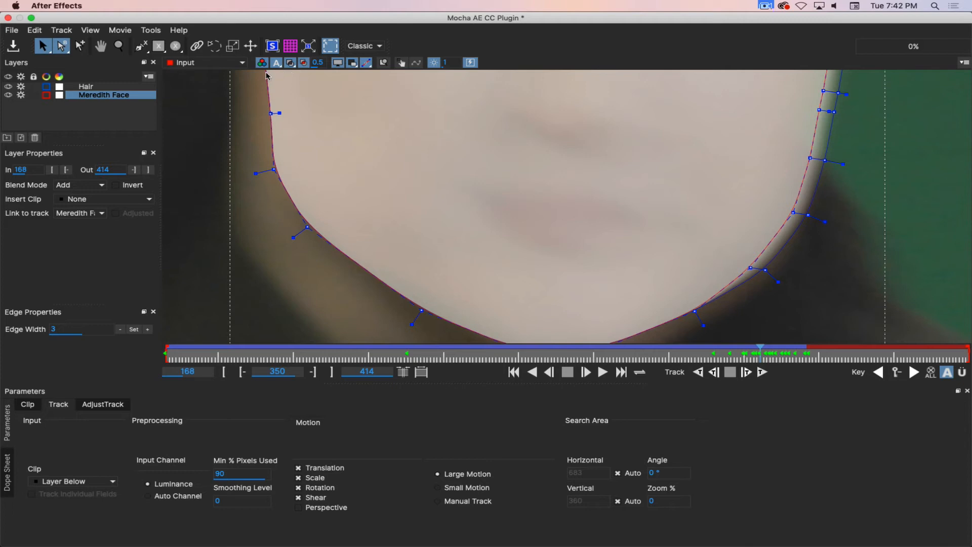
click(293, 64)
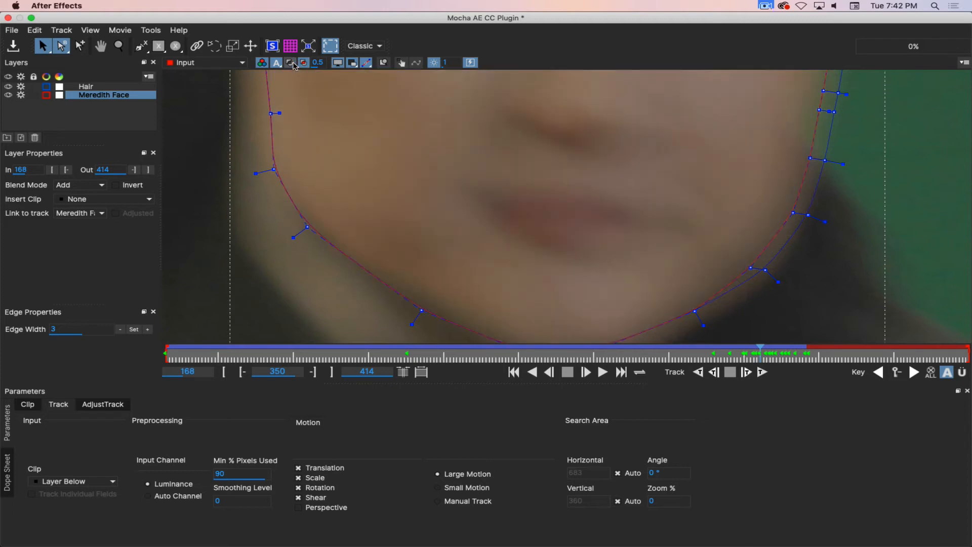
Toggle the matte overlay off and on to compare the feathered face edge, leave it on, and set the overlay opacity to 0.25.
click(293, 64)
click(294, 65)
click(293, 65)
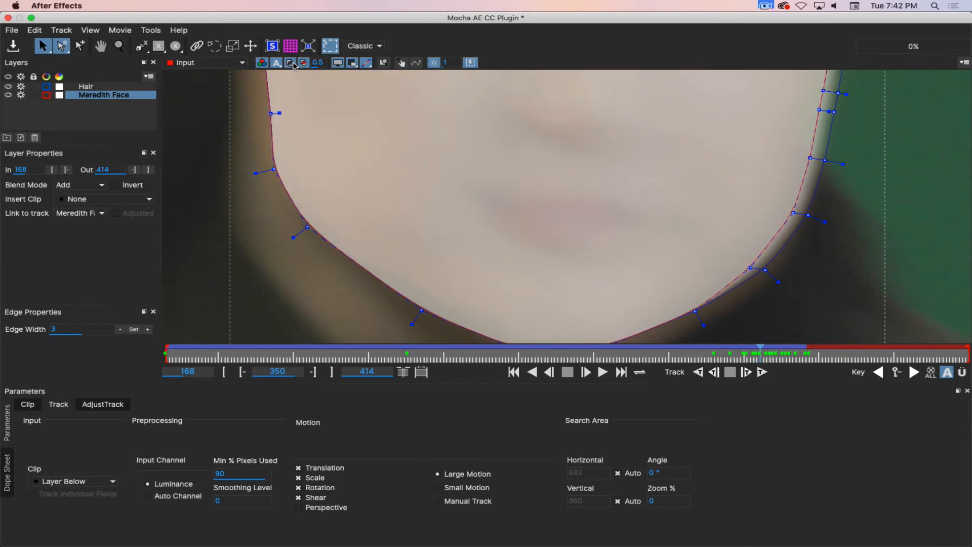
click(294, 64)
click(294, 65)
click(294, 65)
click(293, 65)
click(293, 65)
click(294, 64)
click(337, 65)
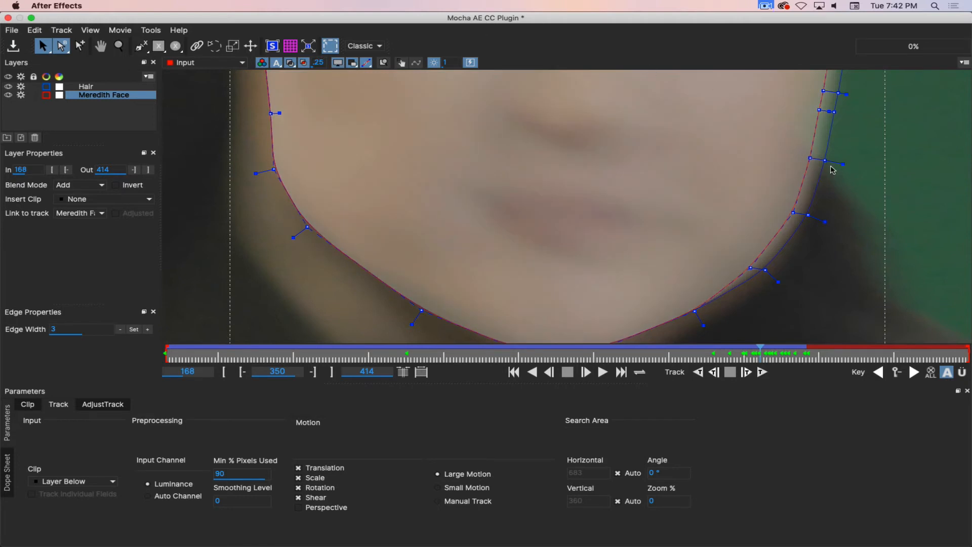
Set the point selection mode to Pick Edge and pull the face spline's edge points outward along the lower jaw and chin.
click(63, 49)
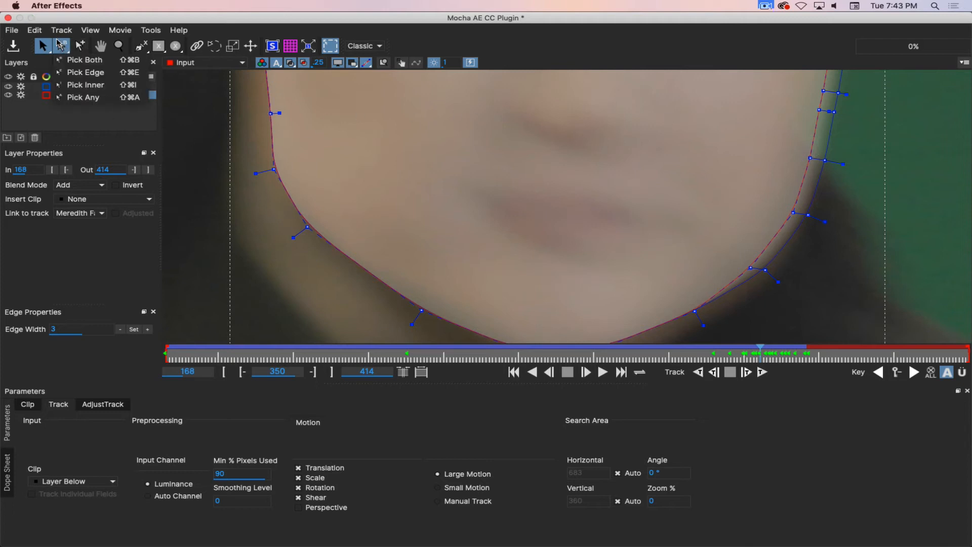
click(83, 74)
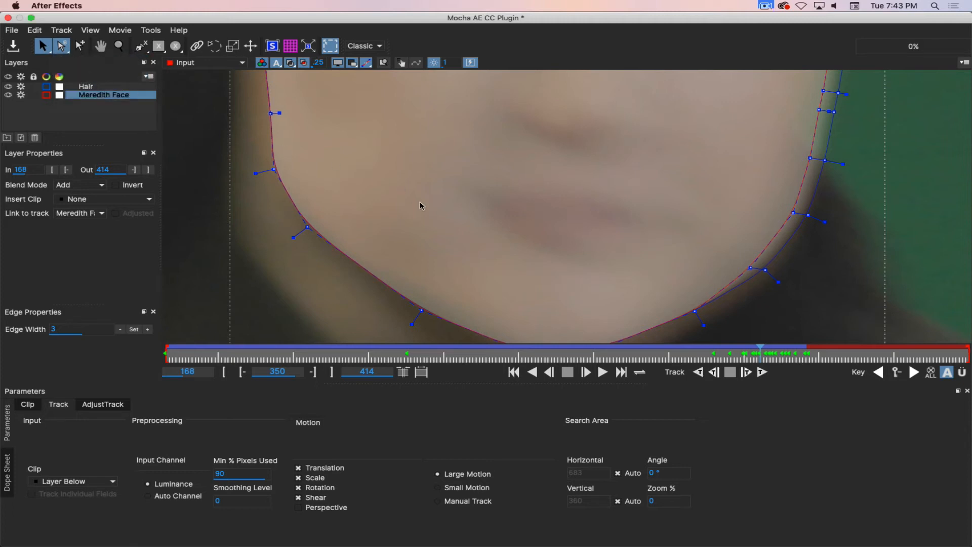
mouse_move(421, 314)
mouse_down()
mouse_move(391, 336)
mouse_move(381, 330)
mouse_move(321, 350)
mouse_move(408, 314)
mouse_up()
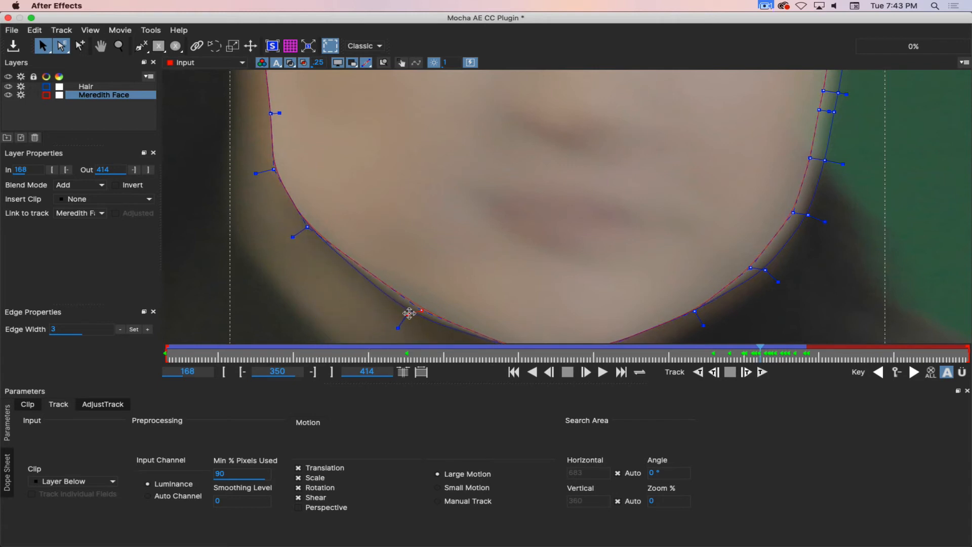
key(x)
drag(852, 289, 760, 224)
drag(673, 205, 683, 214)
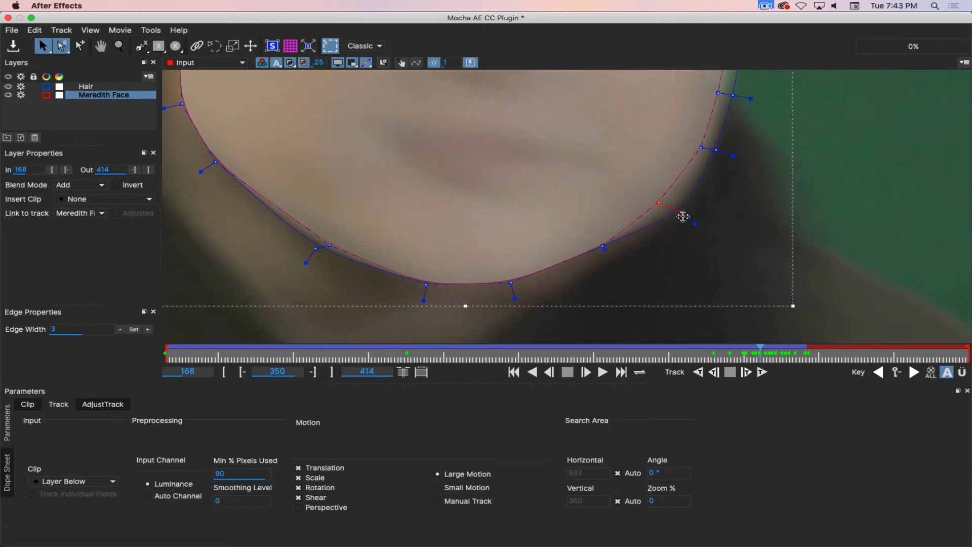
drag(603, 247, 612, 260)
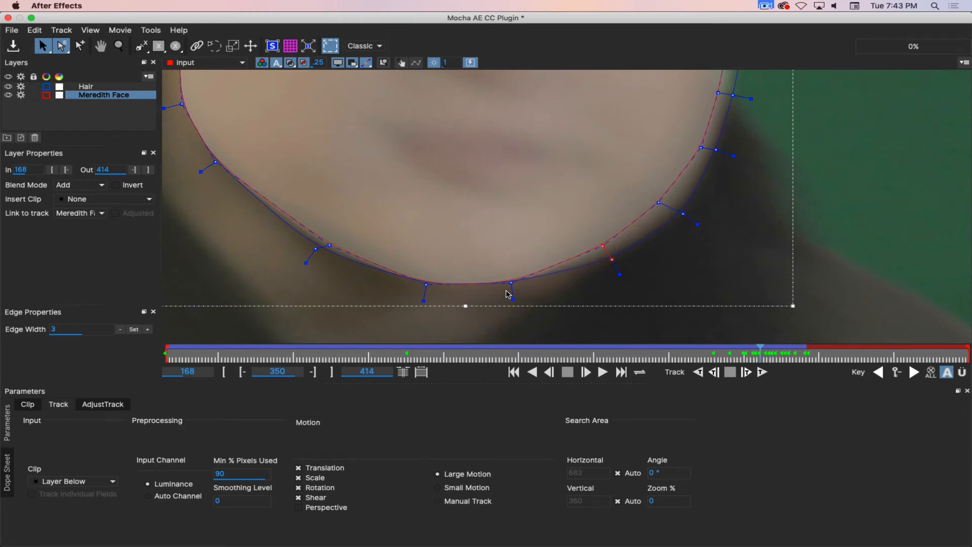
drag(511, 283, 512, 297)
drag(427, 285, 418, 292)
Nudge the edge point outward at the jaw corner beside the green screen, keeping the selection mode on Pick Edge.
key(x)
drag(702, 209, 637, 256)
click(633, 252)
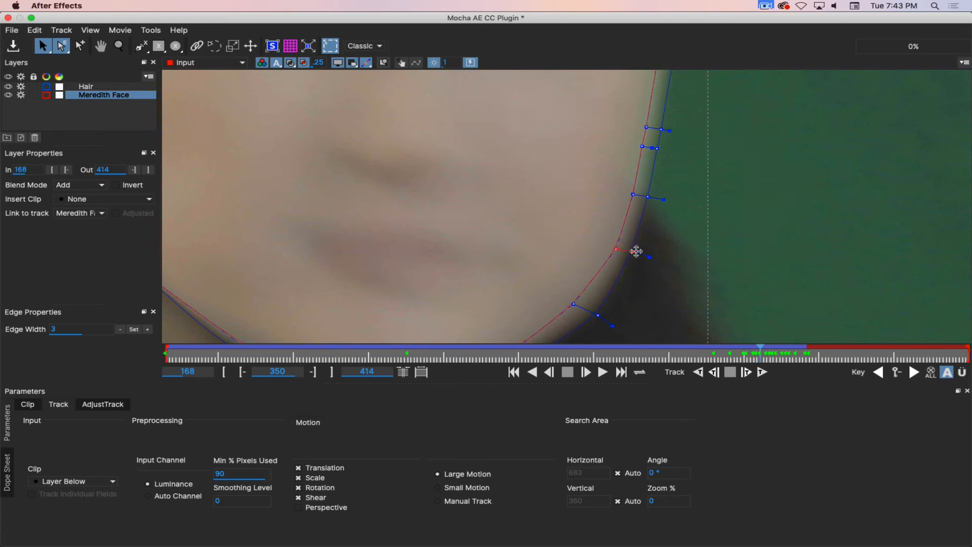
key(x)
drag(685, 142, 733, 283)
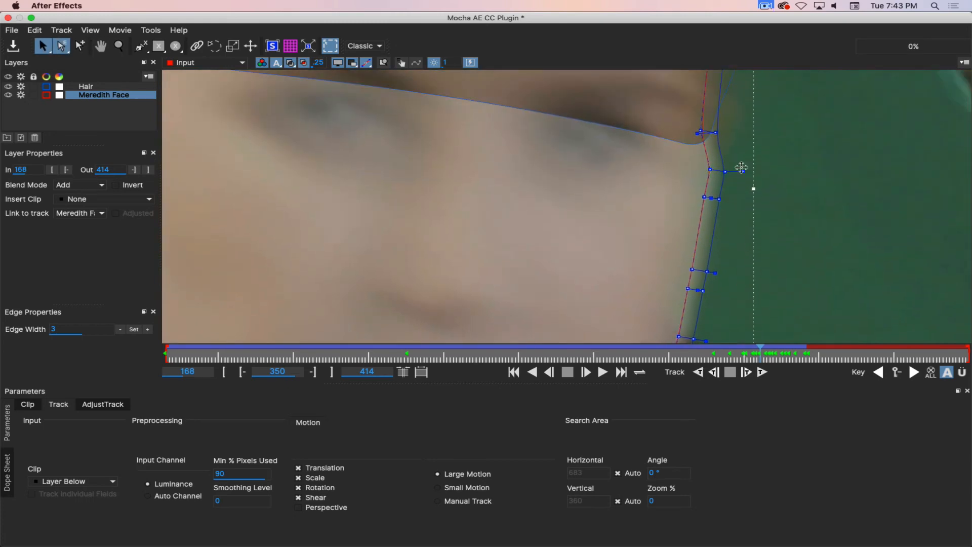
key(x)
drag(774, 139, 820, 135)
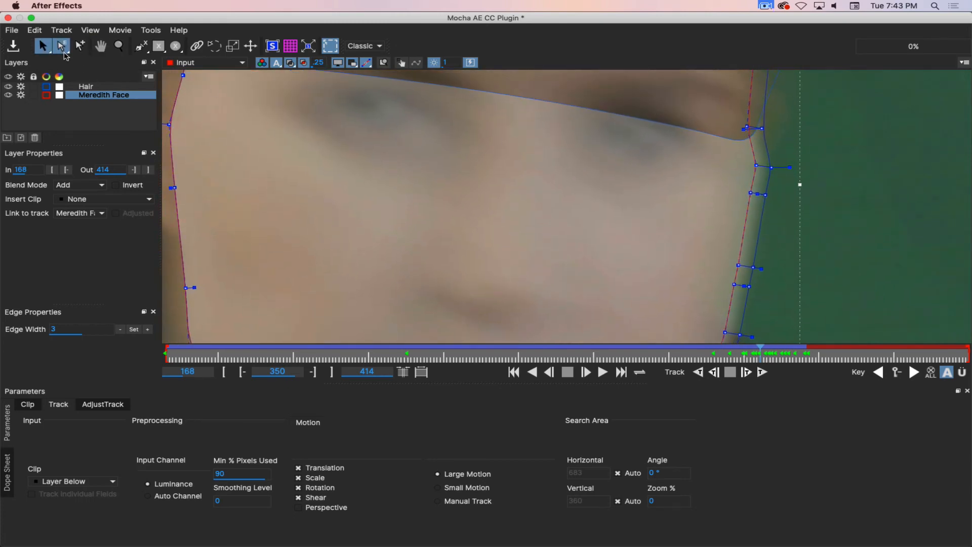
click(61, 47)
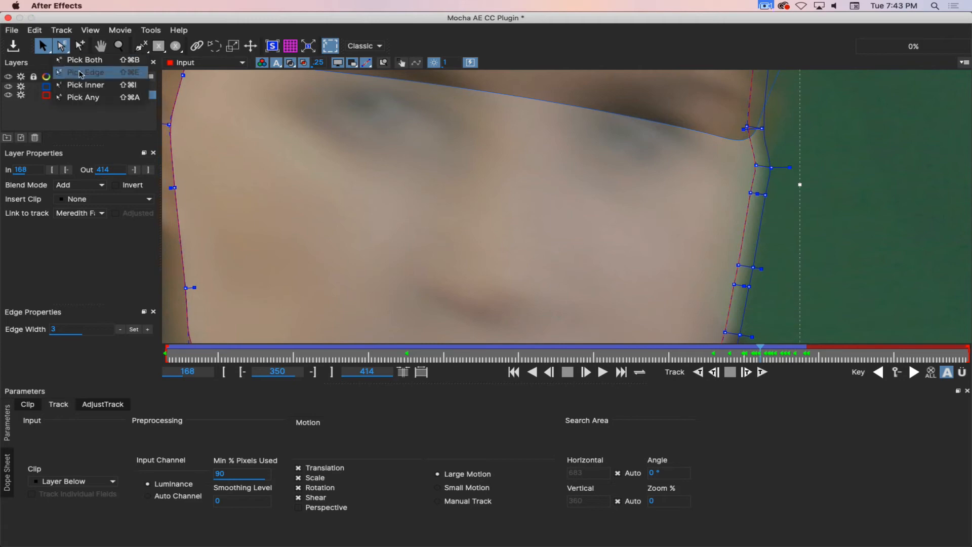
click(80, 74)
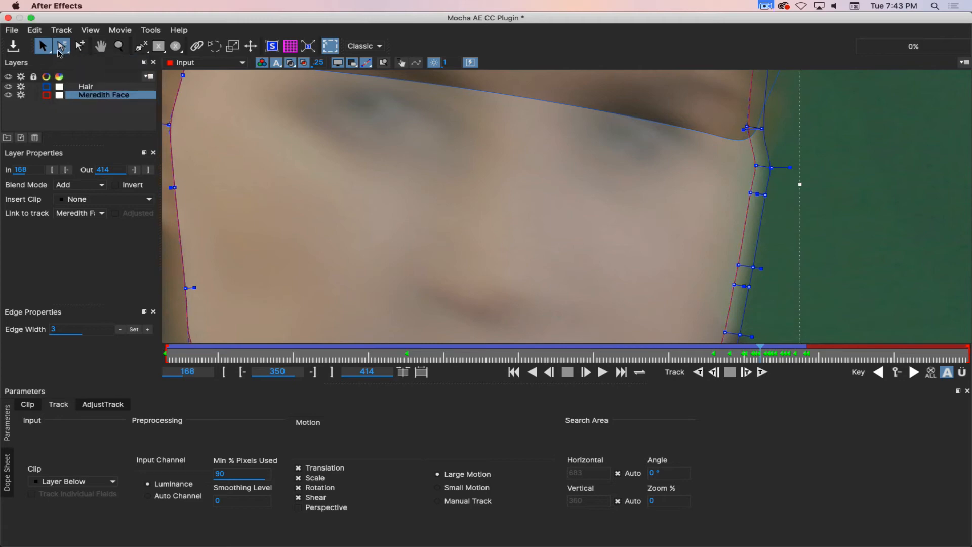
Pull the face spline's three edge points outward along the cheek and jaw below the visible ear.
key(x)
drag(631, 148, 621, 55)
drag(622, 111, 618, 76)
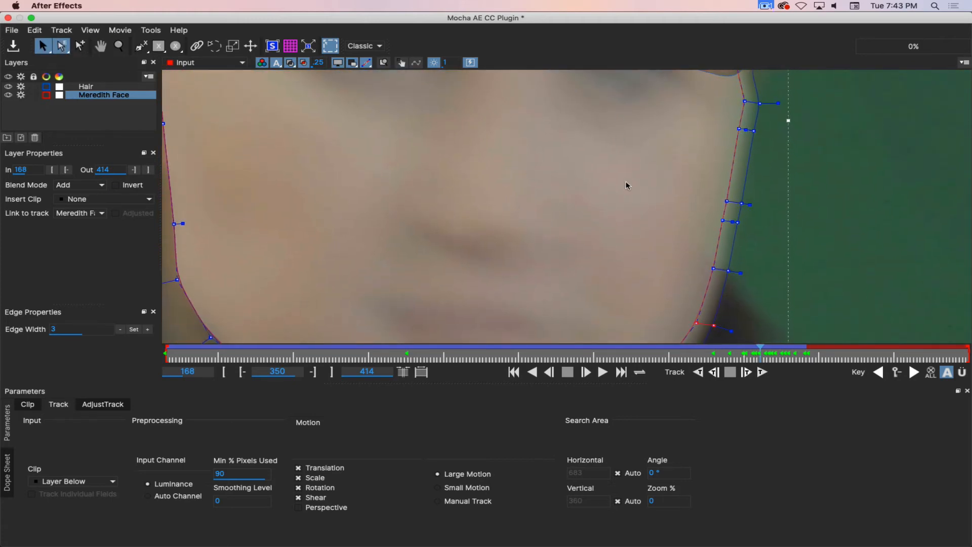
key(x)
drag(629, 221, 699, 86)
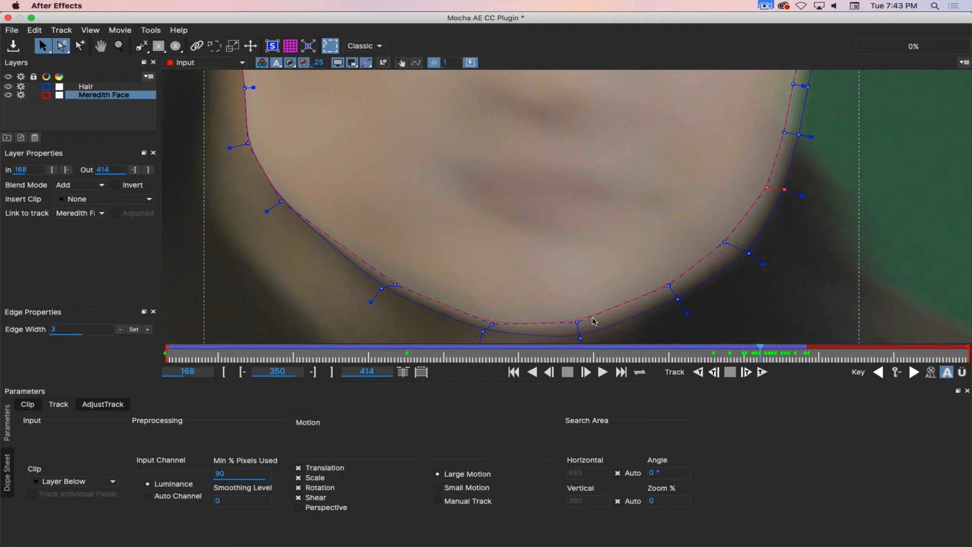
key(x)
drag(336, 206, 548, 295)
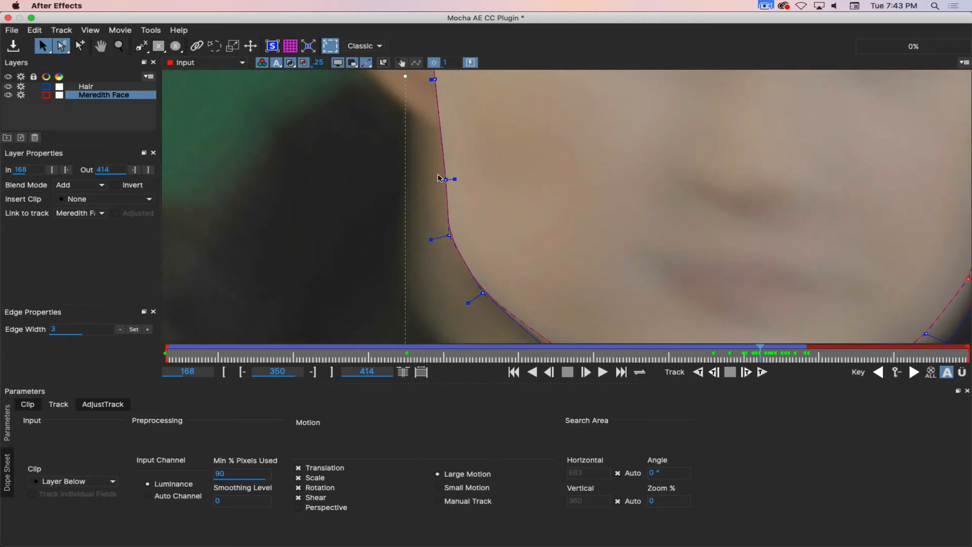
drag(445, 179, 425, 180)
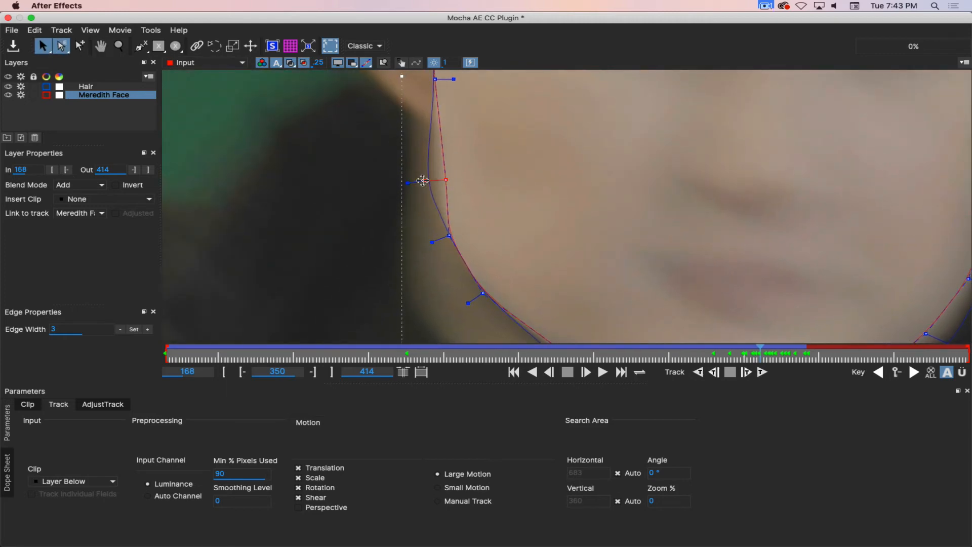
click(436, 239)
drag(436, 239, 437, 239)
drag(483, 293, 466, 301)
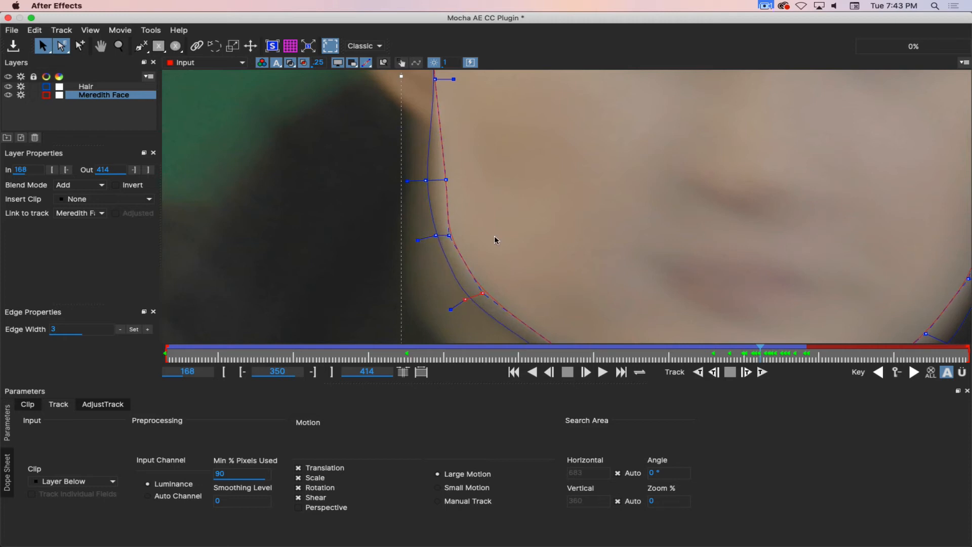
Pull the face spline's edge points outward beside the ear and up to the temple, giving them a narrower feather.
key(x)
drag(497, 155, 570, 324)
drag(560, 156, 596, 162)
key(s)
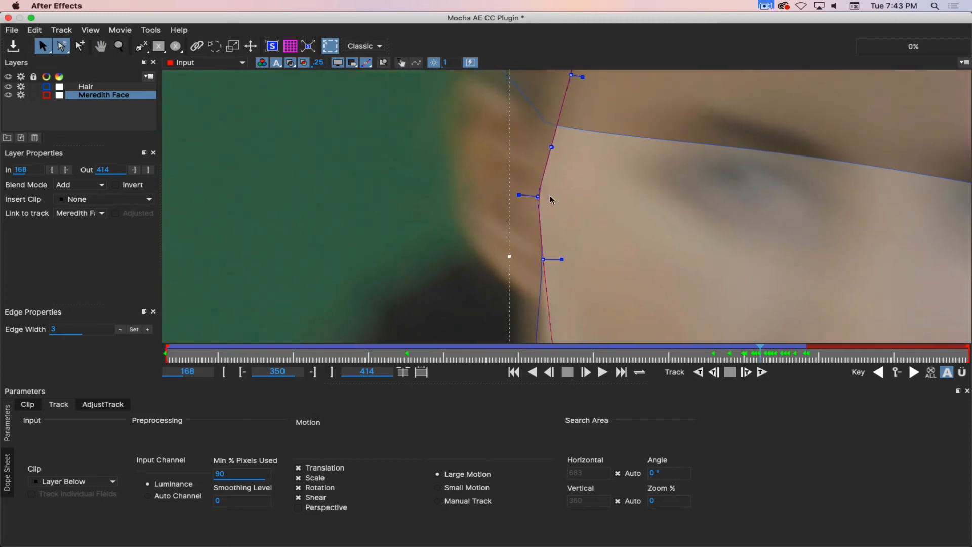
click(538, 196)
drag(541, 261, 531, 259)
drag(535, 197, 526, 193)
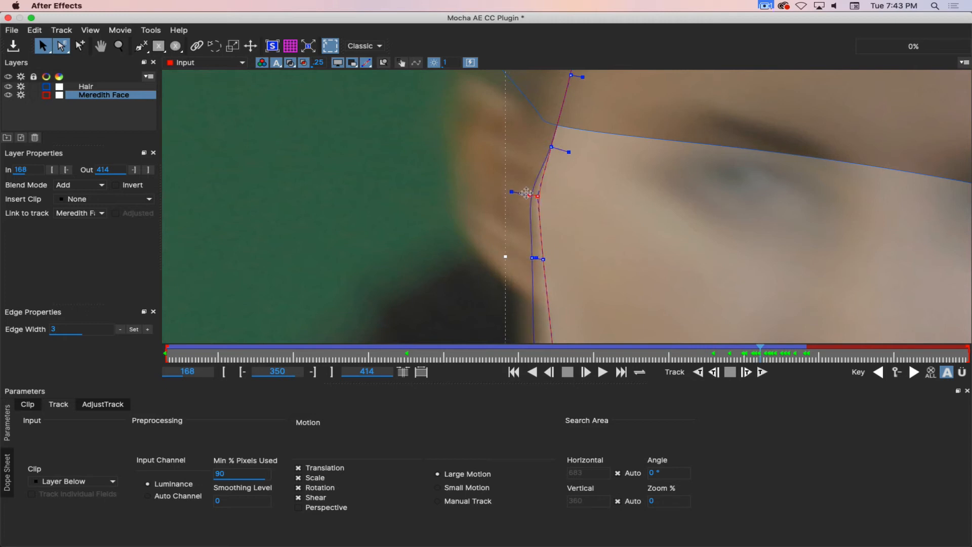
drag(549, 145, 541, 141)
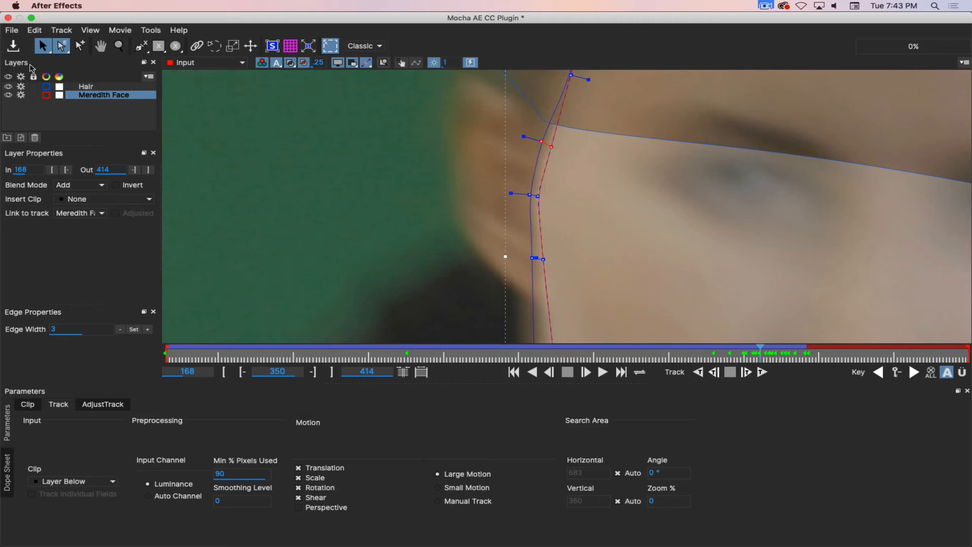
Save the Mocha project and close Mocha to return to the actor-only composition in After Effects.
key(super+s)
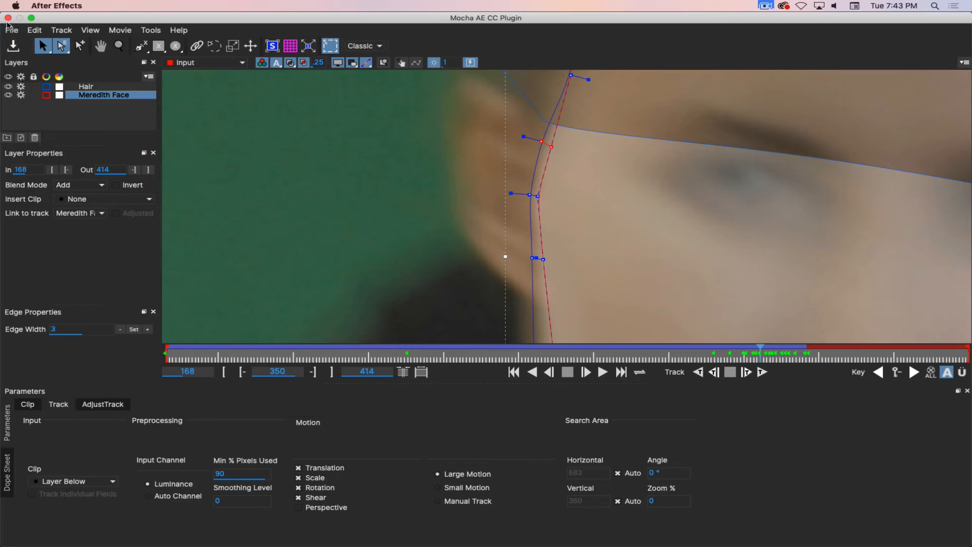
click(8, 18)
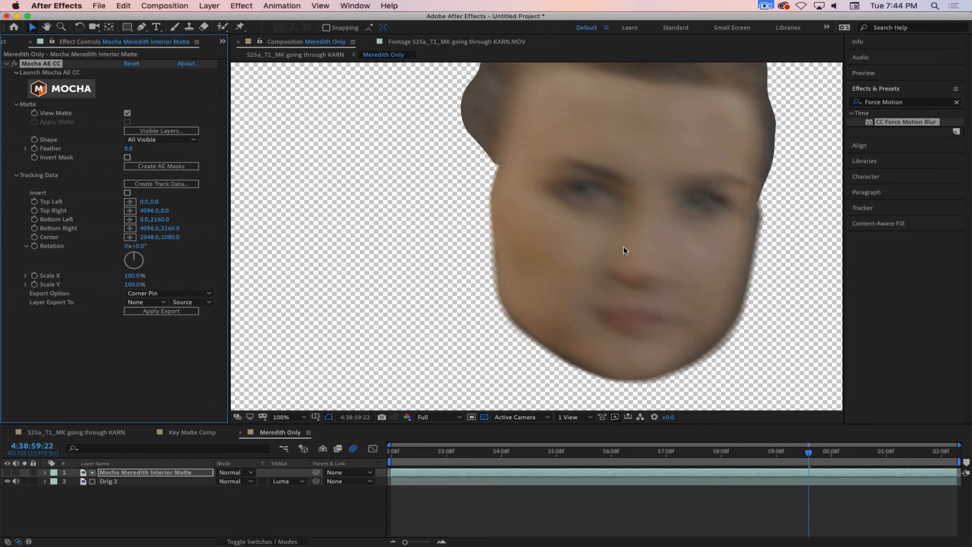
Relaunch Mocha AE and turn on the matte overlay with the face layer selected to inspect its spline from chin to forehead.
click(81, 90)
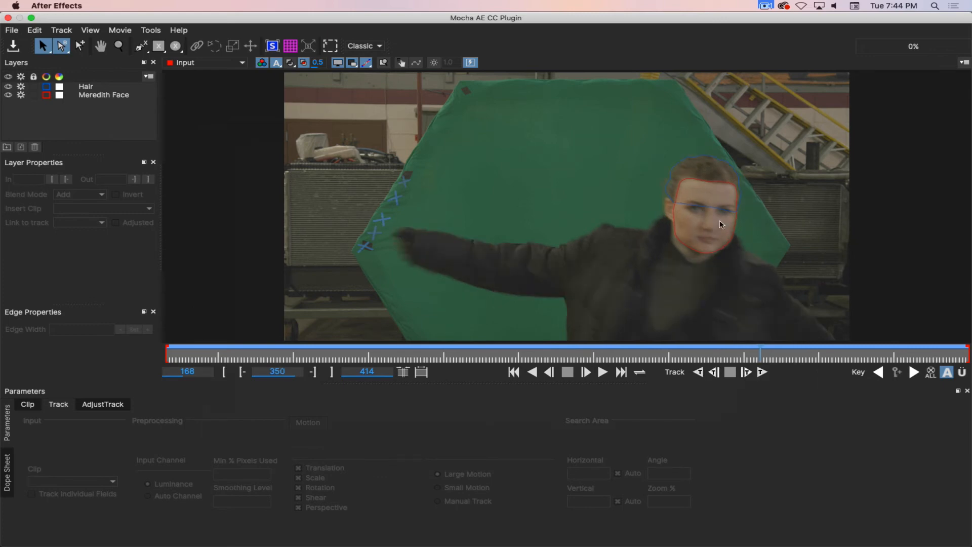
key(z)
drag(721, 225, 734, 129)
drag(719, 264, 741, 53)
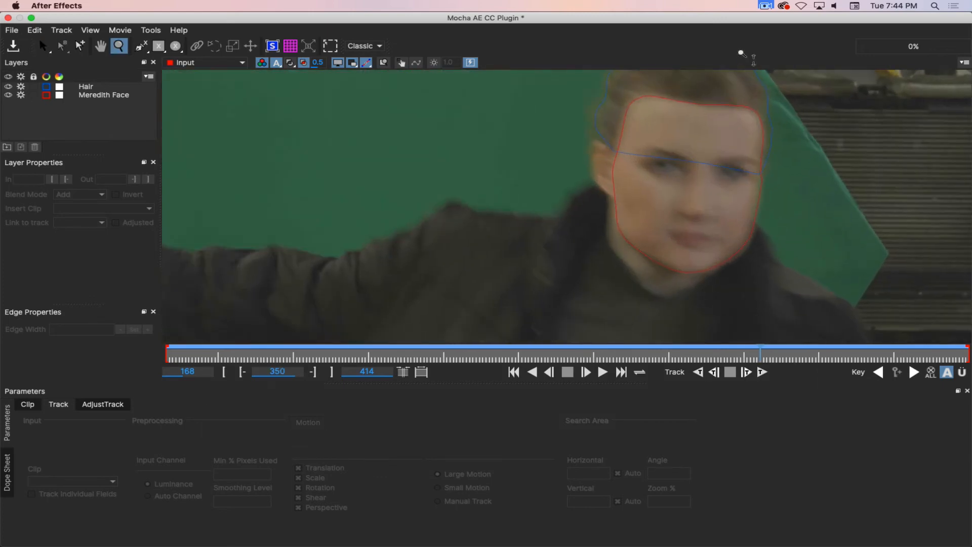
mouse_move(711, 170)
mouse_down()
mouse_move(726, 61)
mouse_move(716, 173)
mouse_up()
key(s)
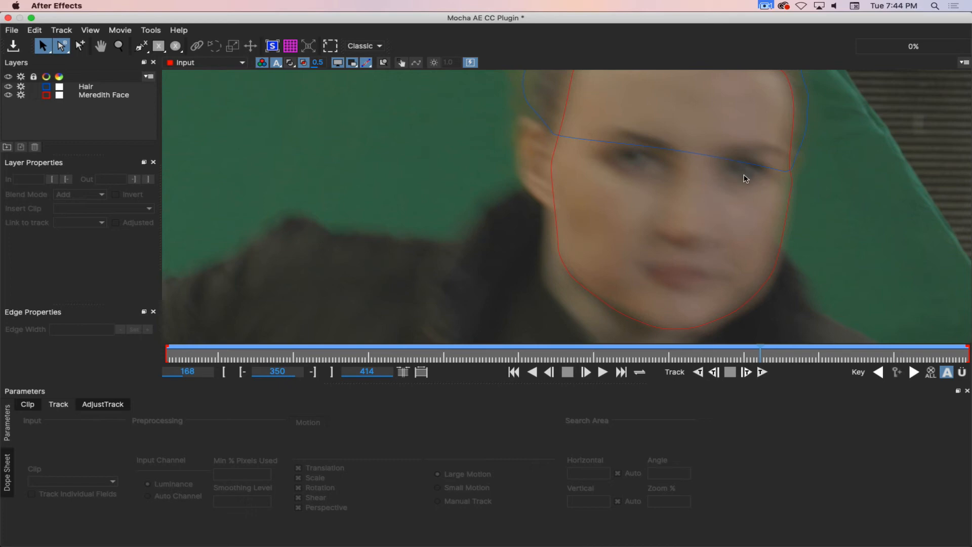
click(289, 64)
click(119, 96)
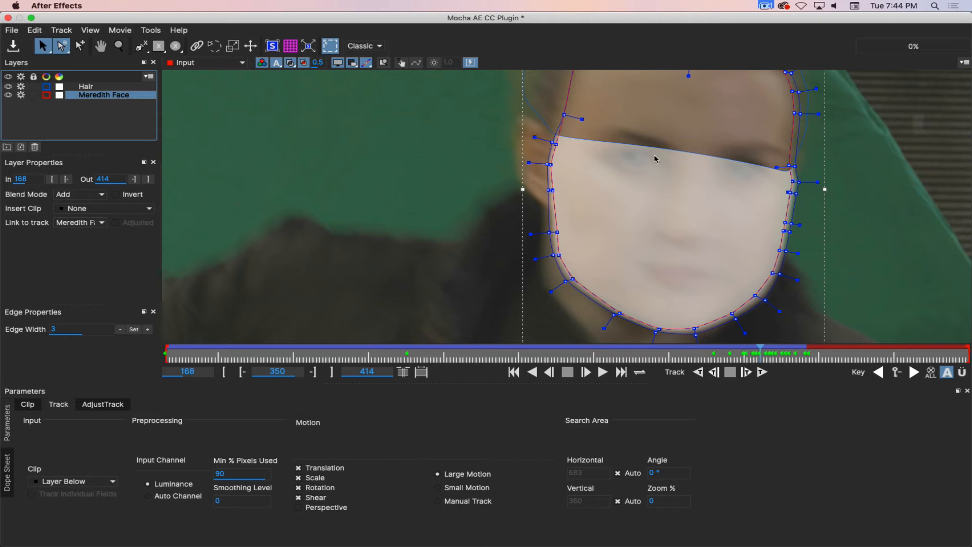
key(x)
drag(847, 196, 818, 272)
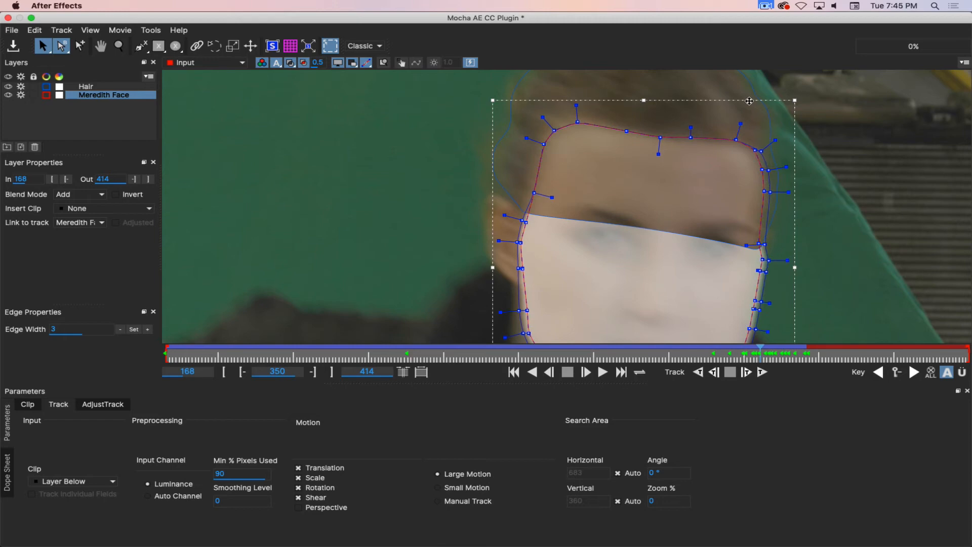
Select the Hair layer and go to frame 366, where its spline crosses the edge of the footage.
click(96, 87)
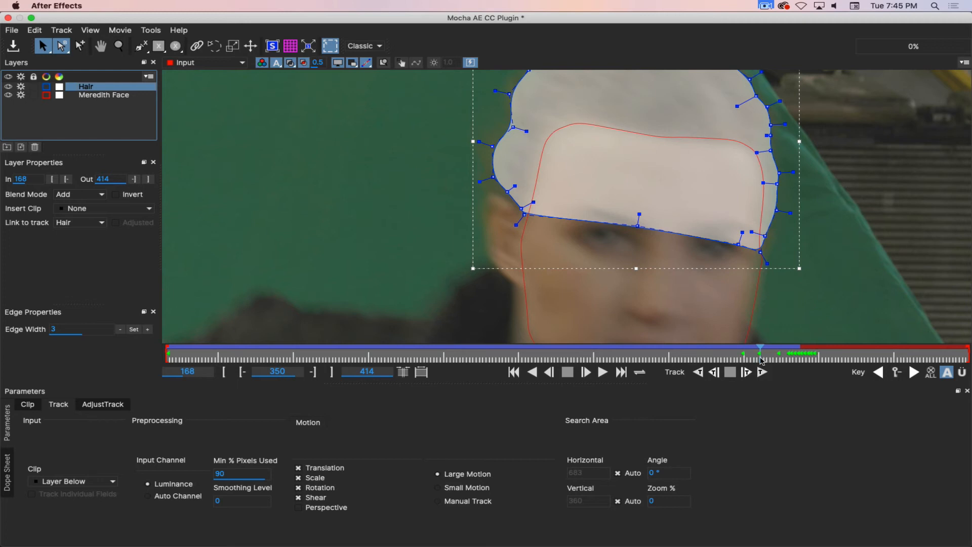
drag(761, 359, 815, 346)
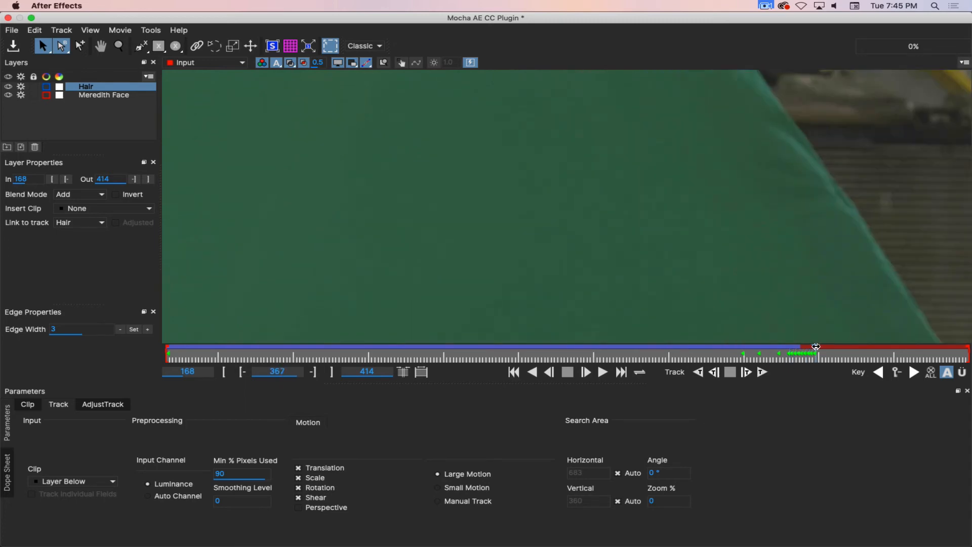
key(x)
drag(874, 245, 410, 228)
drag(516, 223, 692, 324)
key(Left)
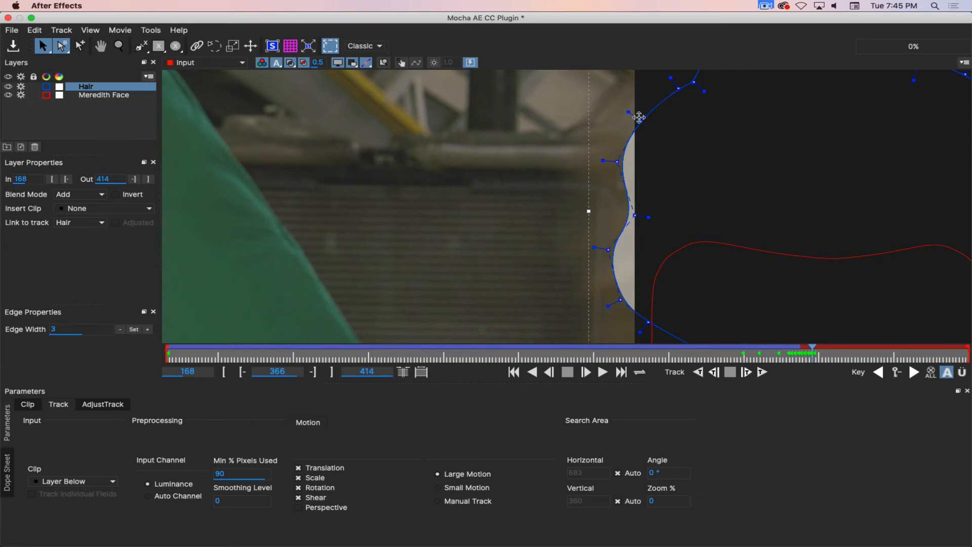
Pull the hair spline's upper and middle edge points outward where the hair meets the footage border on frame 366.
drag(630, 114, 613, 108)
drag(616, 162, 594, 160)
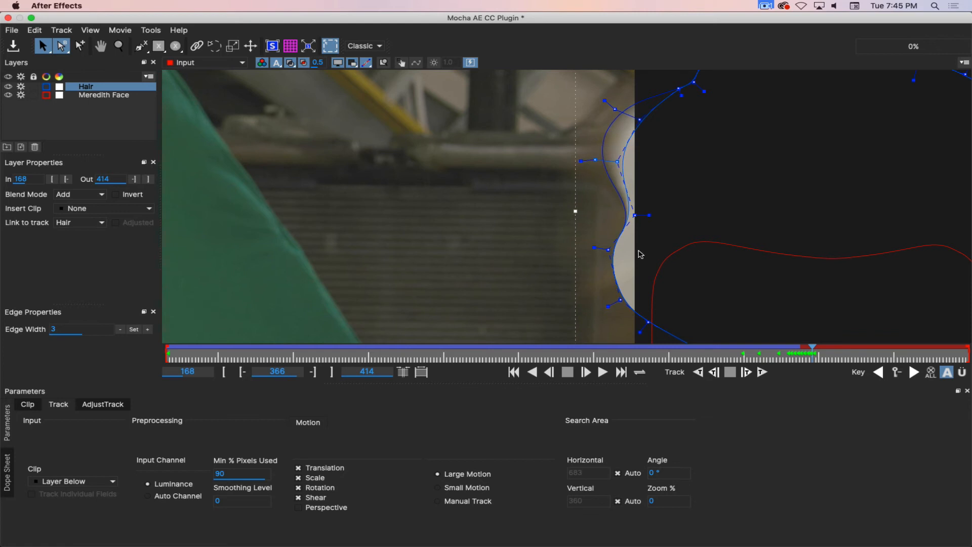
drag(634, 215, 619, 214)
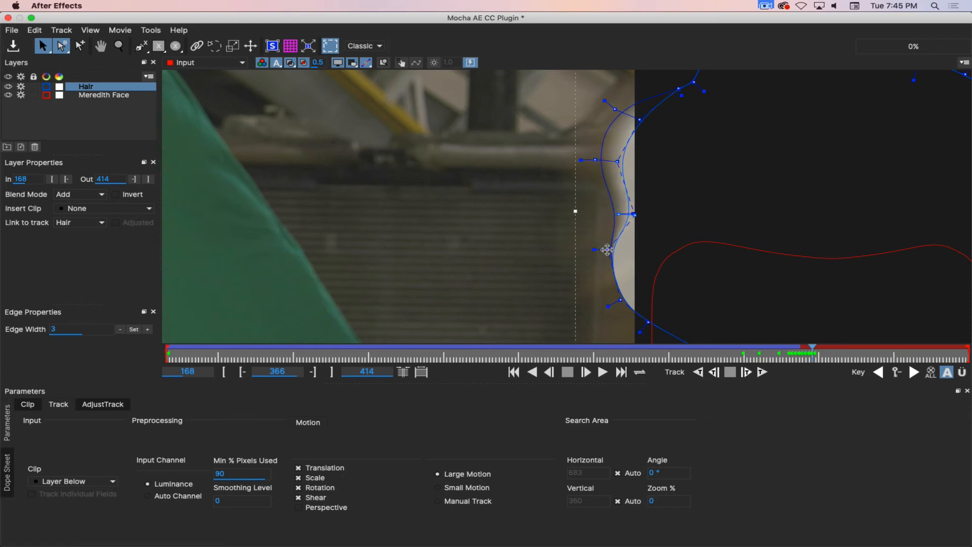
drag(606, 250, 603, 249)
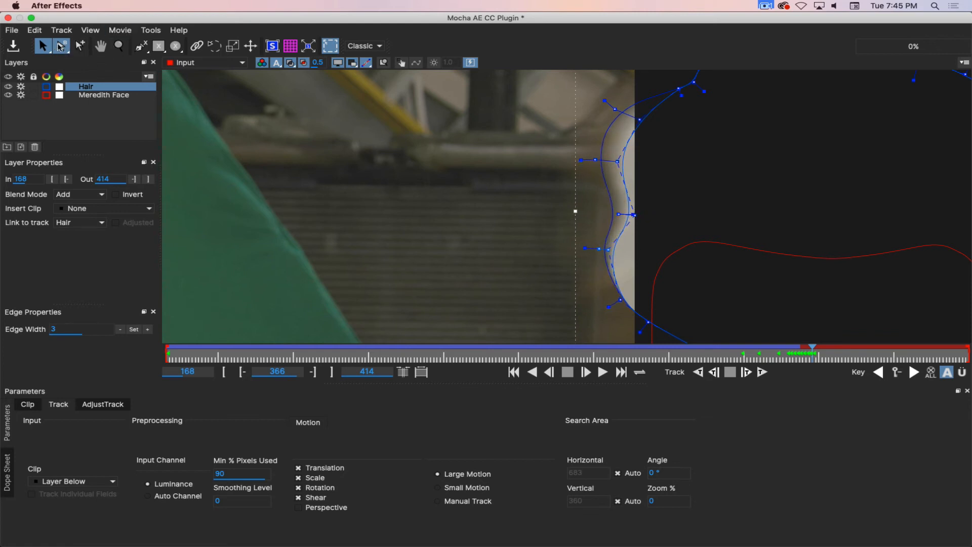
Pull the hair spline's lower edge points outward on frame 366, from the footage border along the curve beyond it.
drag(61, 47, 85, 71)
drag(619, 301, 605, 306)
key(x)
drag(722, 274, 746, 173)
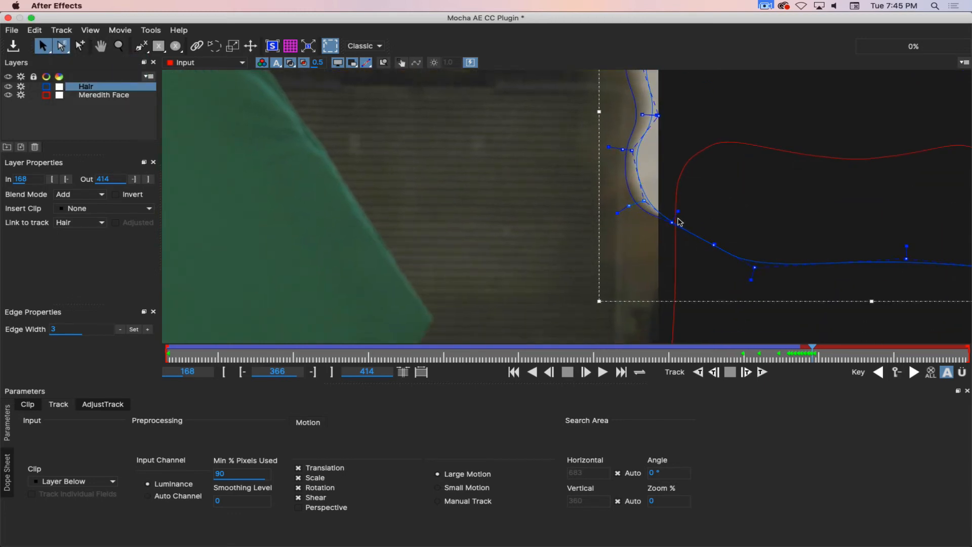
drag(678, 222, 649, 239)
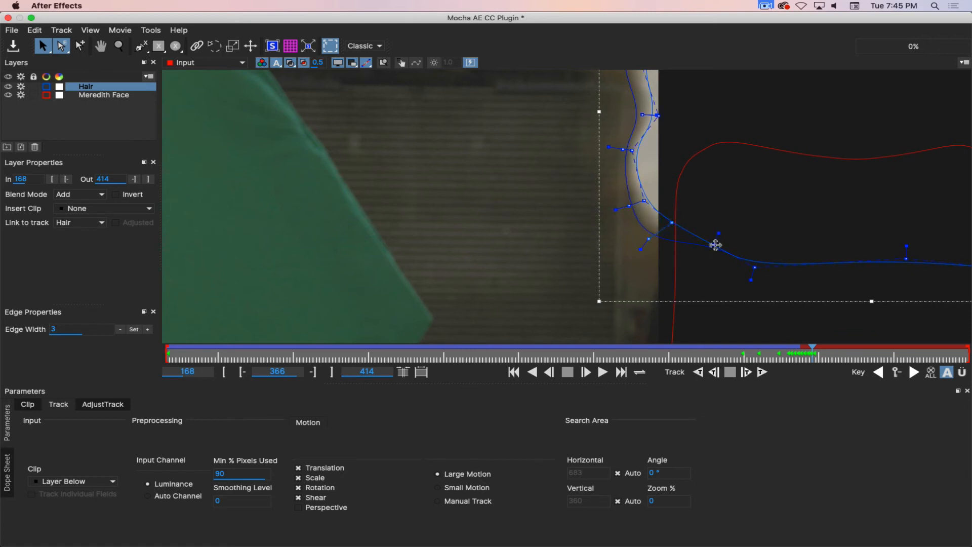
drag(715, 245, 693, 264)
drag(754, 268, 748, 284)
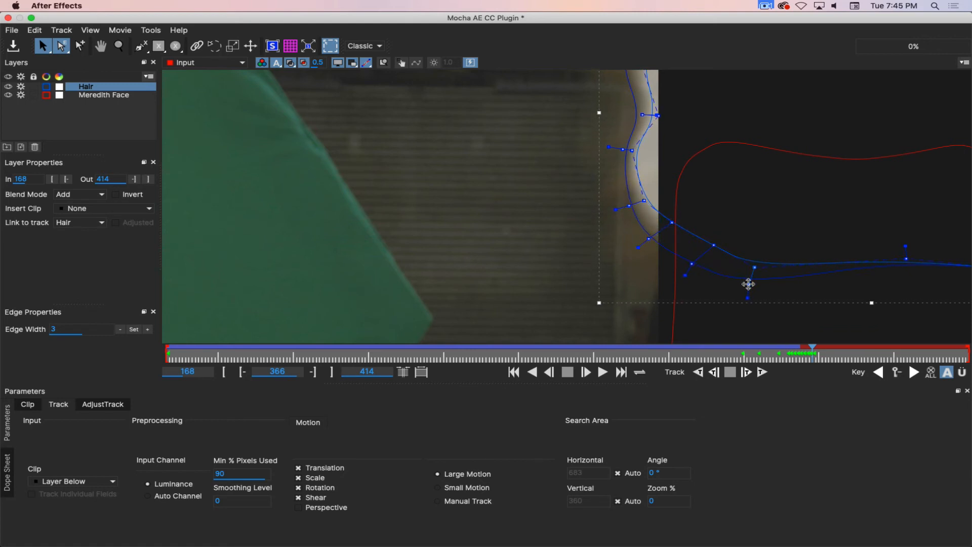
key(x)
drag(759, 195, 747, 273)
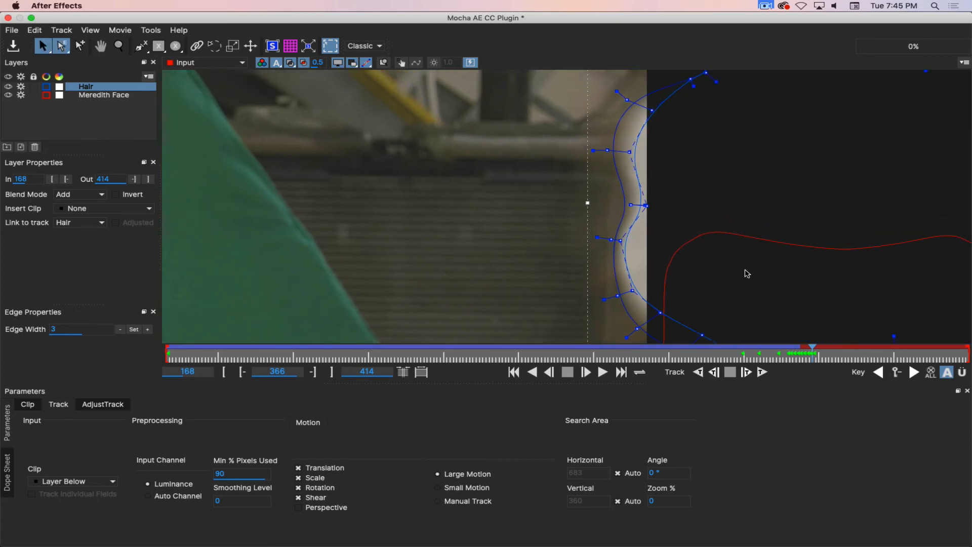
key(x)
drag(727, 189, 698, 147)
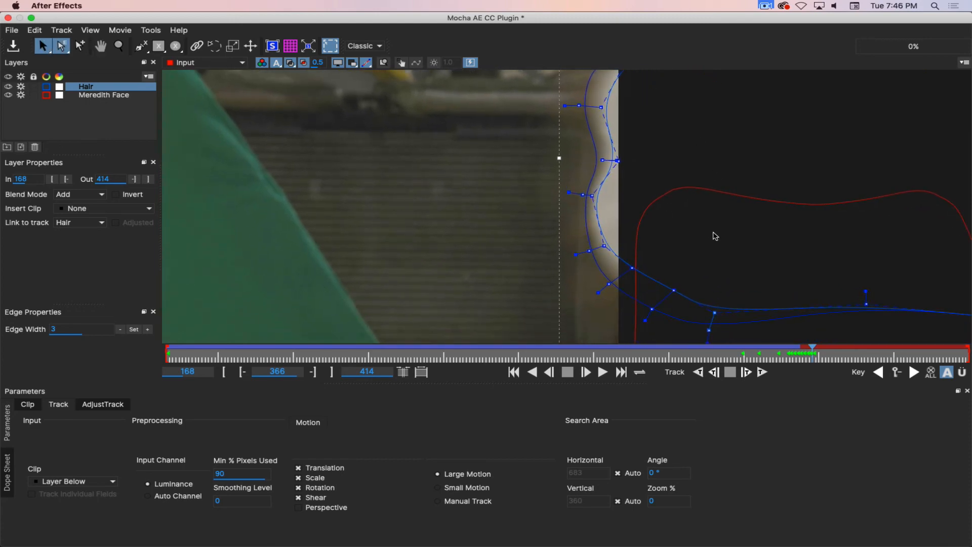
Check the hair spline's feathered edge against the motion blur on frames 364 through 361.
key(comma)
key(comma)
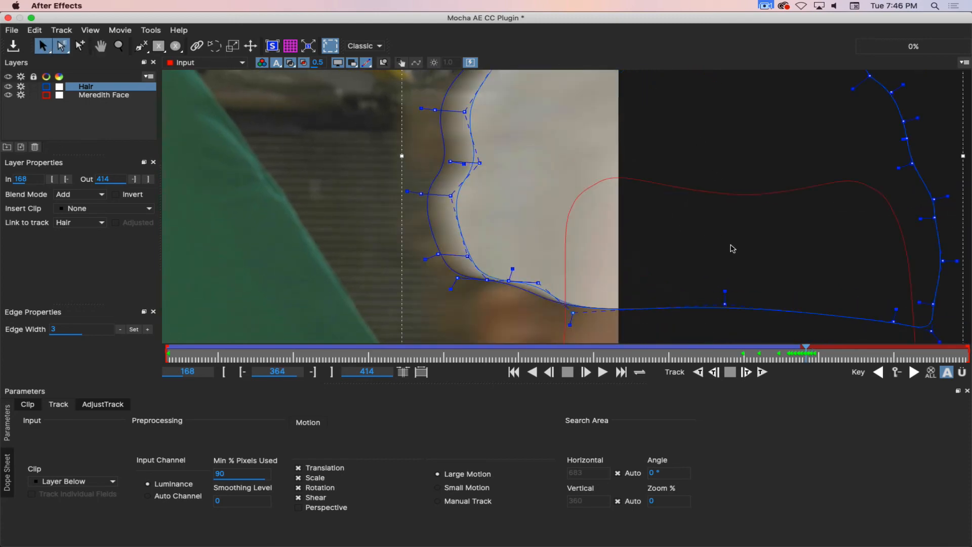
key(comma)
key(comma)
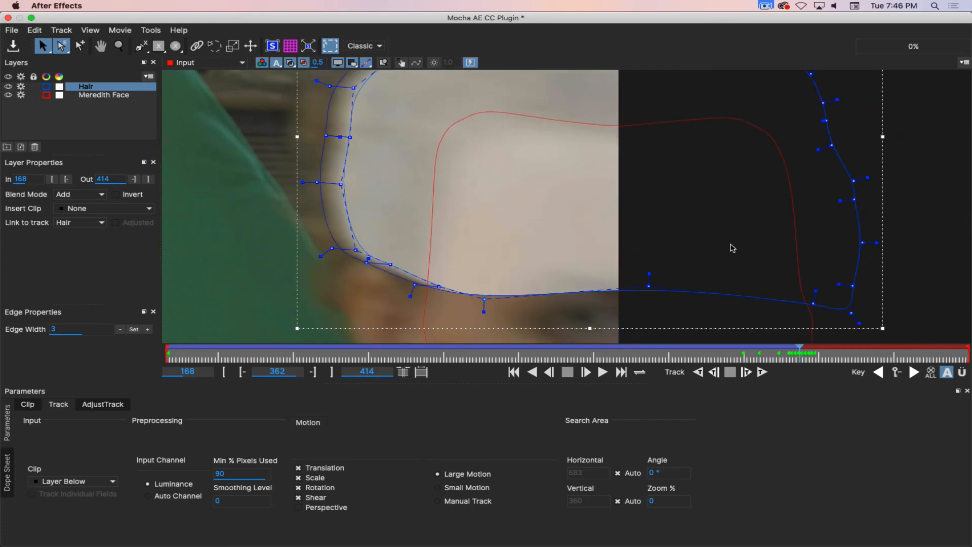
key(period)
key(period)
key(period)
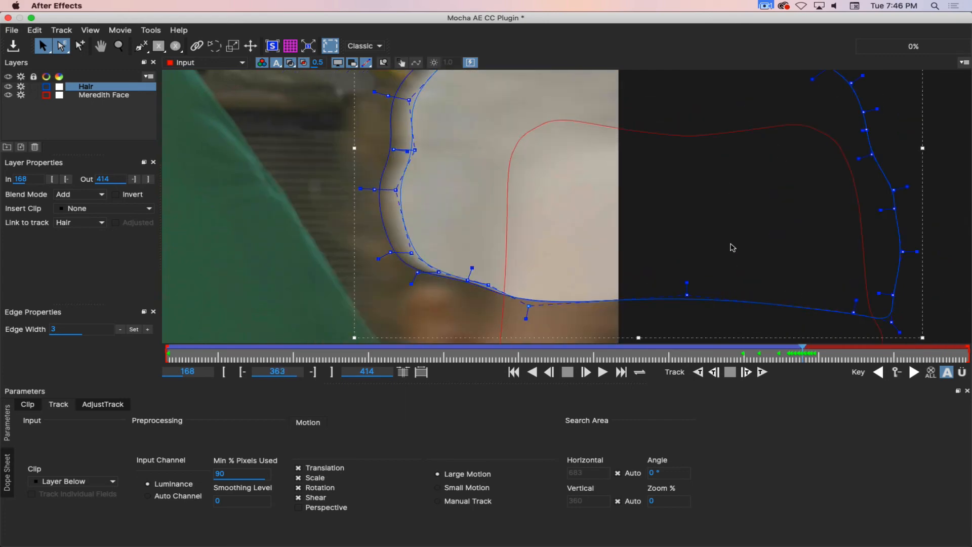
key(comma)
key(comma)
key(comma)
key(comma)
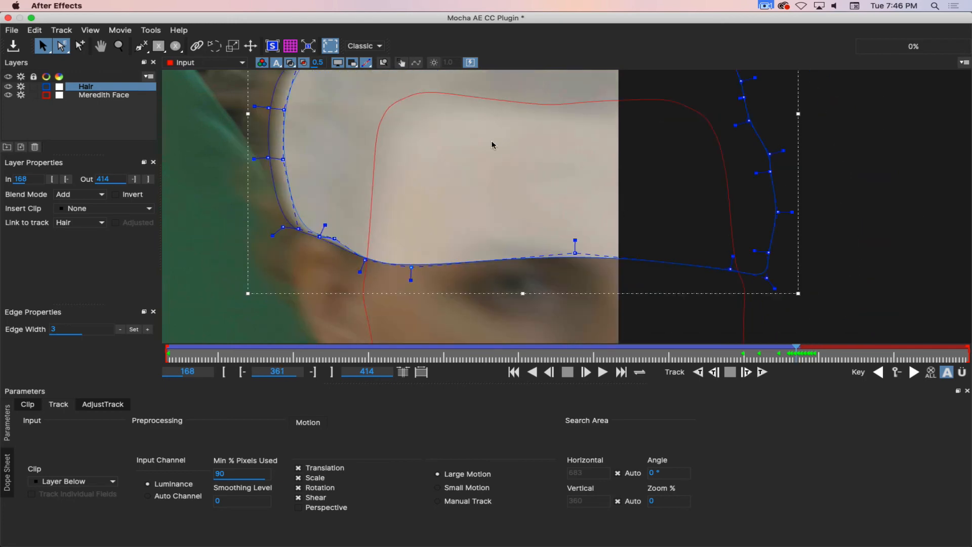
key(x)
drag(488, 166, 610, 258)
mouse_move(553, 167)
mouse_down()
mouse_move(544, 211)
mouse_move(570, 161)
mouse_up()
key(s)
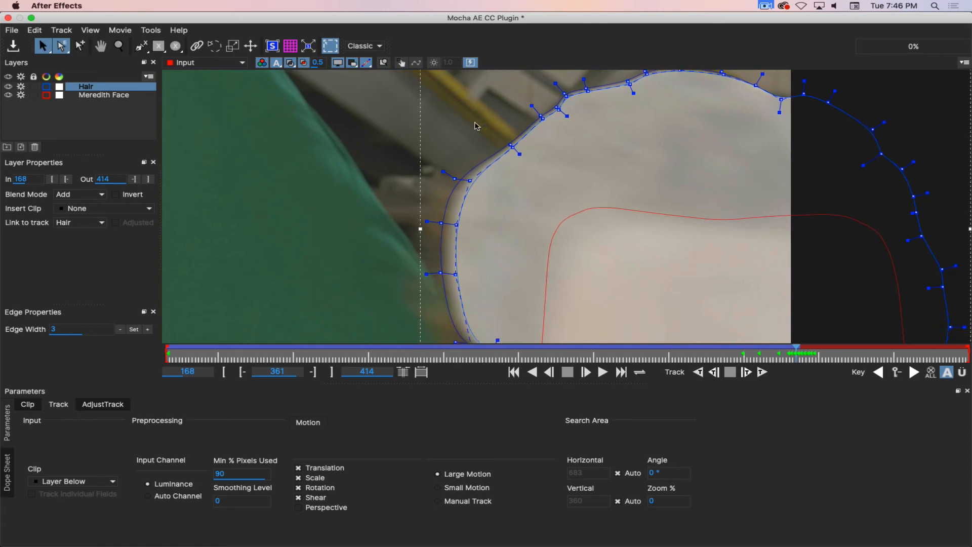
On frame 360, adjust the hair spline's edge points along the side facing the green fabric to match the blurred hair.
key(comma)
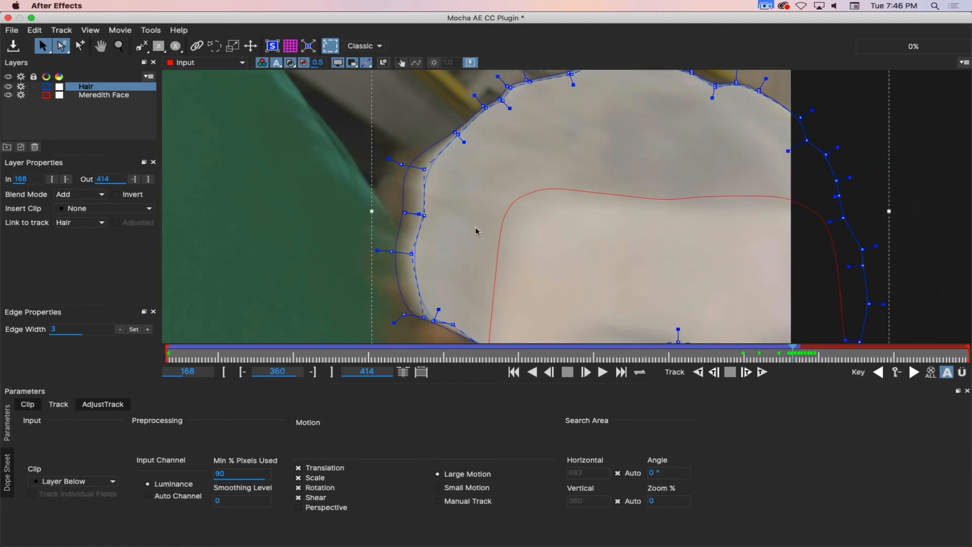
drag(402, 164, 395, 167)
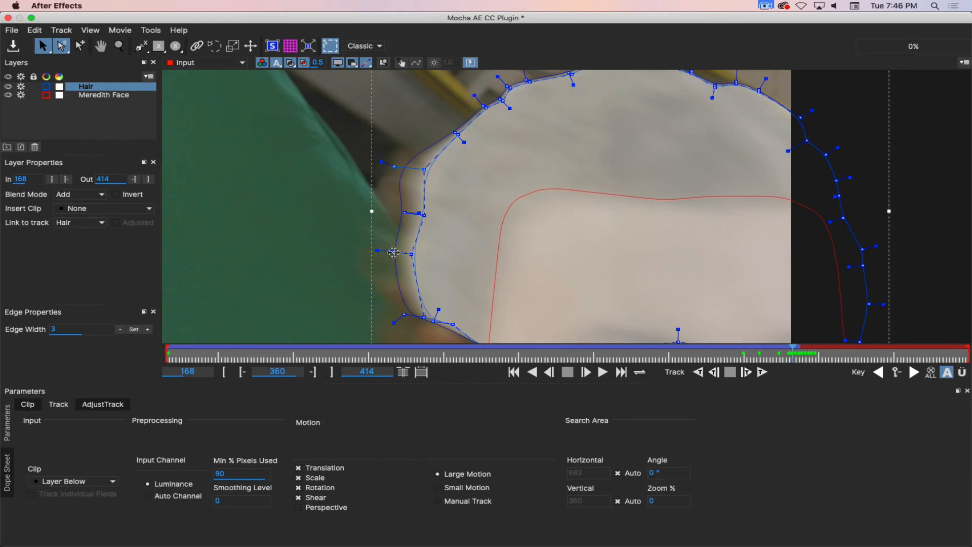
drag(394, 252, 391, 254)
drag(402, 315, 405, 313)
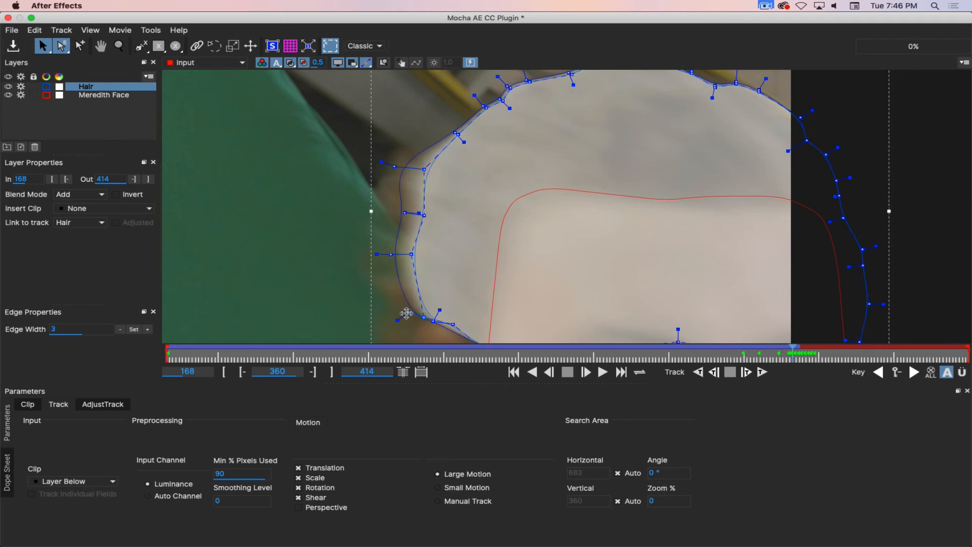
On frame 360, pull the hair spline's lower edge points outward where the hair meets the ear and temple.
drag(546, 278, 554, 191)
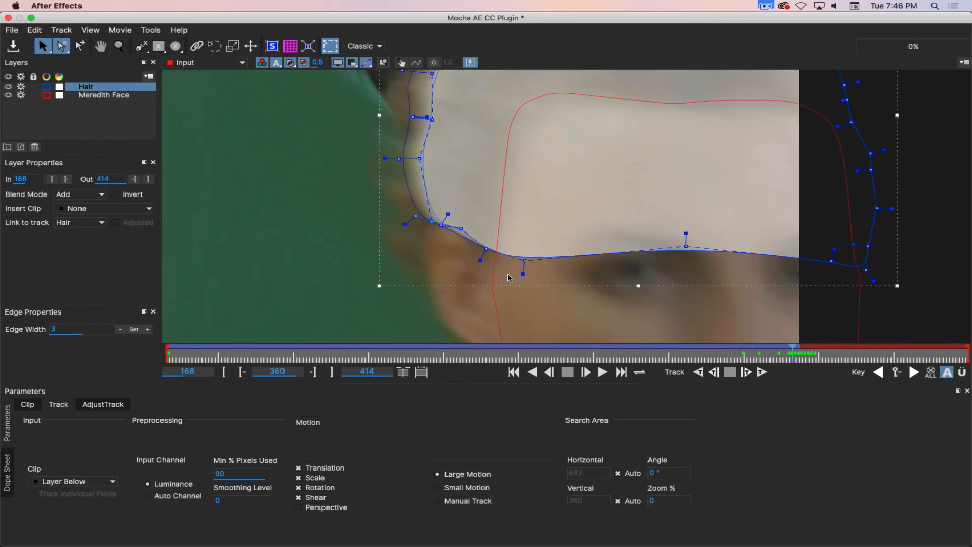
drag(486, 247, 482, 251)
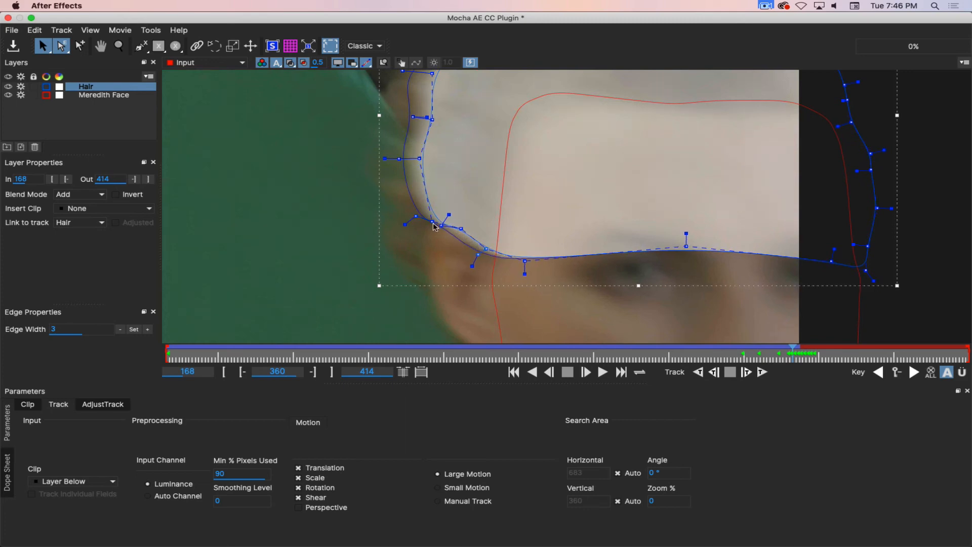
key(super+z)
drag(416, 218, 438, 233)
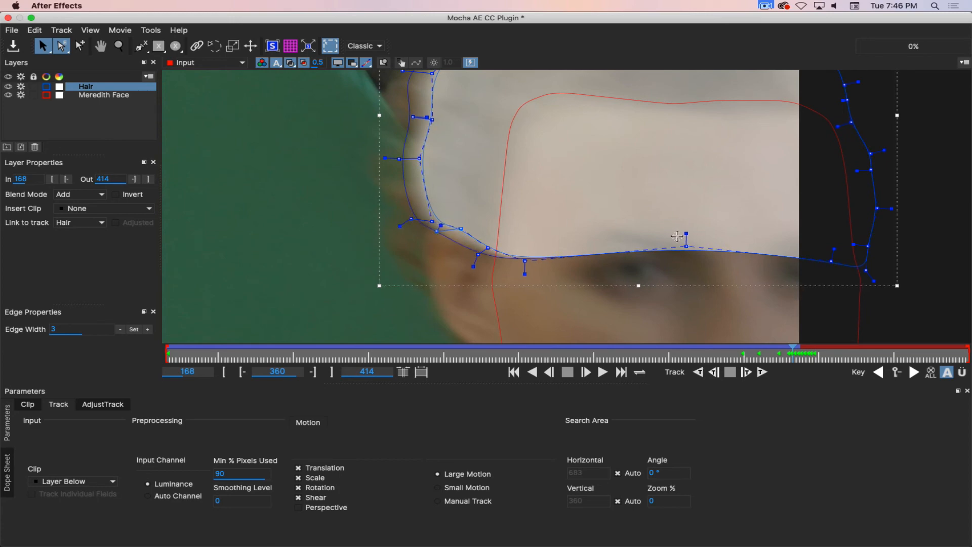
key(x)
drag(644, 231, 666, 306)
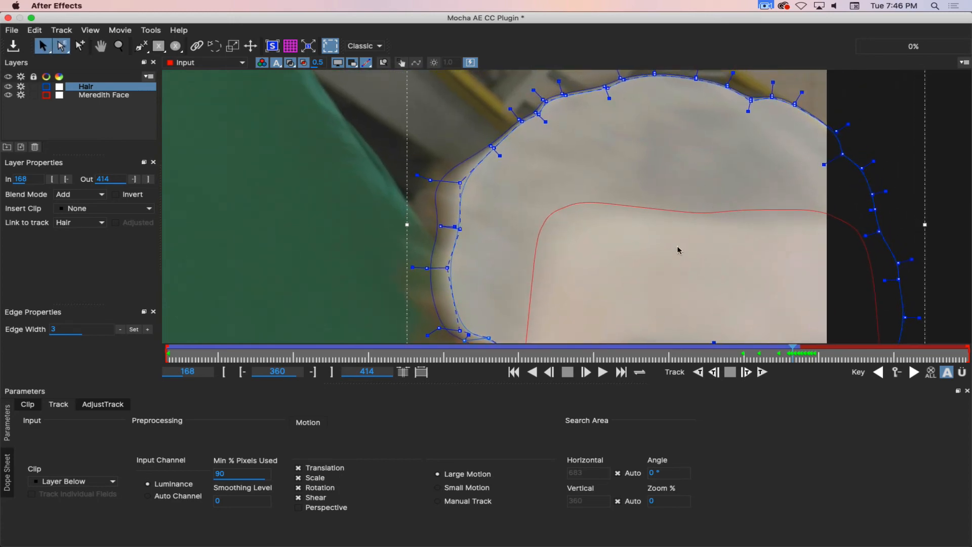
On frame 359, select the hair spline points on the side facing the green fabric and pull their edge points outward together.
key(comma)
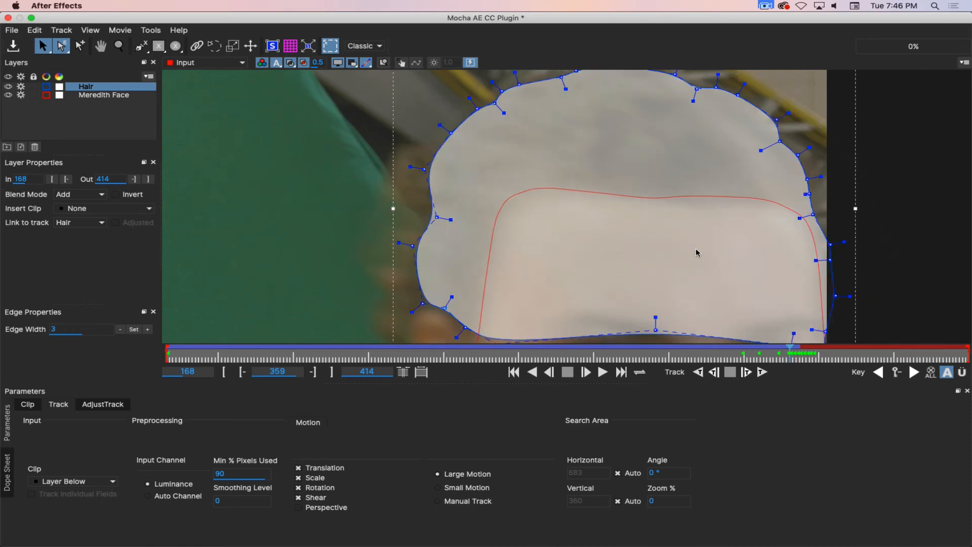
key(period)
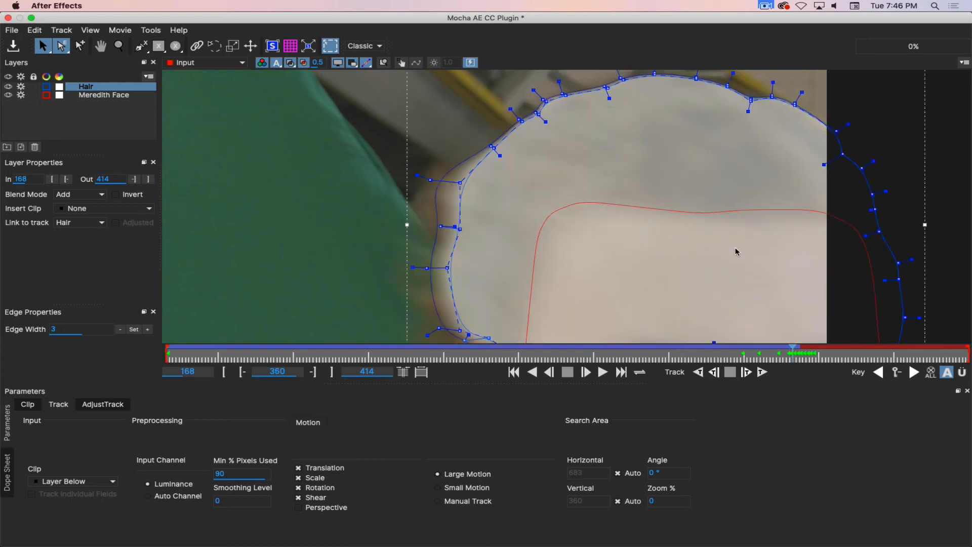
key(comma)
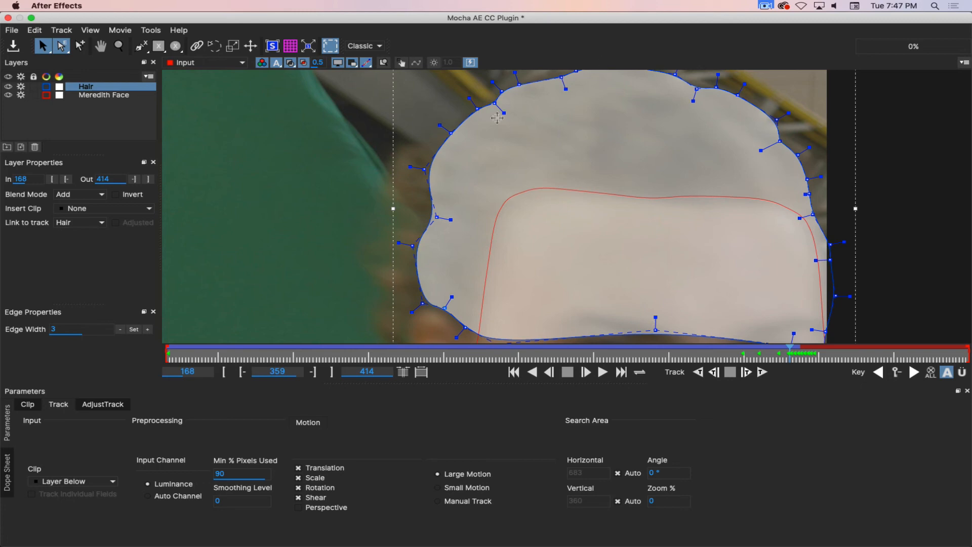
key(Left)
key(x)
drag(504, 219, 527, 221)
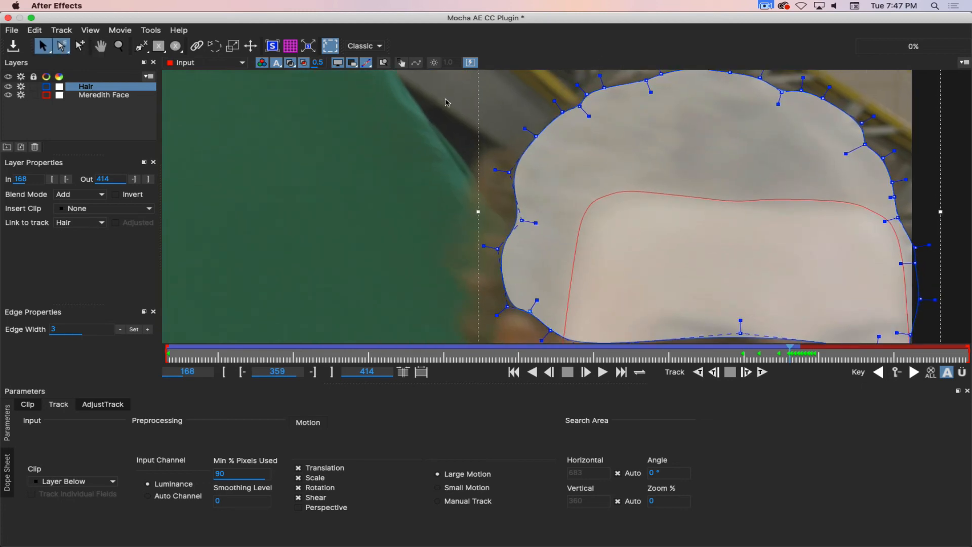
drag(430, 94, 576, 332)
drag(497, 249, 480, 249)
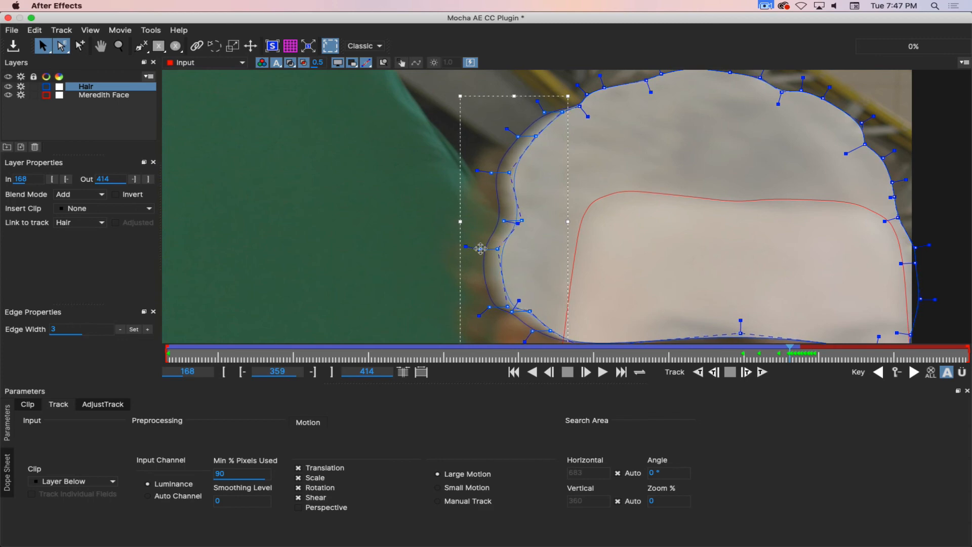
On frame 359, select the points across the top of the hair spline, pull their edge slightly outward and compare with frame 358.
drag(616, 144, 570, 202)
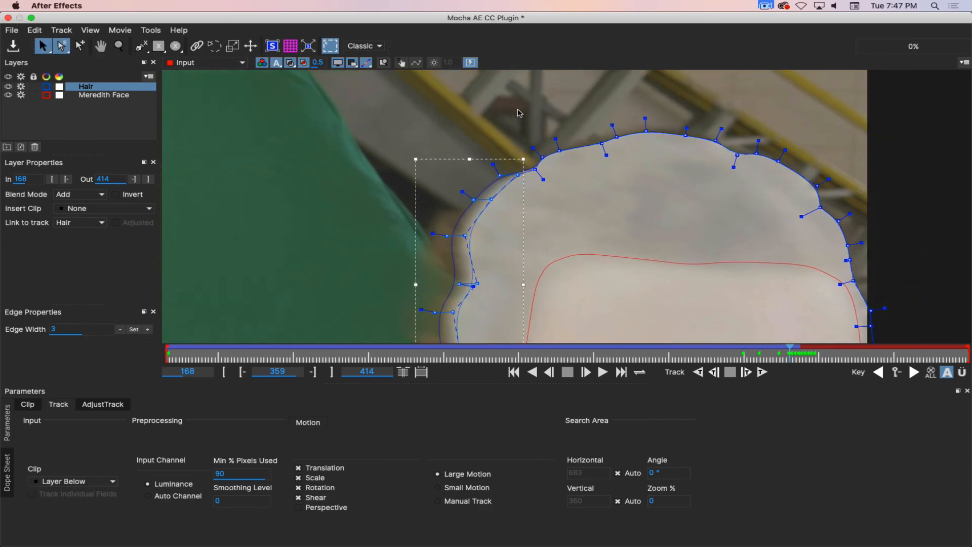
drag(508, 110, 834, 221)
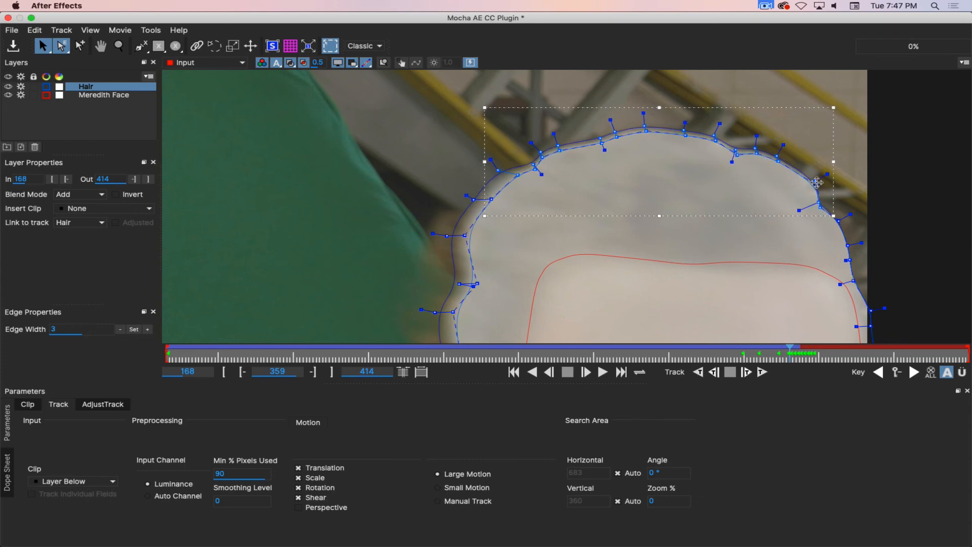
key(x)
drag(777, 206, 646, 154)
key(Left)
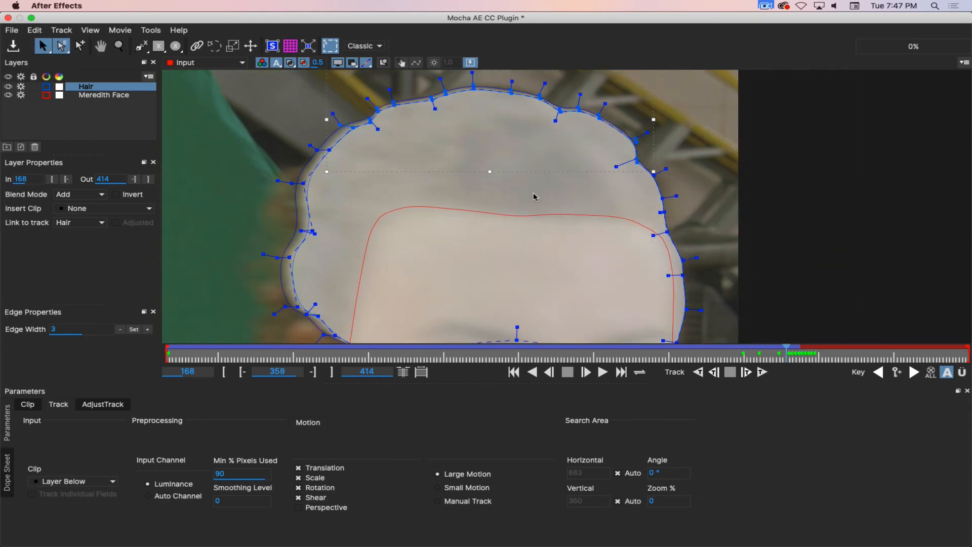
key(Left)
key(Right)
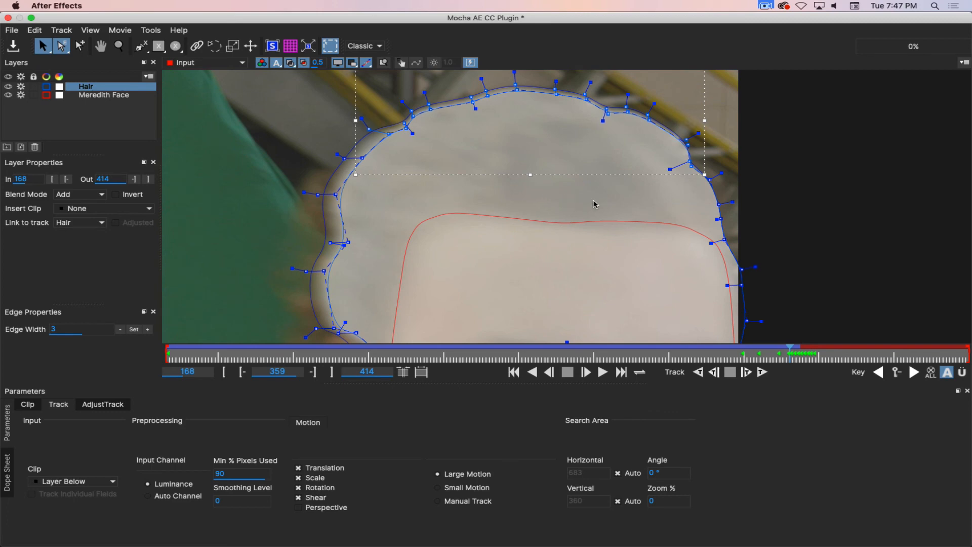
Select the hair spline points nearest the footage border on frame 359 and pull their edge slightly outward.
drag(784, 133, 658, 248)
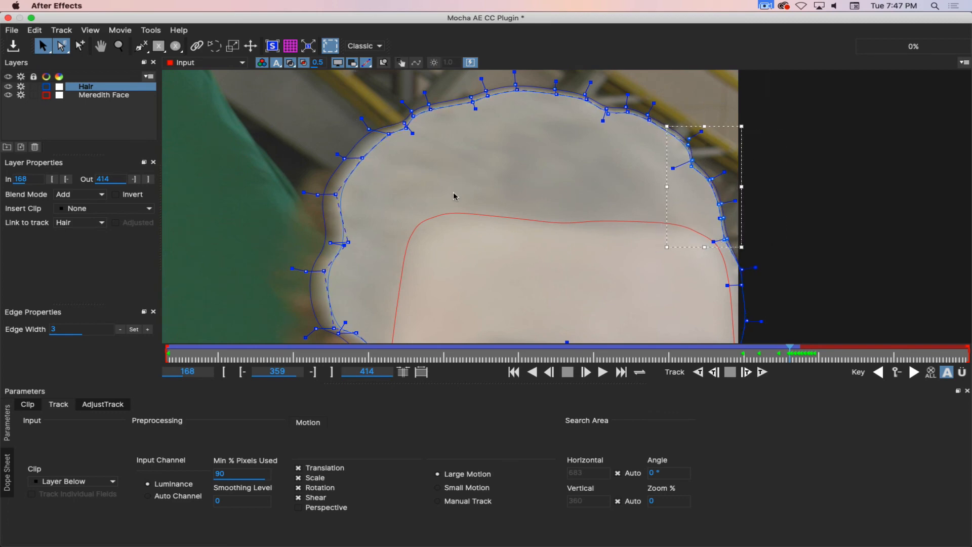
key(Right)
key(Left)
Fine-tune individual hair edge points on frame 359 from the upper curve down to the ear, and go to frame 358.
drag(371, 129, 351, 160)
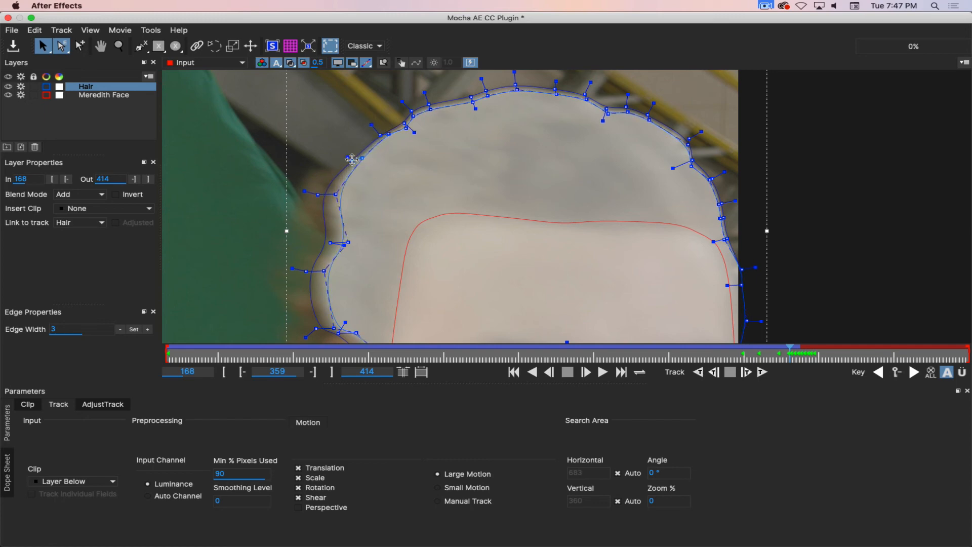
drag(318, 194, 312, 193)
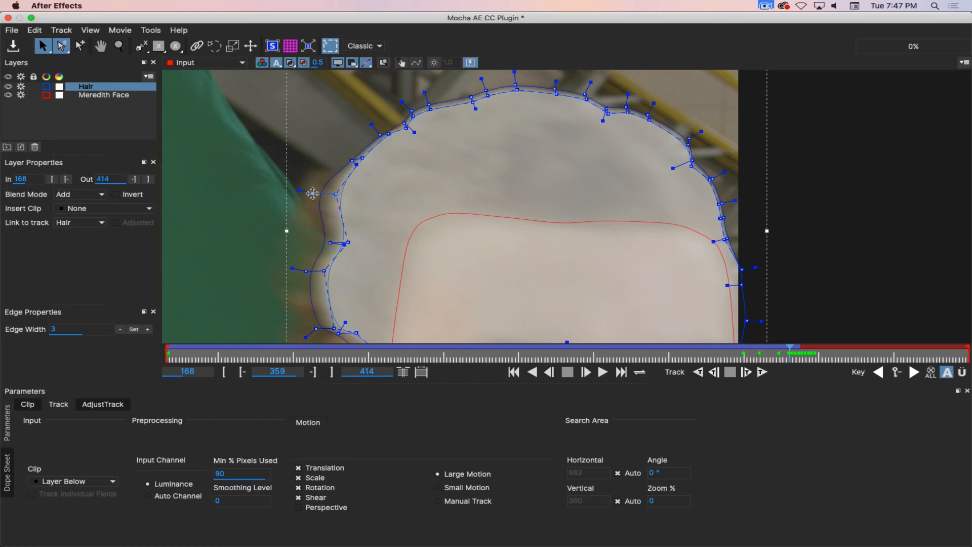
drag(328, 236, 434, 155)
drag(400, 182, 402, 182)
drag(410, 239, 412, 239)
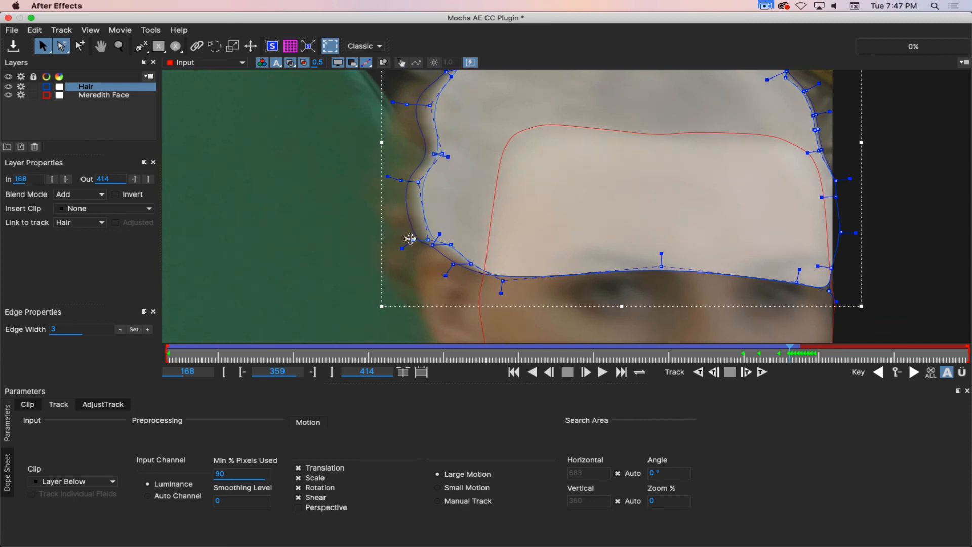
key(Left)
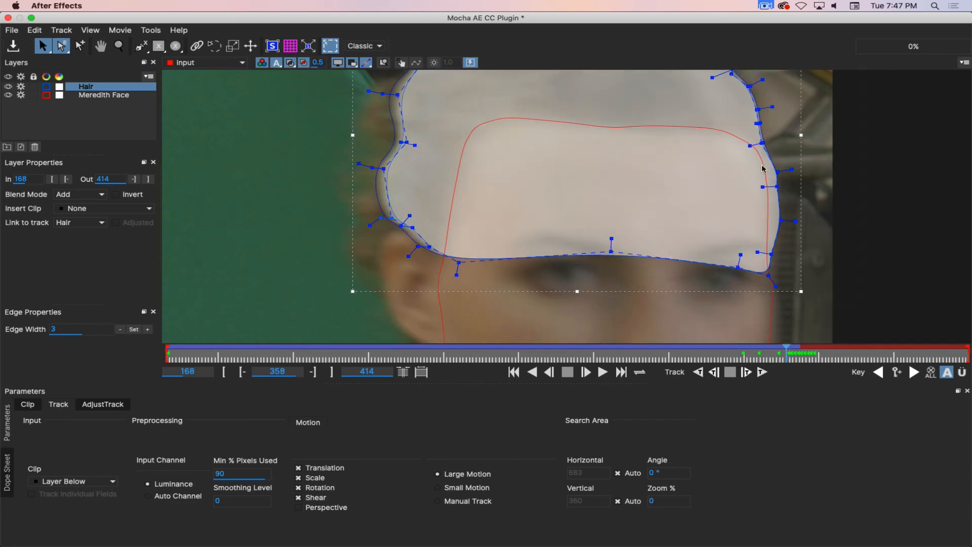
click(766, 6)
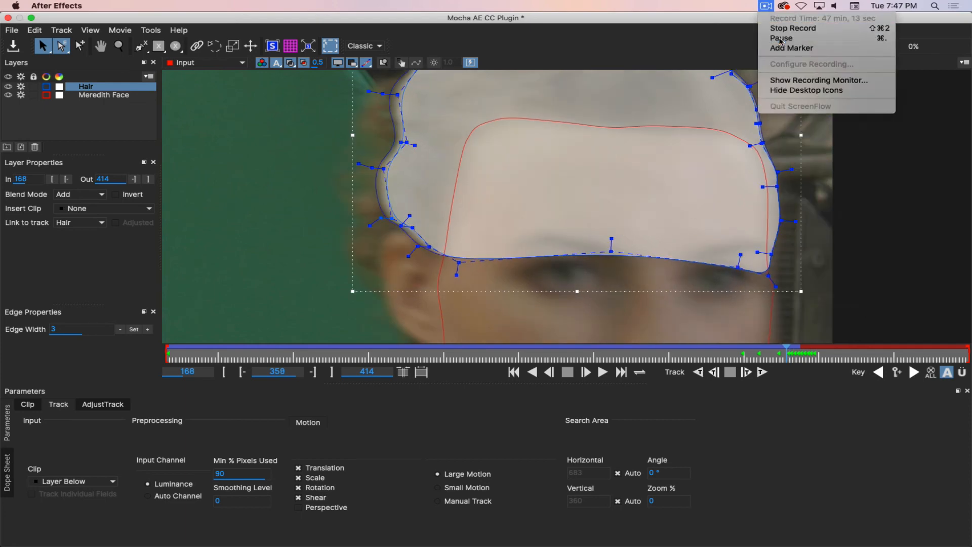
click(781, 38)
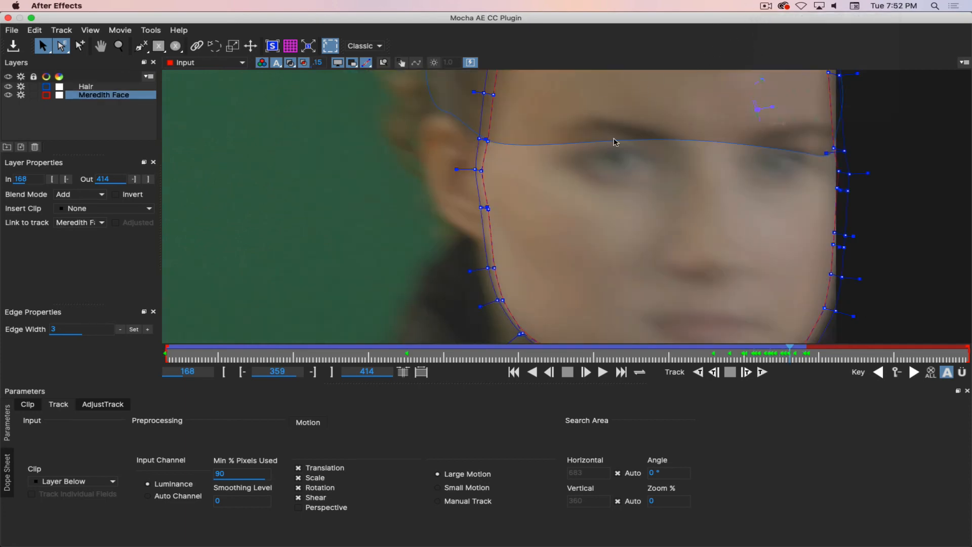
On frame 359, pull the edge of the face spline's three chin points slightly outward, and go back to frame 356.
key(x)
drag(800, 249, 694, 202)
key(x)
drag(634, 285, 663, 205)
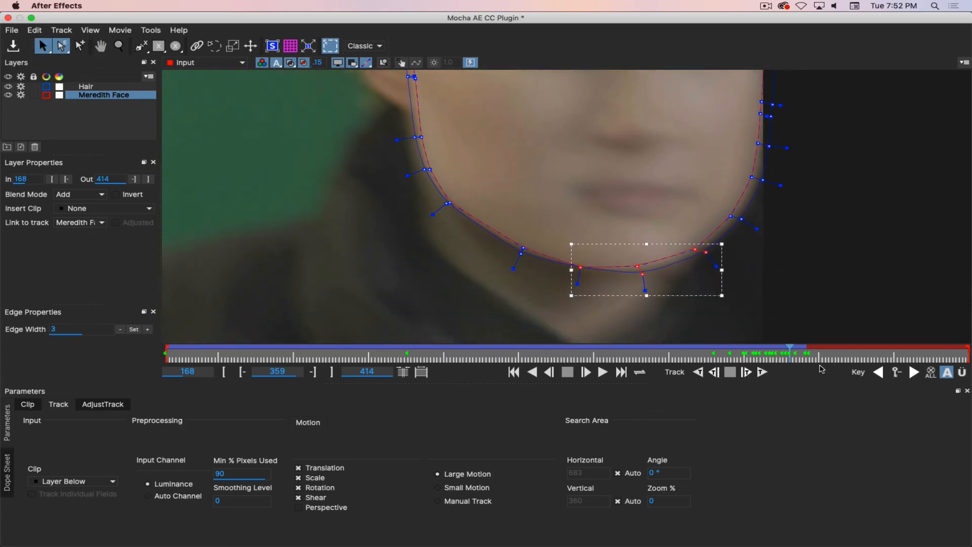
key(Left)
key(Left)
key(Left)
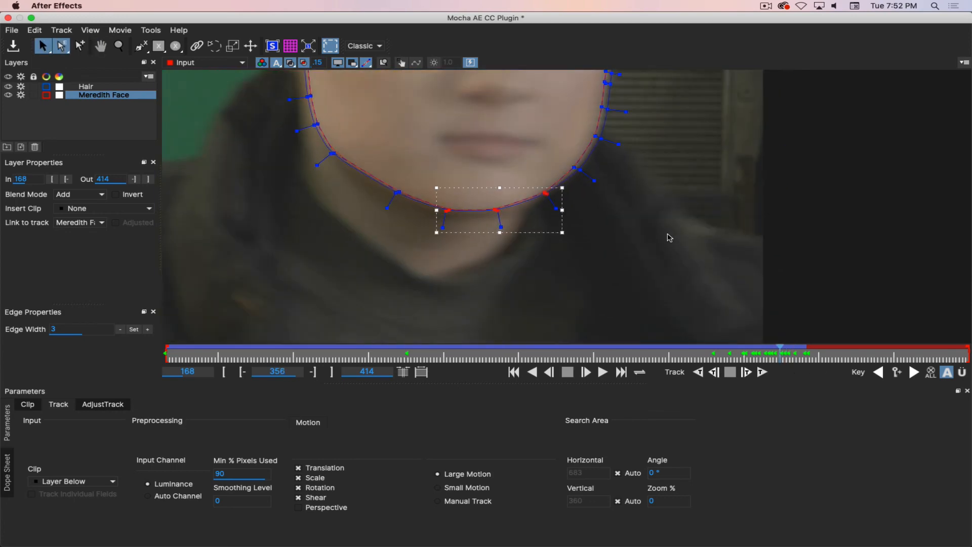
Go back to frame 355 and close Mocha to return to the actor-only pre-comp in After Effects.
key(x)
drag(667, 234, 704, 294)
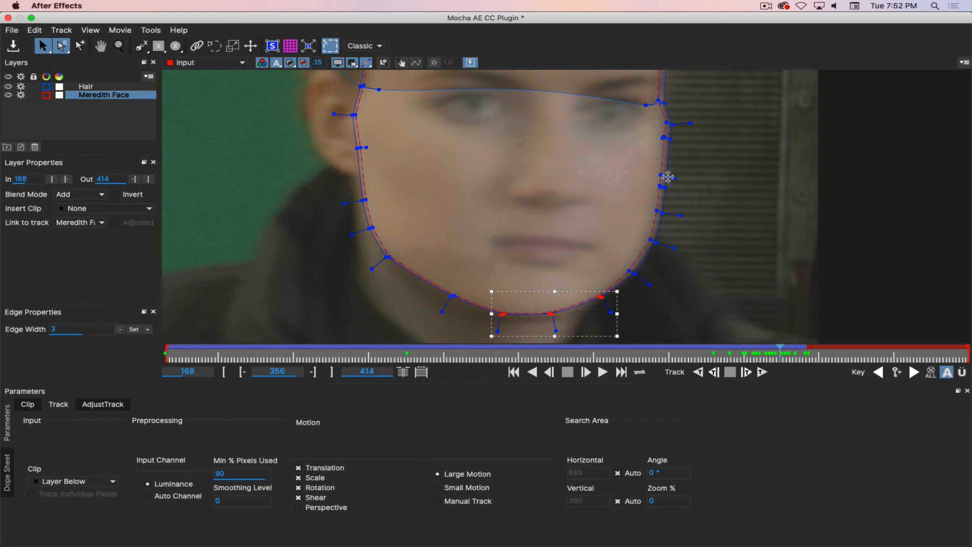
key(Left)
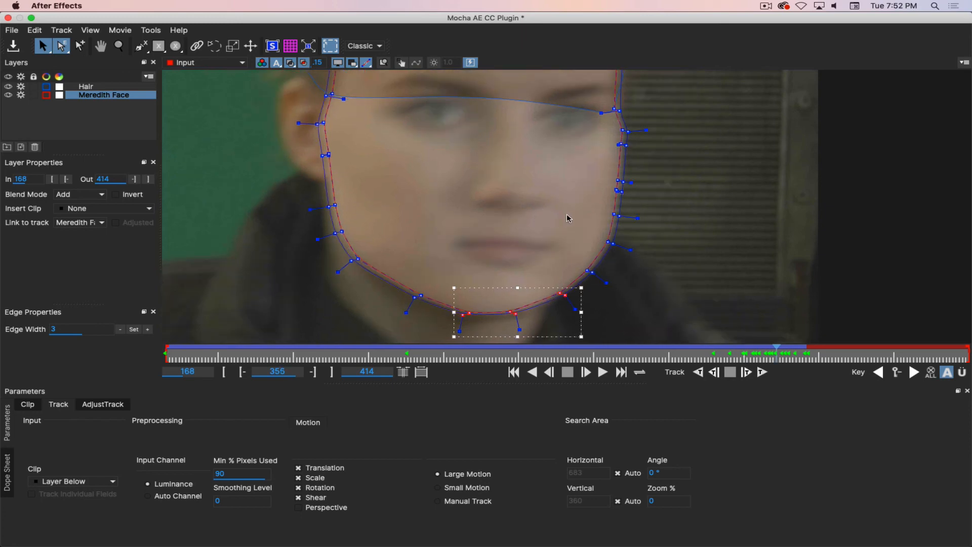
click(61, 47)
click(8, 18)
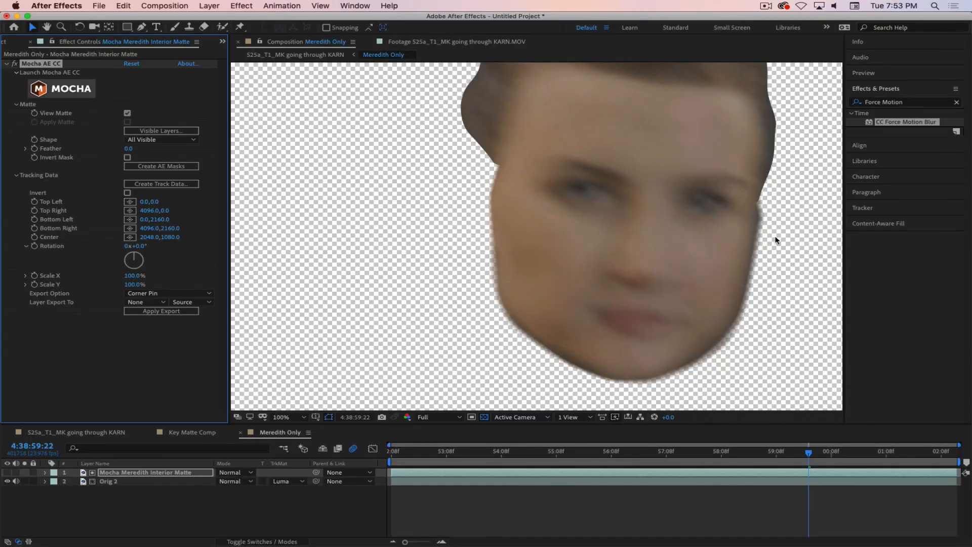
Examine the feathered face and hair edges in the actor-only pre-comp, moving ahead to 4:39:00:03.
drag(648, 135, 659, 216)
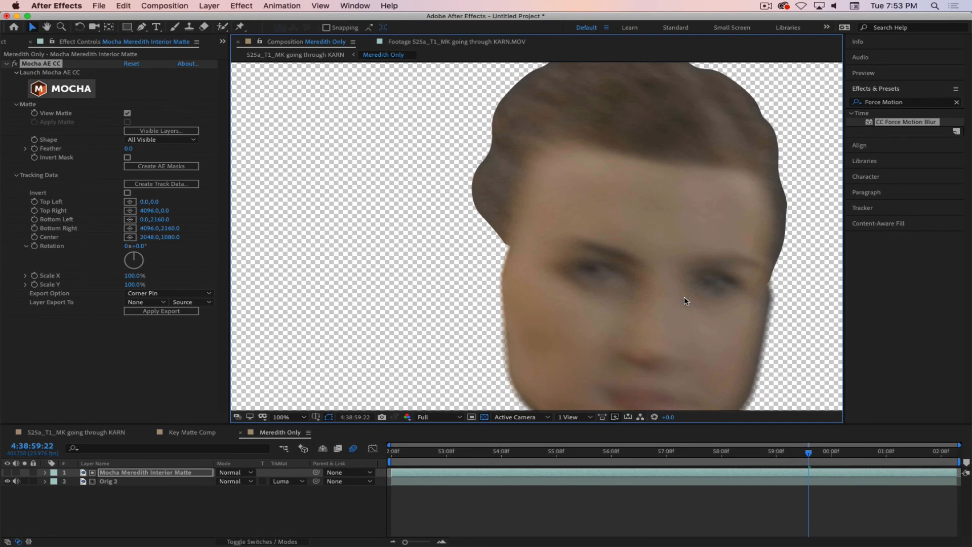
mouse_move(808, 456)
mouse_down()
mouse_move(824, 454)
mouse_move(816, 458)
mouse_up()
drag(640, 190, 529, 309)
key(comma)
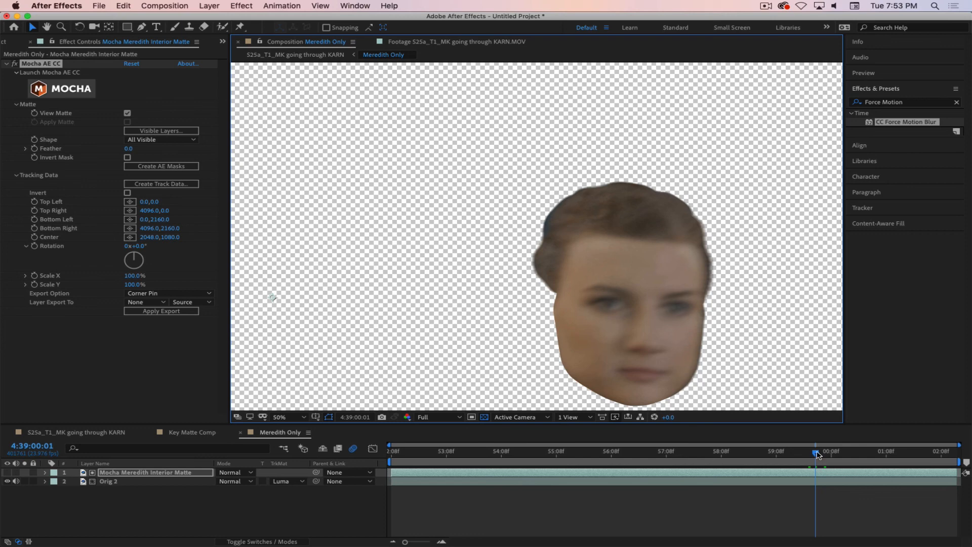
mouse_move(819, 454)
mouse_down()
mouse_move(809, 451)
mouse_move(822, 453)
mouse_up()
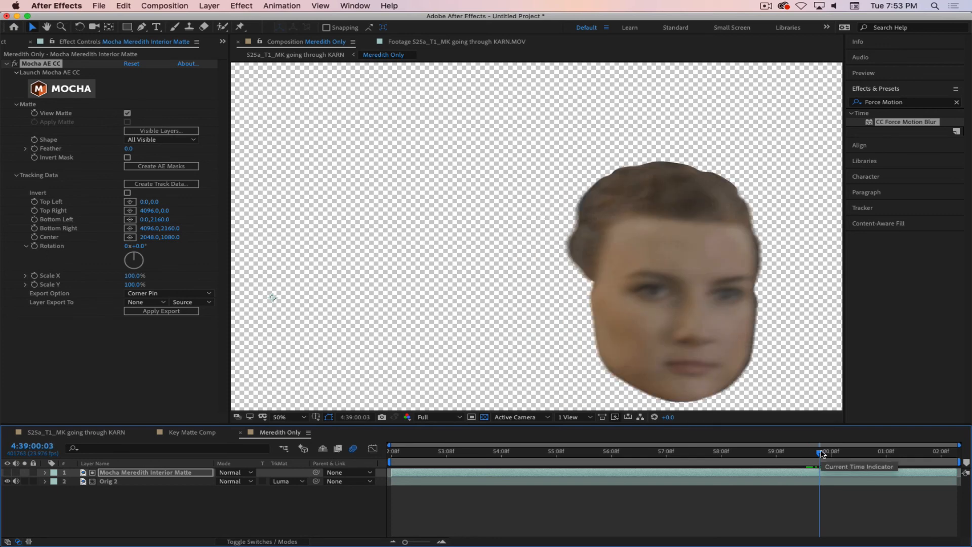
Open the S25a_T1_MK going through KARN composition and toggle solo on the actor-only layer to check its cutout.
click(89, 432)
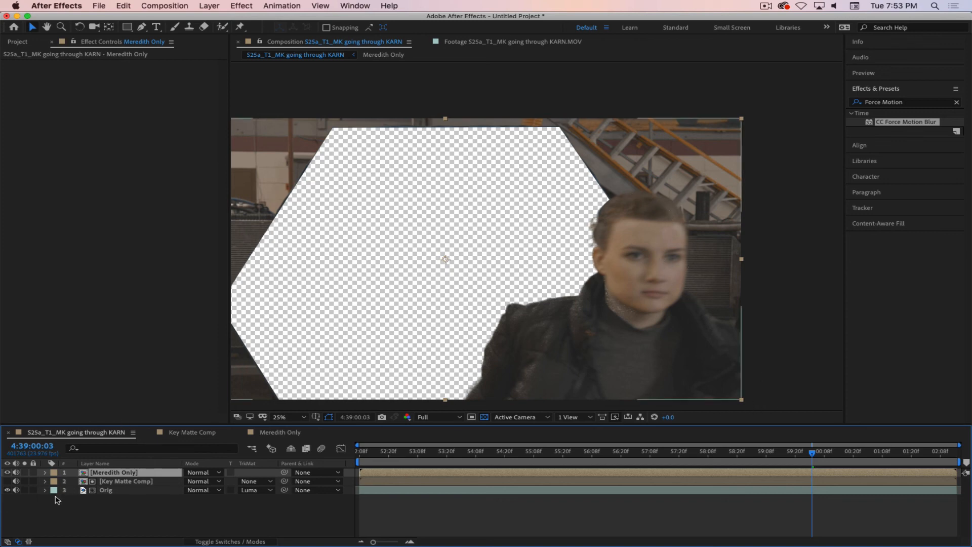
click(25, 471)
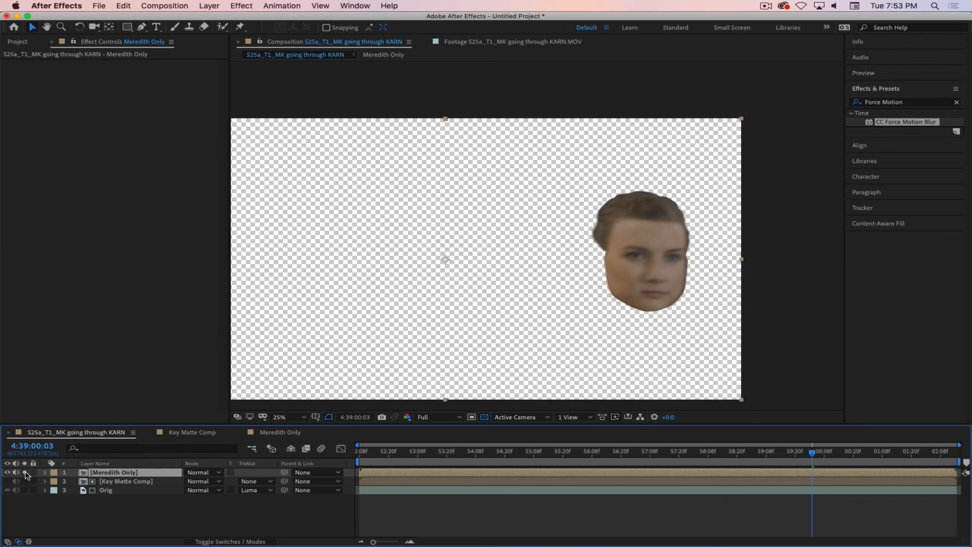
click(25, 472)
click(25, 471)
click(765, 7)
click(781, 39)
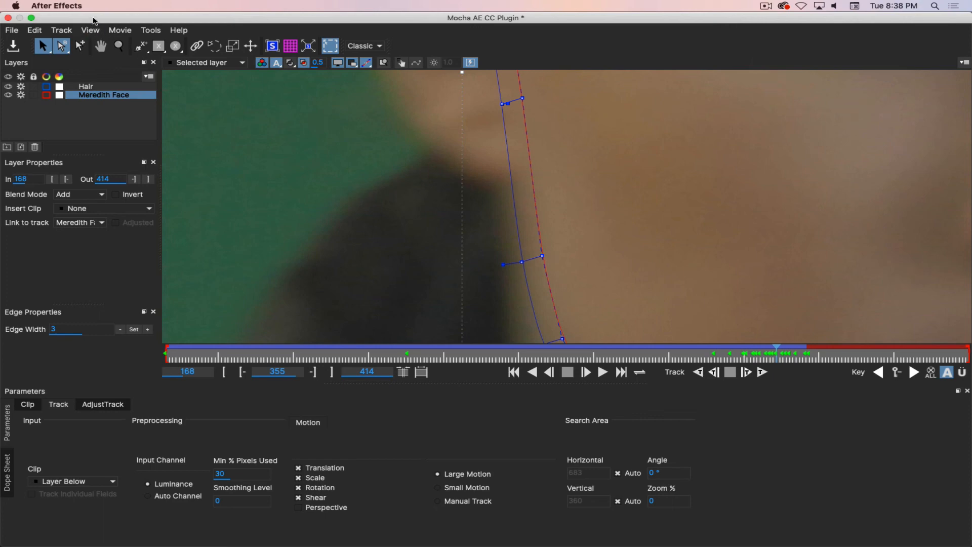
Save the Mocha project, close it and open the S25a_T1_MK going through KARN composition in After Effects.
key(super+s)
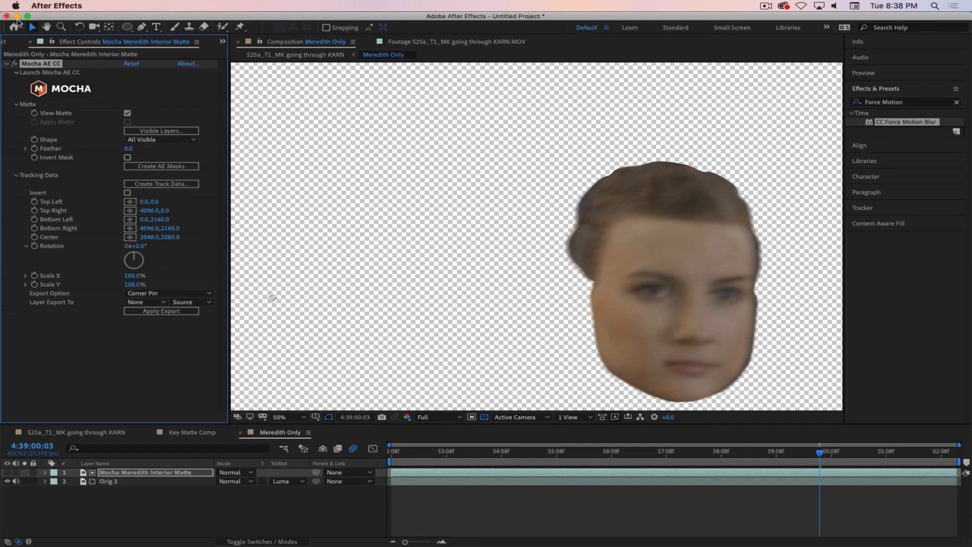
click(8, 18)
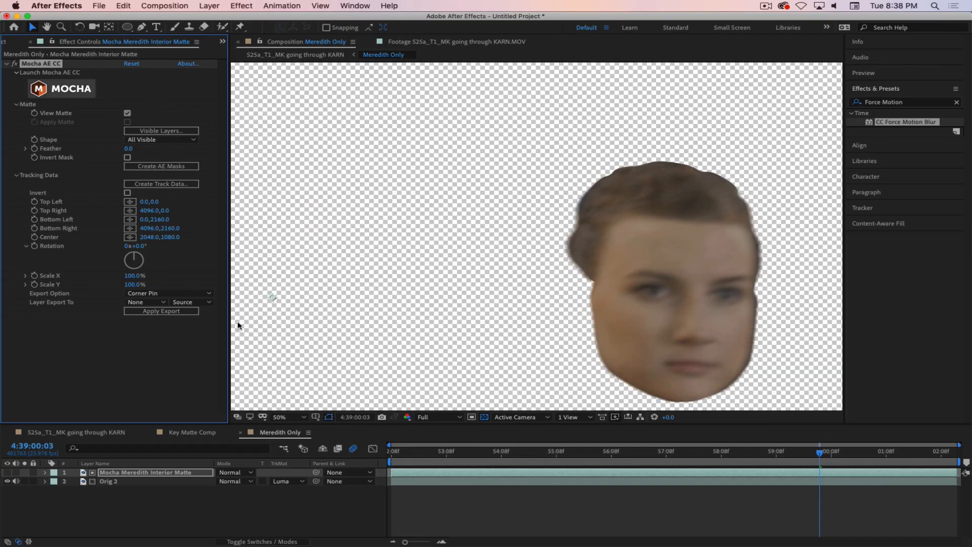
click(72, 433)
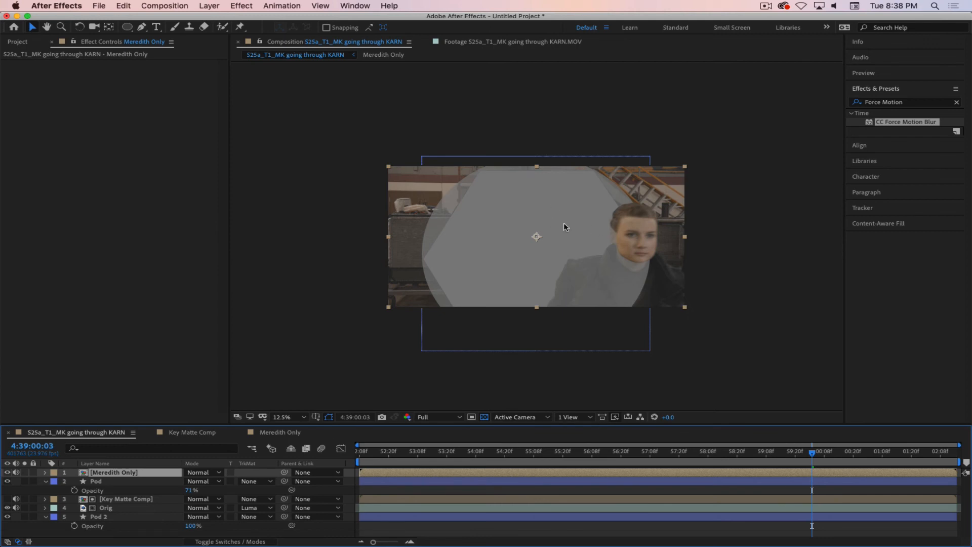